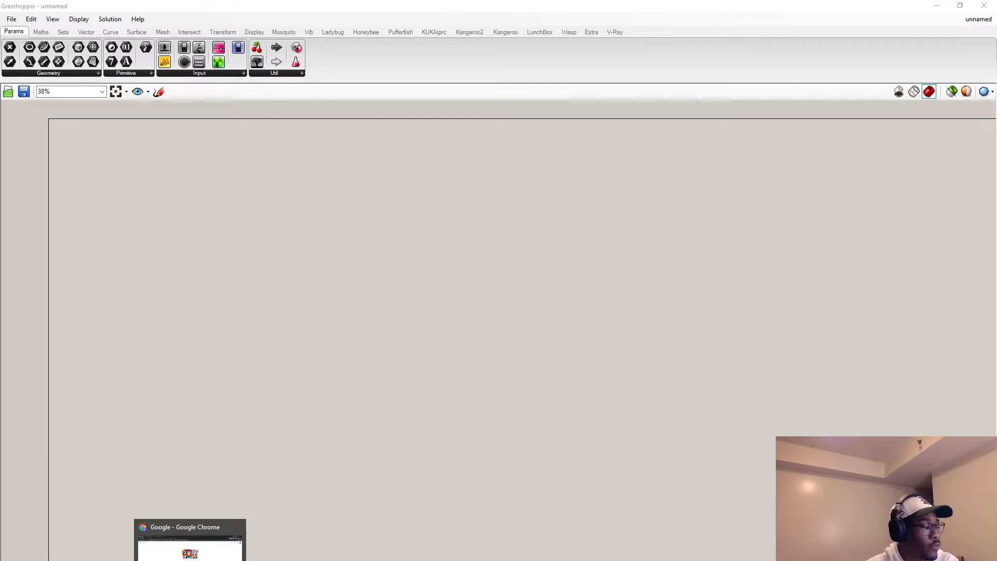
Switch to Chrome, search Google for "kuka prc grasshopper download" and open the food4Rhino page for KUKA|prc.
{"action": "left_click", "coordinate": [190, 545]}
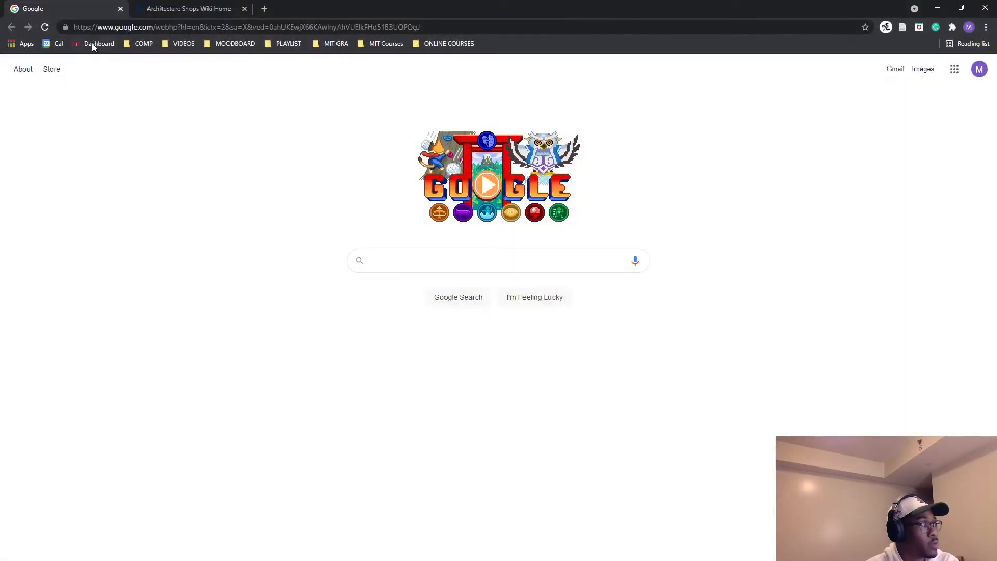
{"action": "left_click", "coordinate": [394, 262]}
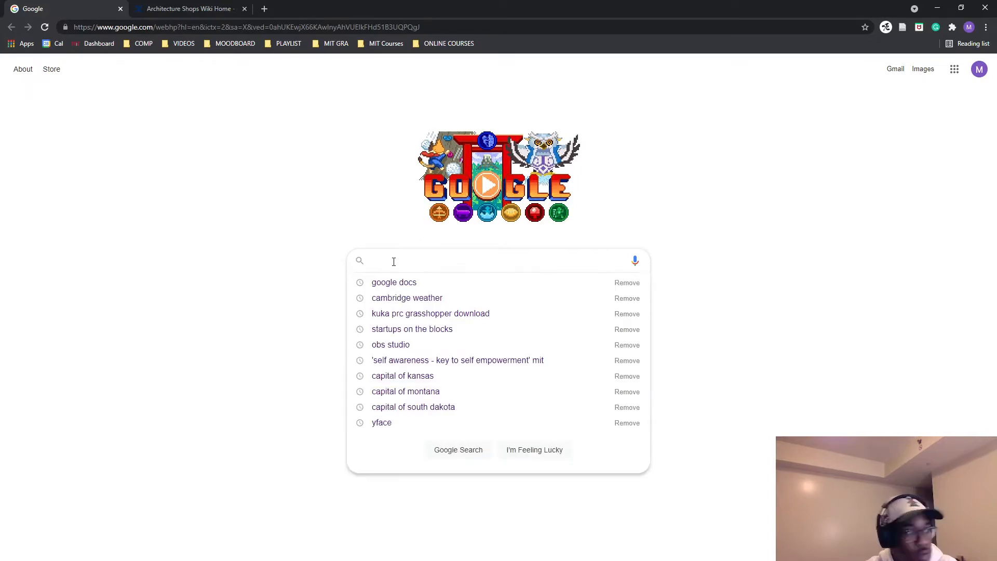
{"action": "type", "text": "kuka"}
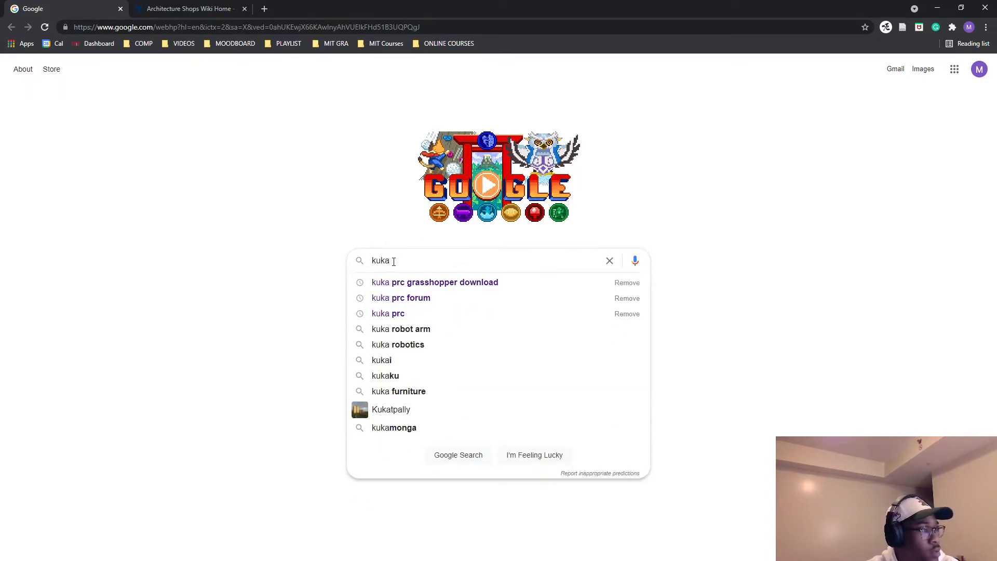
{"action": "left_click", "coordinate": [422, 283]}
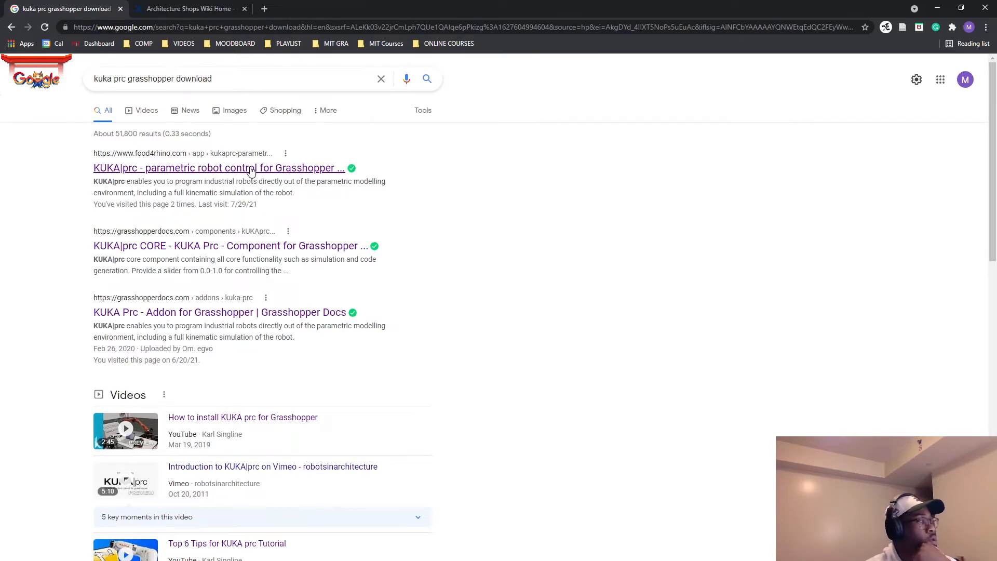
{"action": "left_click", "coordinate": [251, 169]}
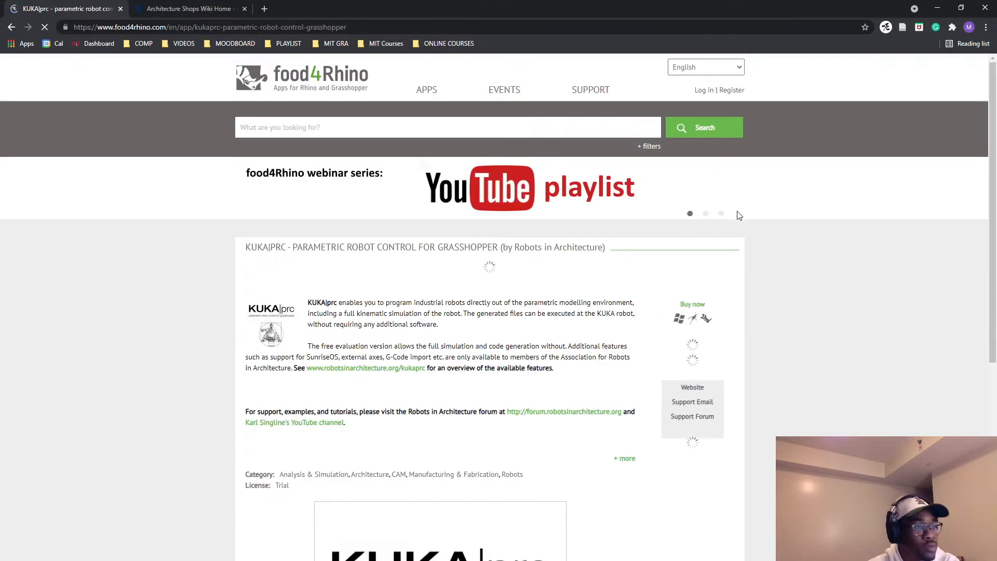
Log in to food4Rhino with the saved credentials and start downloading the KUKA|prc Community Release.
{"action": "left_click", "coordinate": [702, 92]}
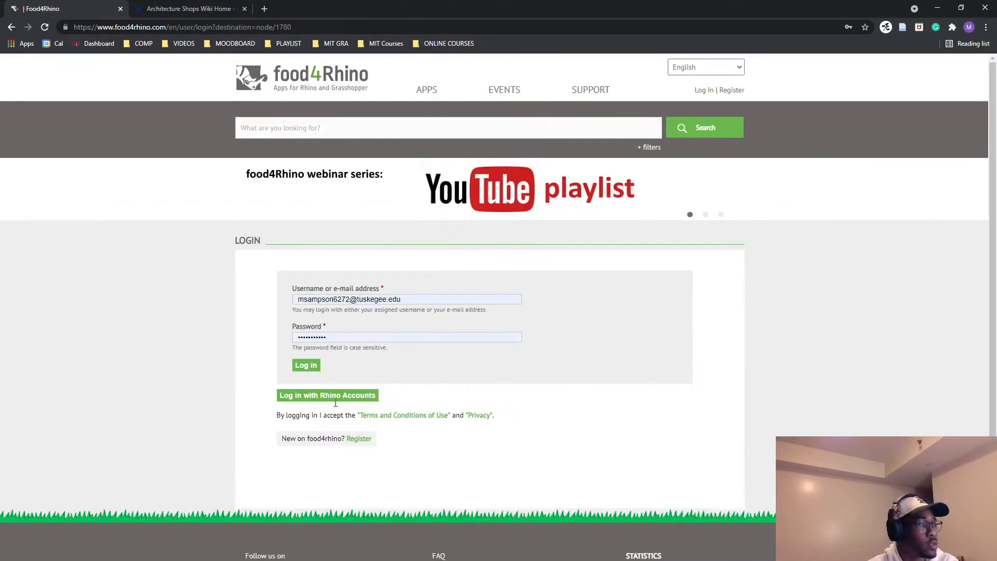
{"action": "left_click", "coordinate": [307, 368]}
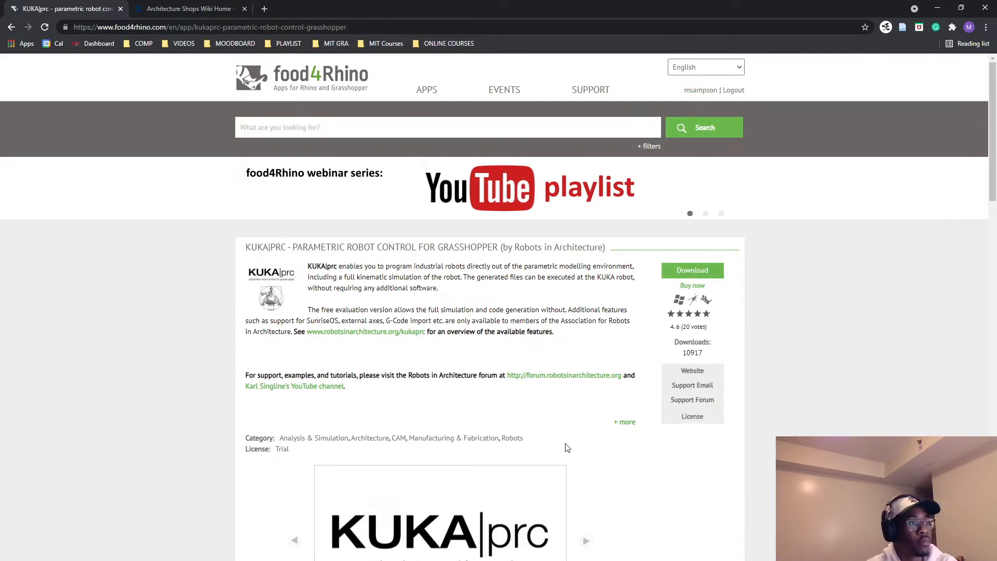
{"action": "scroll", "coordinate": [567, 336], "scroll_direction": "down", "scroll_amount": 5}
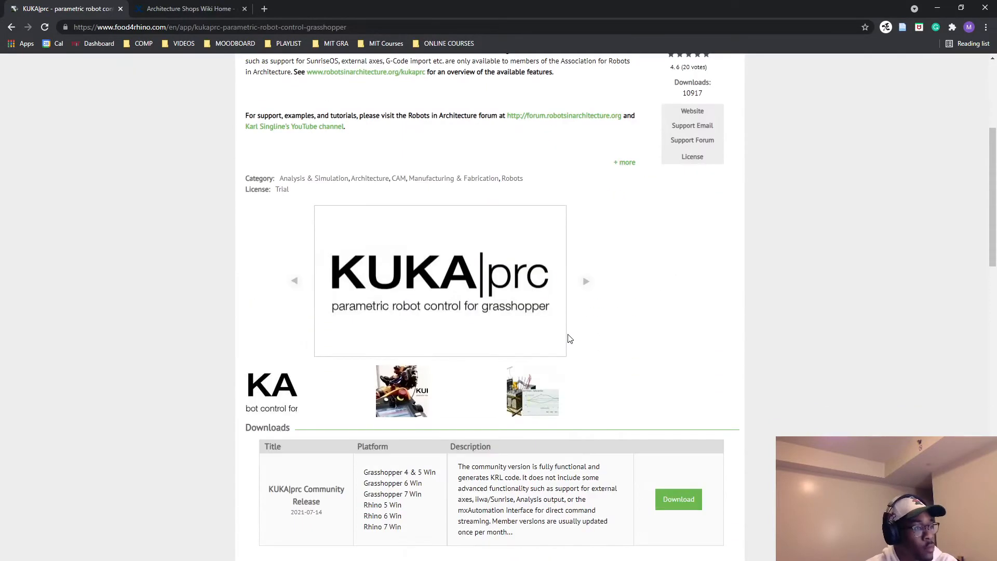
{"action": "scroll", "coordinate": [603, 342], "scroll_direction": "down", "scroll_amount": 1}
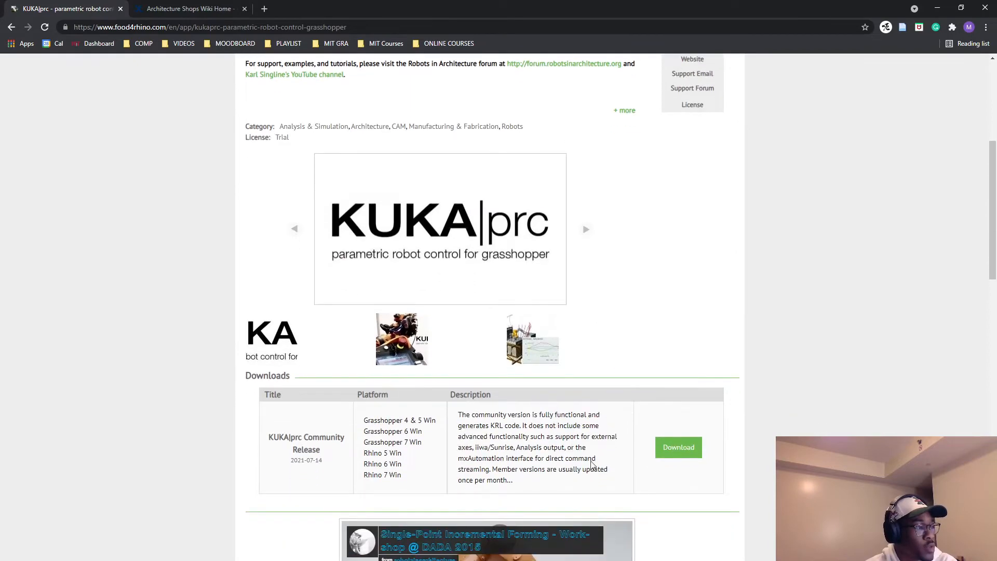
{"action": "left_click", "coordinate": [681, 450]}
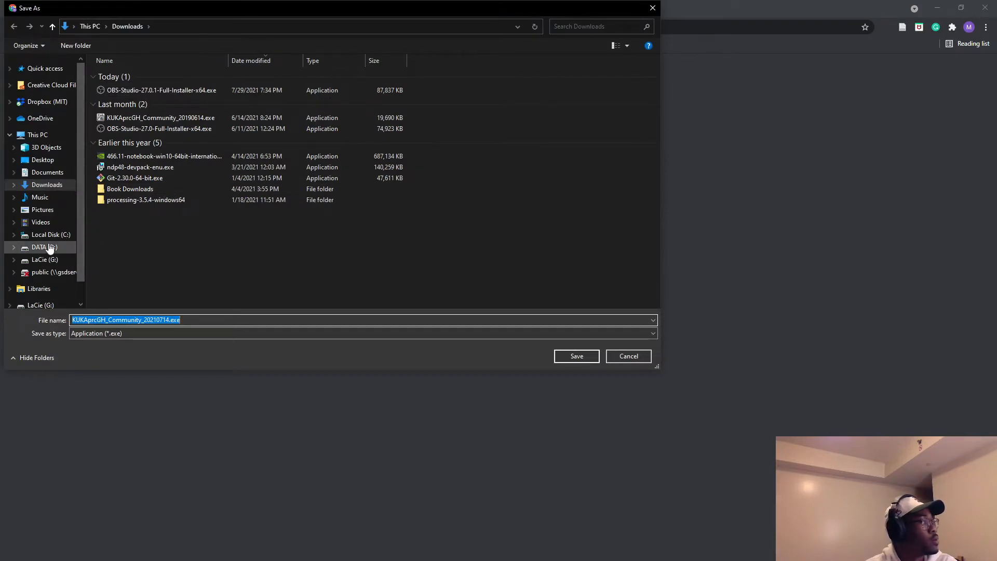
Save KUKAprcGH_Community_20210714.exe in the Dropbox folder 05_INDEPENDENT STUDY\2021\KUKA\CONDOCS\KUKA PRC LICENSE.
{"action": "left_click", "coordinate": [46, 102]}
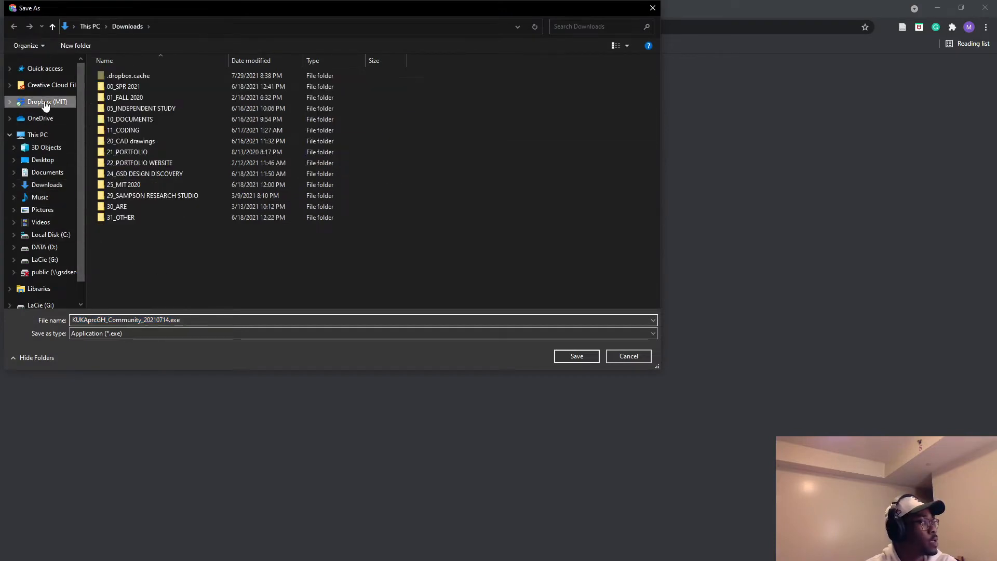
{"action": "double_click", "coordinate": [146, 108]}
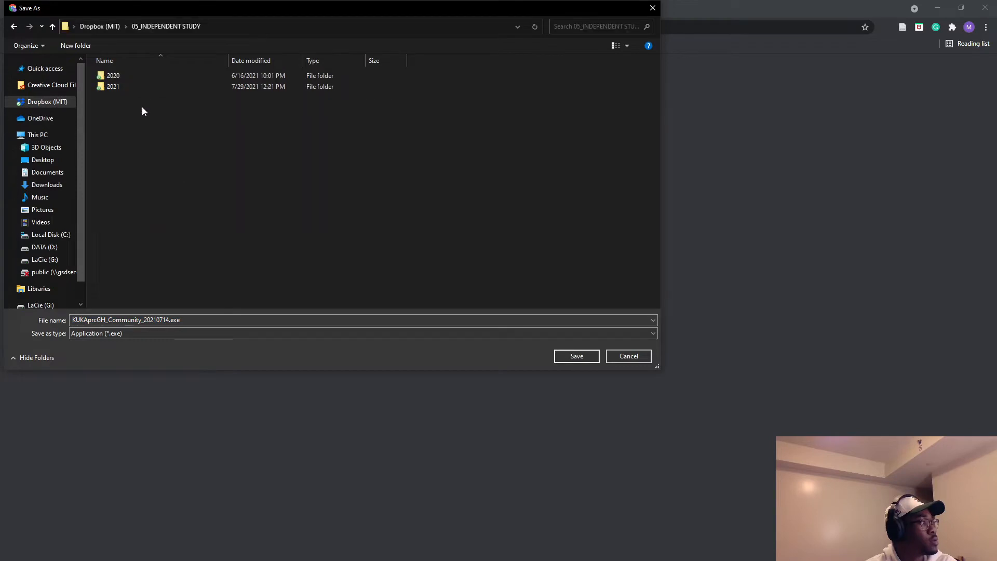
{"action": "double_click", "coordinate": [116, 91]}
{"action": "double_click", "coordinate": [121, 98]}
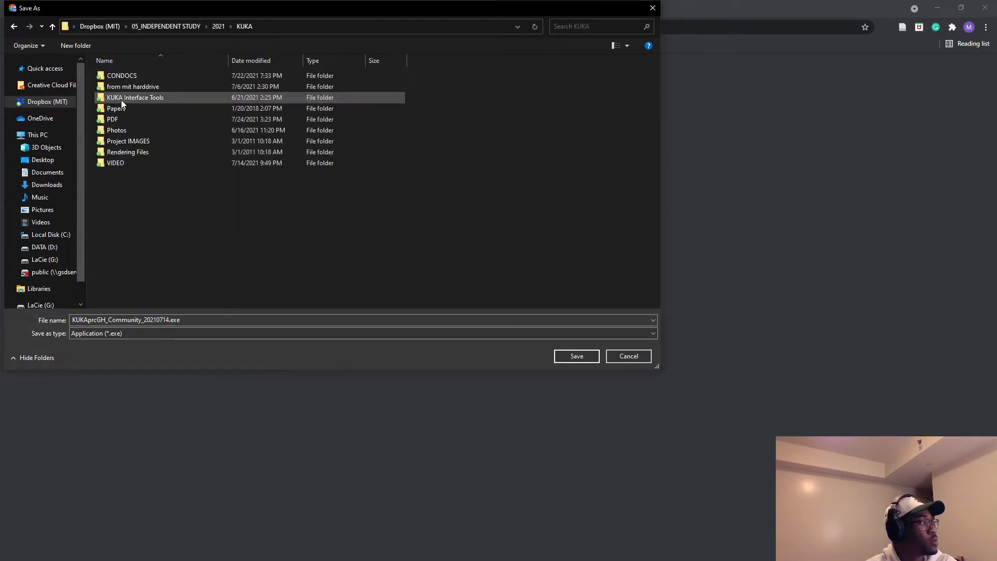
{"action": "double_click", "coordinate": [123, 78]}
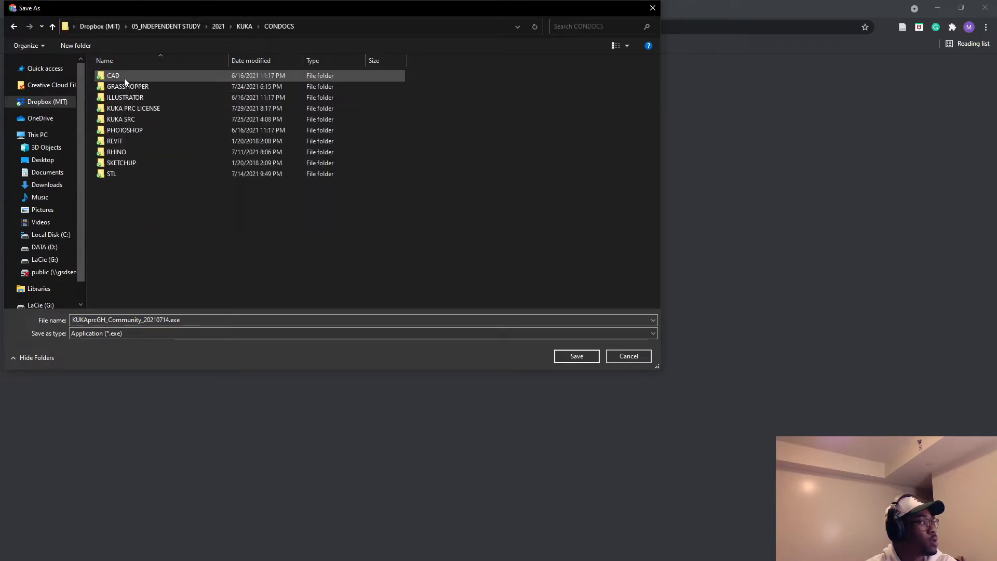
{"action": "double_click", "coordinate": [129, 108]}
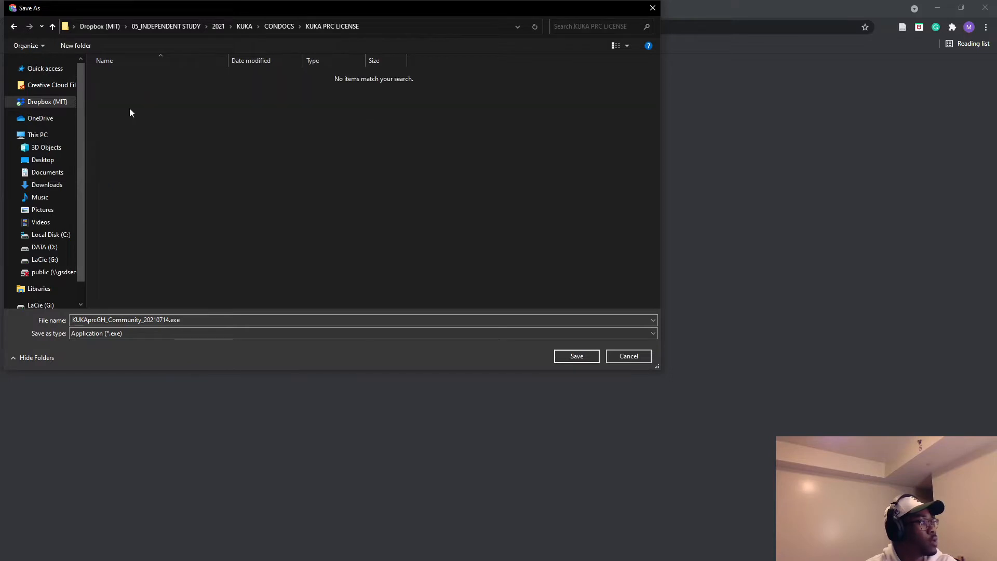
{"action": "left_click", "coordinate": [279, 26]}
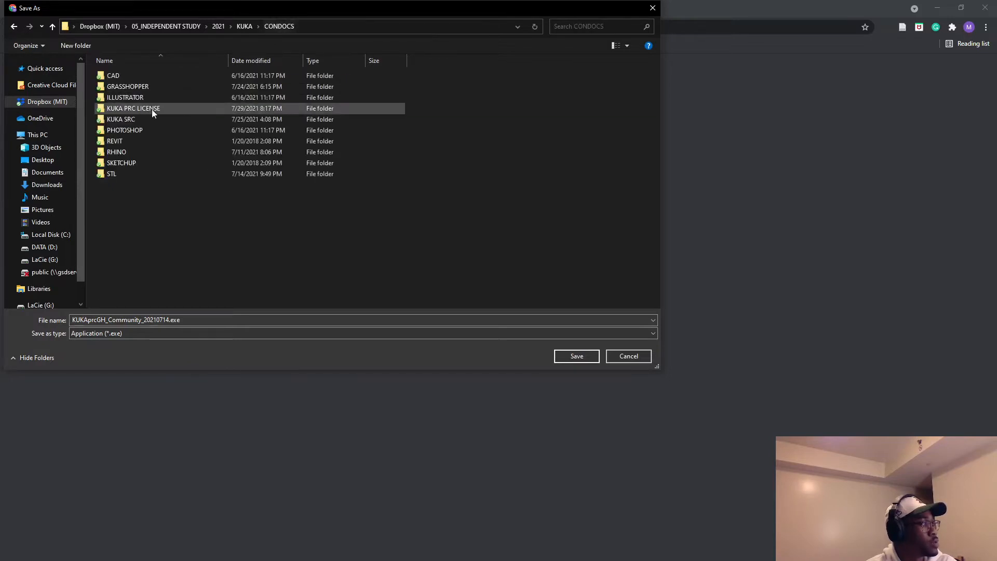
{"action": "double_click", "coordinate": [141, 109]}
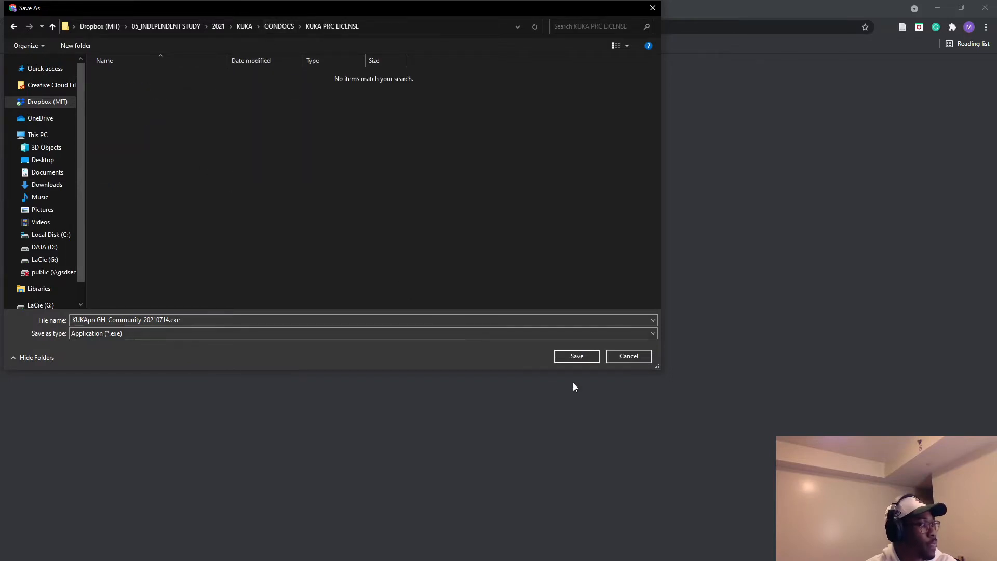
{"action": "left_click", "coordinate": [576, 356]}
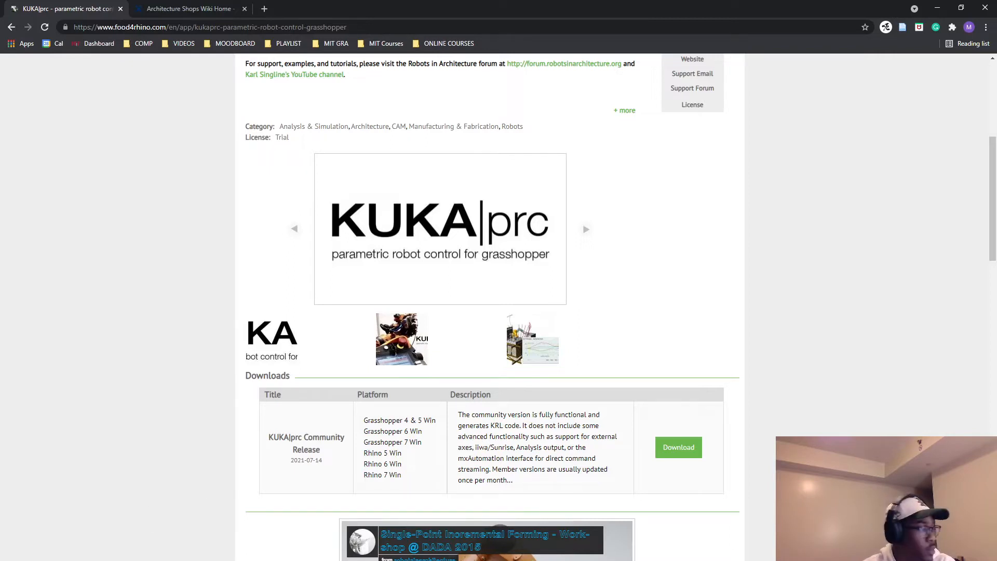
Run the downloaded KUKA|prc installer and accept its license agreement.
{"action": "left_click", "coordinate": [108, 560]}
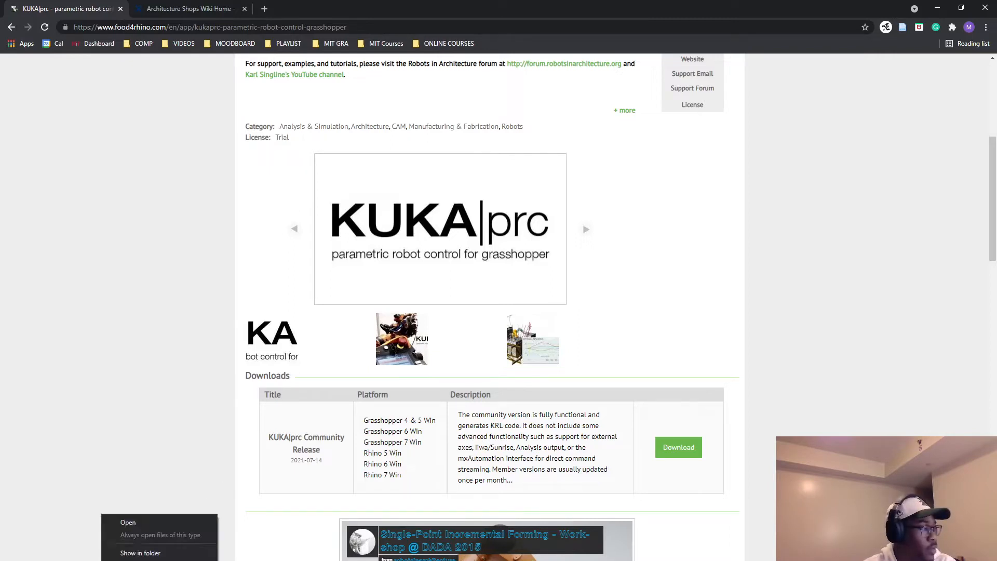
{"action": "left_click", "coordinate": [138, 522]}
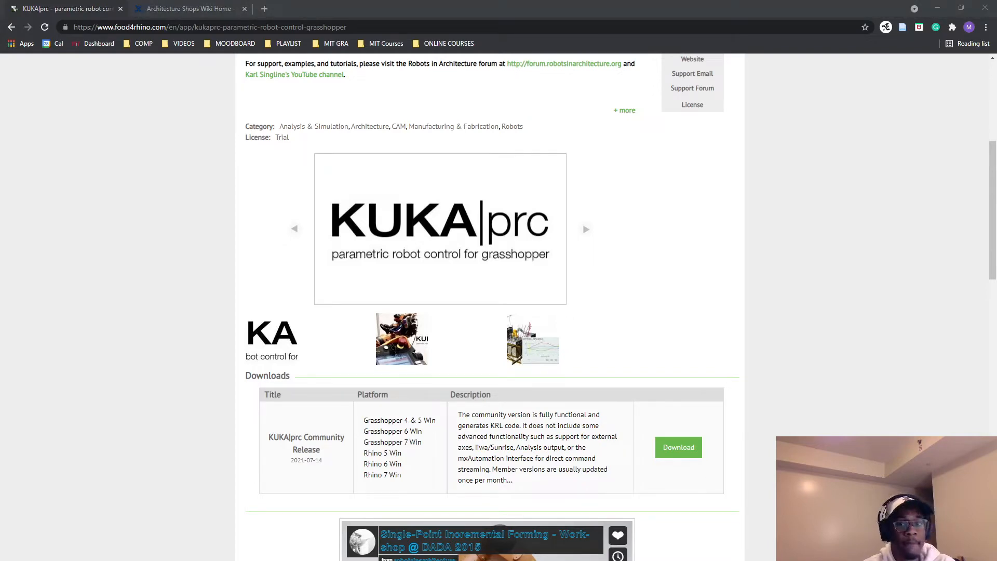
{"action": "left_click_drag", "start_coordinate": [472, 218], "coordinate": [436, 189]}
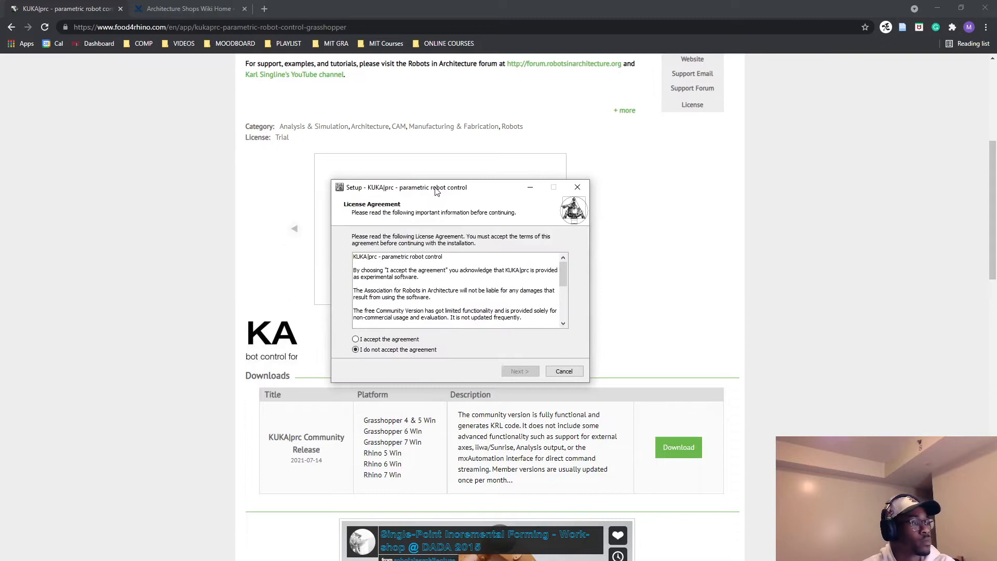
{"action": "left_click", "coordinate": [364, 340]}
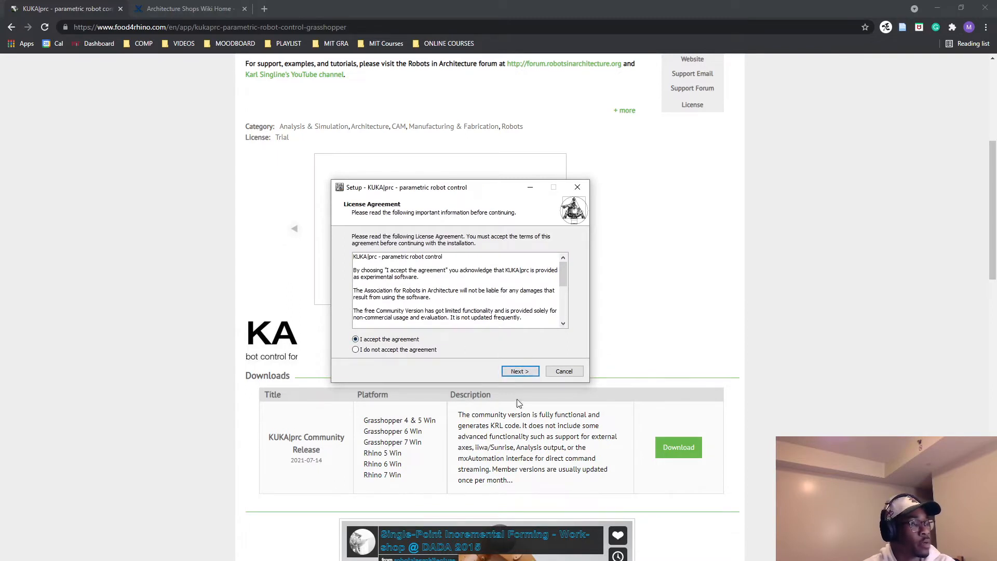
{"action": "left_click", "coordinate": [526, 372]}
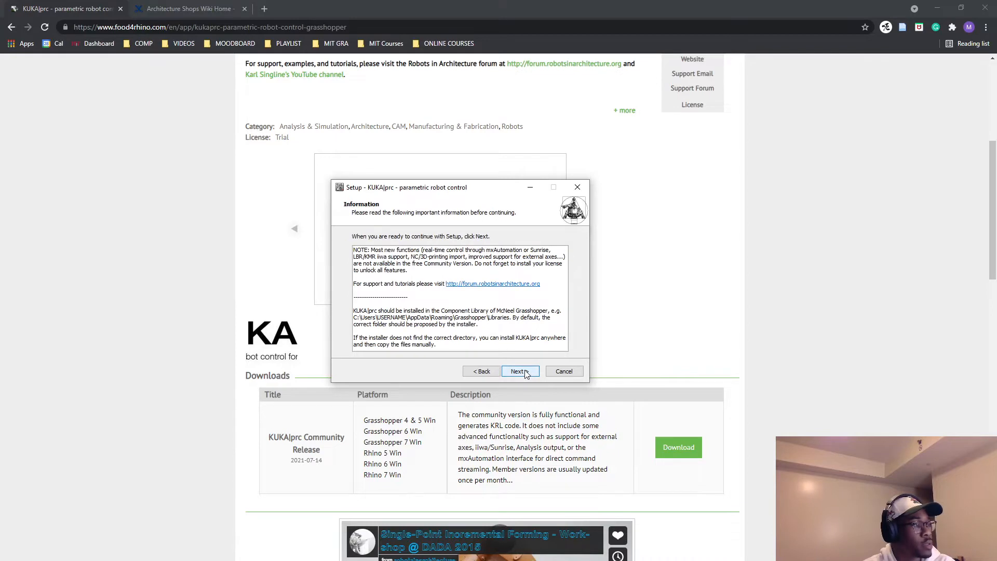
Keep the proposed Grasshopper Libraries folder as destination and choose the "Install KUKA|prc for McNeel Grasshopper" setup.
{"action": "left_click", "coordinate": [519, 371]}
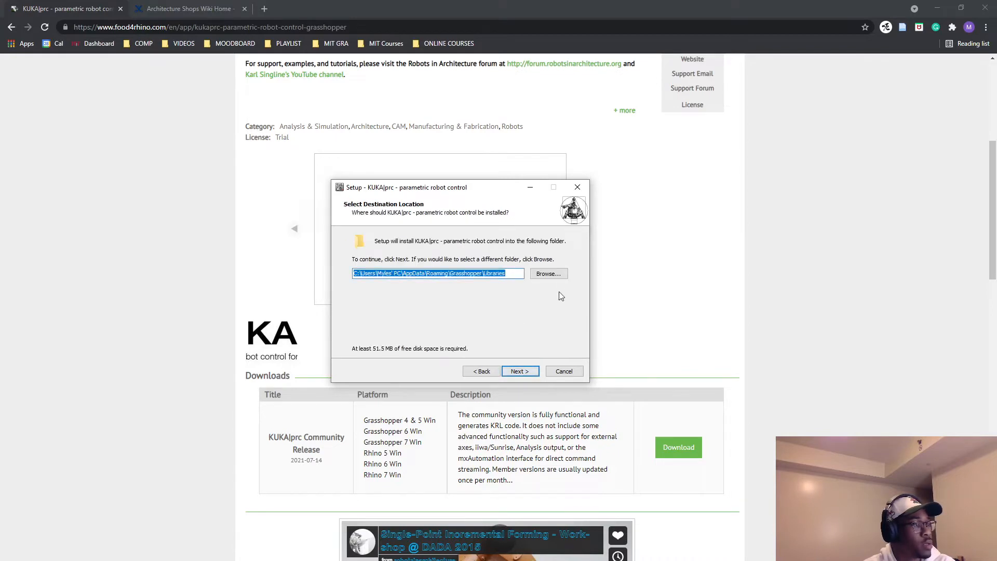
{"action": "left_click", "coordinate": [520, 371]}
{"action": "left_click", "coordinate": [534, 259]}
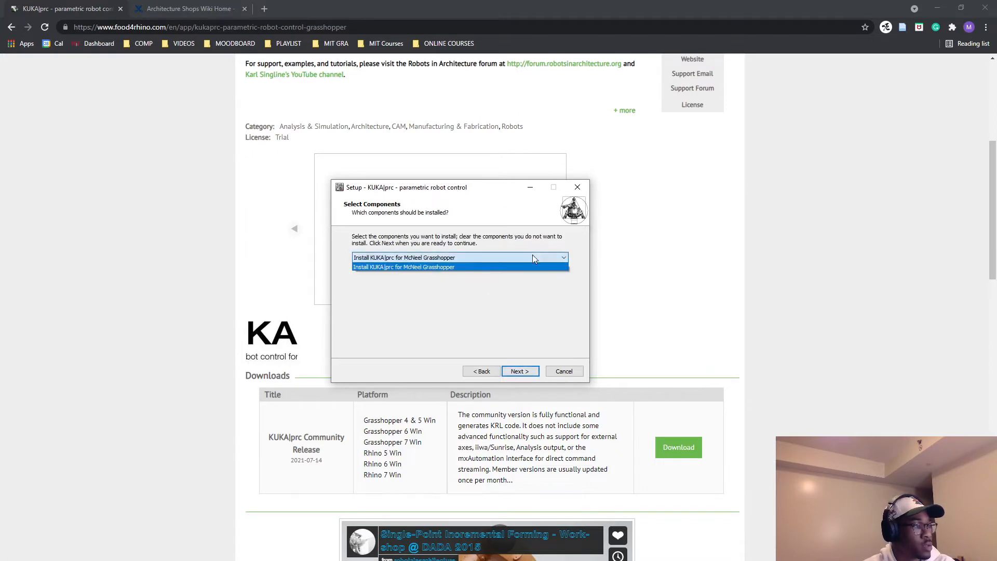
{"action": "left_click", "coordinate": [530, 267]}
{"action": "left_click", "coordinate": [519, 371]}
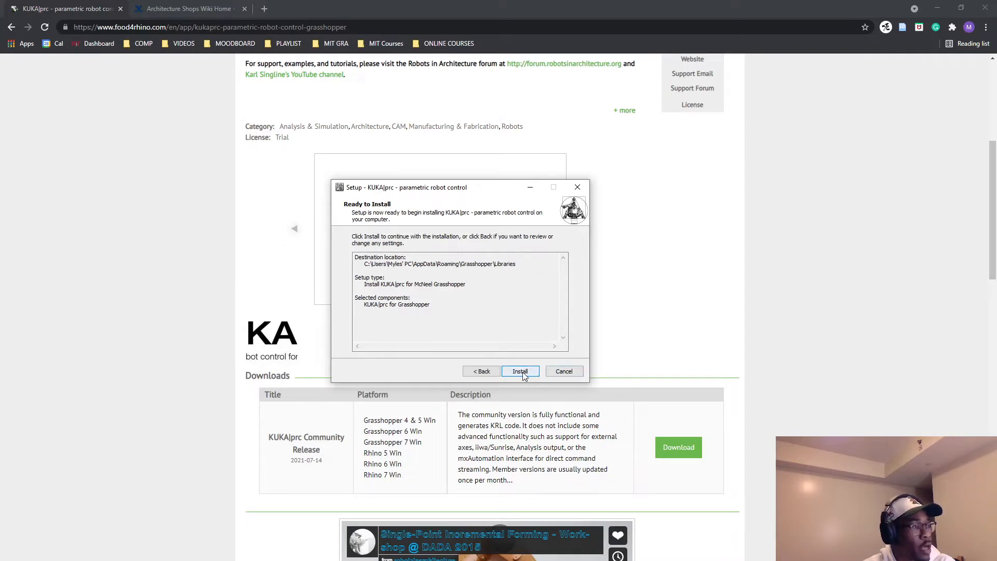
Install KUKA|prc with setup allowed to close Rhino 6 automatically, and complete the setup wizard.
{"action": "left_click", "coordinate": [523, 373]}
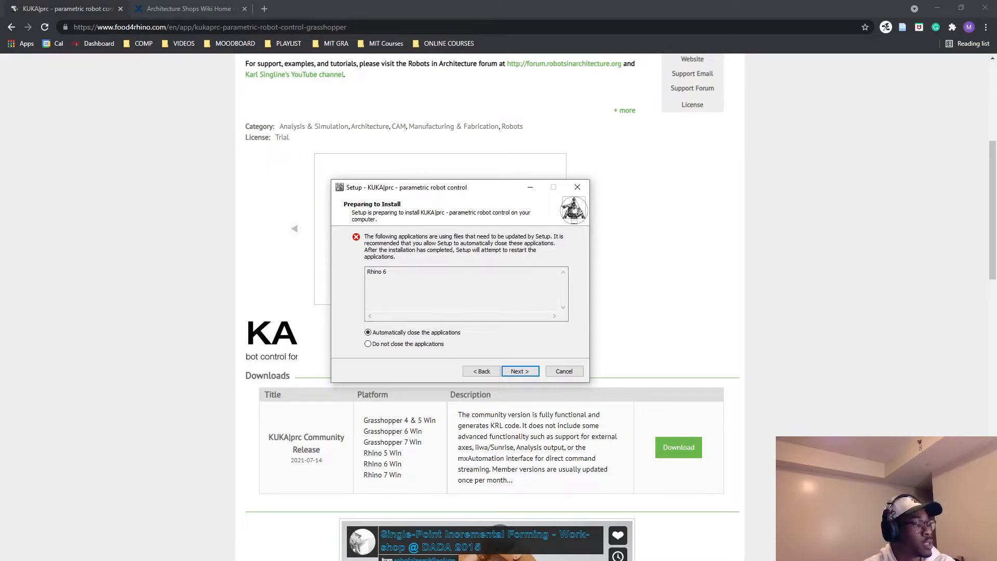
{"action": "left_click", "coordinate": [357, 560]}
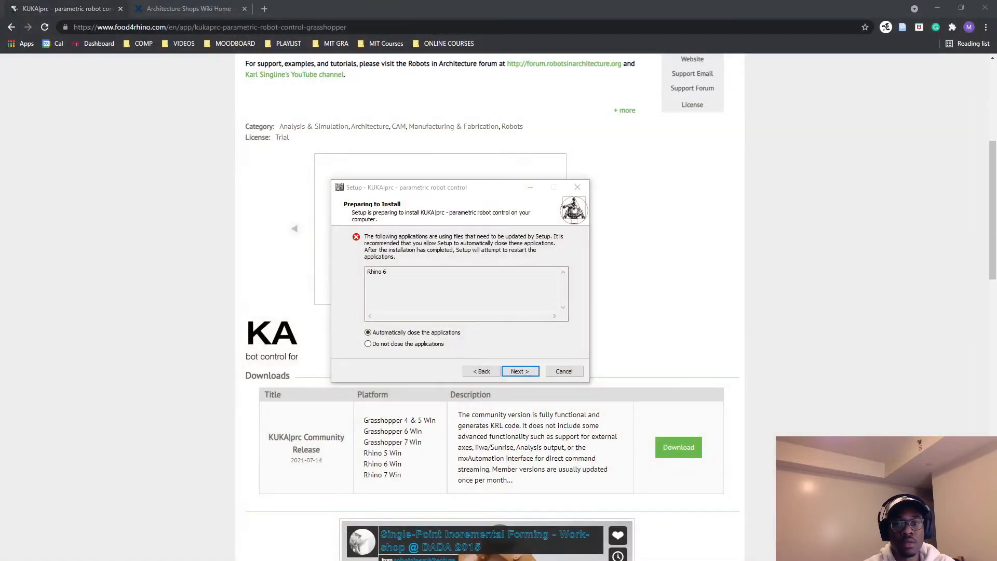
{"action": "left_click", "coordinate": [521, 371]}
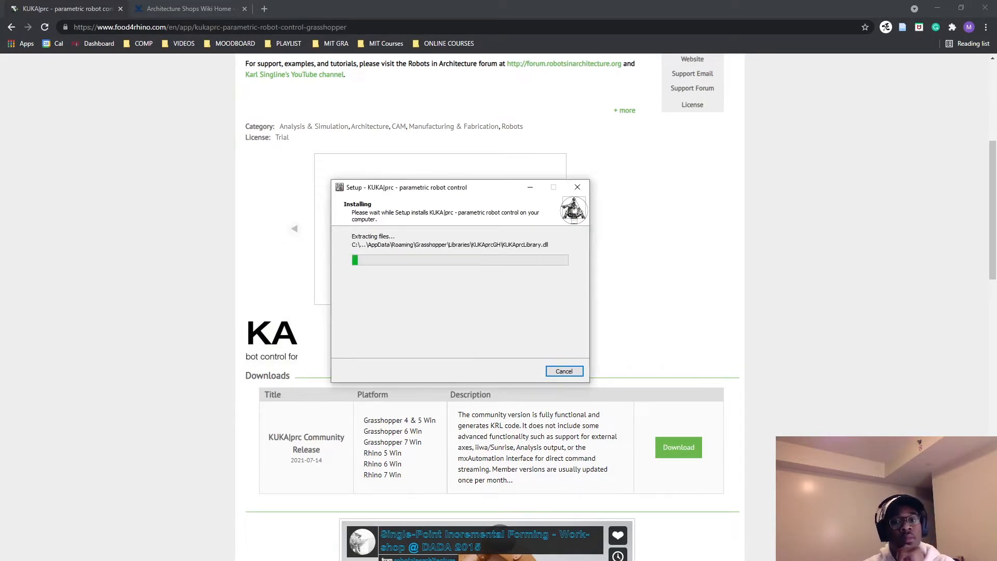
{"action": "left_click", "coordinate": [521, 372]}
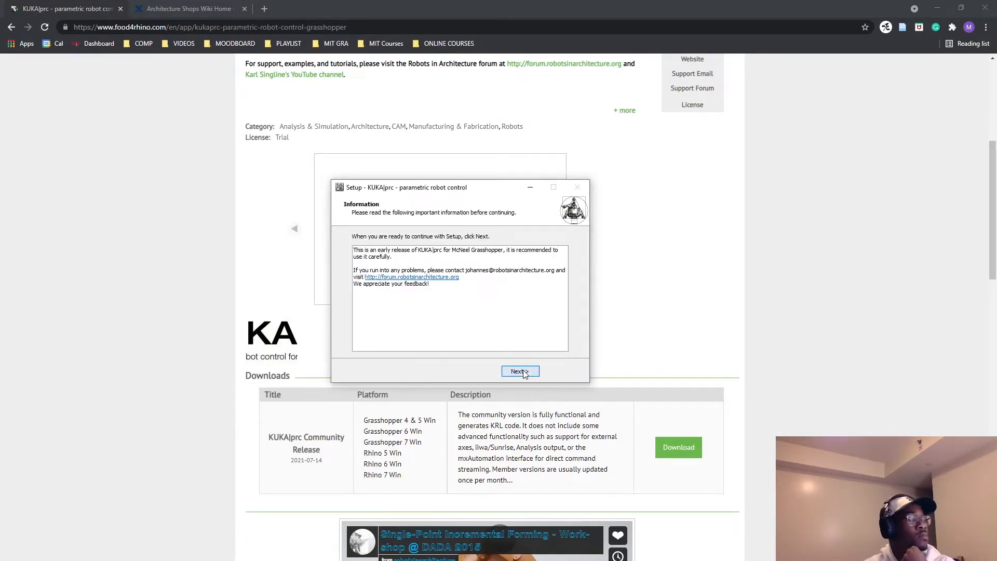
{"action": "left_click", "coordinate": [521, 371]}
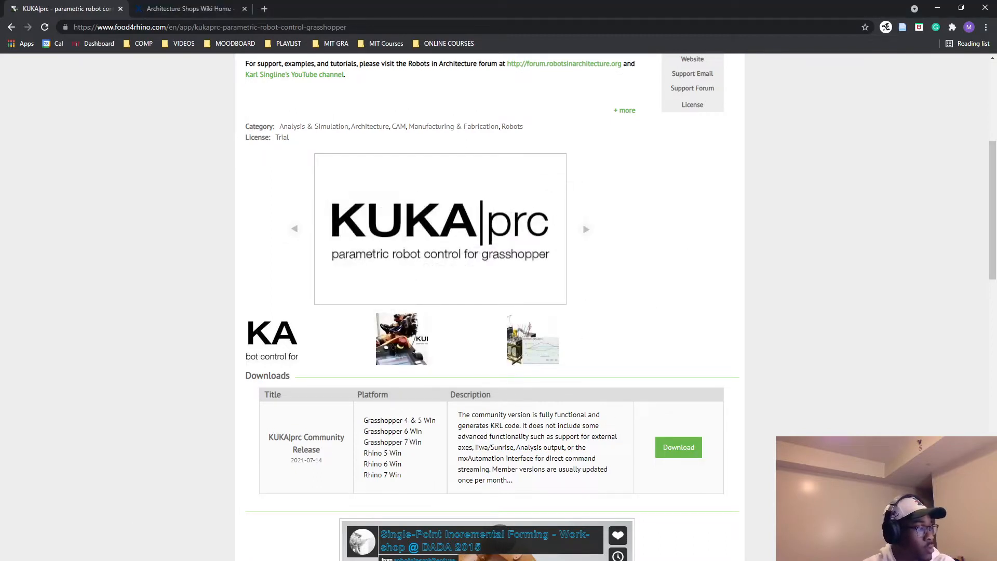
Relaunch Rhino 6 and detach the Architecture Shops Wiki tab into its own browser window.
{"action": "mouse_move", "coordinate": [190, 560]}
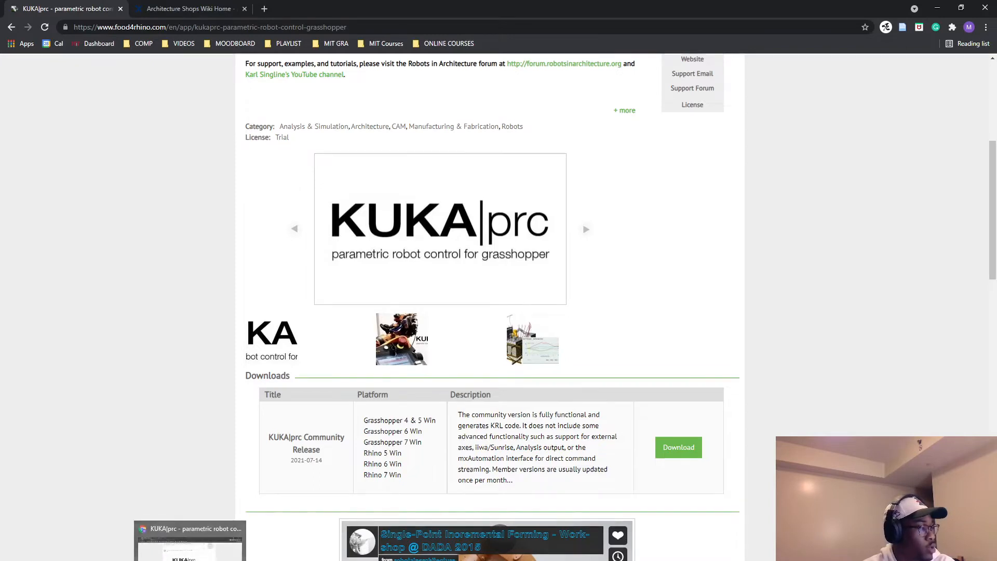
{"action": "key", "text": "super"}
{"action": "key", "text": "super"}
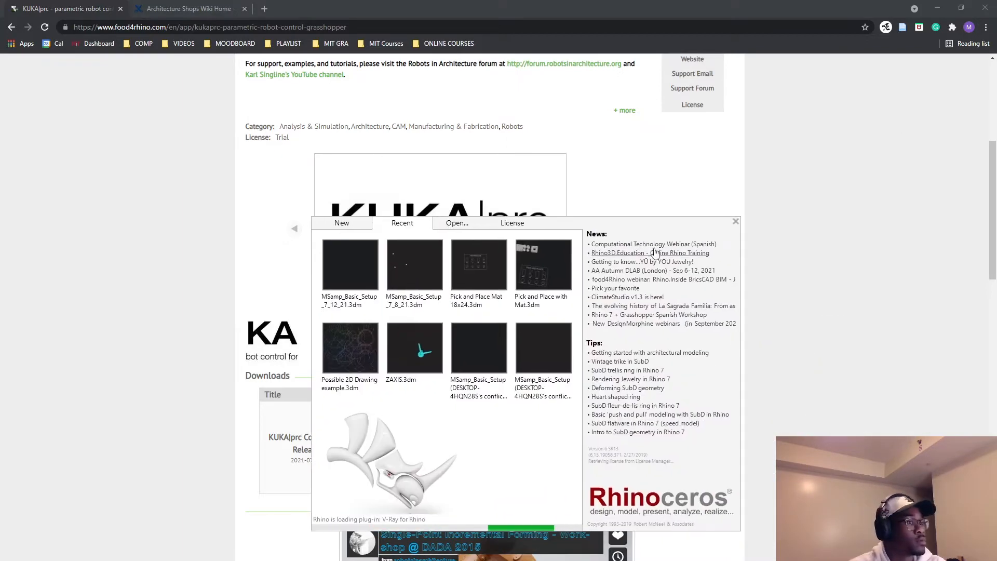
{"action": "left_click_drag", "start_coordinate": [535, 203], "coordinate": [541, 175]}
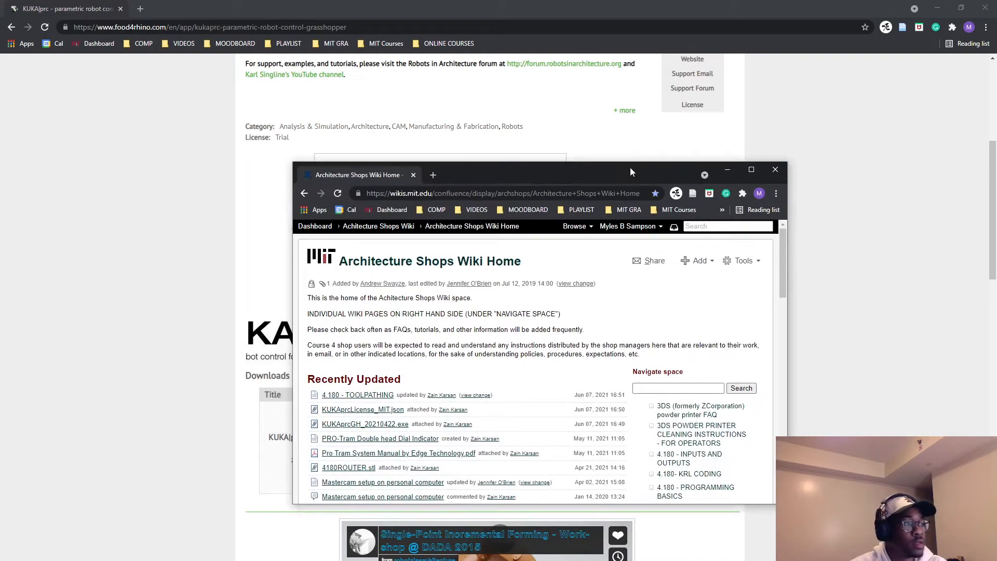
{"action": "left_click", "coordinate": [761, 170]}
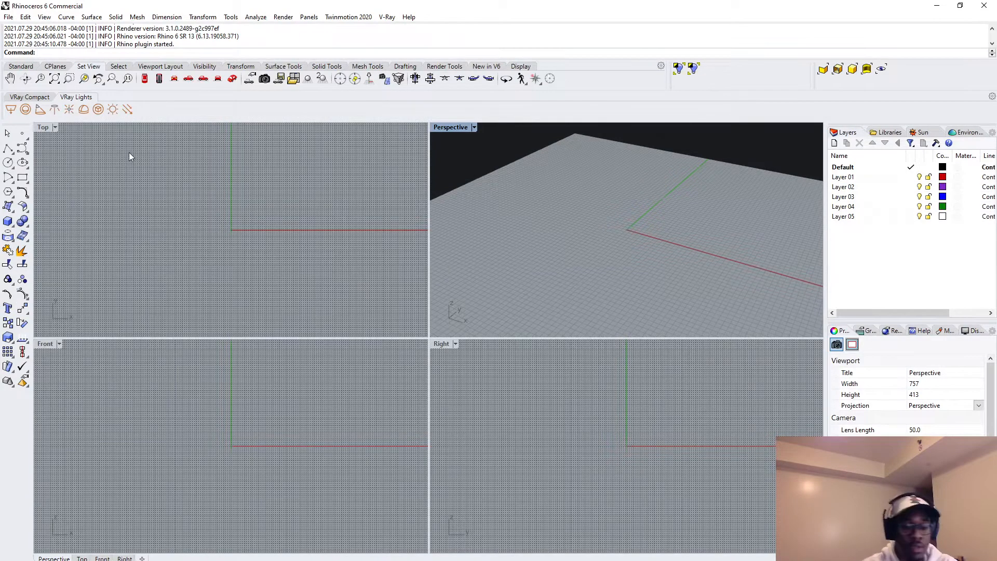
Launch Grasshopper and dismiss the loading errors report and the getting-started tutorial browser.
{"action": "type", "text": "Grasshopper"}
{"action": "key", "text": "Return"}
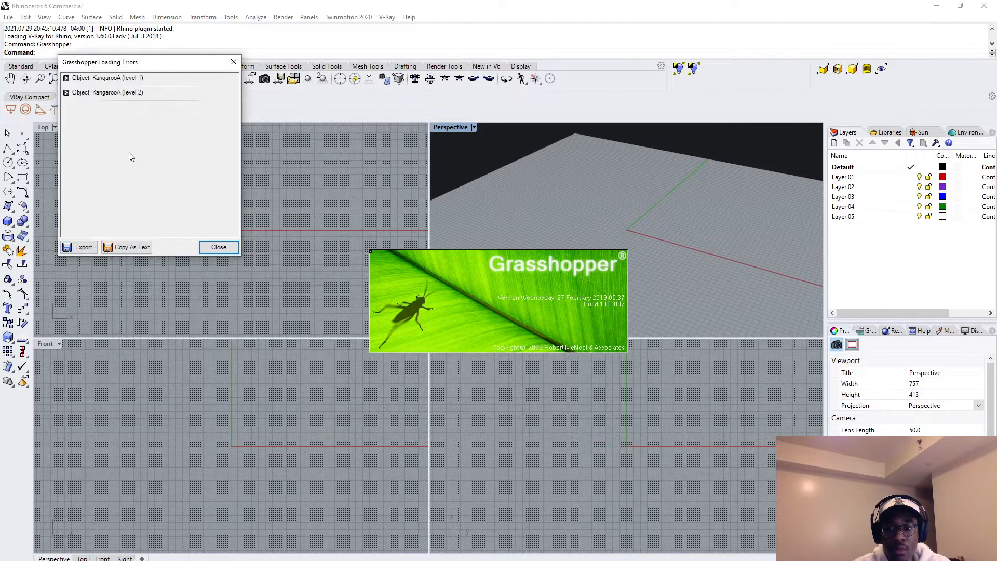
{"action": "left_click", "coordinate": [234, 62]}
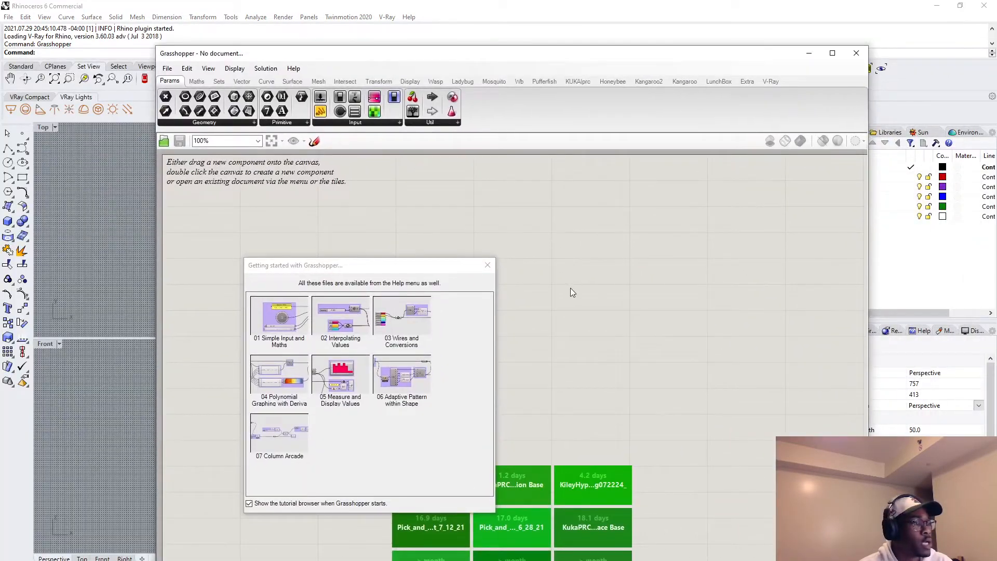
{"action": "double_click", "coordinate": [571, 291]}
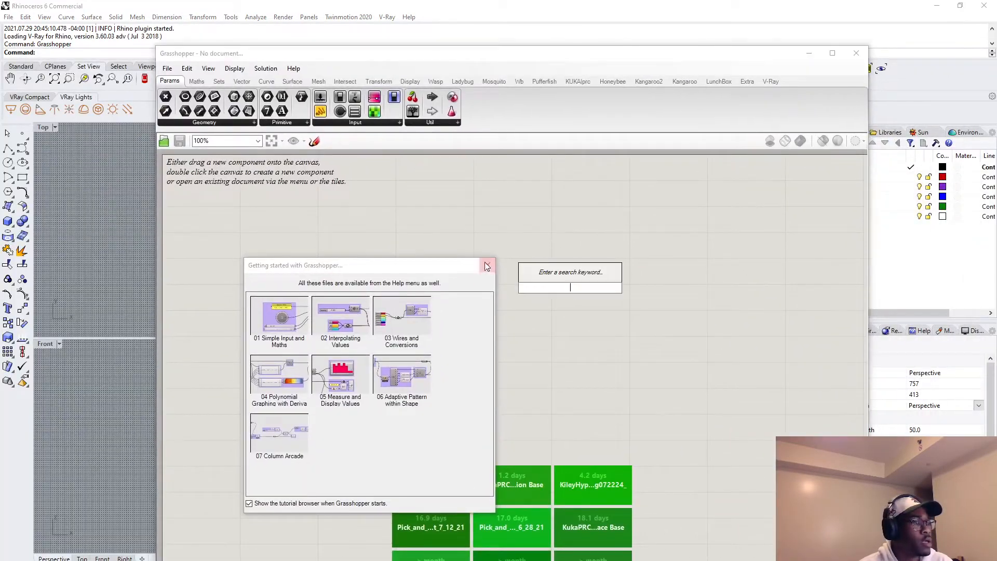
{"action": "left_click", "coordinate": [488, 265]}
Search the components for "kuk" and place a KUKA|prc CORE component on the empty canvas.
{"action": "double_click", "coordinate": [472, 264]}
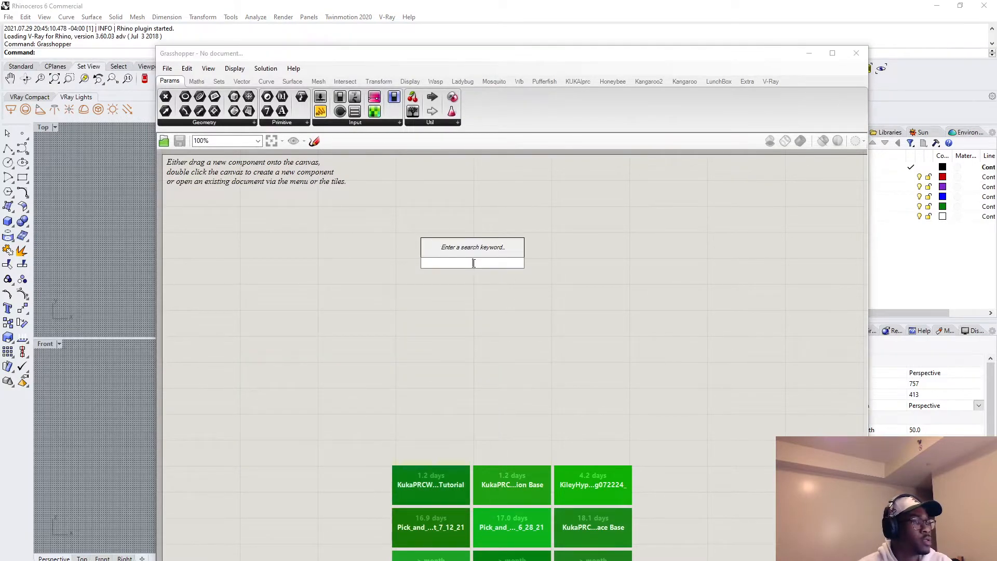
{"action": "type", "text": "kuk"}
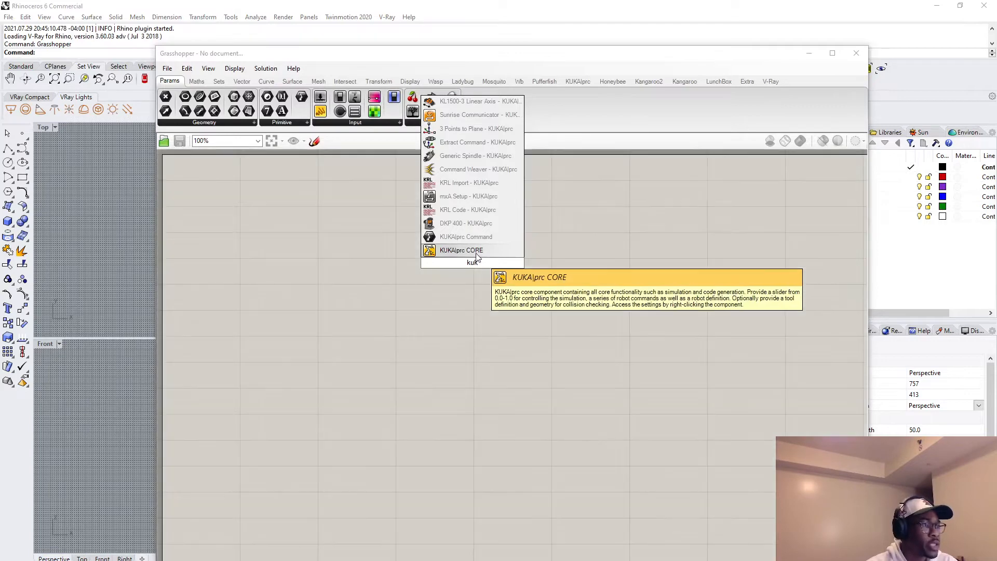
{"action": "left_click", "coordinate": [478, 250]}
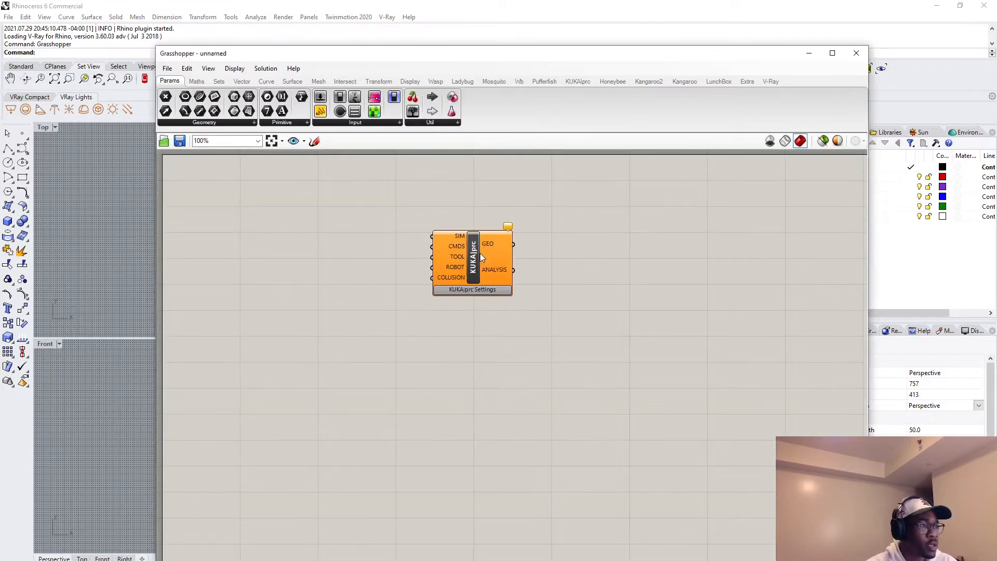
Open the settings of the KUKA|prc CORE component and go to the advanced license page.
{"action": "left_click", "coordinate": [473, 290]}
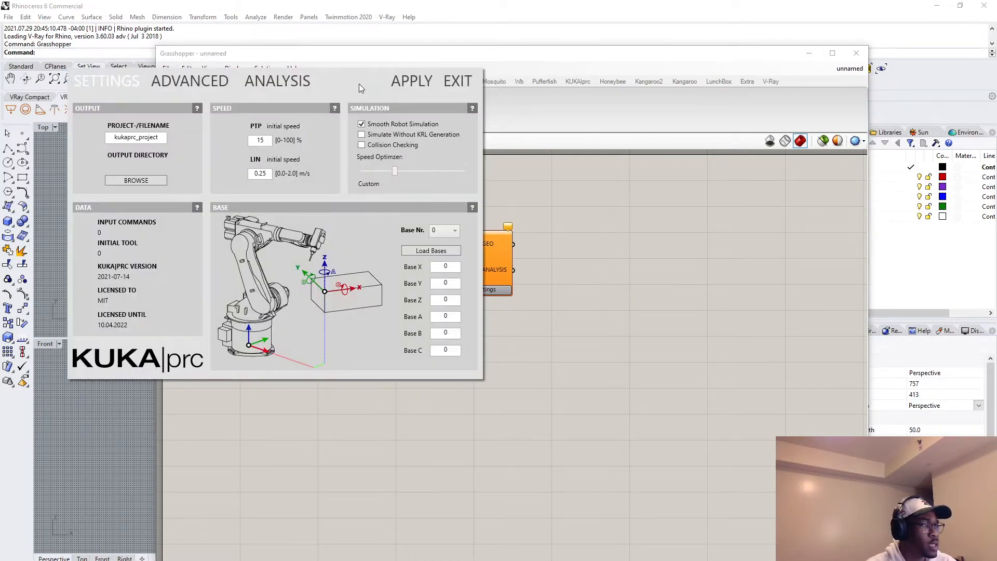
{"action": "left_click_drag", "start_coordinate": [359, 83], "coordinate": [589, 159]}
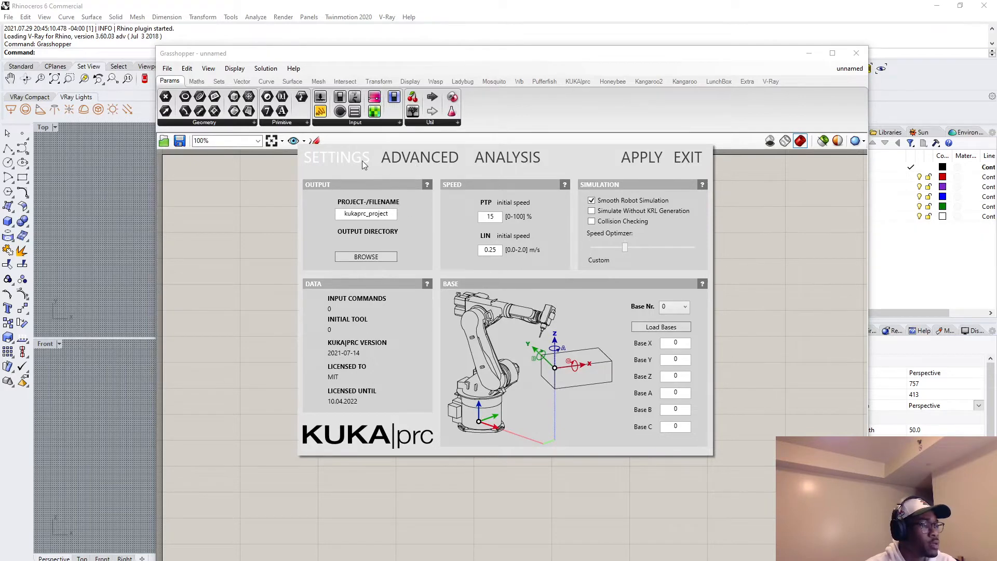
{"action": "left_click", "coordinate": [419, 157]}
{"action": "left_click", "coordinate": [501, 157]}
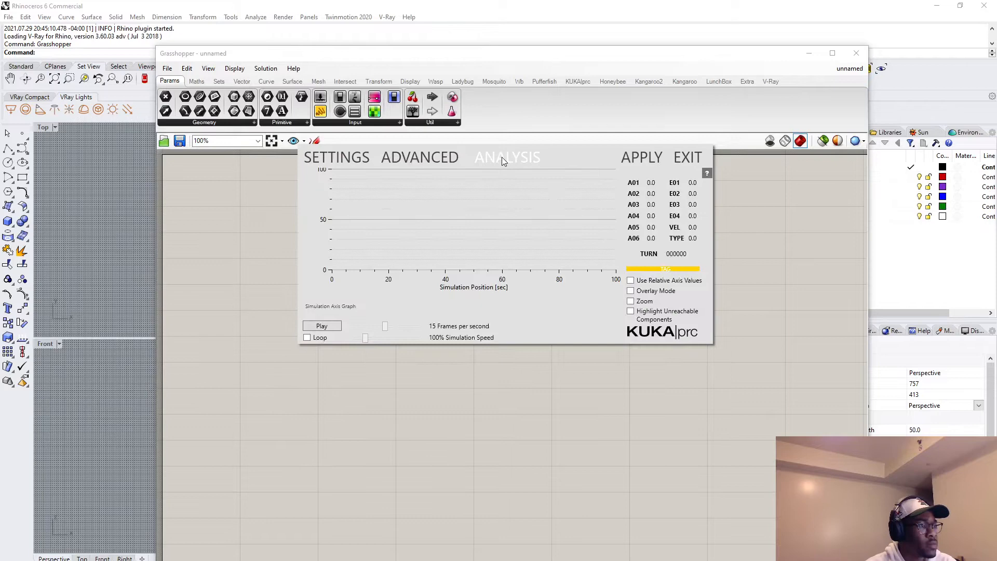
{"action": "left_click", "coordinate": [422, 158]}
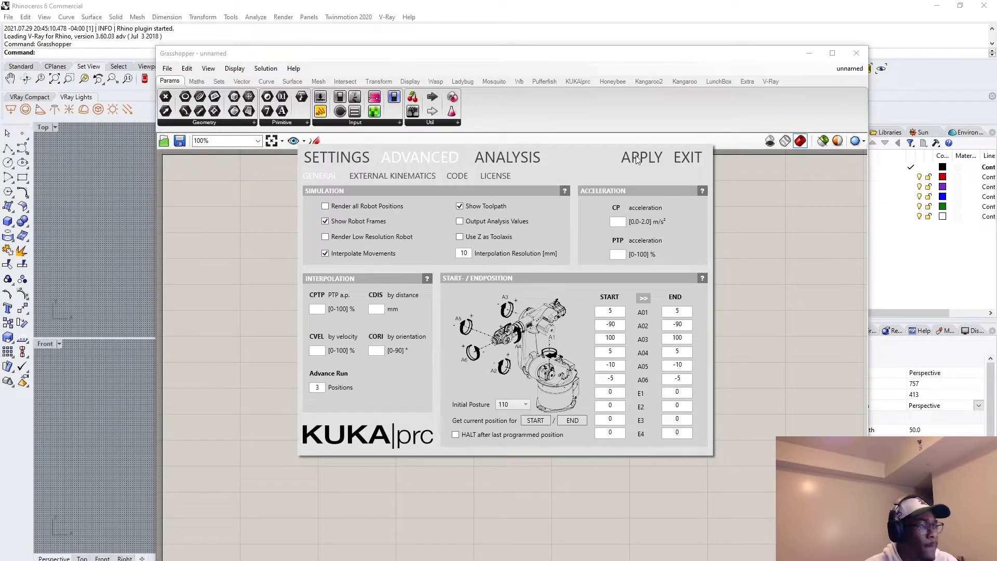
{"action": "left_click", "coordinate": [507, 175]}
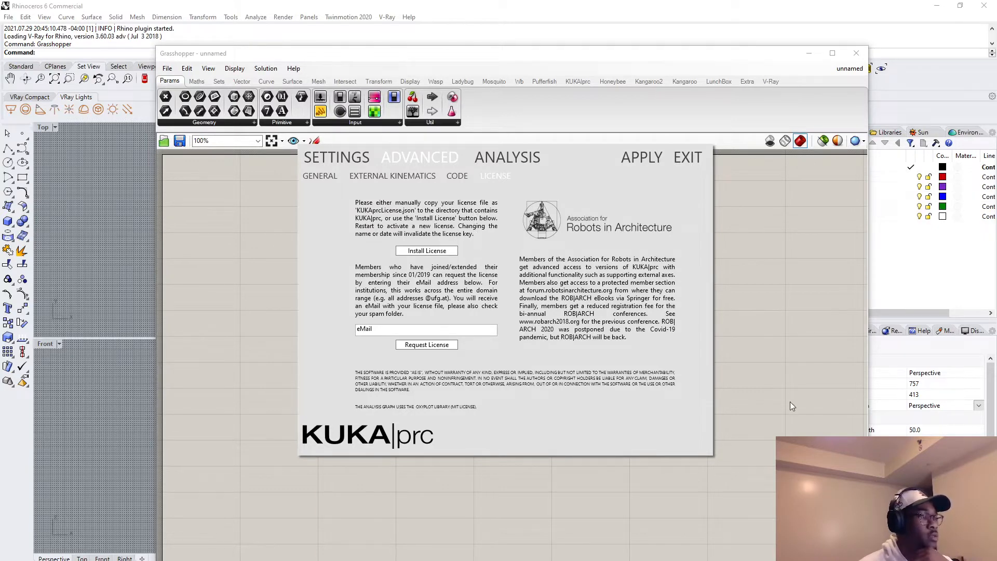
Install the license file KUKAprcLicense_MIT.json from the Dropbox folder 05_INDEPENDENT STUDY > 2021 > KUKA > CONDOCS > KUKA PRC LICENSE.
{"action": "left_click", "coordinate": [442, 251]}
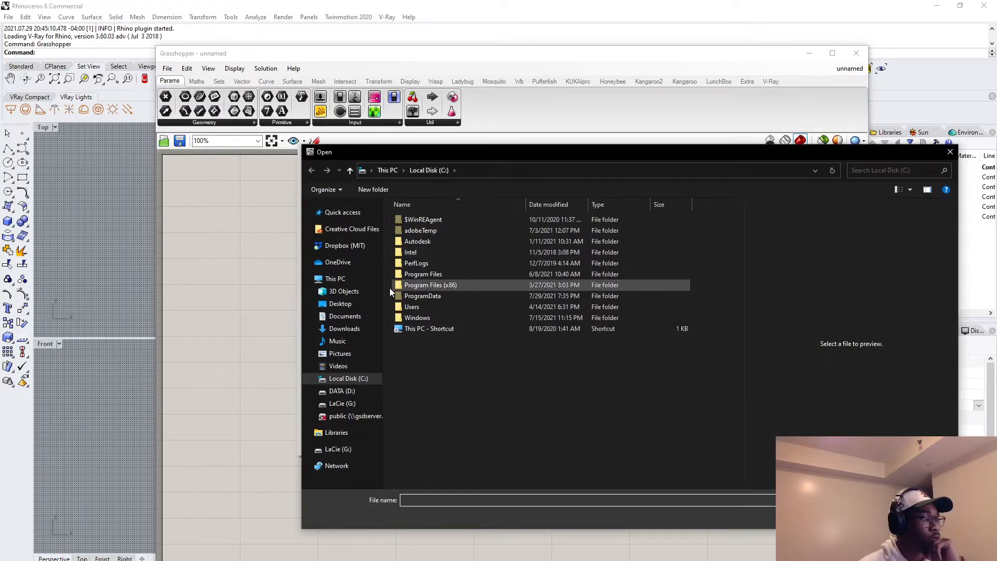
{"action": "left_click", "coordinate": [307, 245]}
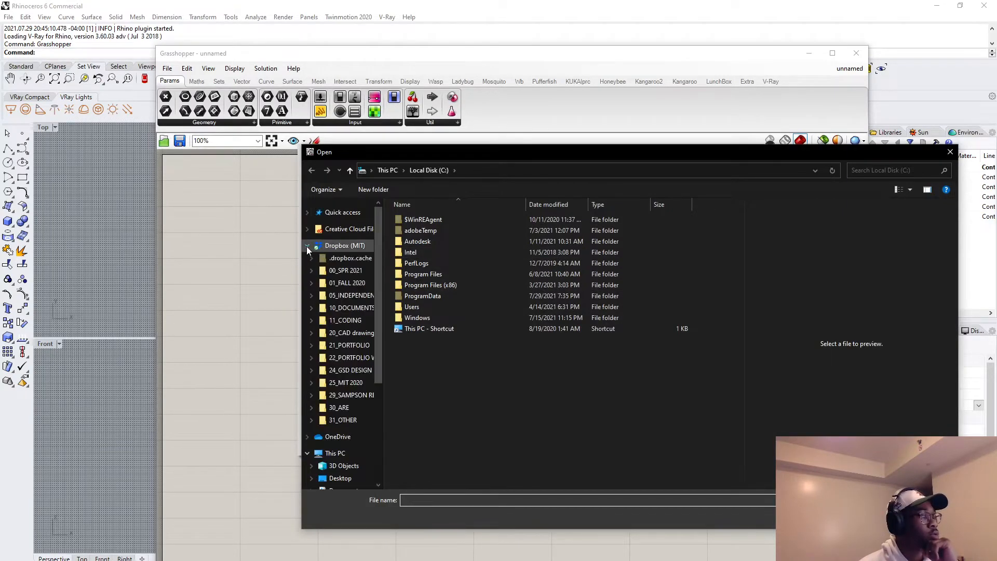
{"action": "left_click", "coordinate": [311, 296]}
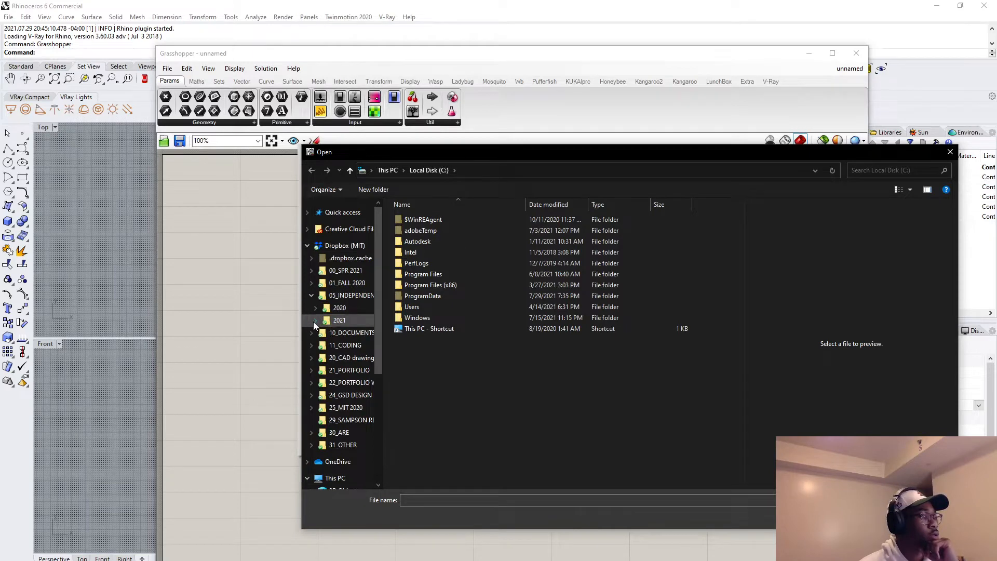
{"action": "left_click", "coordinate": [316, 320]}
{"action": "left_click", "coordinate": [344, 357]}
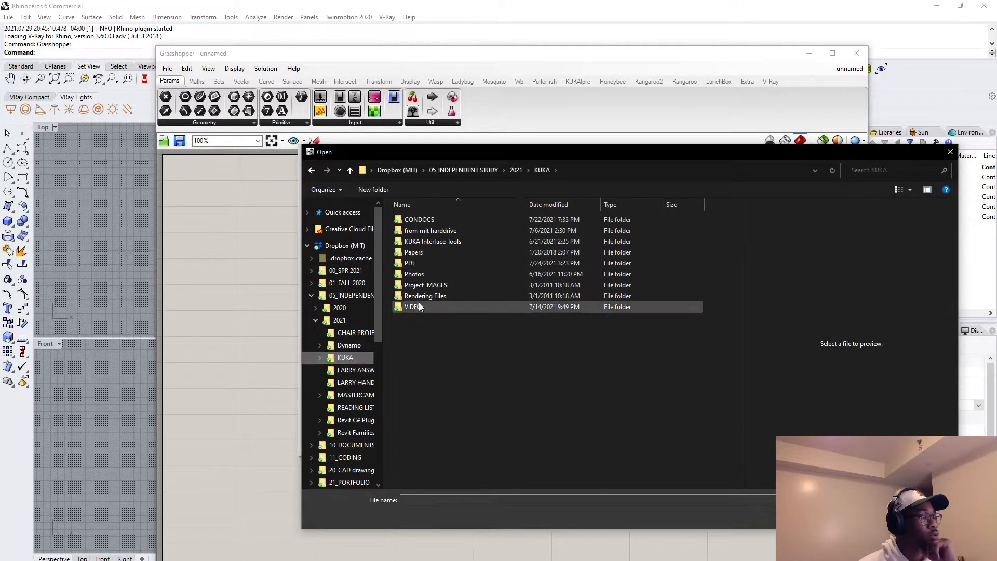
{"action": "double_click", "coordinate": [428, 224]}
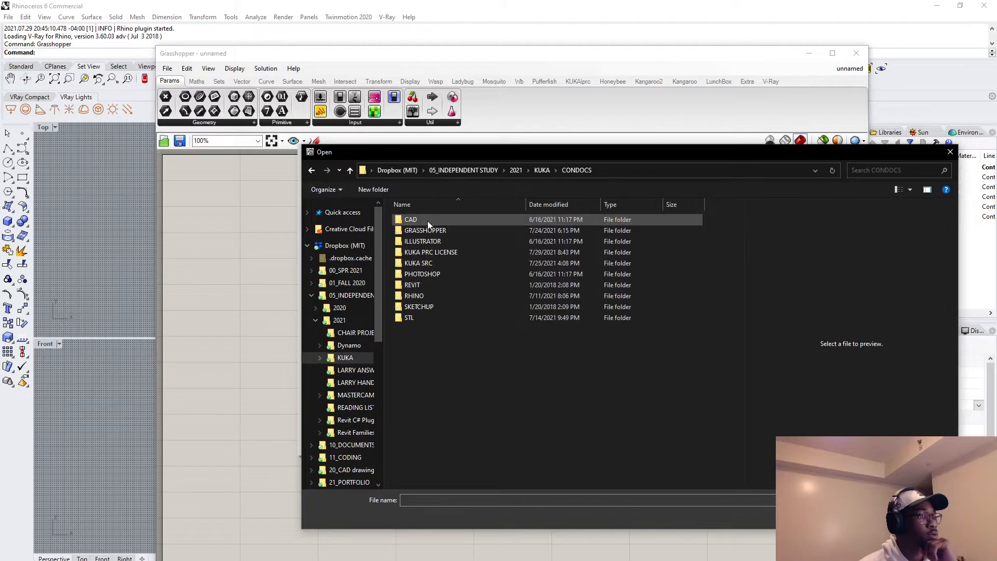
{"action": "double_click", "coordinate": [426, 253]}
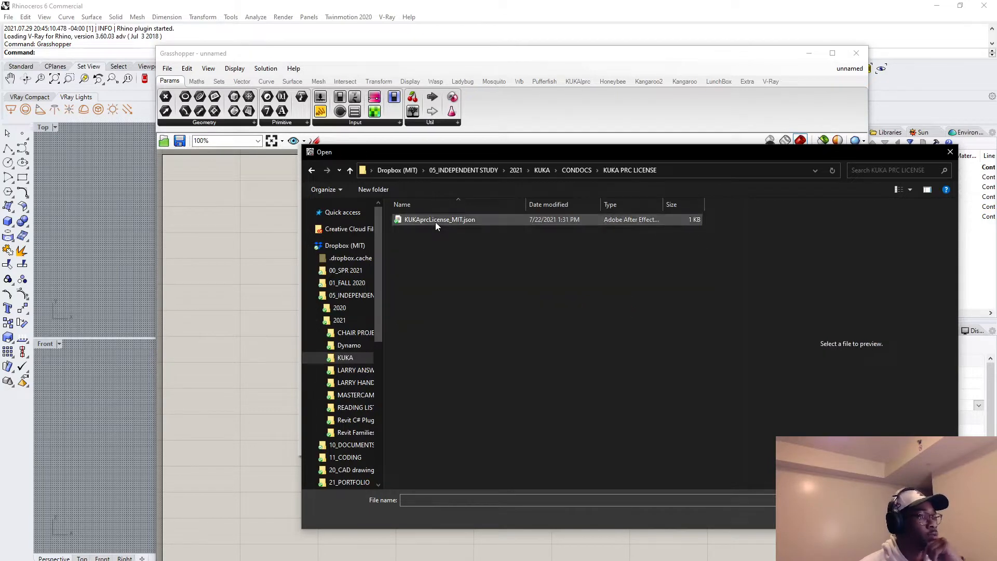
{"action": "left_click", "coordinate": [435, 222]}
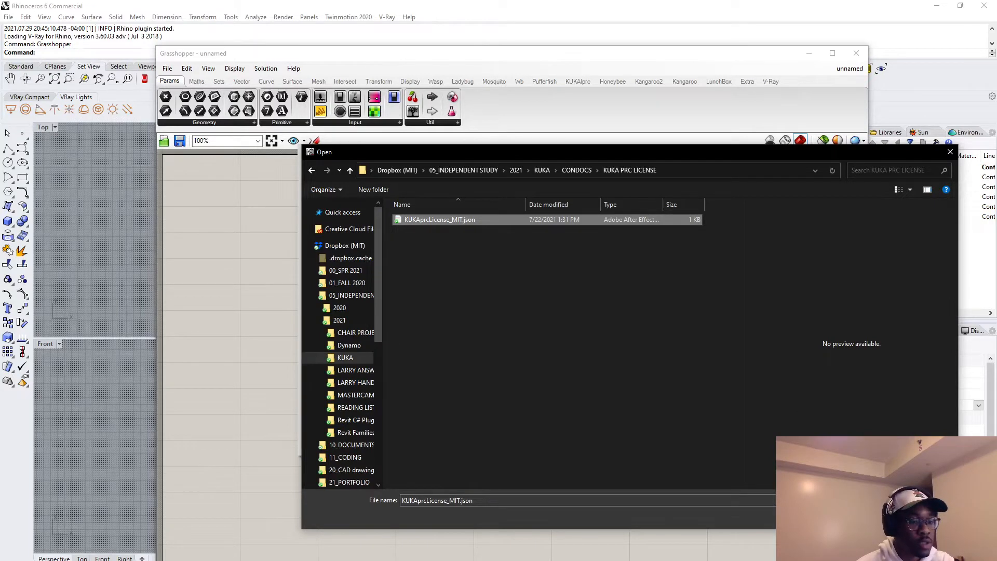
{"action": "left_click", "coordinate": [876, 518]}
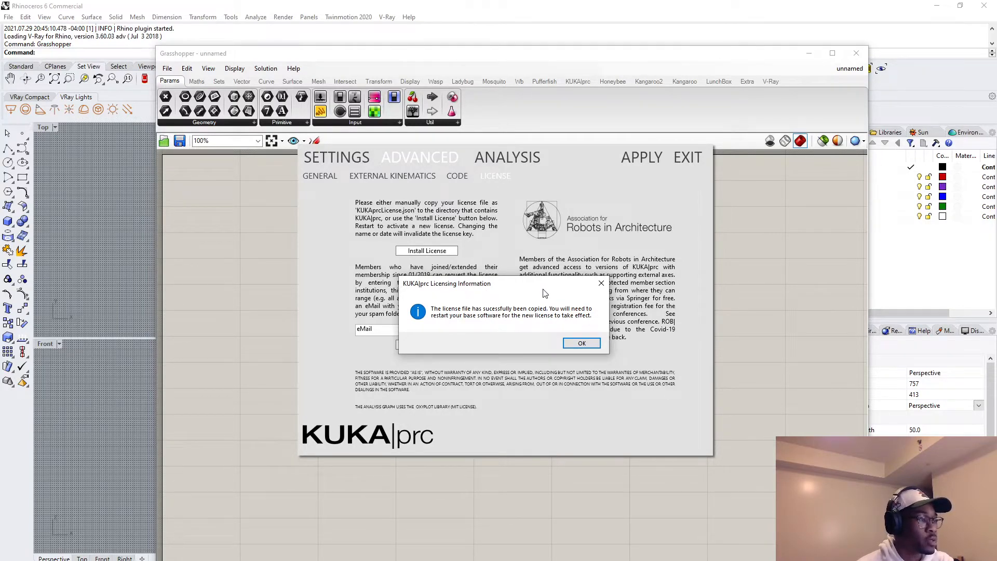
{"action": "left_click", "coordinate": [579, 345]}
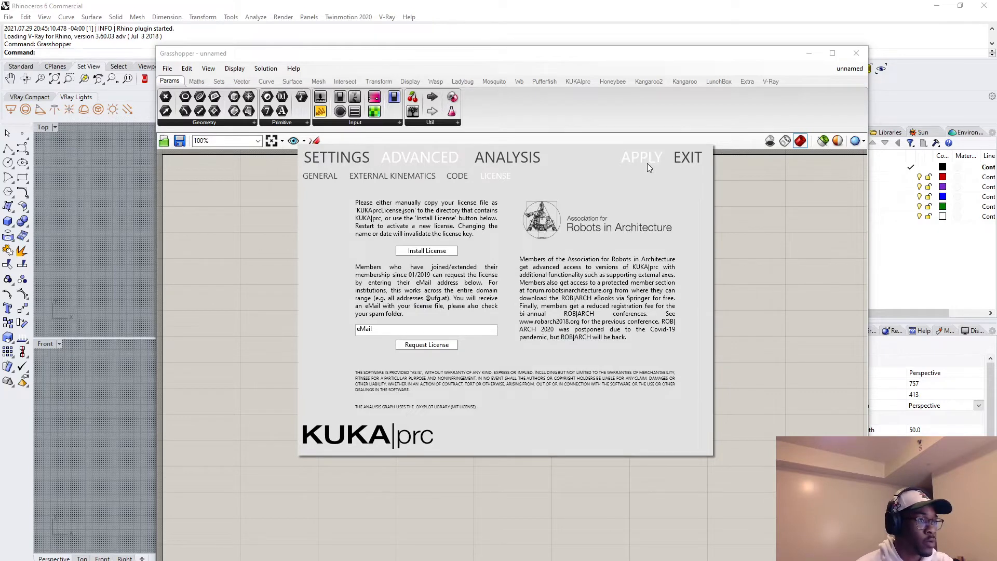
Exit the KUKA|prc settings and close Grasshopper and Rhino without saving either document.
{"action": "left_click", "coordinate": [698, 161]}
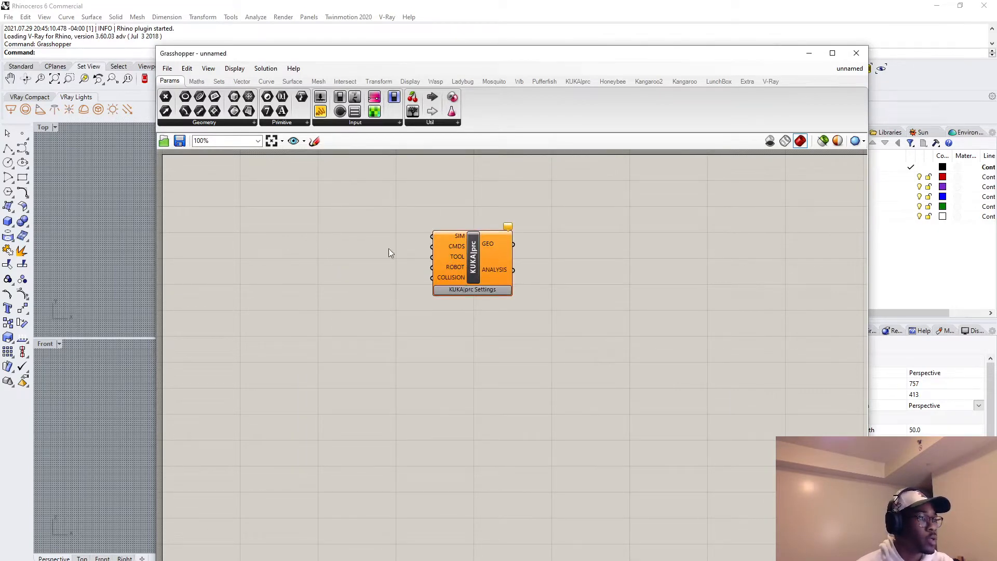
{"action": "left_click", "coordinate": [857, 54]}
{"action": "left_click", "coordinate": [984, 5]}
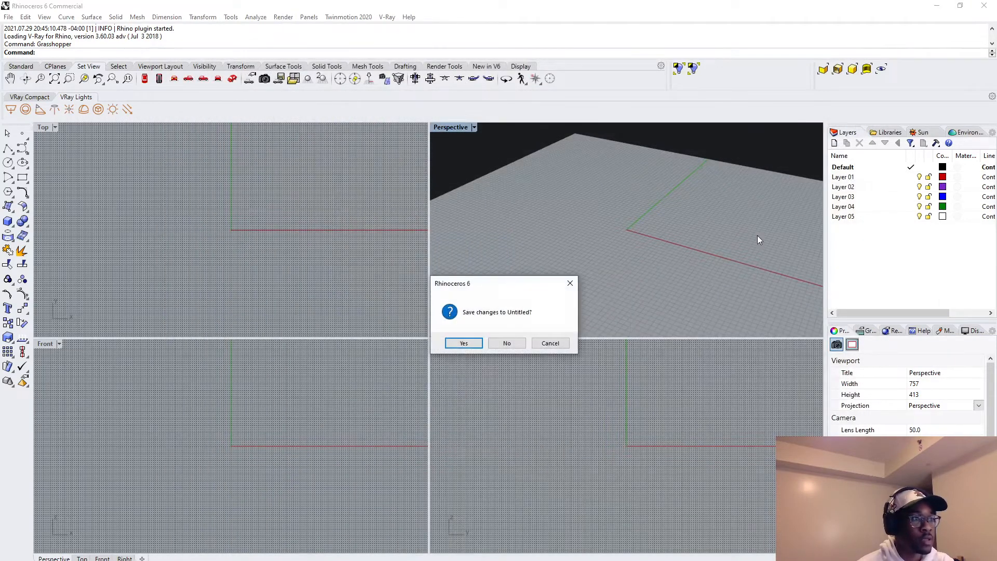
{"action": "left_click", "coordinate": [504, 344]}
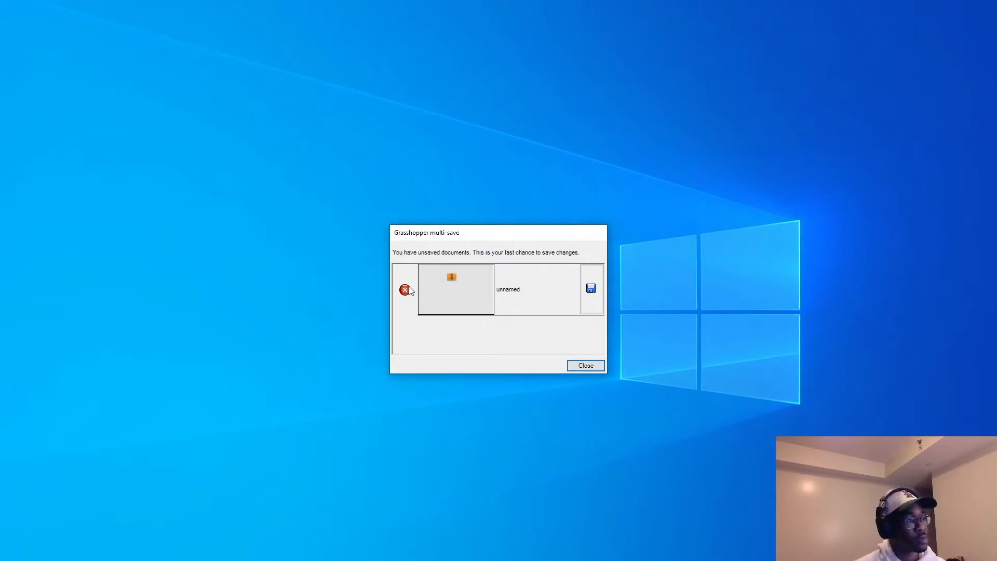
{"action": "left_click", "coordinate": [586, 366]}
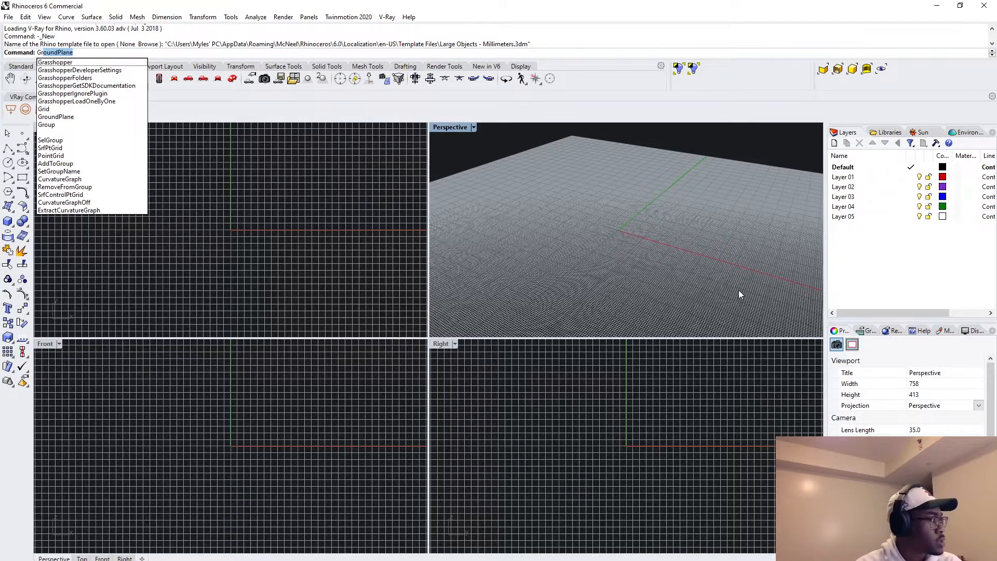
Launch Grasshopper in the restarted Rhino session and close its getting-started tutorial browser.
{"action": "type", "text": "as"}
{"action": "key", "text": "Return"}
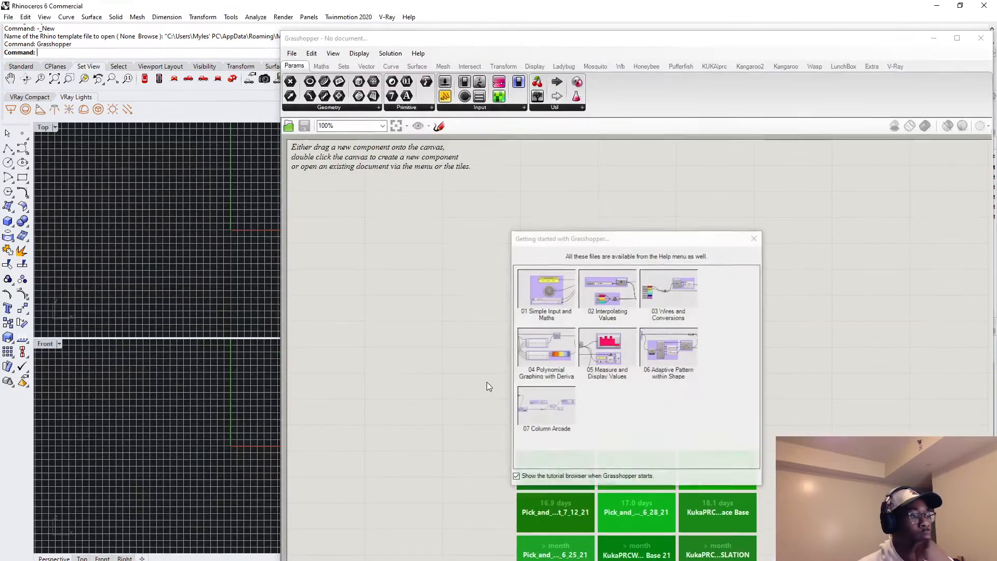
{"action": "double_click", "coordinate": [398, 273]}
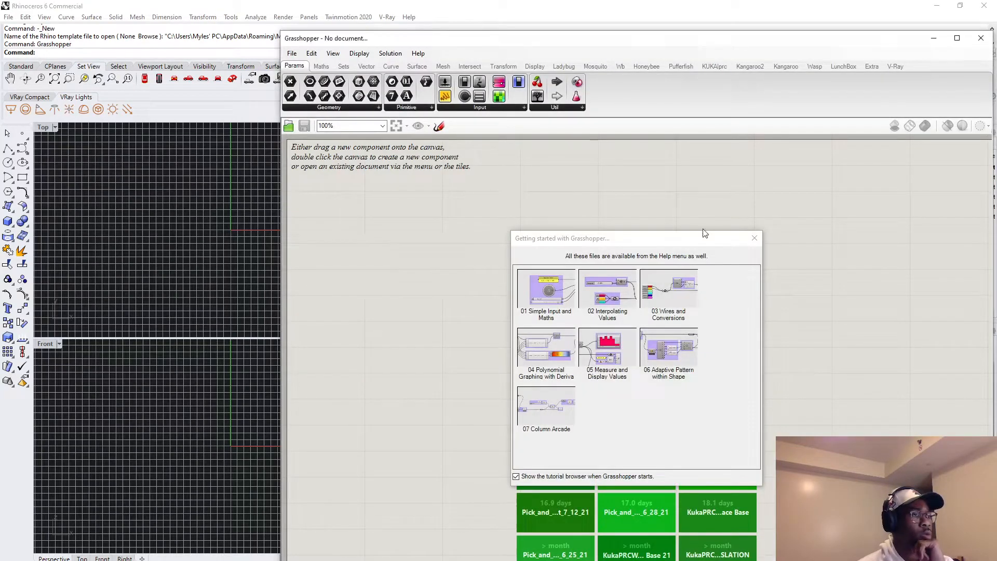
{"action": "left_click", "coordinate": [752, 239]}
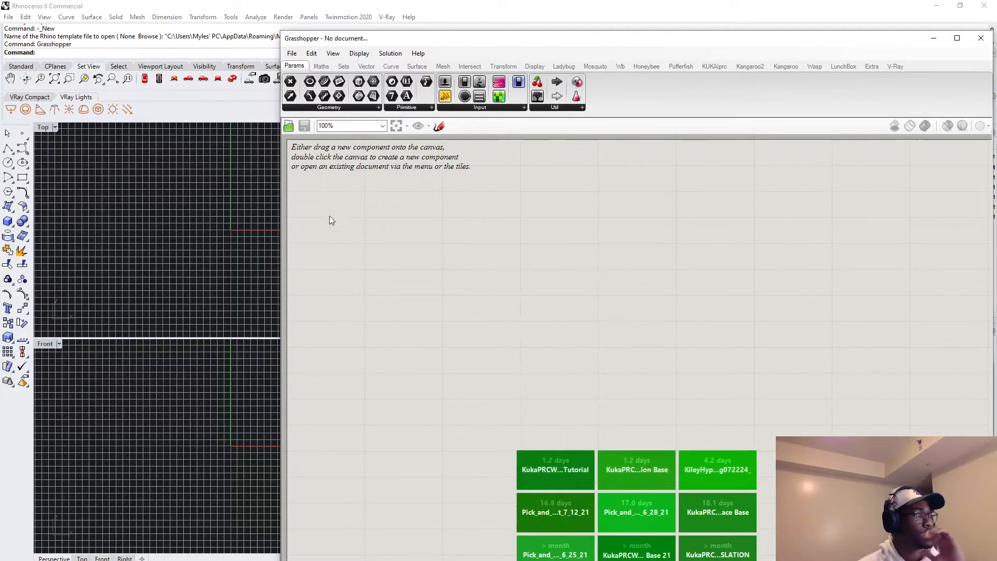
Place a new KUKA|prc CORE component and move it to the right side of the canvas.
{"action": "double_click", "coordinate": [554, 250]}
{"action": "type", "text": "kuka"}
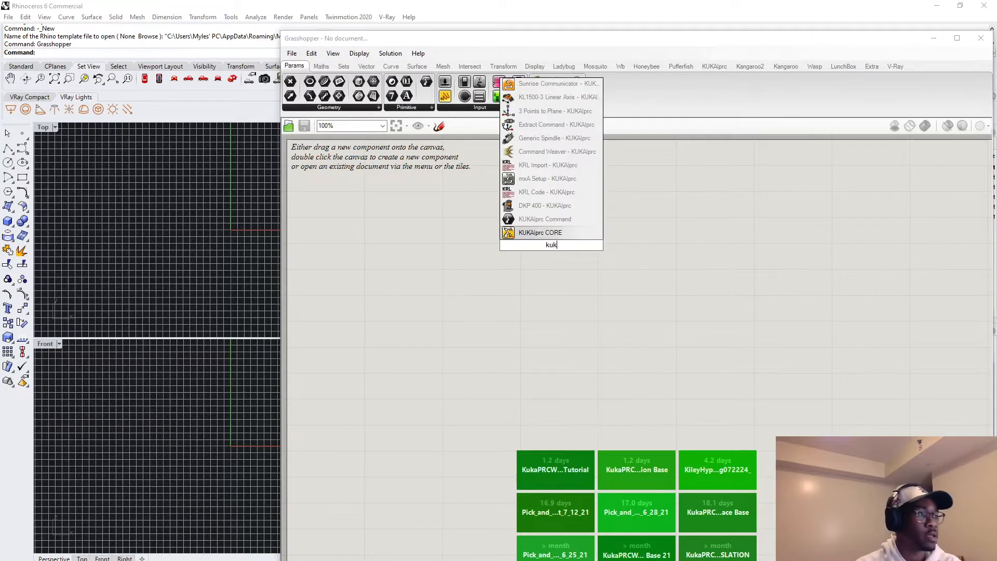
{"action": "key", "text": "Return"}
{"action": "left_click_drag", "start_coordinate": [553, 254], "coordinate": [798, 244]}
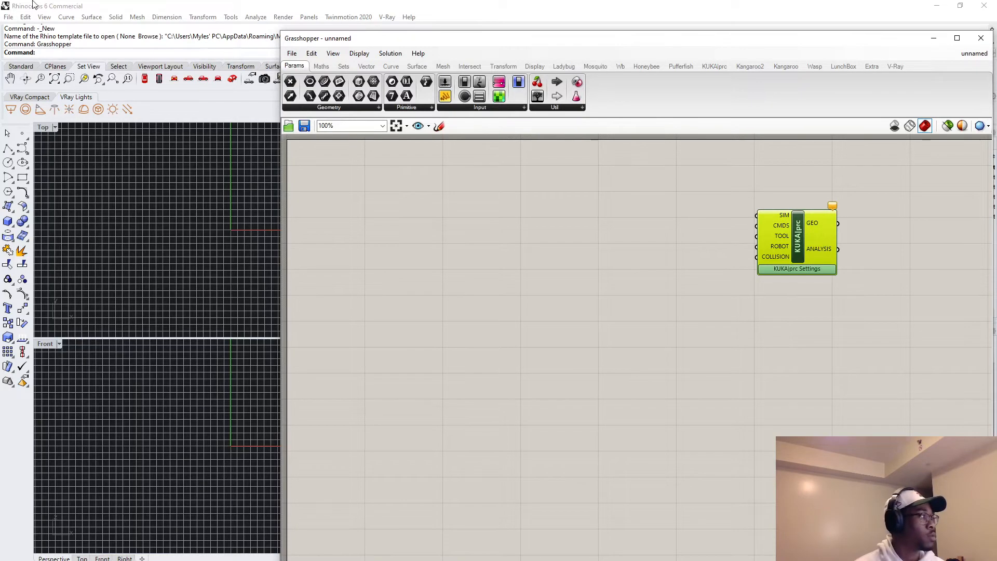
Open RPL_Cell_working.3dm from the CONDOCS > KUKA PRC LICENSE folder in Rhino, discarding the changes to the untitled document.
{"action": "left_click", "coordinate": [56, 3]}
{"action": "left_click", "coordinate": [8, 17]}
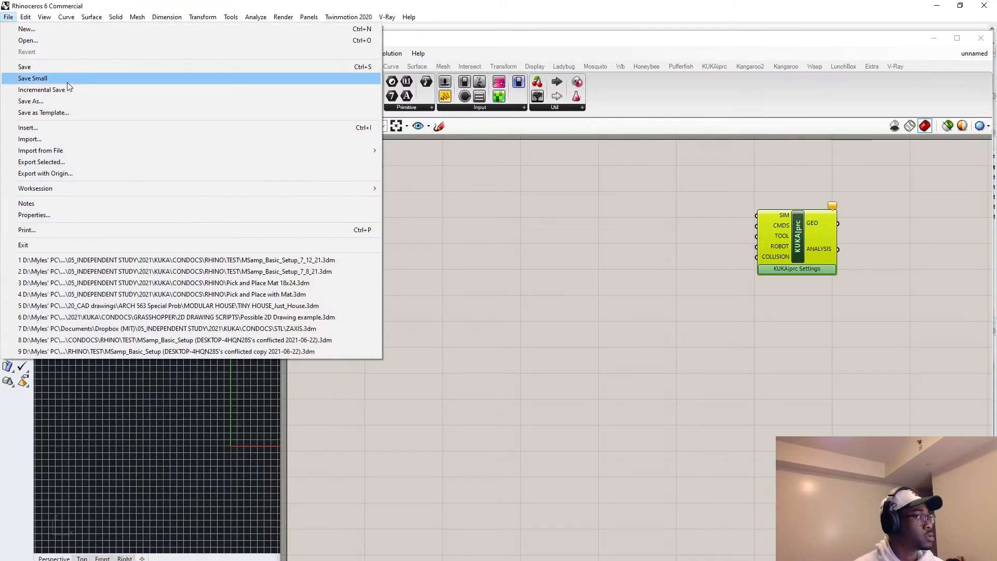
{"action": "left_click", "coordinate": [49, 41]}
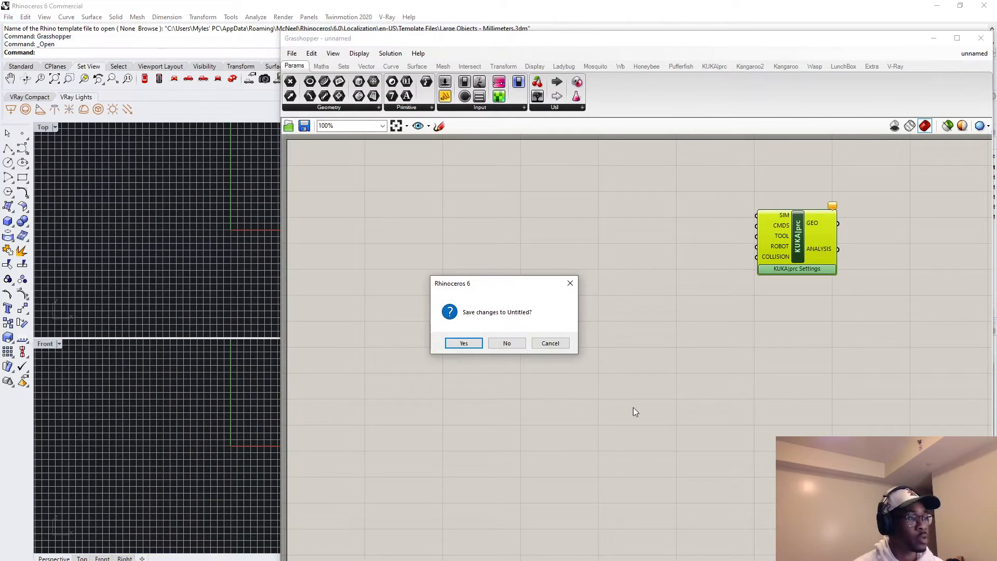
{"action": "left_click", "coordinate": [500, 345]}
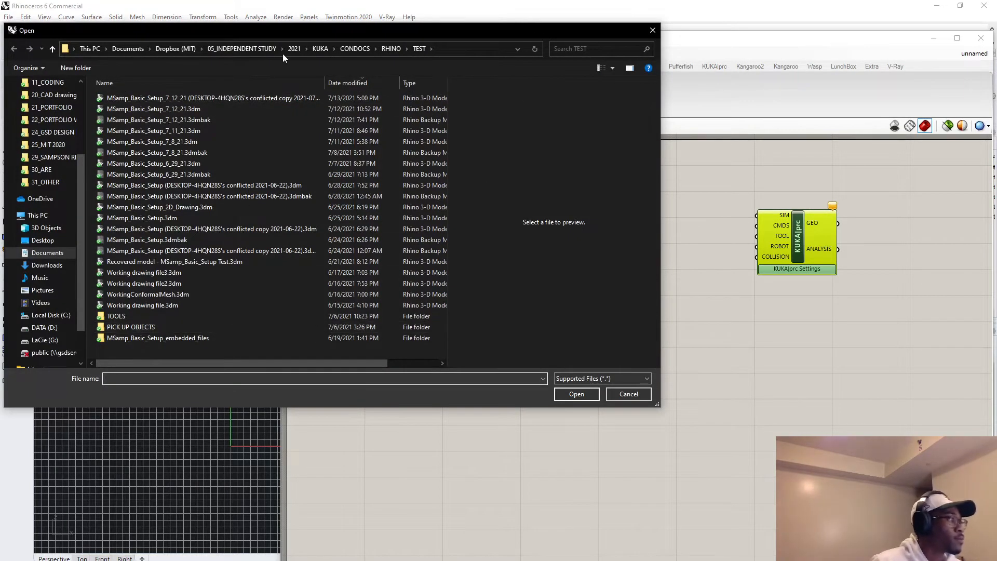
{"action": "left_click", "coordinate": [398, 48]}
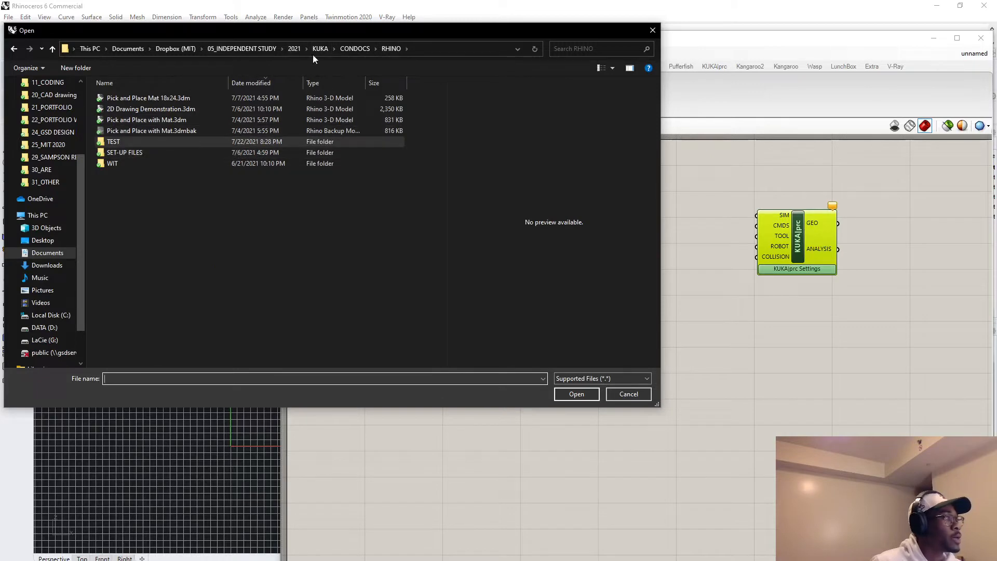
{"action": "left_click", "coordinate": [357, 49]}
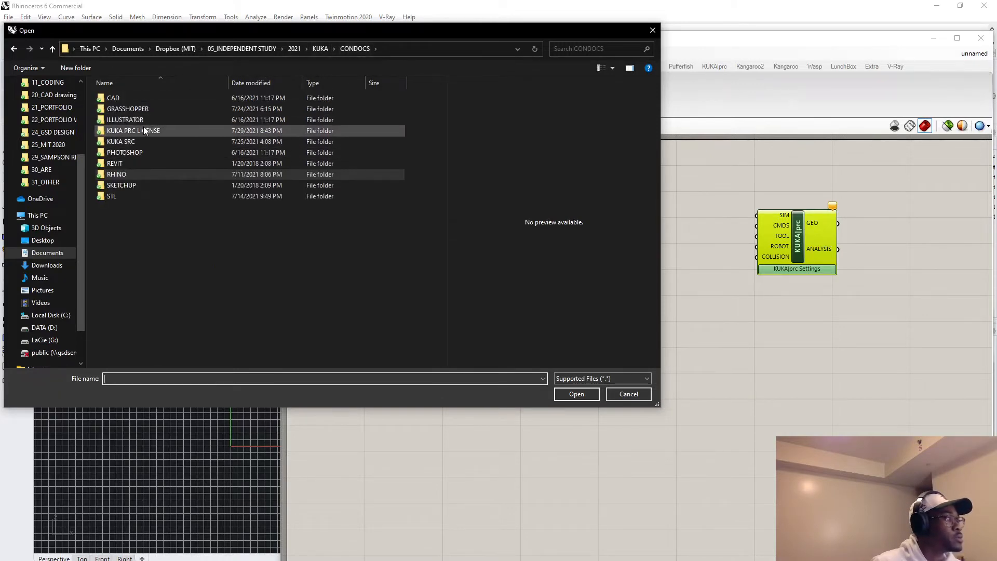
{"action": "double_click", "coordinate": [138, 132]}
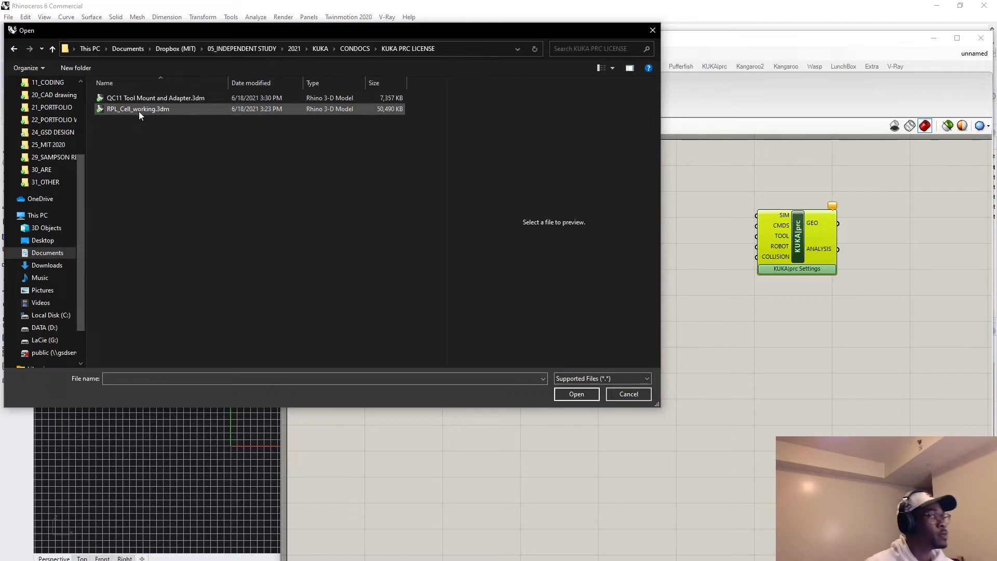
{"action": "left_click", "coordinate": [139, 111]}
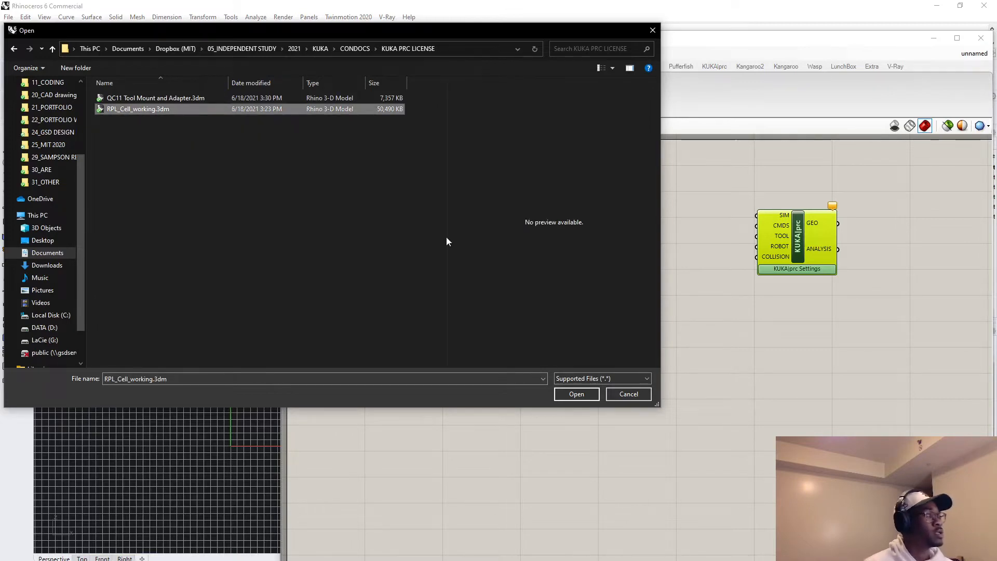
{"action": "left_click", "coordinate": [579, 399]}
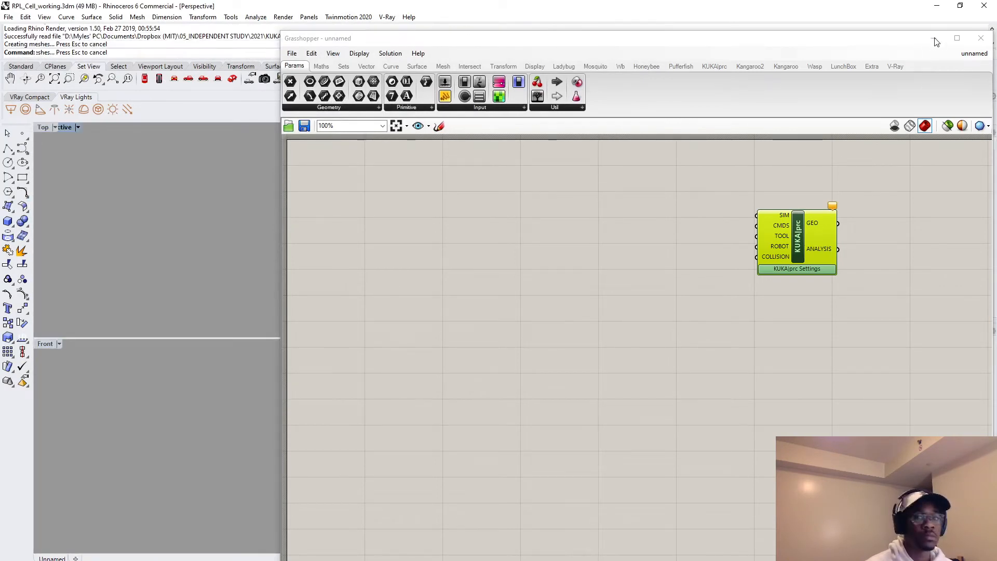
Minimize the Grasshopper window and delete the blue circular toolpath curve above the robot cell's table.
{"action": "left_click_drag", "start_coordinate": [887, 52], "coordinate": [857, 85]}
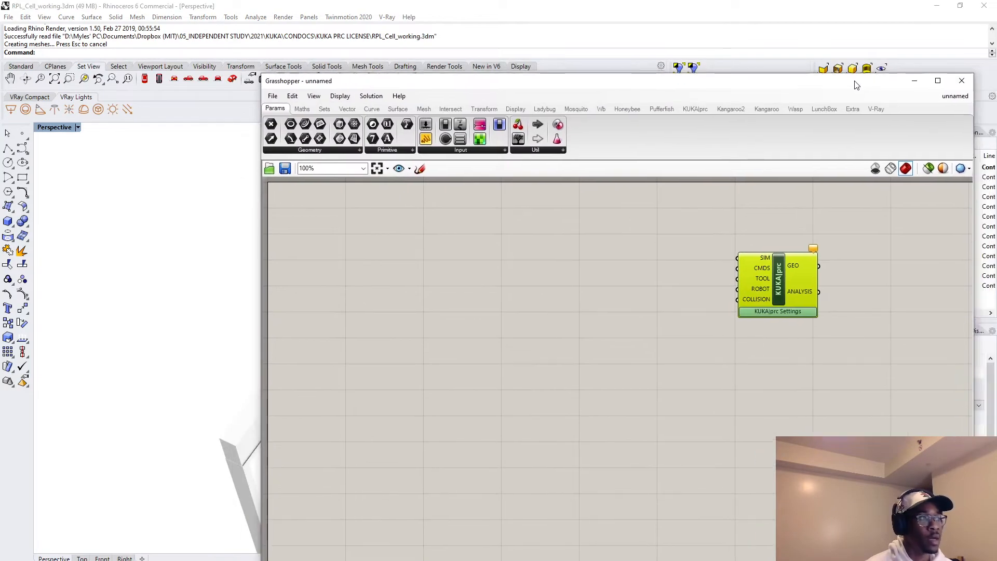
{"action": "left_click", "coordinate": [915, 81]}
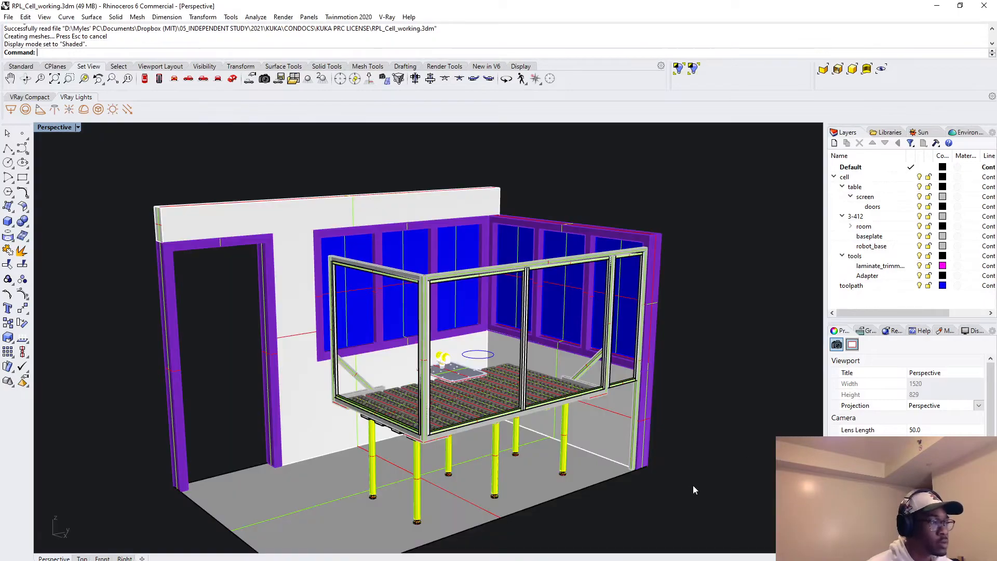
{"action": "right_click_drag", "start_coordinate": [687, 498], "coordinate": [621, 478]}
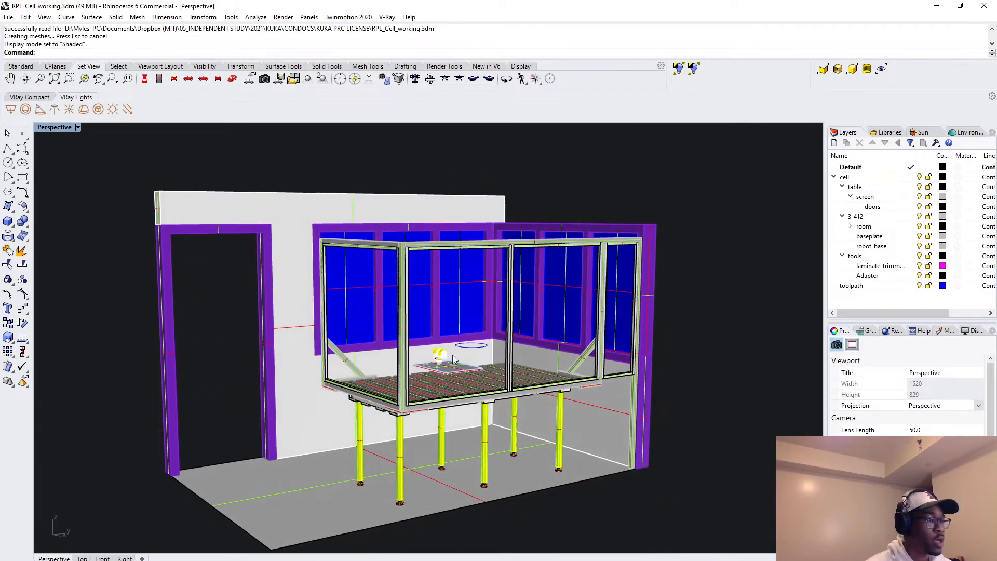
{"action": "left_click", "coordinate": [478, 353]}
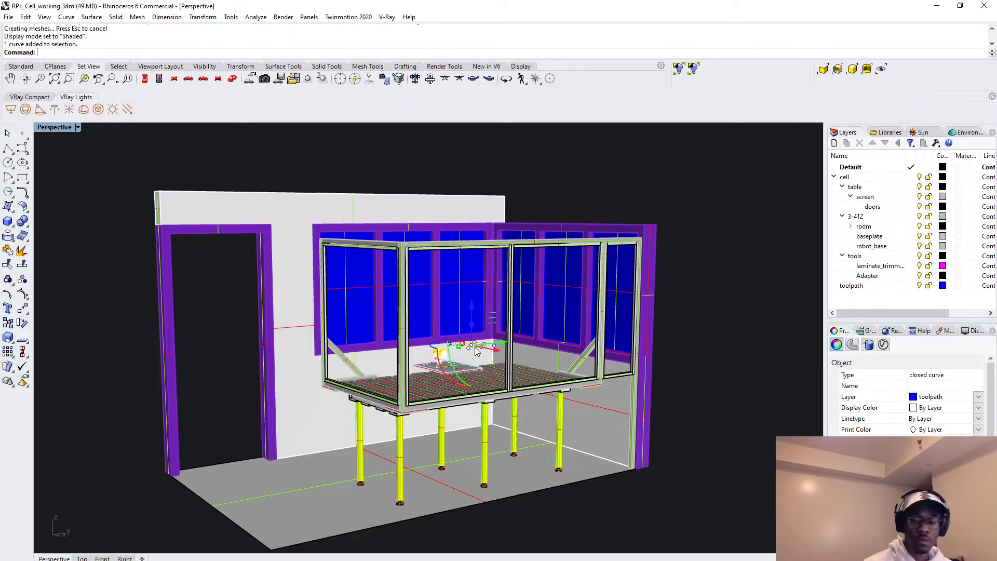
{"action": "key", "text": "Delete"}
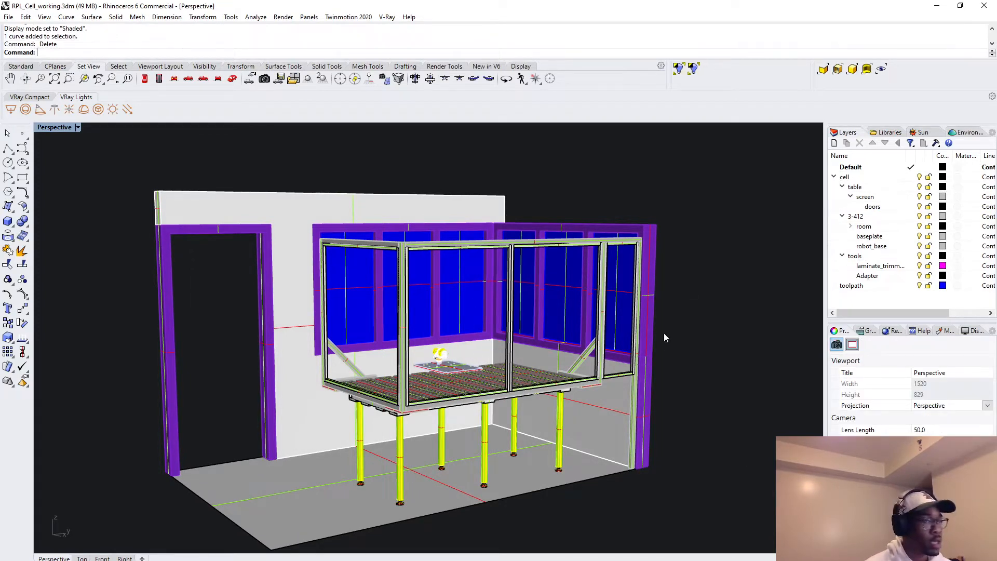
Select the entire robot cell, add a Geometry parameter in Grasshopper and assign the selection to it as multiple geometries.
{"action": "left_click", "coordinate": [835, 177]}
{"action": "scroll", "coordinate": [269, 282], "scroll_direction": "down", "scroll_amount": 5}
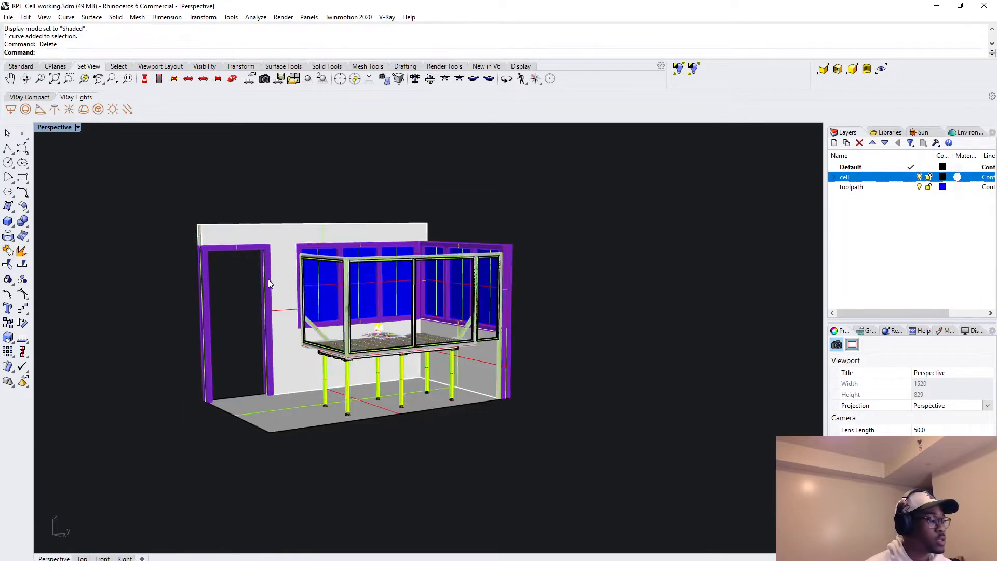
{"action": "left_click_drag", "start_coordinate": [176, 200], "coordinate": [582, 500]}
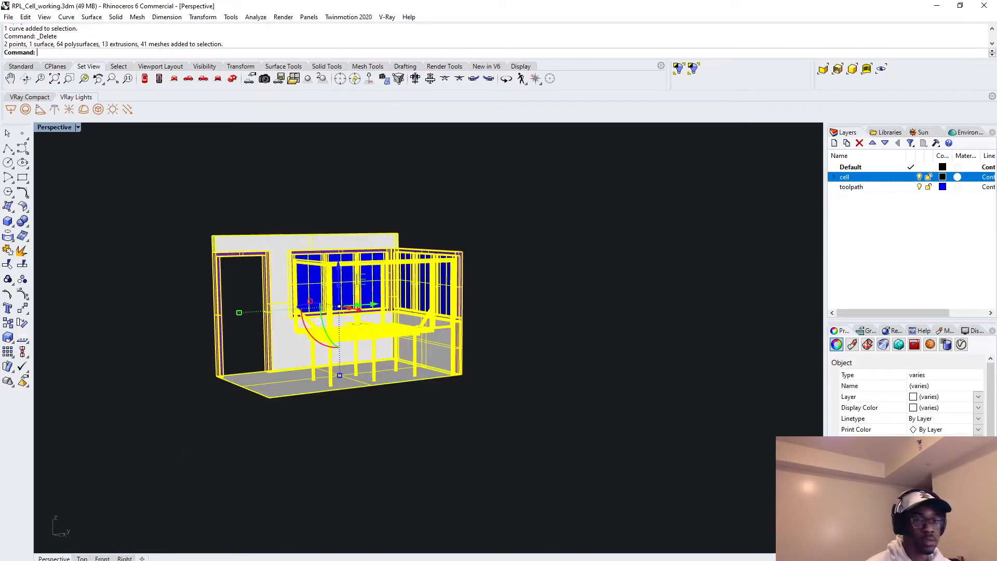
{"action": "left_click_drag", "start_coordinate": [996, 203], "coordinate": [405, 57]}
{"action": "double_click", "coordinate": [280, 253]}
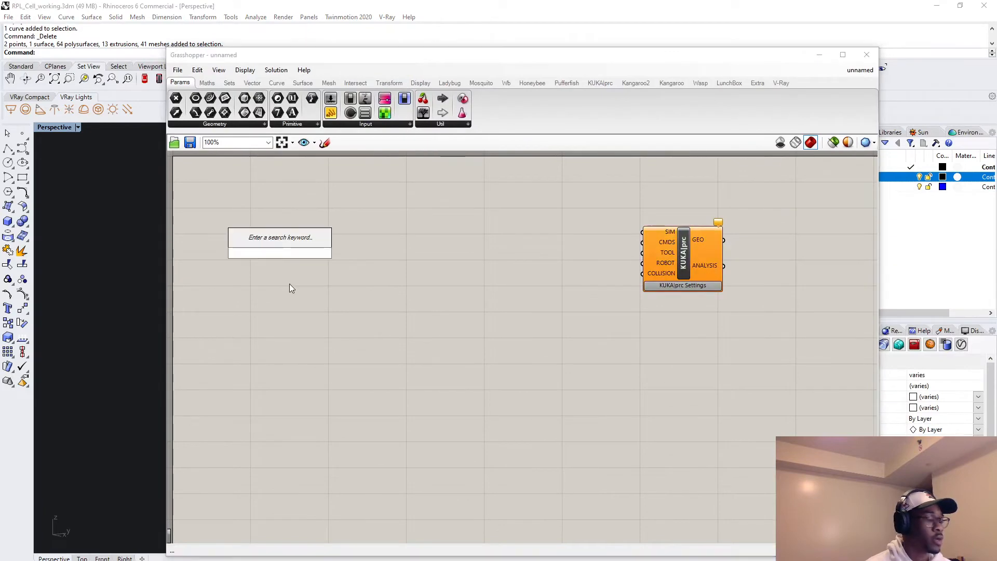
{"action": "type", "text": "geo"}
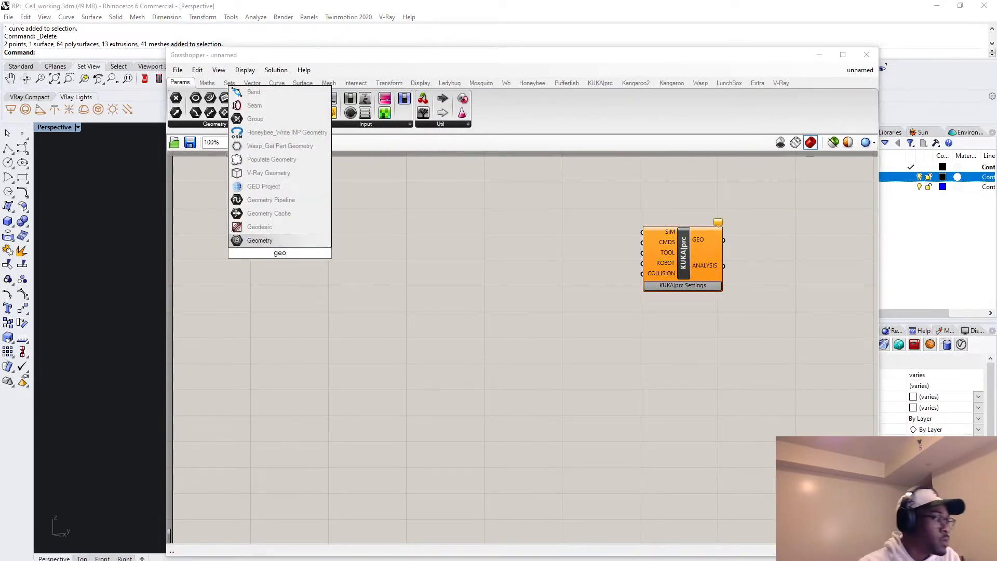
{"action": "key", "text": "Return"}
{"action": "right_click", "coordinate": [282, 255]}
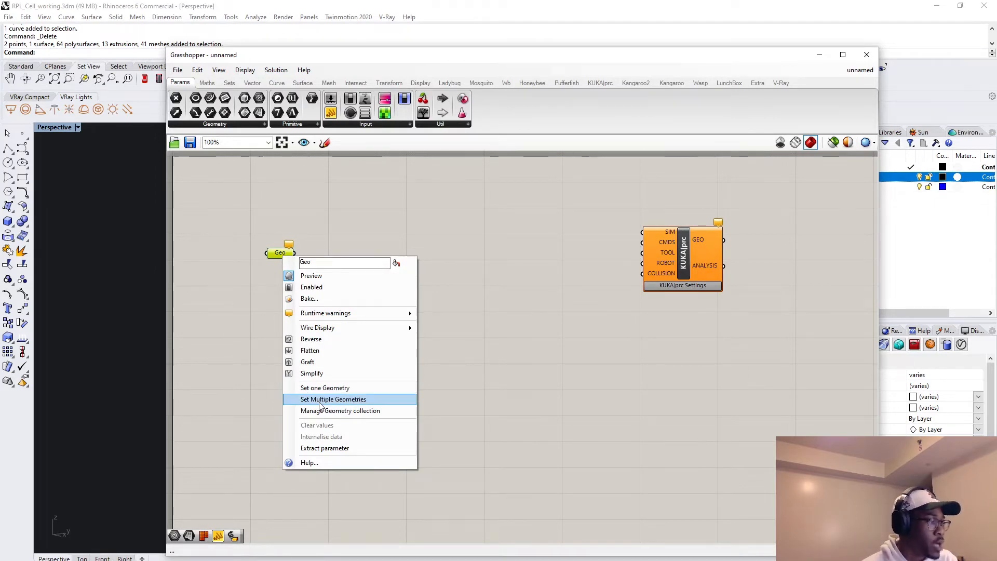
{"action": "left_click", "coordinate": [321, 400]}
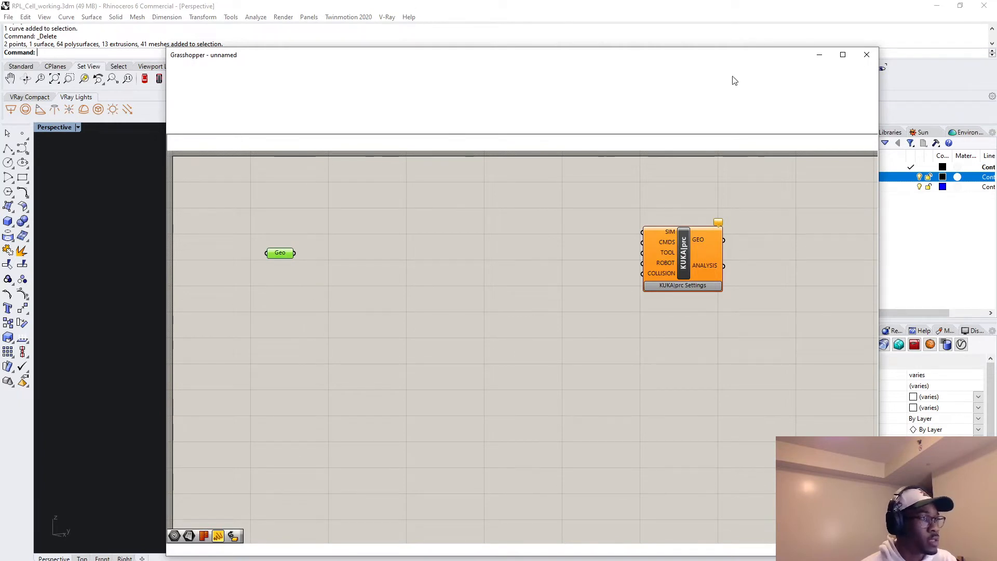
{"action": "left_click_drag", "start_coordinate": [754, 61], "coordinate": [753, 77]}
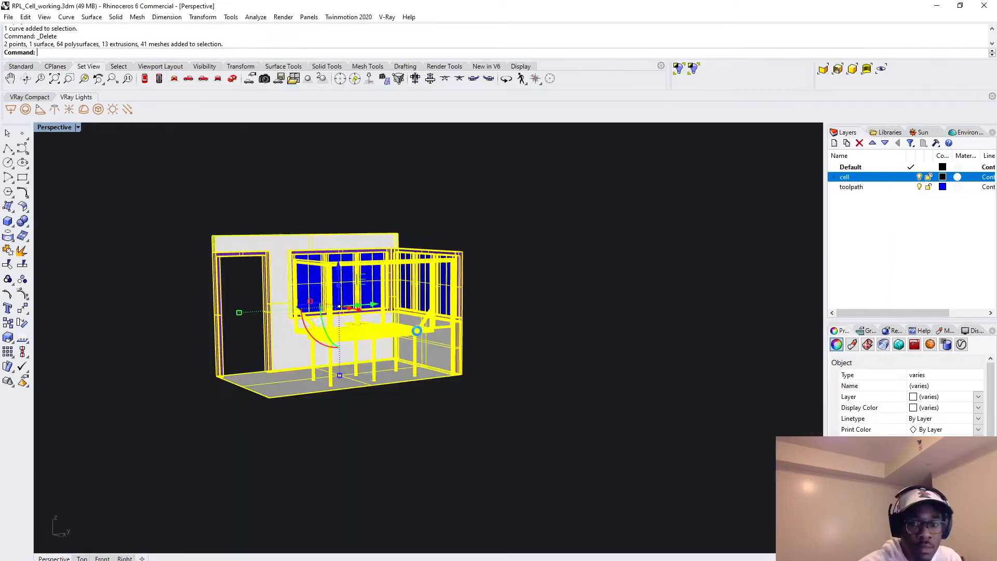
{"action": "left_click", "coordinate": [418, 334]}
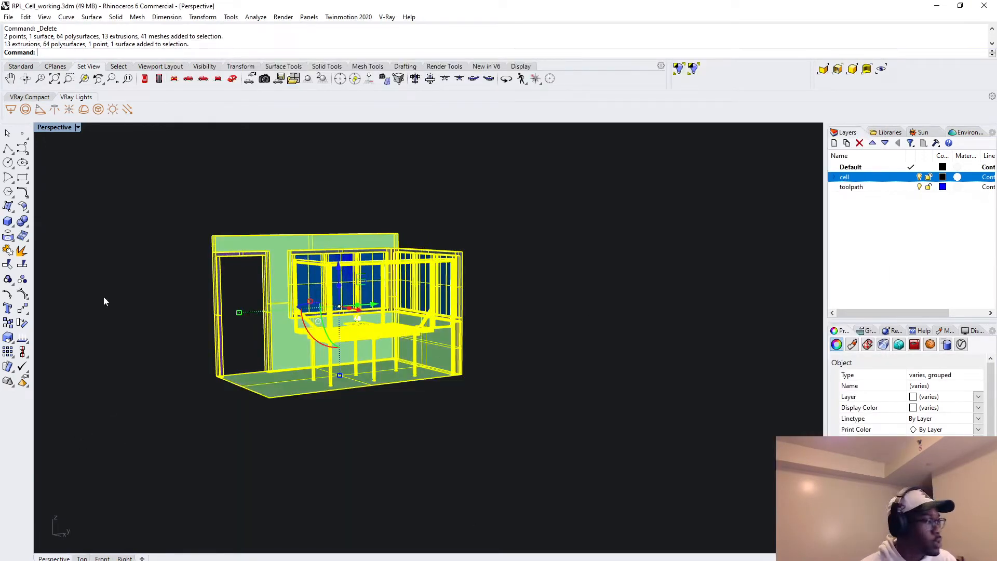
Reopen Grasshopper, turn off the Geometry parameter's preview and move the parameter lower on the canvas.
{"action": "type", "text": "Grasshopper"}
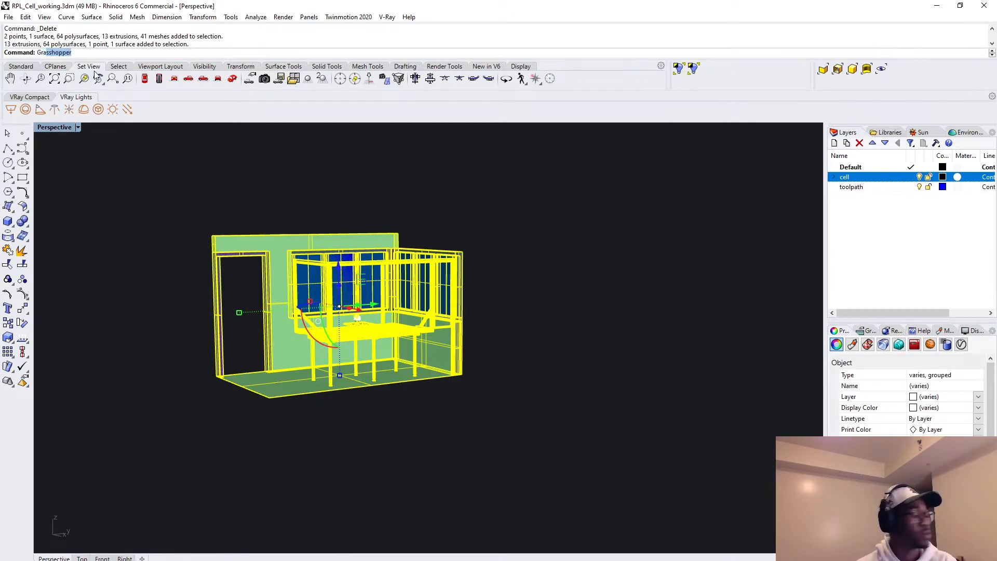
{"action": "key", "text": "Return"}
{"action": "left_click", "coordinate": [382, 312]}
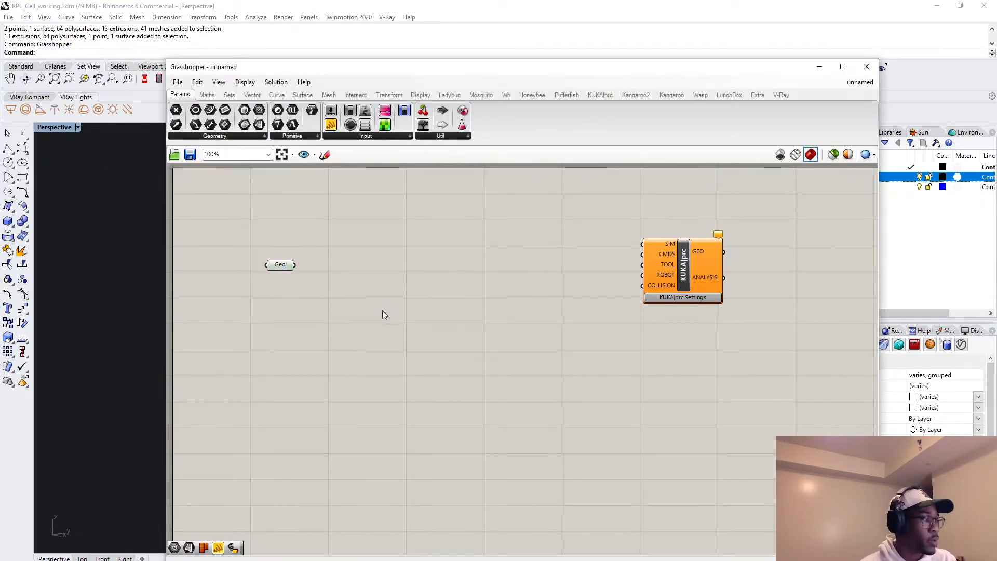
{"action": "right_click", "coordinate": [280, 266]}
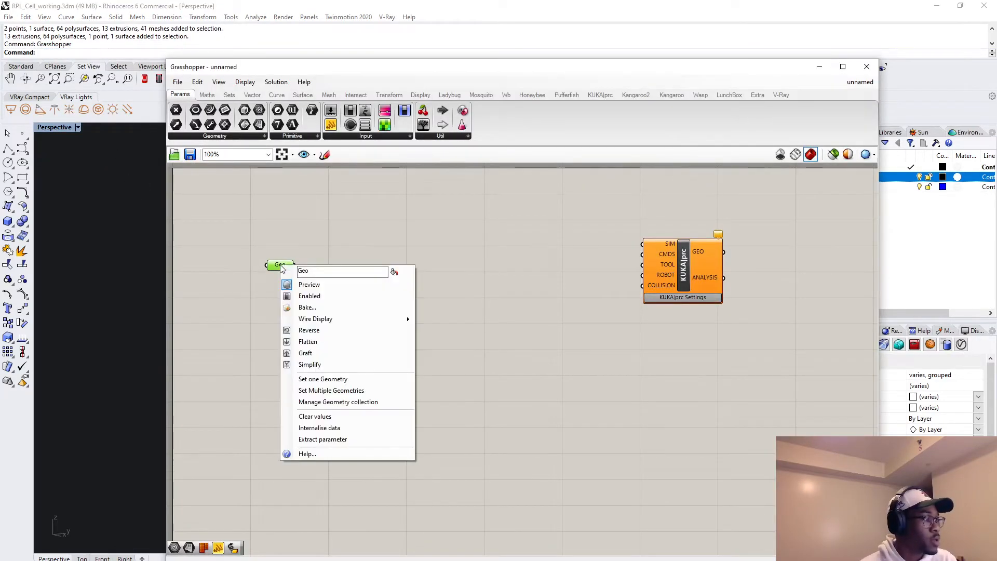
{"action": "left_click", "coordinate": [343, 284]}
{"action": "left_click_drag", "start_coordinate": [279, 268], "coordinate": [269, 348]}
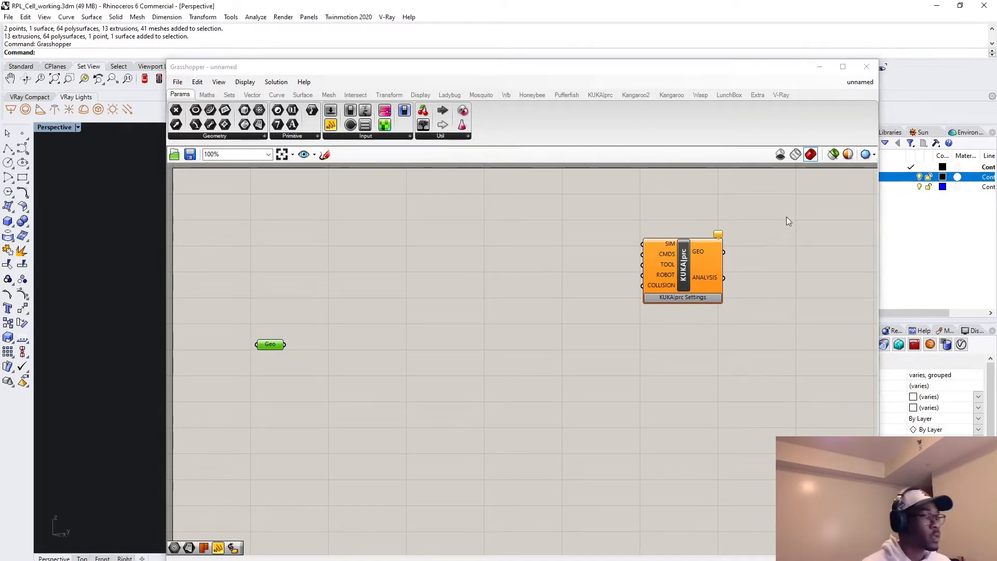
Add a Frame - KUKA|prc component and place it above the Geometry parameter.
{"action": "mouse_move", "coordinate": [666, 286]}
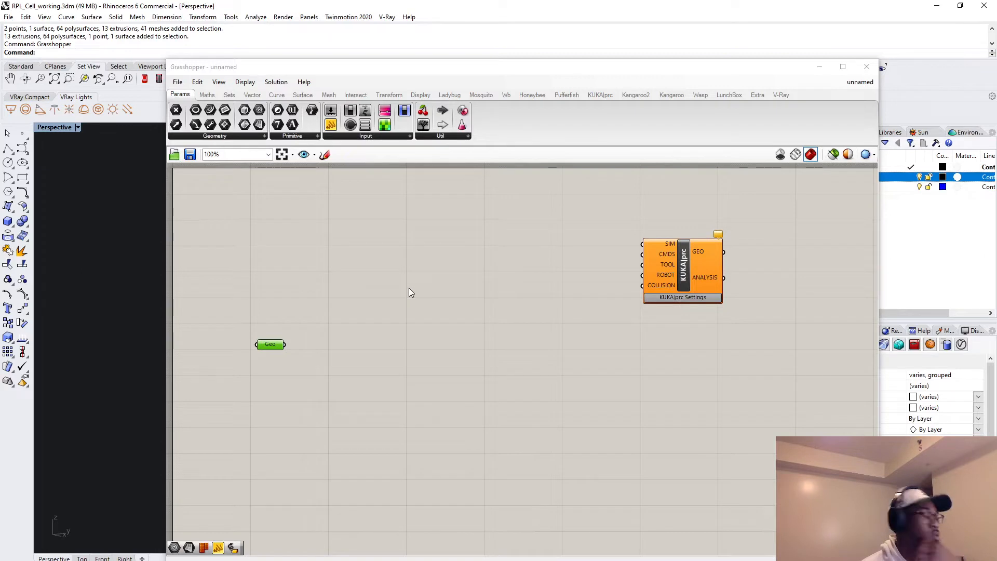
{"action": "double_click", "coordinate": [302, 254]}
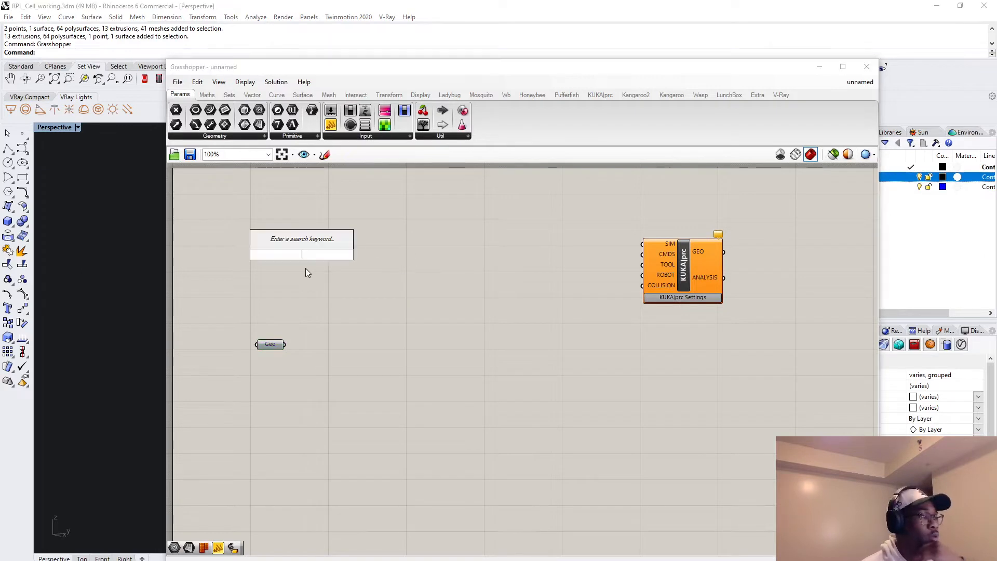
{"action": "type", "text": "kuka"}
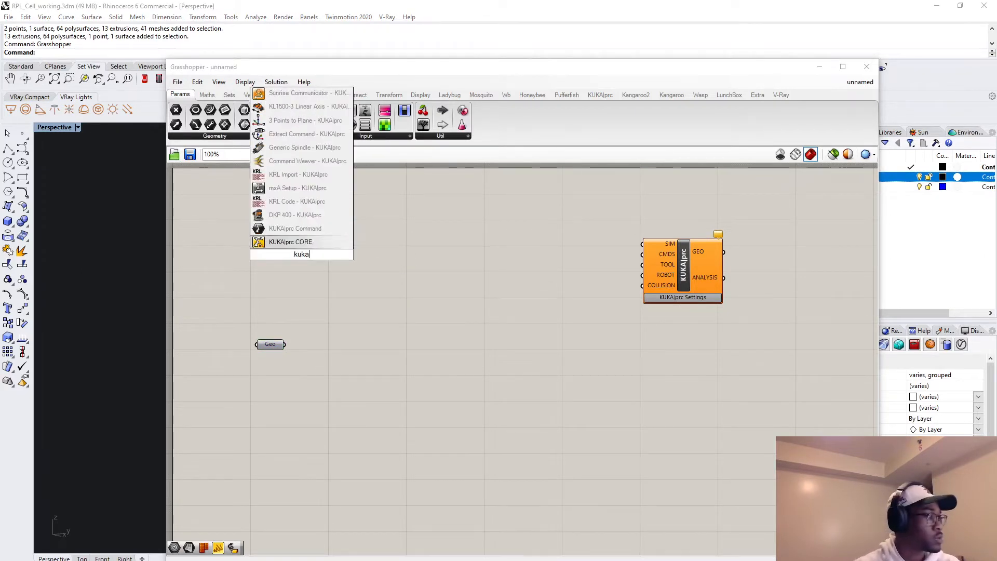
{"action": "type", "text": "prc"}
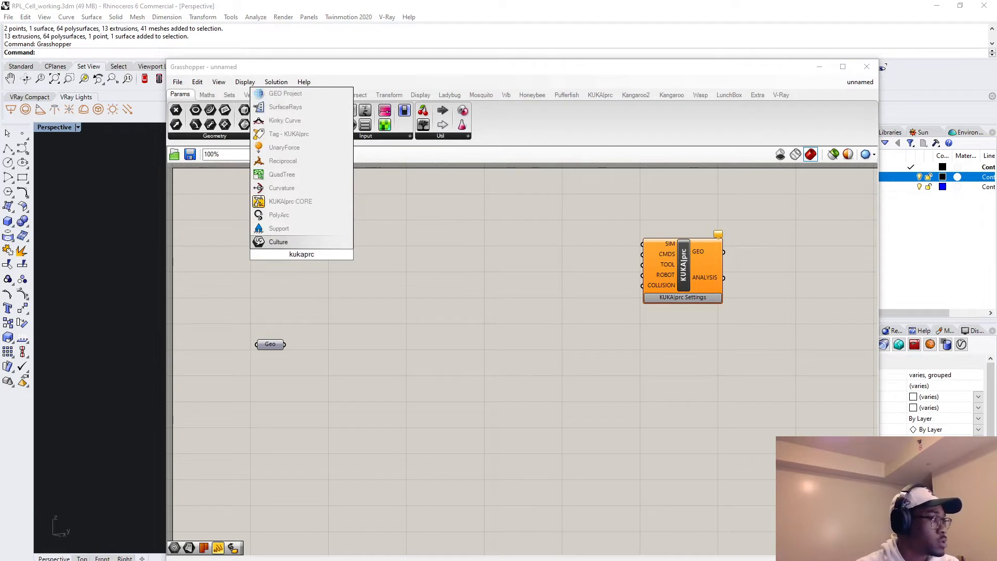
{"action": "type", "text": "fram"}
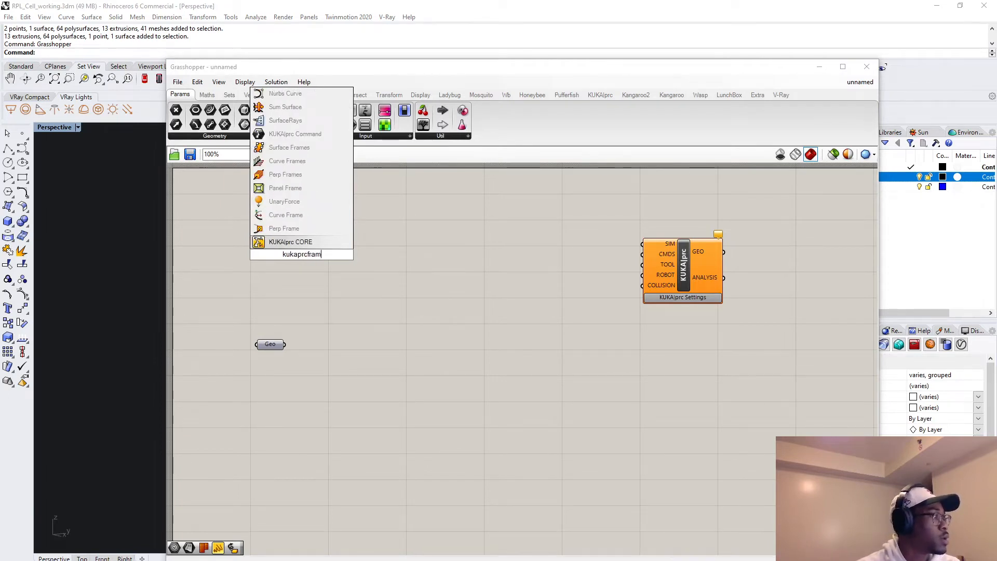
{"action": "key", "text": "BackSpace"}
{"action": "key", "text": "BackSpace"}
{"action": "key", "text": "BackSpace"}
{"action": "key", "text": "BackSpace"}
{"action": "key", "text": "BackSpace"}
{"action": "key", "text": "BackSpace"}
{"action": "key", "text": "BackSpace"}
{"action": "key", "text": "BackSpace"}
{"action": "key", "text": "BackSpace"}
{"action": "key", "text": "BackSpace"}
{"action": "key", "text": "BackSpace"}
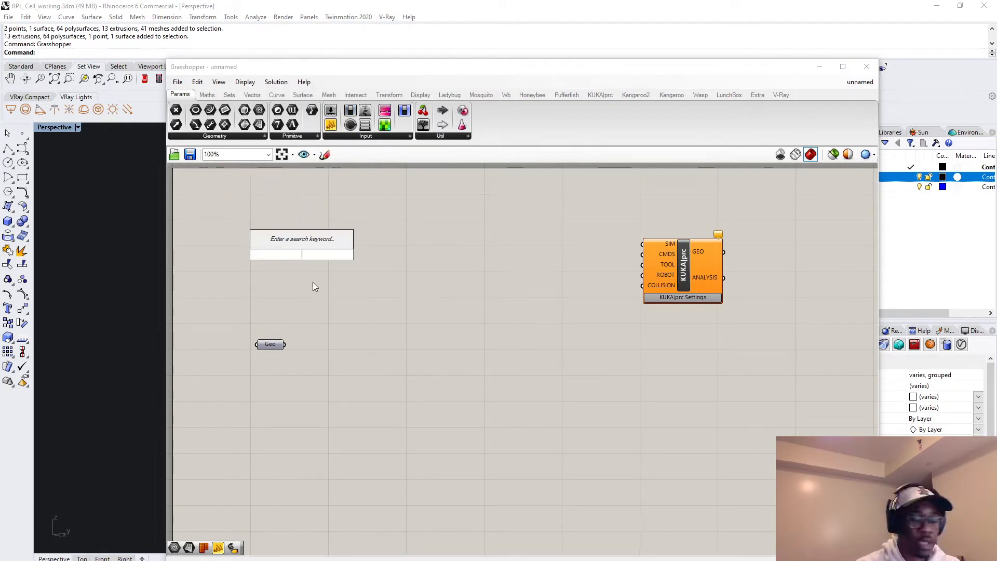
{"action": "type", "text": "frame"}
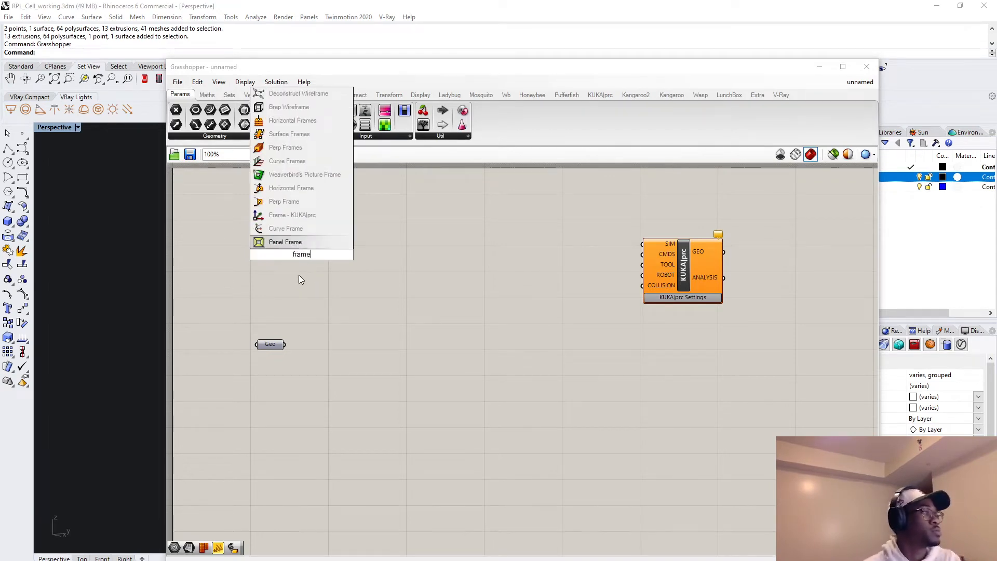
{"action": "left_click", "coordinate": [291, 214]}
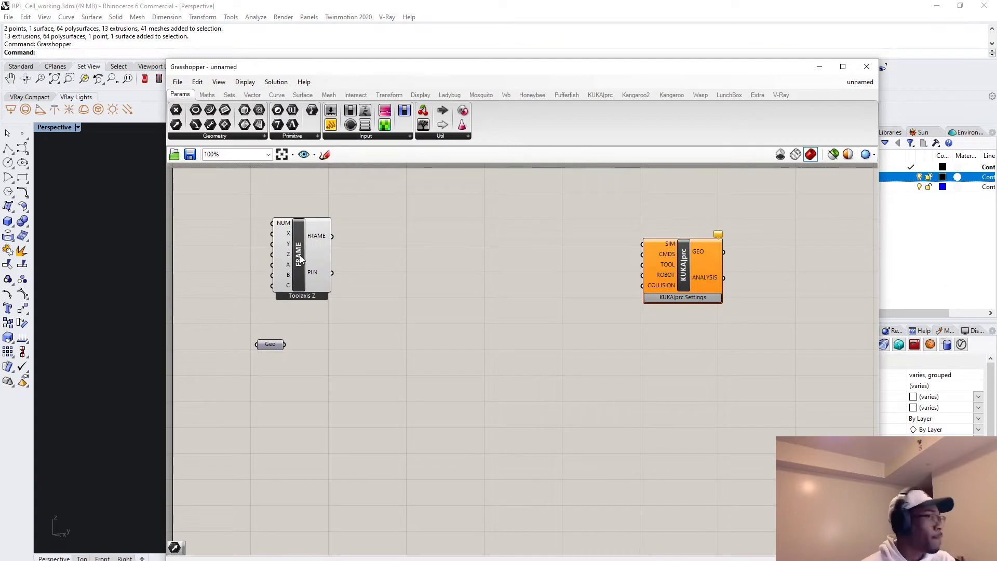
{"action": "left_click_drag", "start_coordinate": [300, 254], "coordinate": [281, 241]}
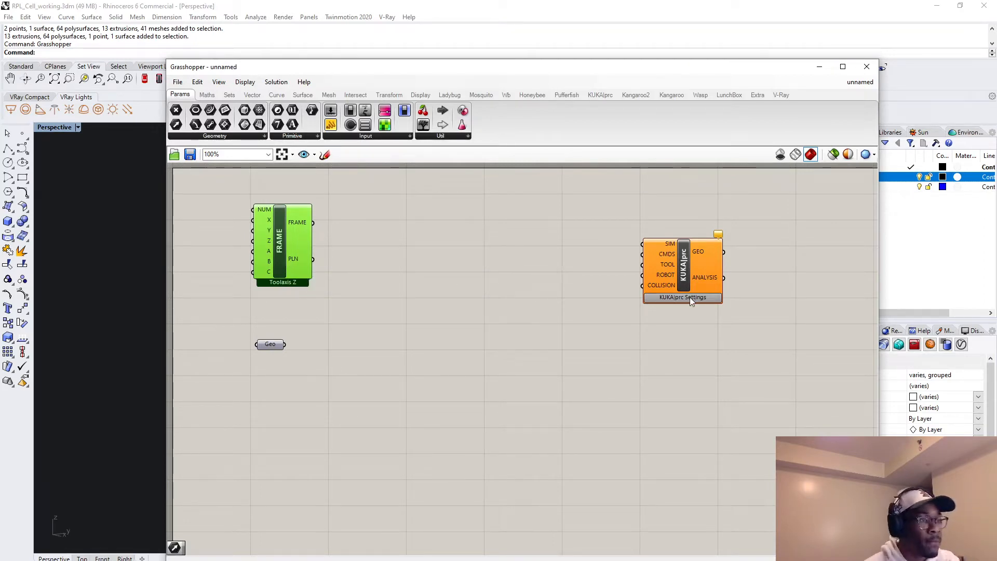
Reposition the KUKA|prc CORE component on the canvas and enable setting its BASE system through Grasshopper.
{"action": "left_click_drag", "start_coordinate": [687, 270], "coordinate": [723, 244]}
{"action": "scroll", "coordinate": [669, 267], "scroll_direction": "up", "scroll_amount": 7}
{"action": "scroll", "coordinate": [739, 261], "scroll_direction": "down", "scroll_amount": 4}
{"action": "right_click_drag", "start_coordinate": [723, 244], "coordinate": [721, 303]}
{"action": "scroll", "coordinate": [721, 304], "scroll_direction": "down", "scroll_amount": 2}
{"action": "right_click", "coordinate": [721, 304]}
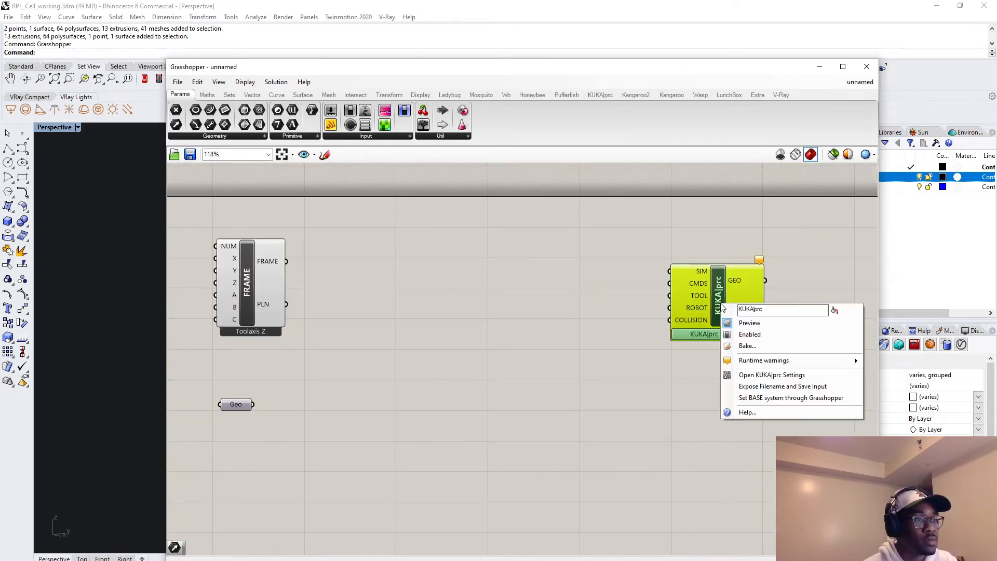
{"action": "left_click", "coordinate": [779, 401]}
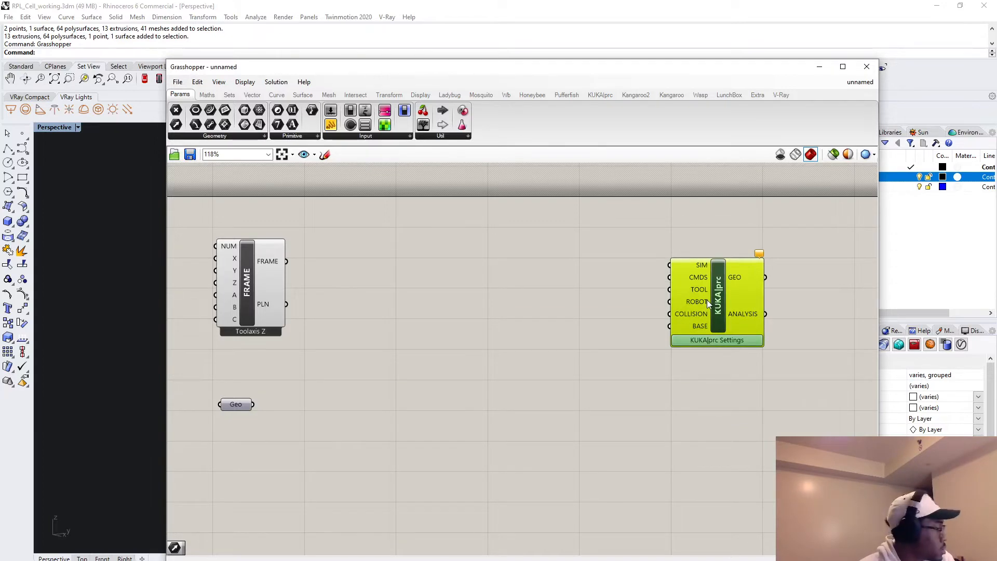
{"action": "mouse_move", "coordinate": [705, 311]}
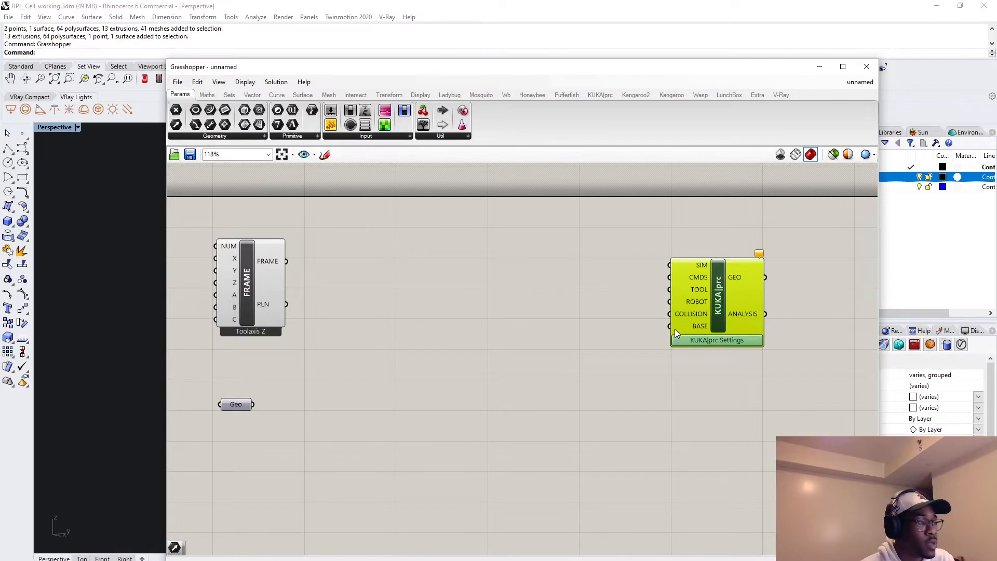
Connect the Frame component's PLN output to the CORE's BASE input and rearrange the CORE, Frame and Geometry components.
{"action": "left_click", "coordinate": [275, 296]}
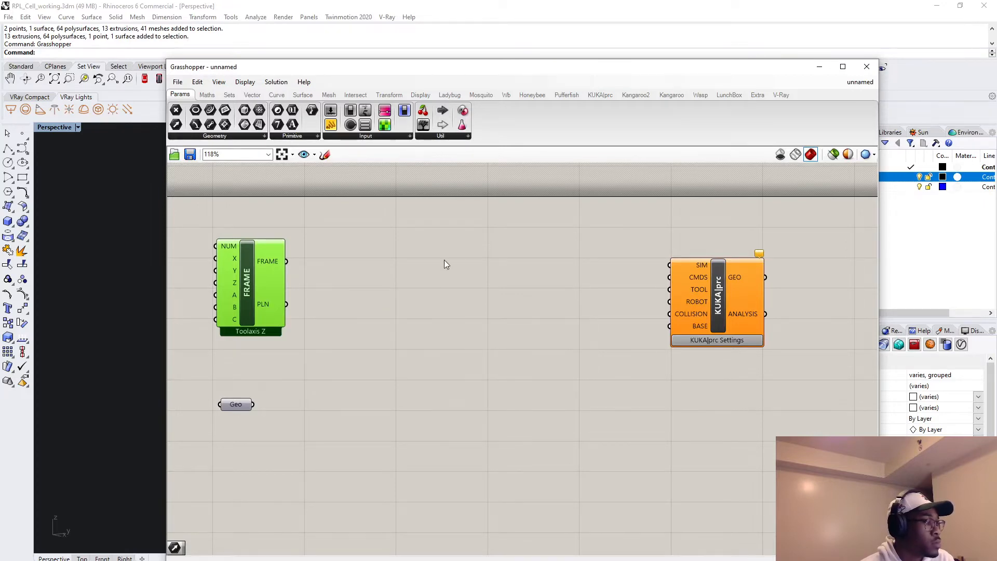
{"action": "left_click_drag", "start_coordinate": [289, 303], "coordinate": [680, 330]}
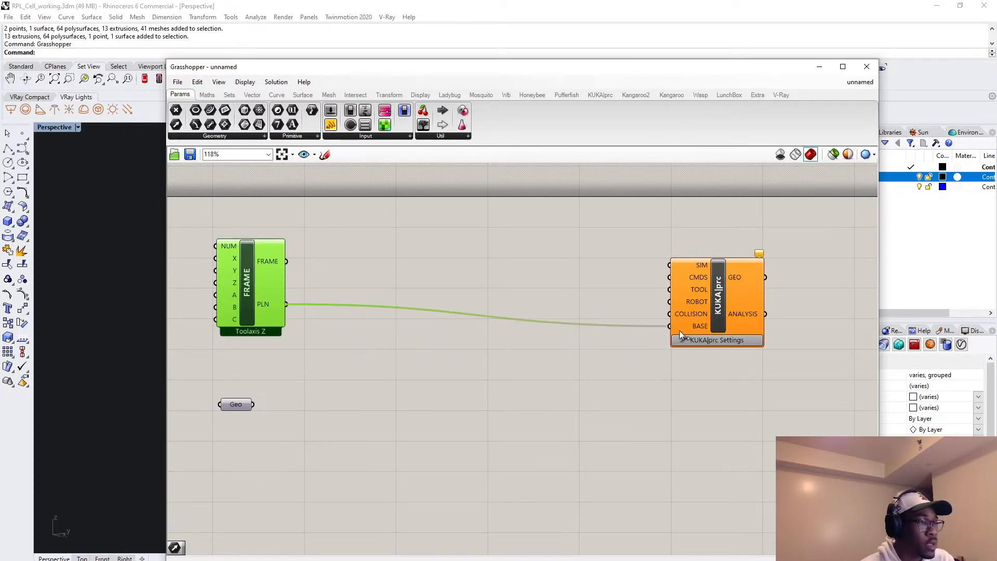
{"action": "left_click_drag", "start_coordinate": [721, 292], "coordinate": [721, 284]}
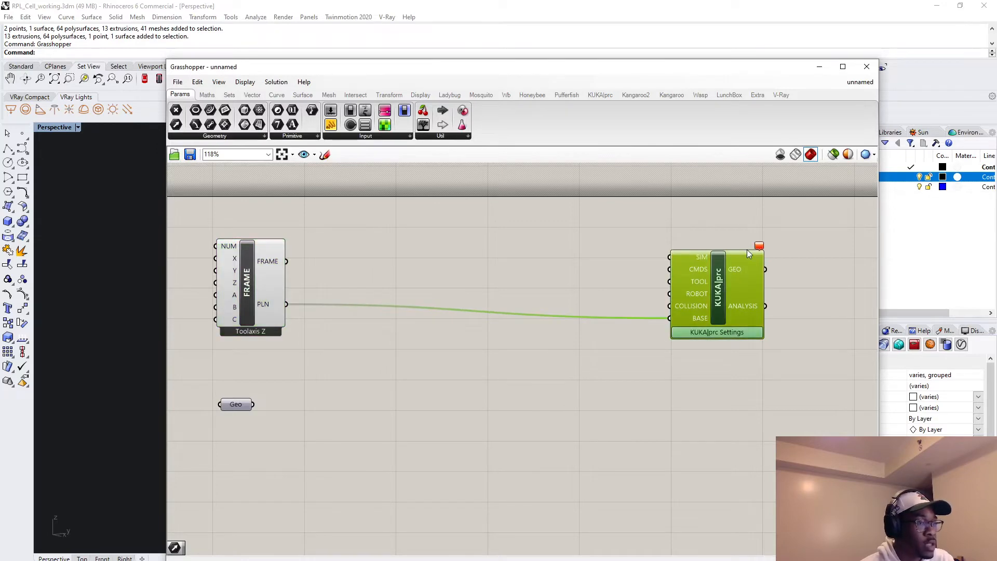
{"action": "left_click_drag", "start_coordinate": [253, 273], "coordinate": [349, 272]}
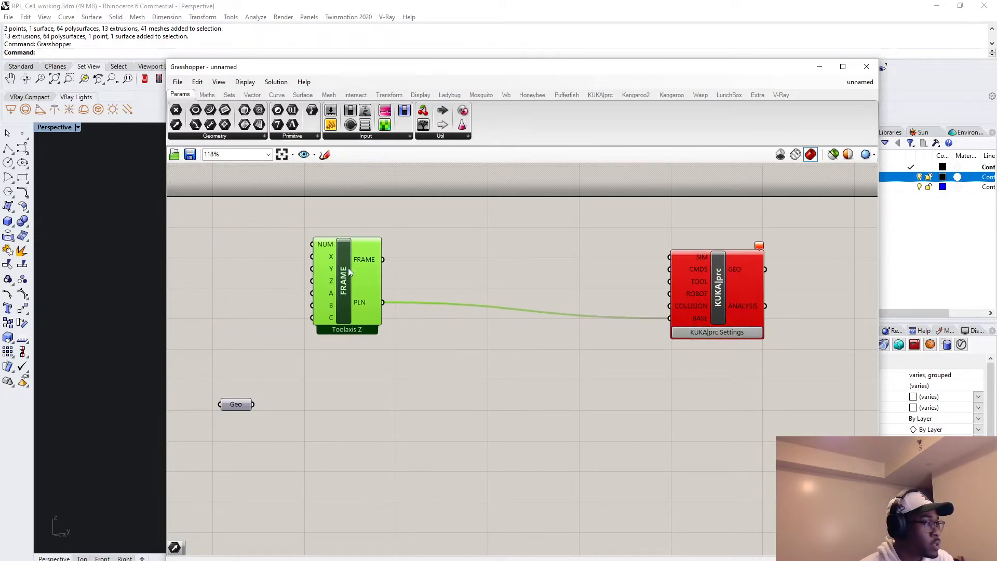
{"action": "left_click", "coordinate": [232, 405]}
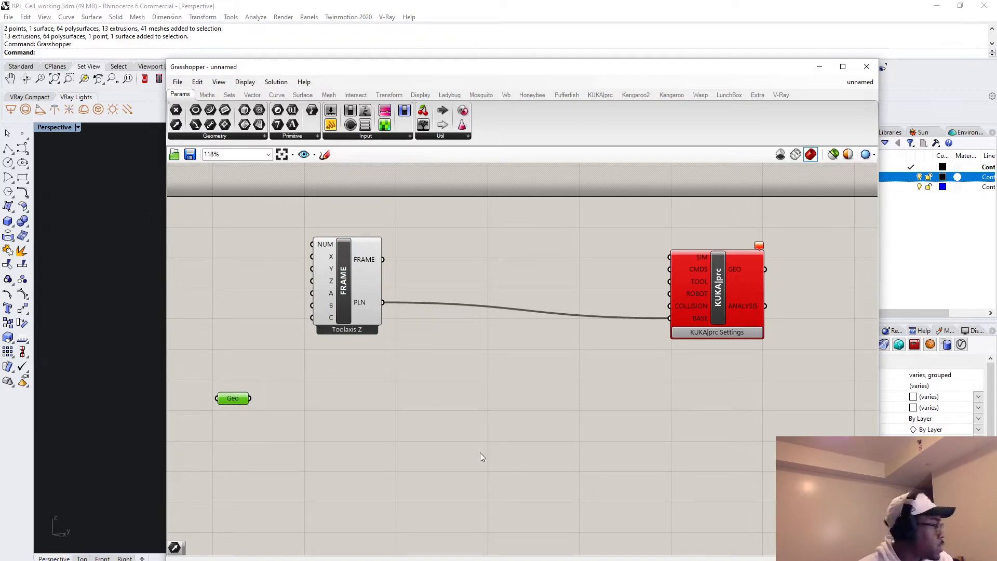
Add a number slider with the value 21, connect it to the Frame component's NUM input and place it beside the component.
{"action": "double_click", "coordinate": [227, 242]}
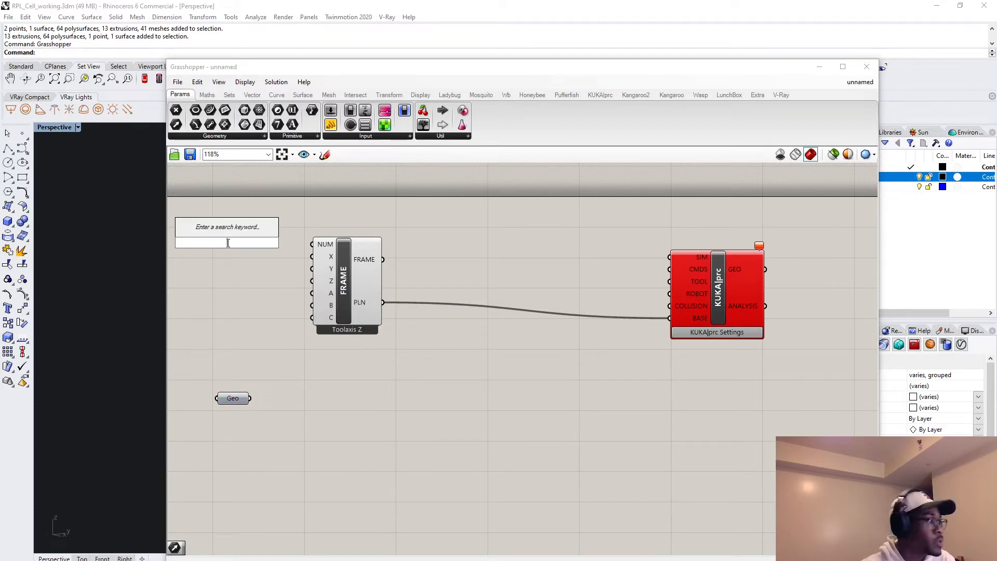
{"action": "type", "text": "21"}
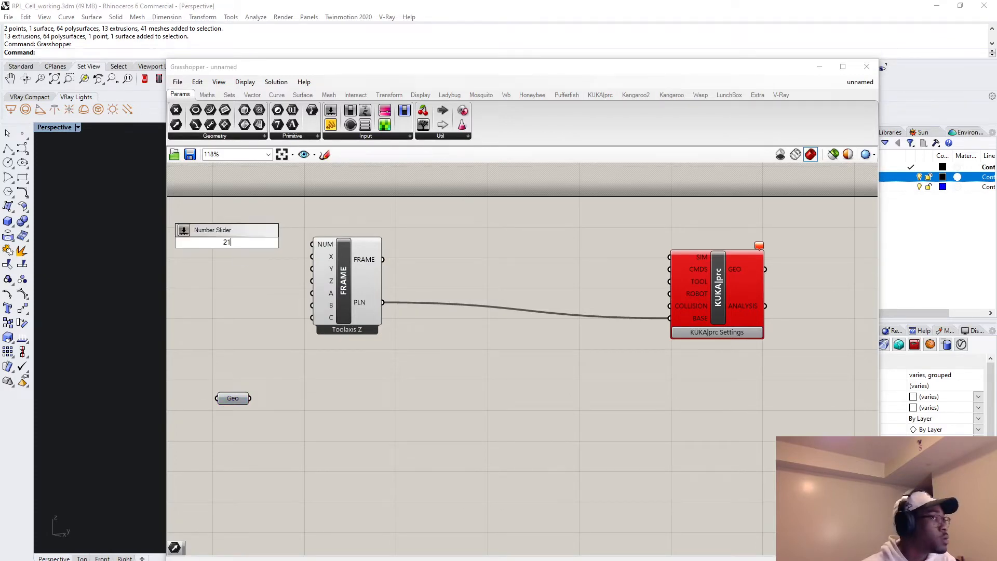
{"action": "key", "text": "Return"}
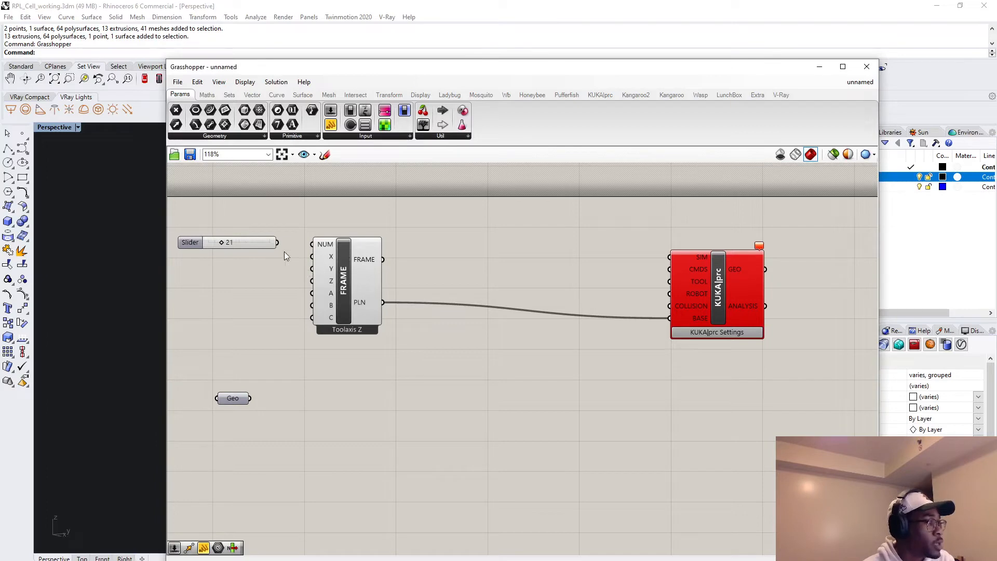
{"action": "left_click_drag", "start_coordinate": [279, 242], "coordinate": [312, 244]}
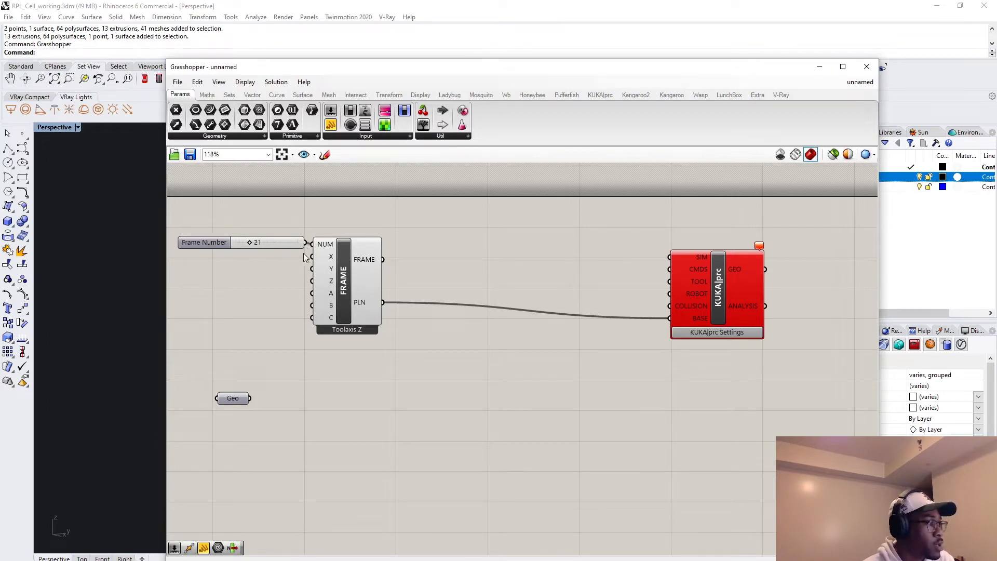
{"action": "left_click_drag", "start_coordinate": [208, 243], "coordinate": [199, 246]}
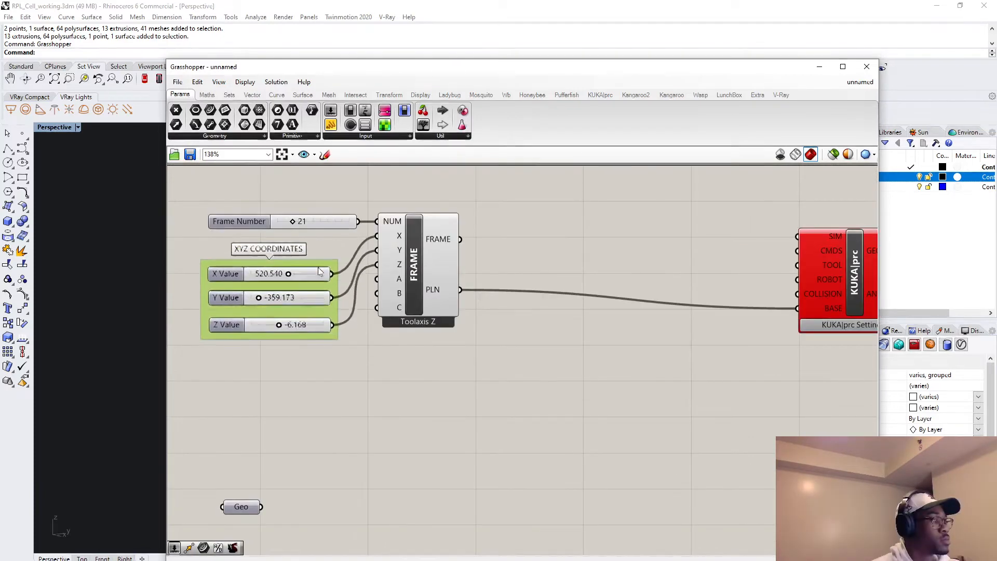
Finish naming the XYZ COORDINATES slider group and move the Frame component farther away from the sliders.
{"action": "key", "text": "Return"}
{"action": "left_click", "coordinate": [425, 275]}
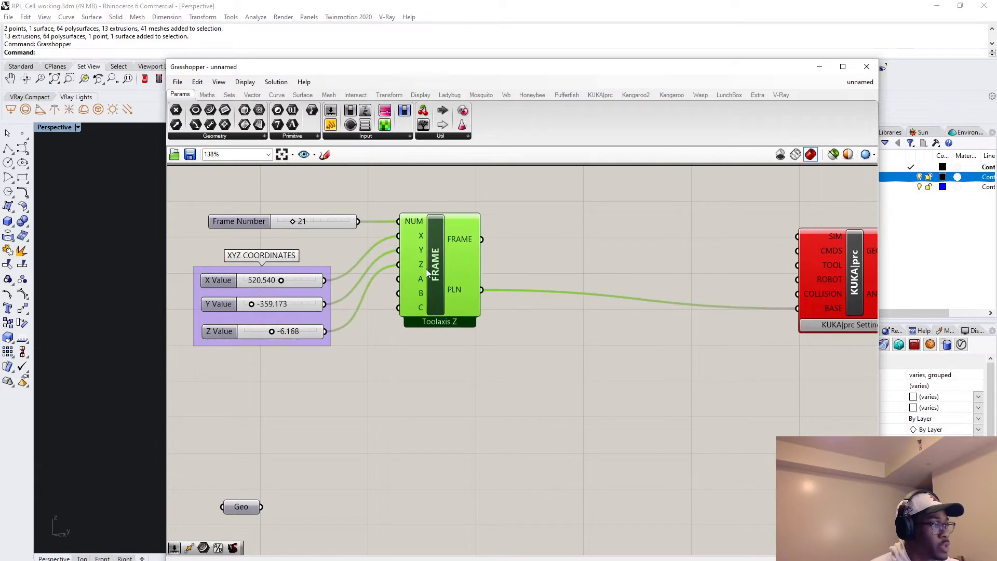
{"action": "left_click_drag", "start_coordinate": [425, 274], "coordinate": [433, 279]}
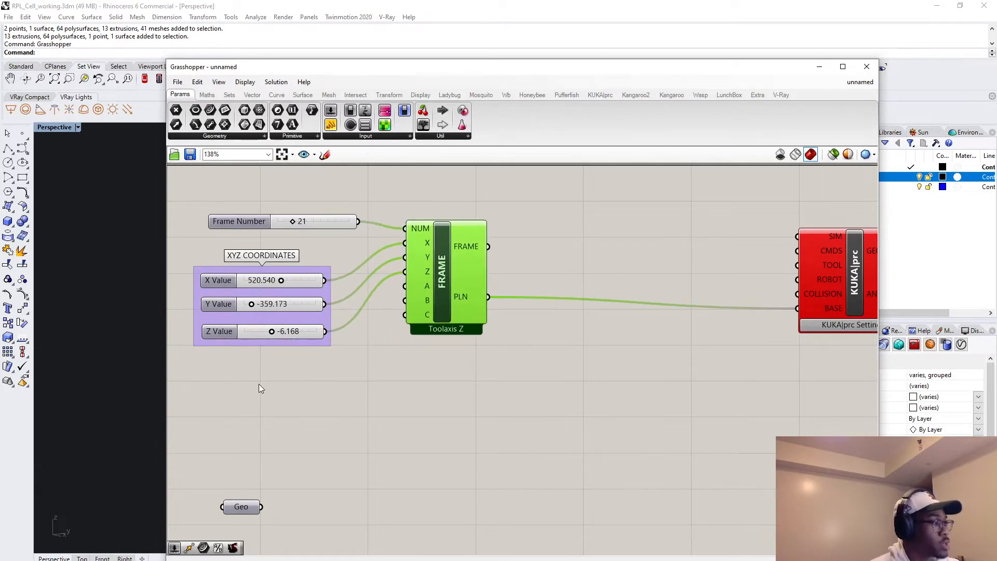
Copy the Z Value slider below its group, set the copy to 0.005 and connect it to the Frame's A input.
{"action": "double_click", "coordinate": [258, 387]}
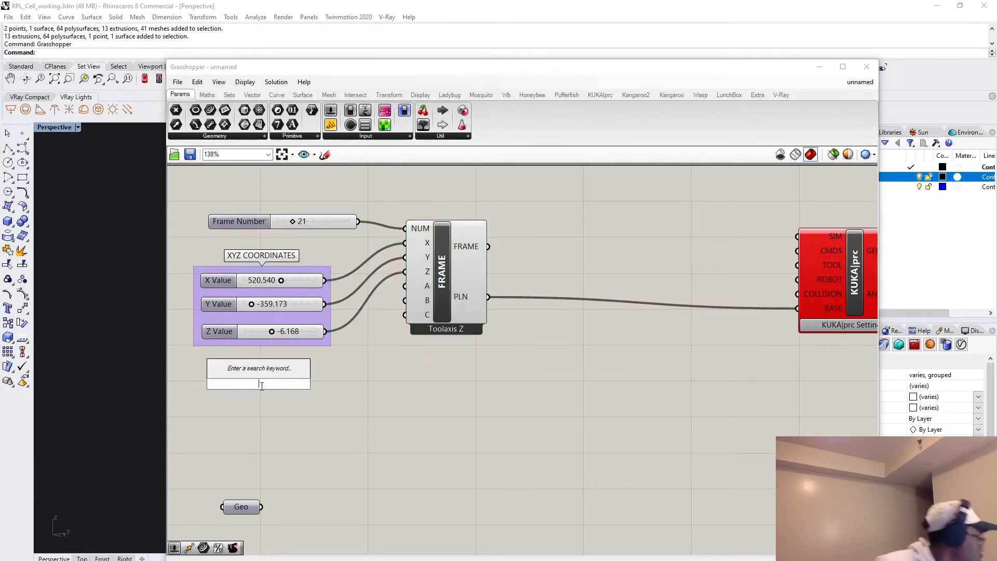
{"action": "left_click", "coordinate": [326, 399]}
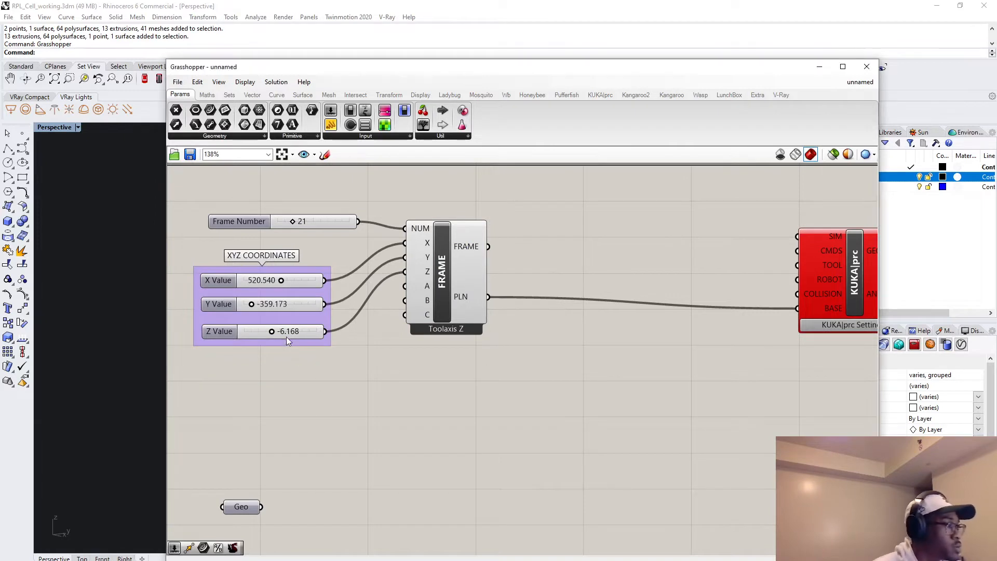
{"action": "left_click_drag", "start_coordinate": [286, 333], "coordinate": [282, 376], "text": "alt"}
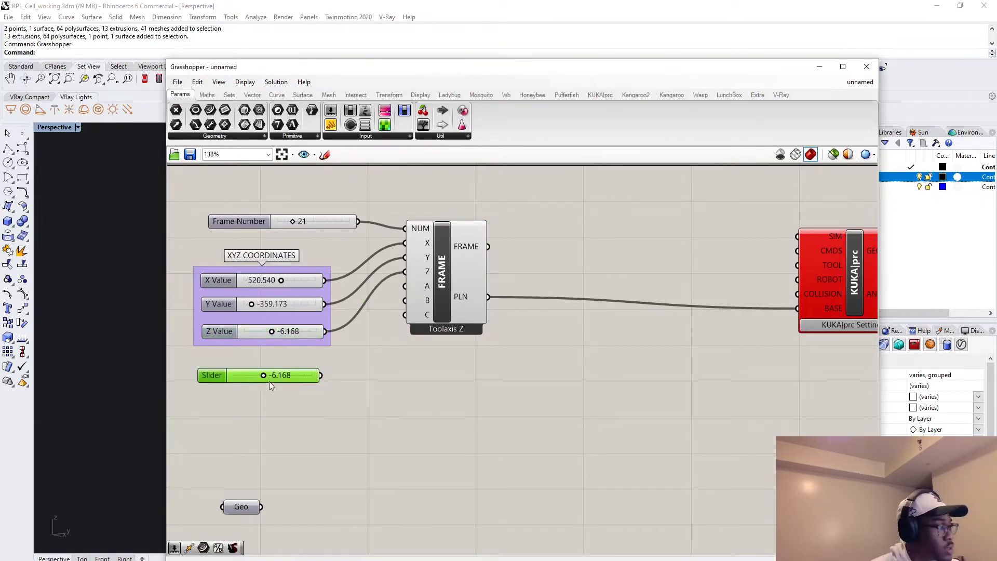
{"action": "double_click", "coordinate": [282, 376]}
{"action": "key", "text": "BackSpace"}
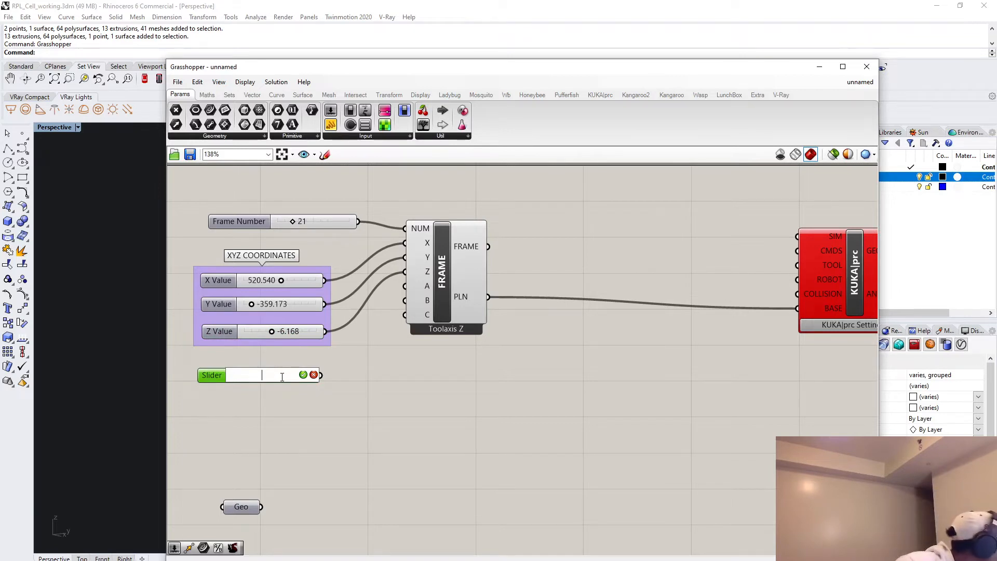
{"action": "type", "text": "0.005"}
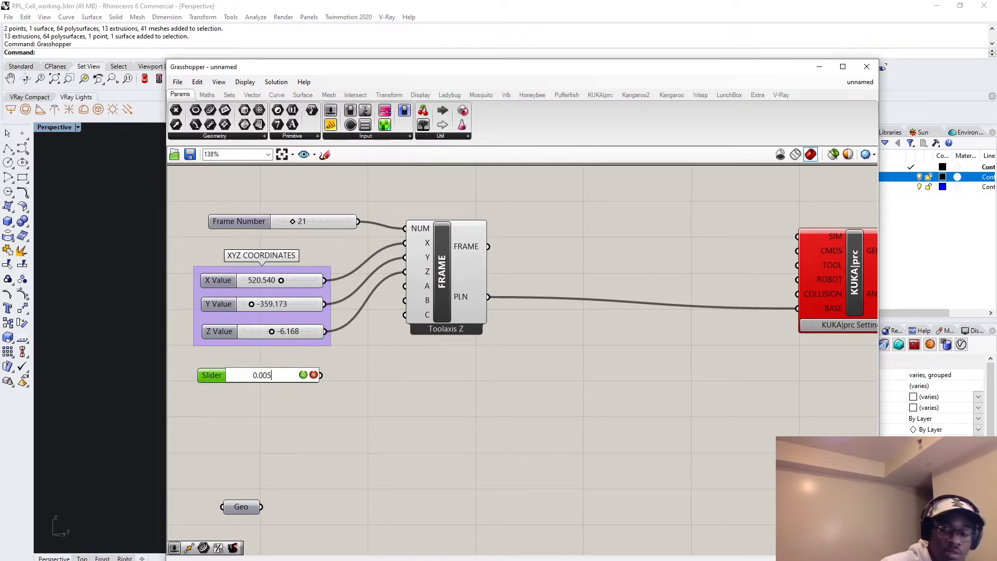
{"action": "key", "text": "Return"}
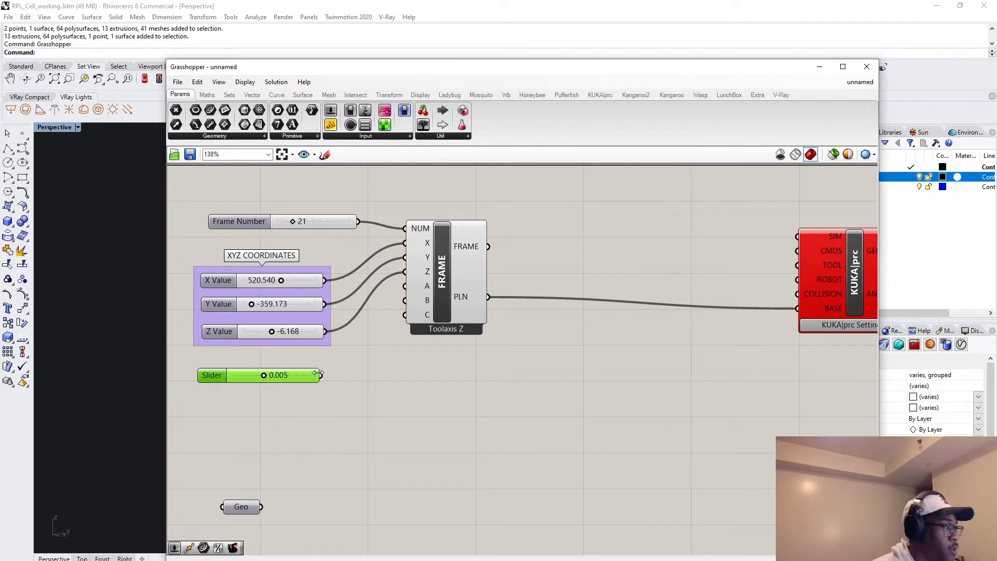
{"action": "left_click_drag", "start_coordinate": [322, 376], "coordinate": [405, 287]}
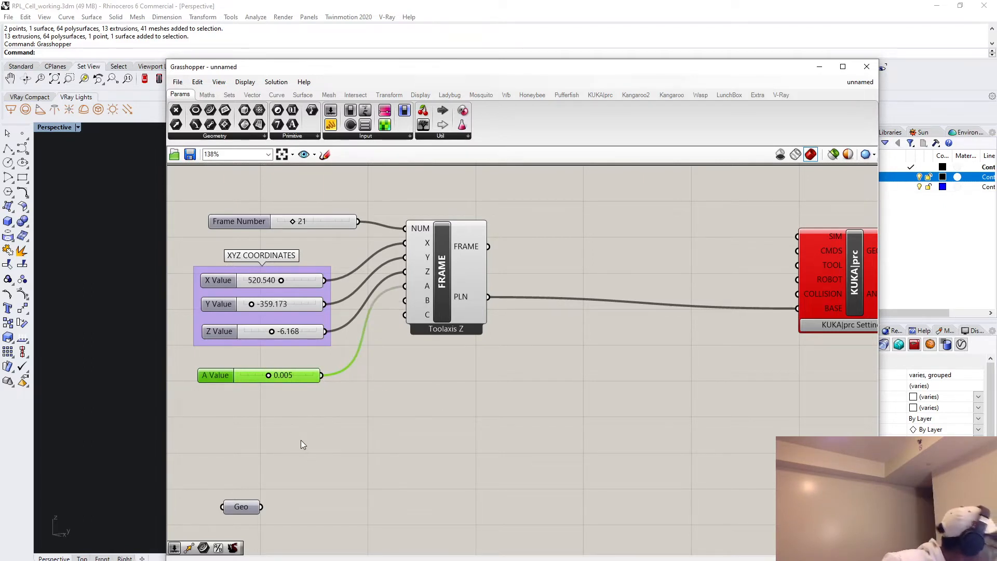
Copy the A Value slider, set the copy to -0.002 and connect it to the Frame's B input.
{"action": "left_click_drag", "start_coordinate": [276, 380], "coordinate": [289, 406]}
{"action": "left_click", "coordinate": [281, 405]}
{"action": "double_click", "coordinate": [276, 408]}
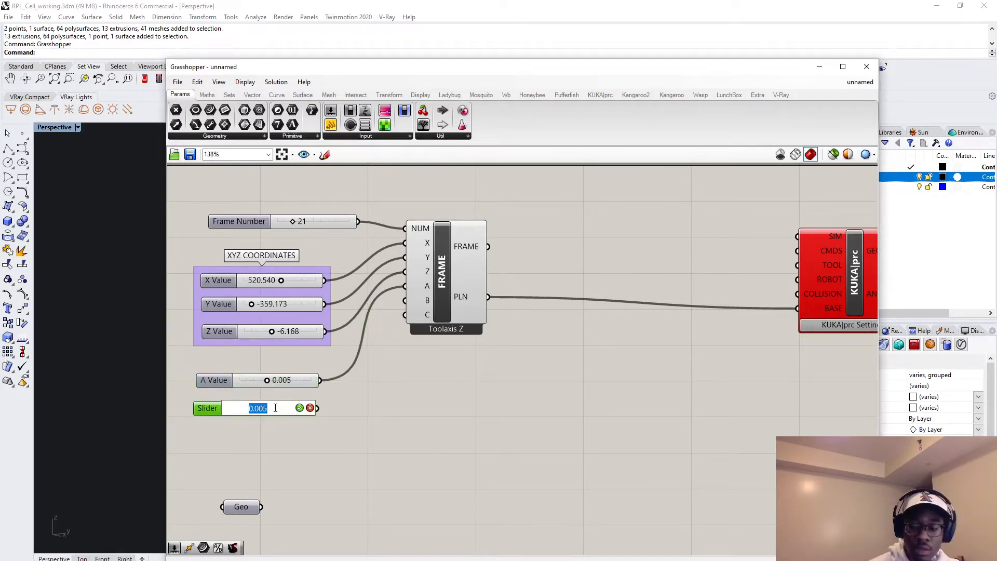
{"action": "type", "text": "-0.00"}
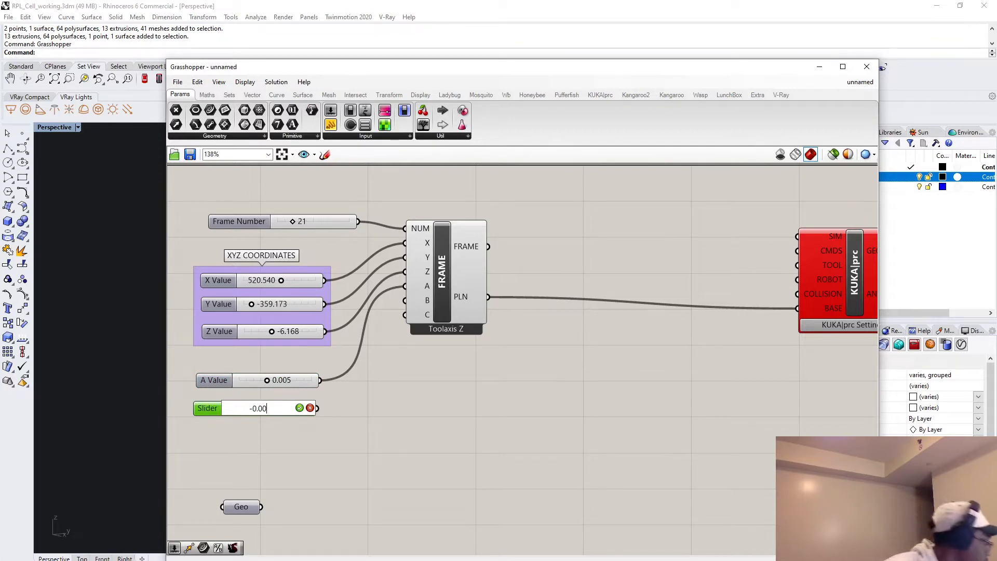
{"action": "type", "text": "2"}
{"action": "key", "text": "Return"}
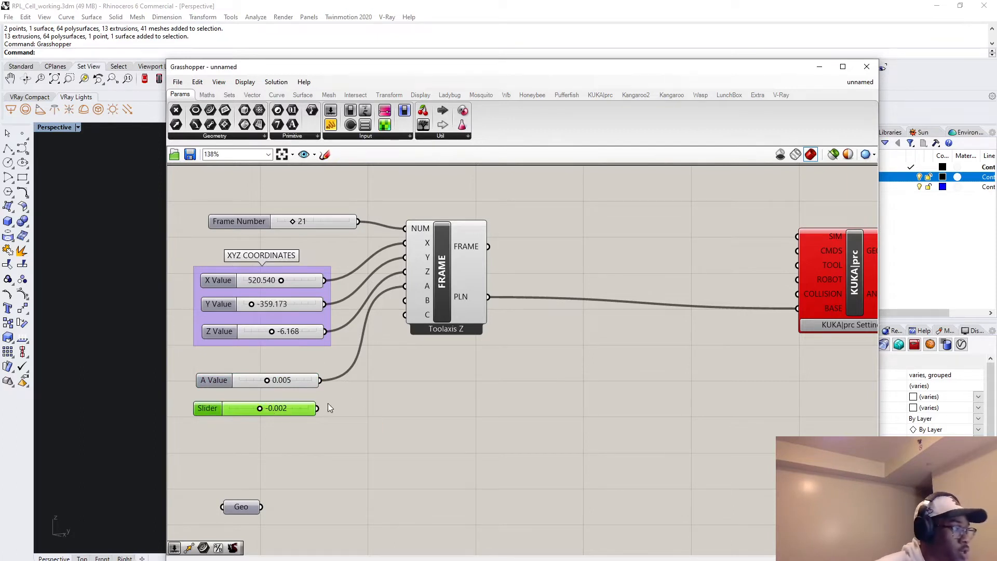
{"action": "left_click_drag", "start_coordinate": [346, 399], "coordinate": [406, 300]}
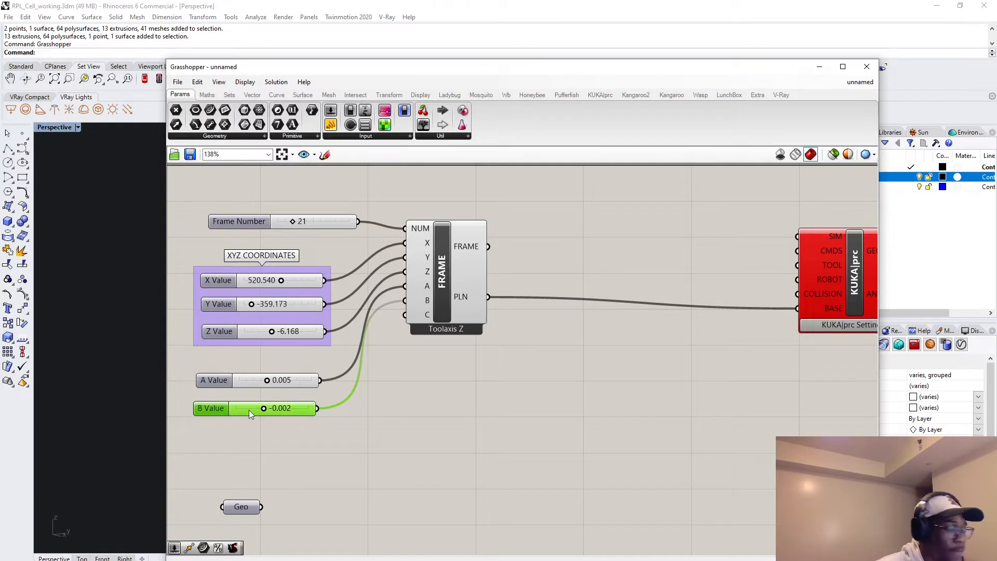
Copy the B Value slider, set the copy to -0.004 and connect it to the Frame's C input.
{"action": "left_click_drag", "start_coordinate": [248, 412], "coordinate": [250, 440], "text": "alt"}
{"action": "double_click", "coordinate": [258, 439]}
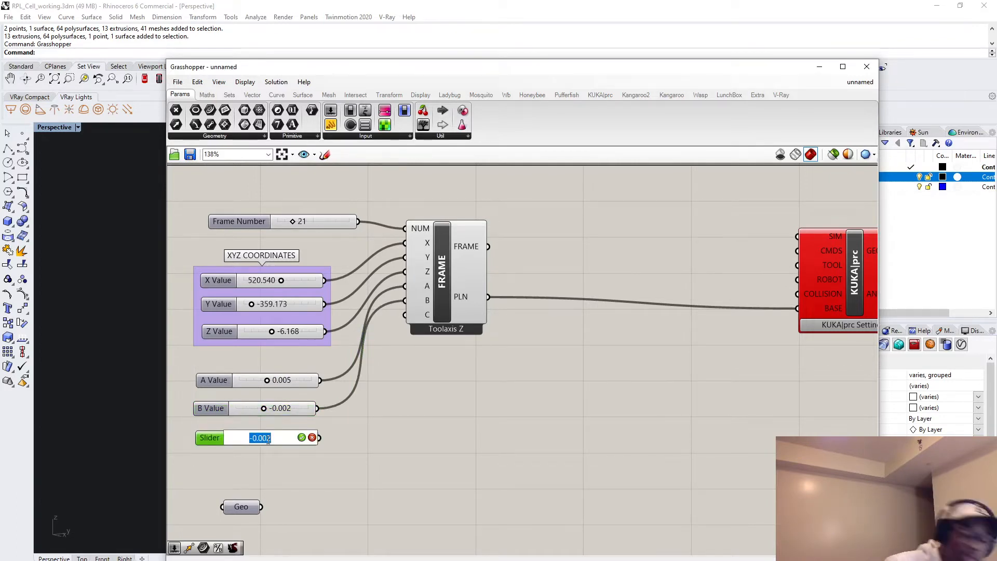
{"action": "type", "text": "-"}
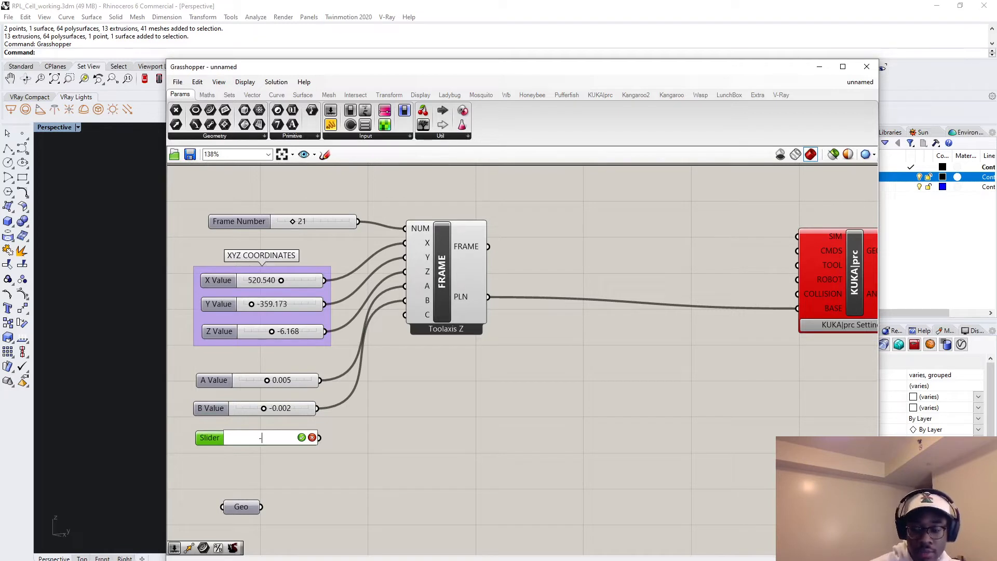
{"action": "type", "text": "0.004"}
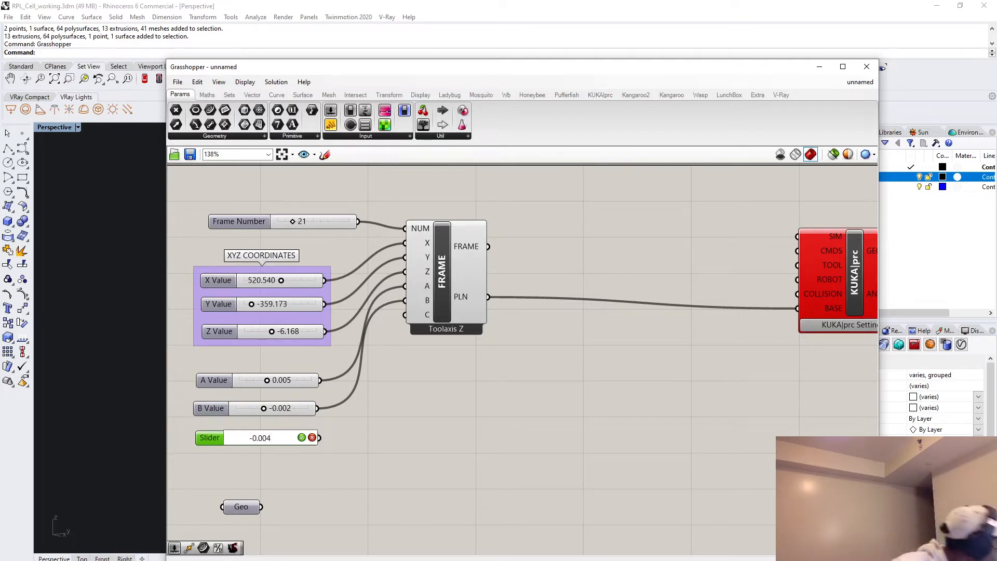
{"action": "key", "text": "Return"}
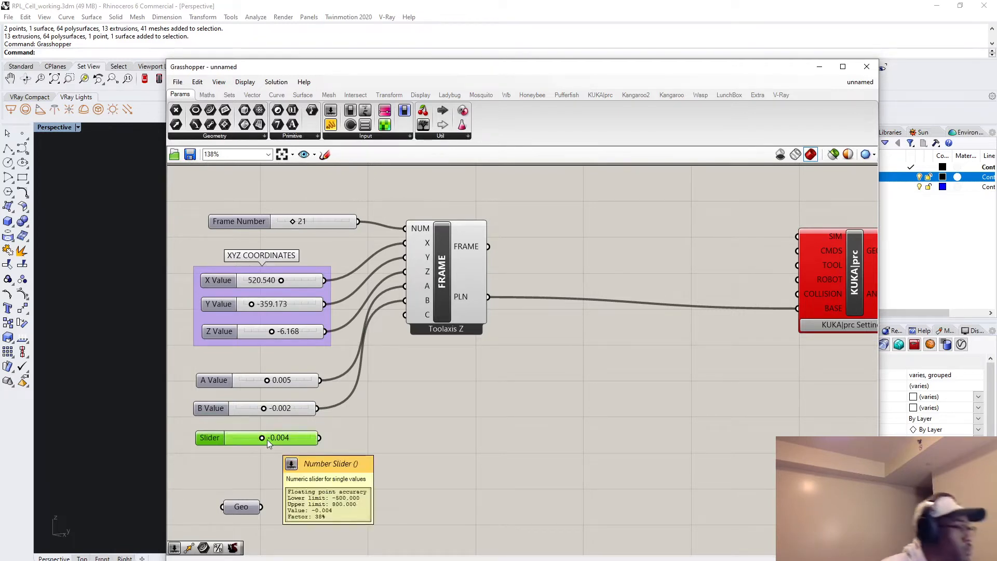
{"action": "left_click_drag", "start_coordinate": [319, 438], "coordinate": [414, 348]}
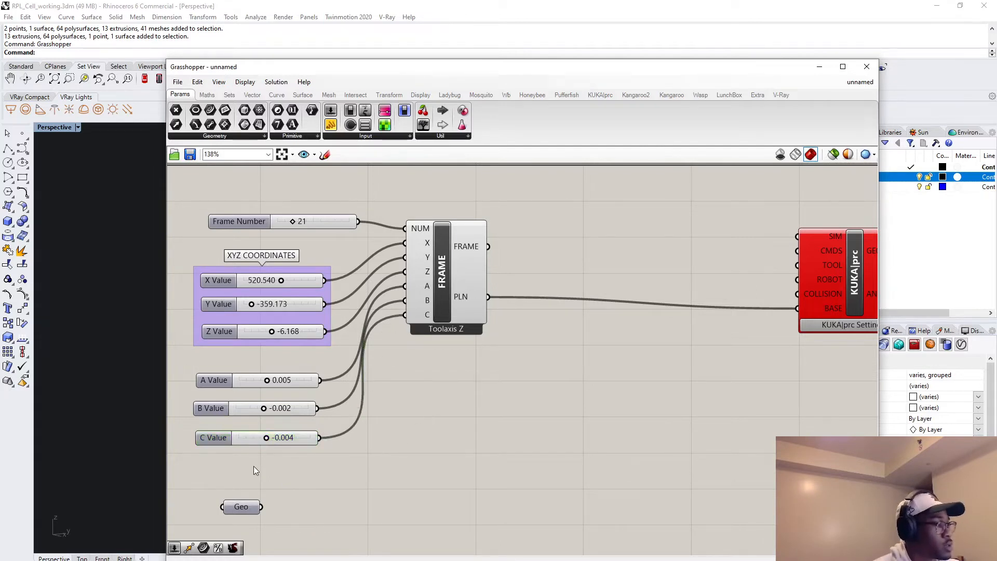
Group the A Value, B Value and C Value sliders.
{"action": "left_click_drag", "start_coordinate": [299, 475], "coordinate": [207, 356]}
{"action": "middle_click", "coordinate": [246, 381]}
{"action": "left_click", "coordinate": [245, 352]}
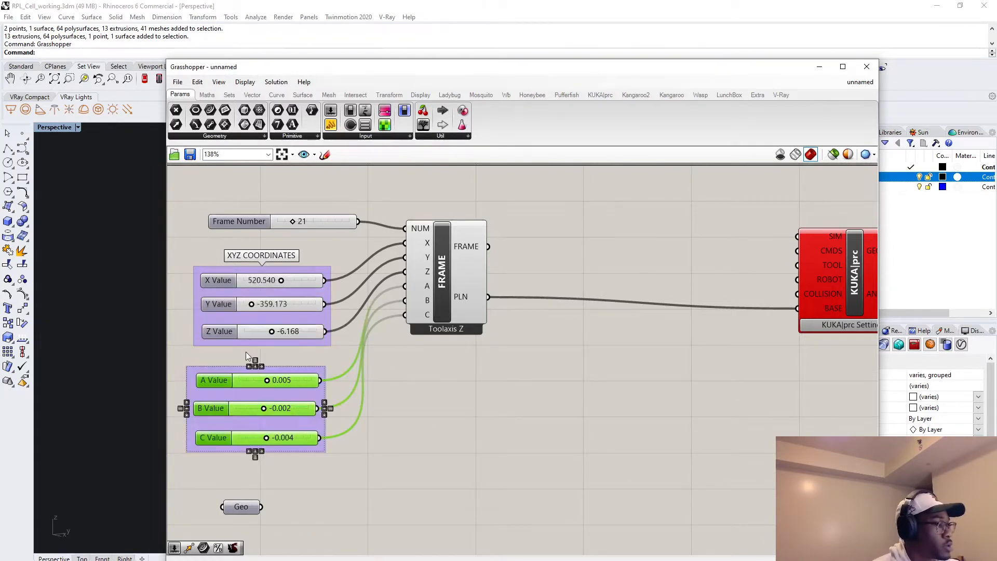
Name the group of A, B and C sliders ABC VALUES.
{"action": "left_click", "coordinate": [301, 371]}
{"action": "right_click", "coordinate": [301, 372]}
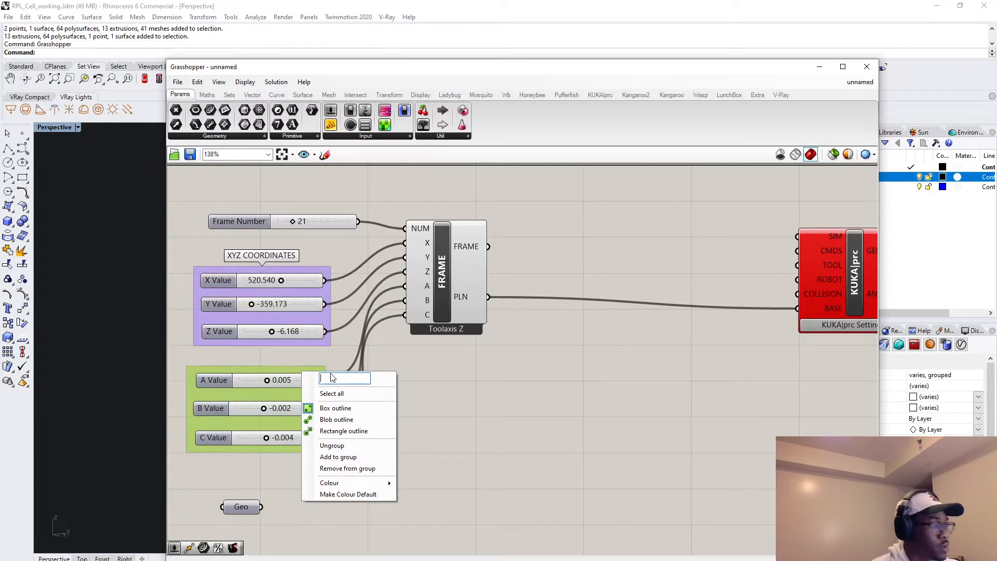
{"action": "type", "text": "abc"}
{"action": "key", "text": "BackSpace"}
{"action": "key", "text": "BackSpace"}
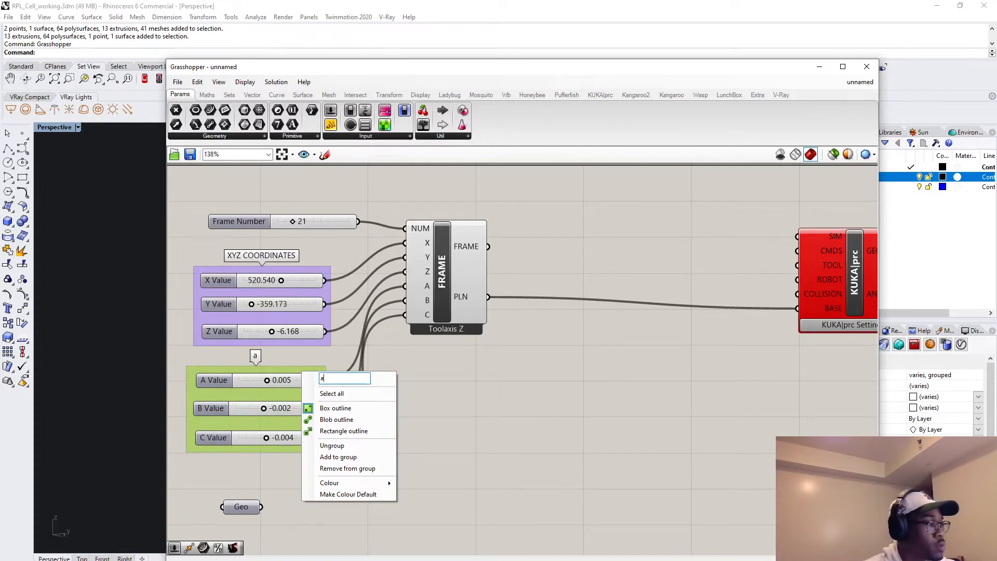
{"action": "key", "text": "BackSpace"}
{"action": "type", "text": "AV"}
{"action": "key", "text": "BackSpace"}
{"action": "type", "text": "BC VALUES"}
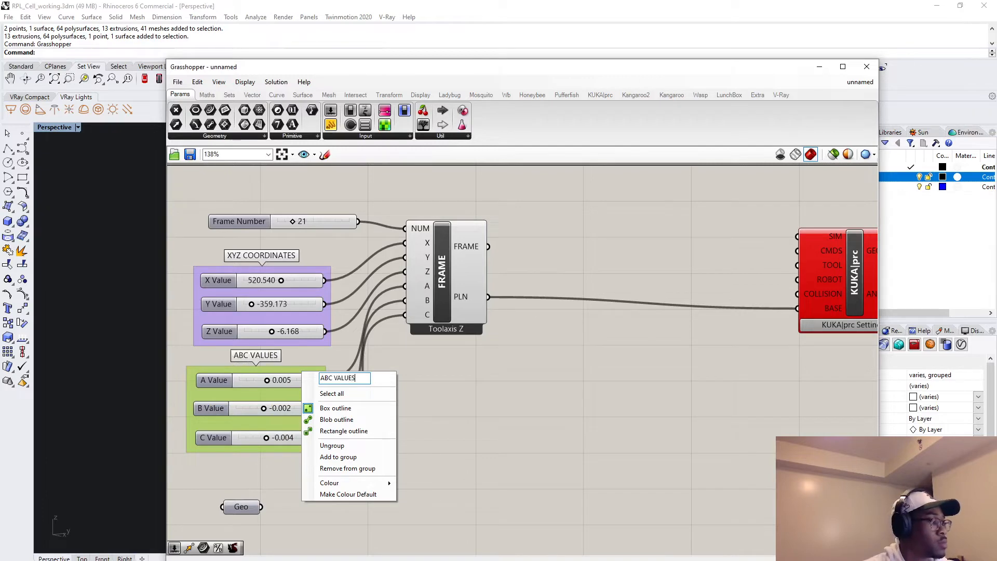
{"action": "key", "text": "Return"}
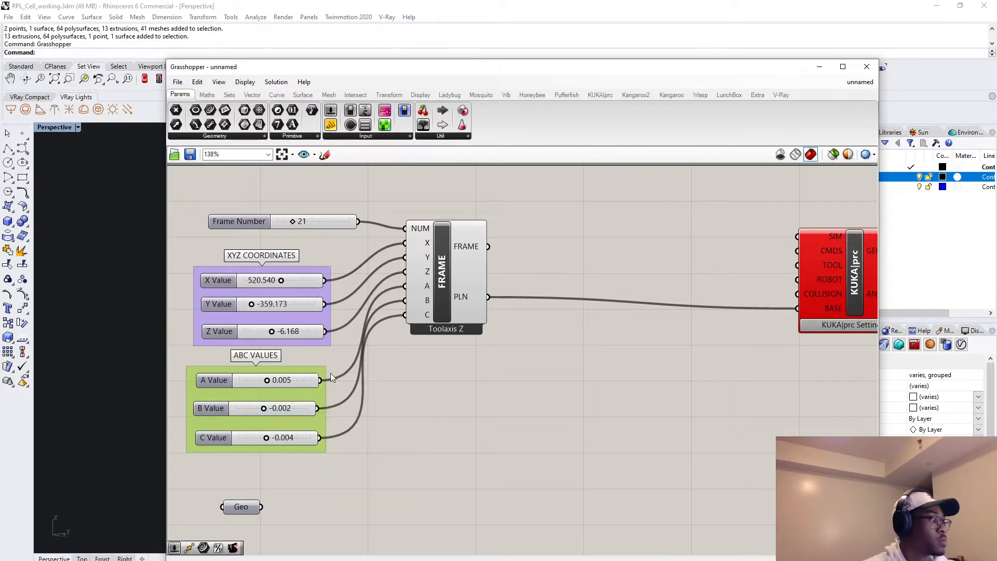
Reposition the Frame and KUKA|prc Core so their connecting wire runs straight, and move the Geo parameter below the Frame.
{"action": "scroll", "coordinate": [477, 363], "scroll_direction": "down", "scroll_amount": 3}
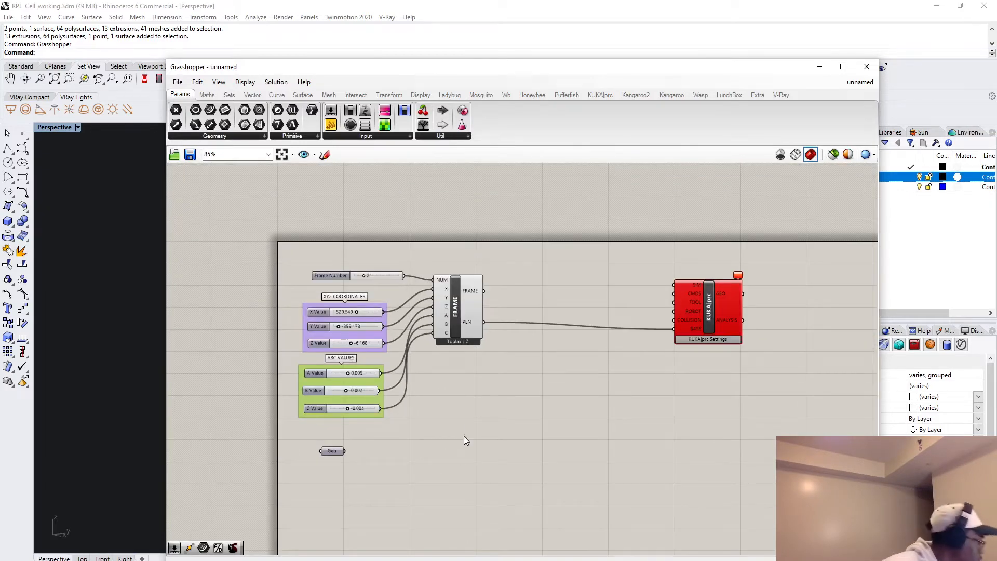
{"action": "left_click_drag", "start_coordinate": [455, 305], "coordinate": [463, 302]}
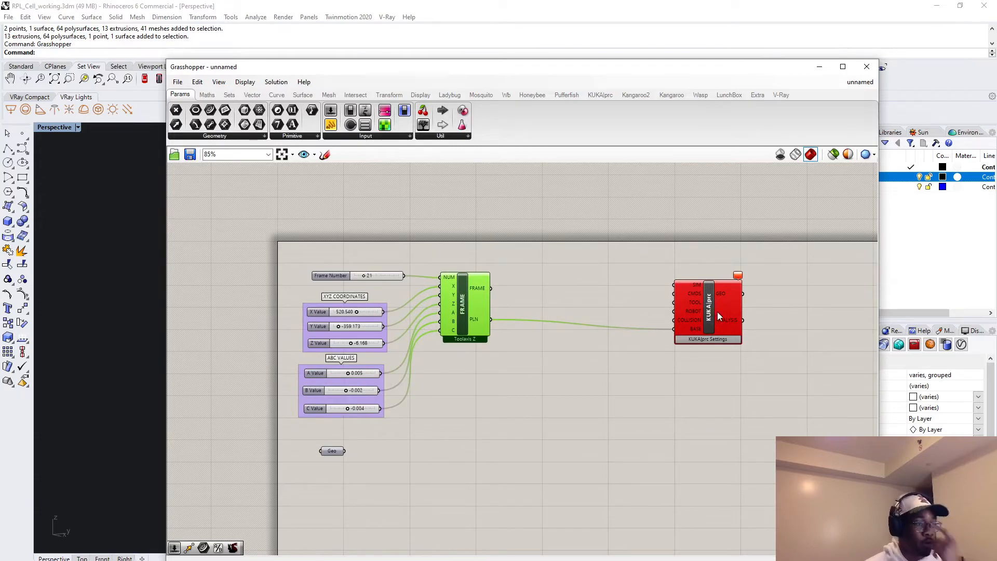
{"action": "left_click_drag", "start_coordinate": [719, 317], "coordinate": [715, 306]}
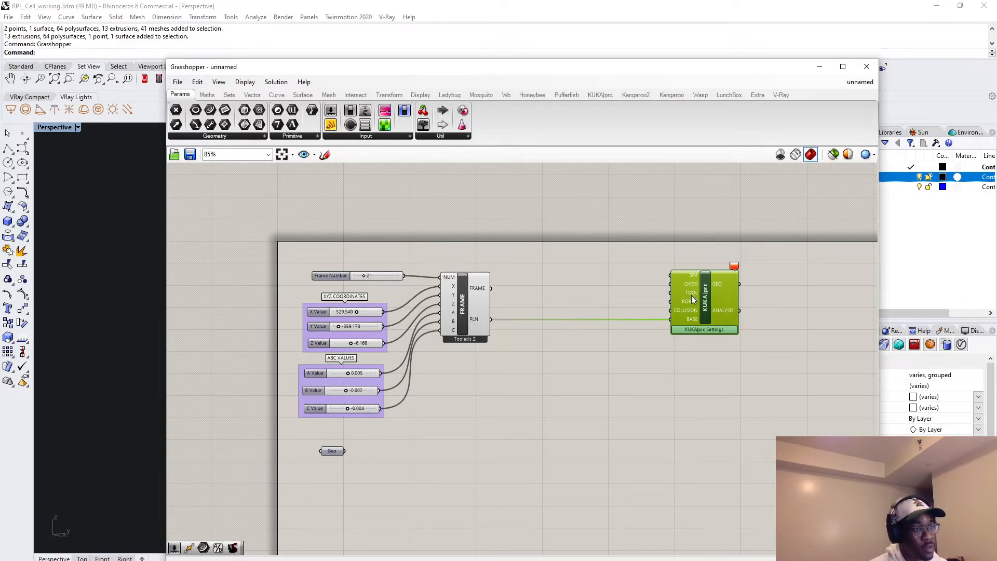
{"action": "mouse_move", "coordinate": [691, 304]}
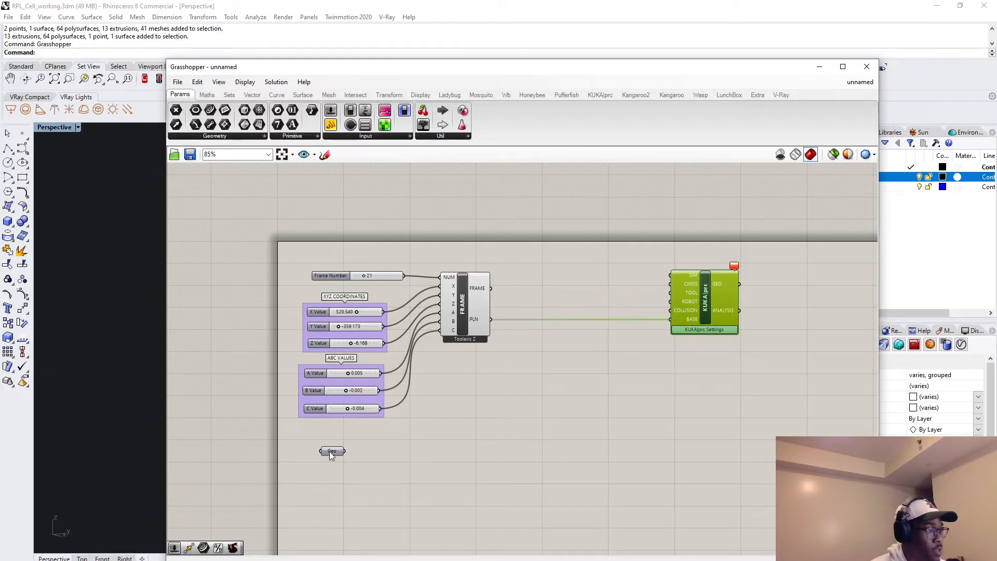
{"action": "left_click_drag", "start_coordinate": [331, 454], "coordinate": [503, 434]}
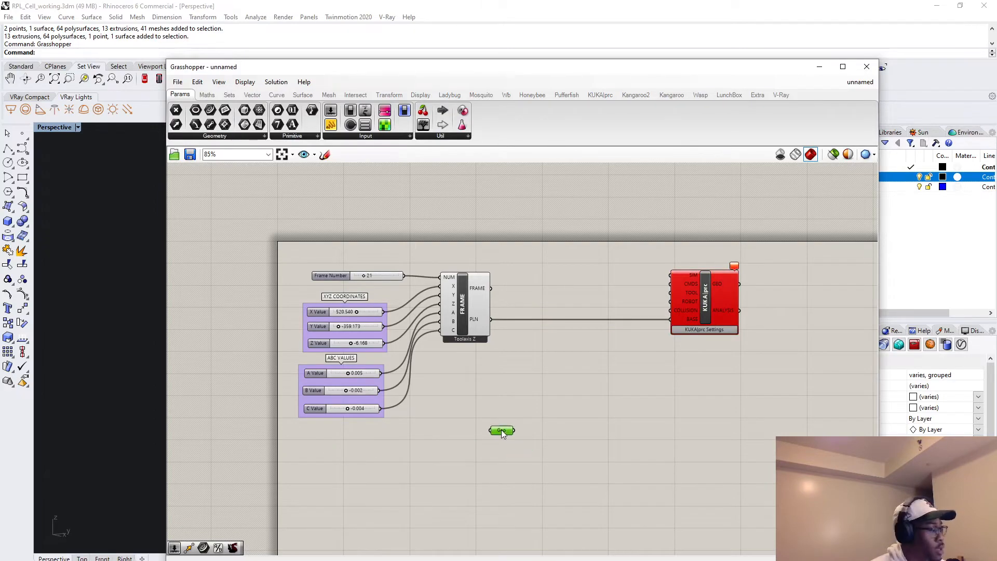
Switch to the Rhino model and inspect the base plane preview on the perforated table beside the robot's mounting plate.
{"action": "left_click", "coordinate": [820, 67]}
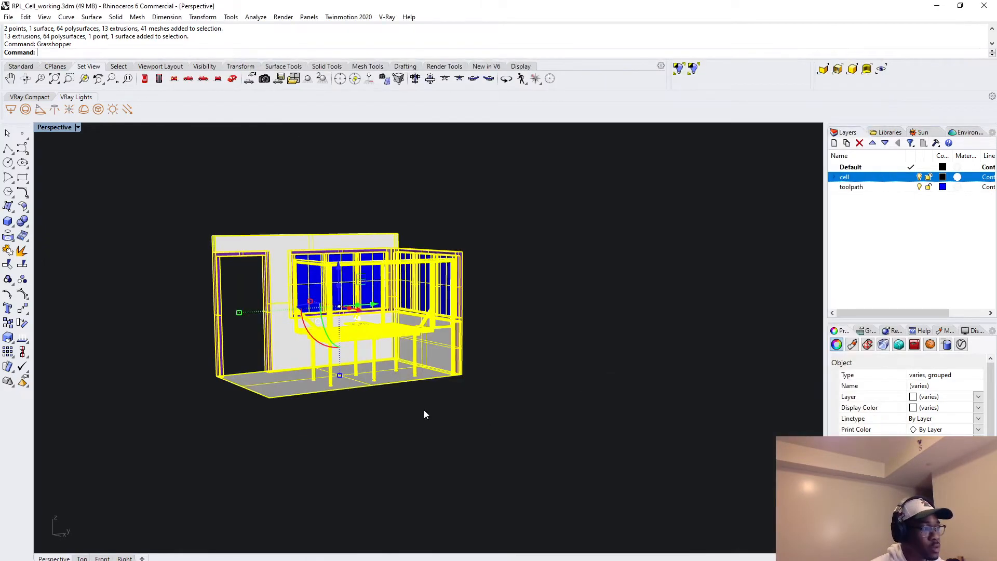
{"action": "right_click_drag", "start_coordinate": [405, 396], "coordinate": [512, 489]}
{"action": "left_click", "coordinate": [486, 460]}
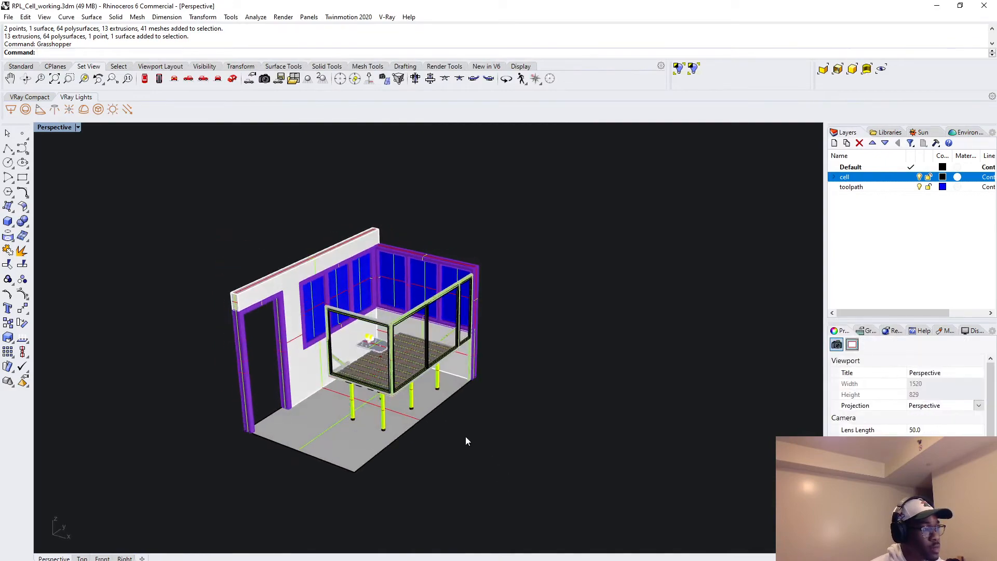
{"action": "scroll", "coordinate": [512, 472], "scroll_direction": "down", "scroll_amount": 4}
{"action": "scroll", "coordinate": [432, 400], "scroll_direction": "up", "scroll_amount": 6}
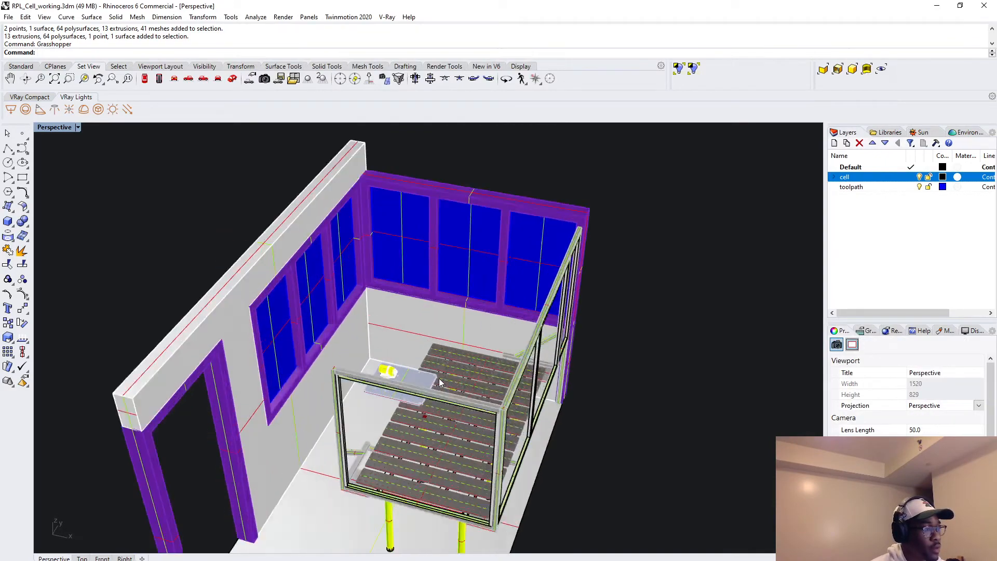
{"action": "scroll", "coordinate": [470, 438], "scroll_direction": "up", "scroll_amount": 8}
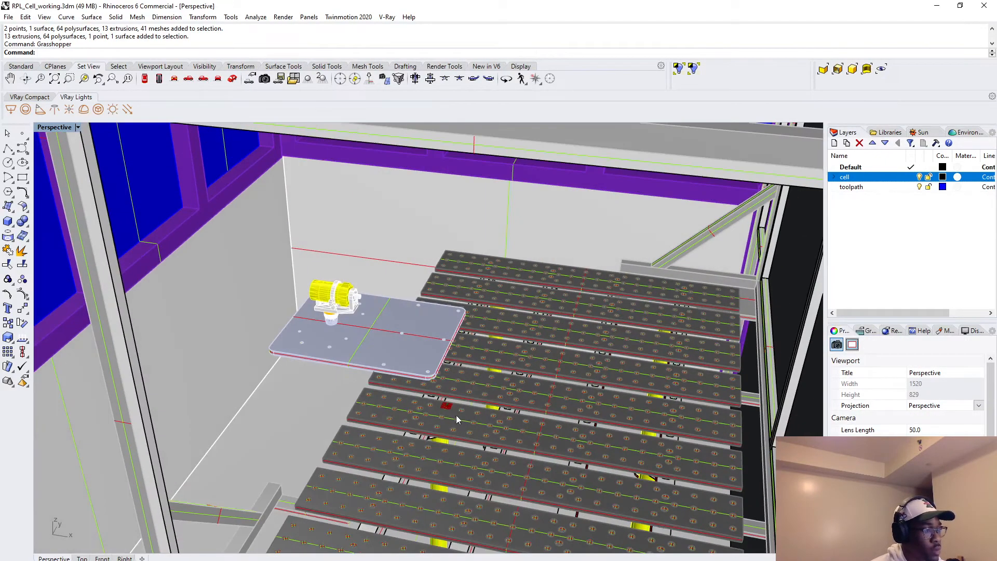
{"action": "scroll", "coordinate": [436, 405], "scroll_direction": "up", "scroll_amount": 5}
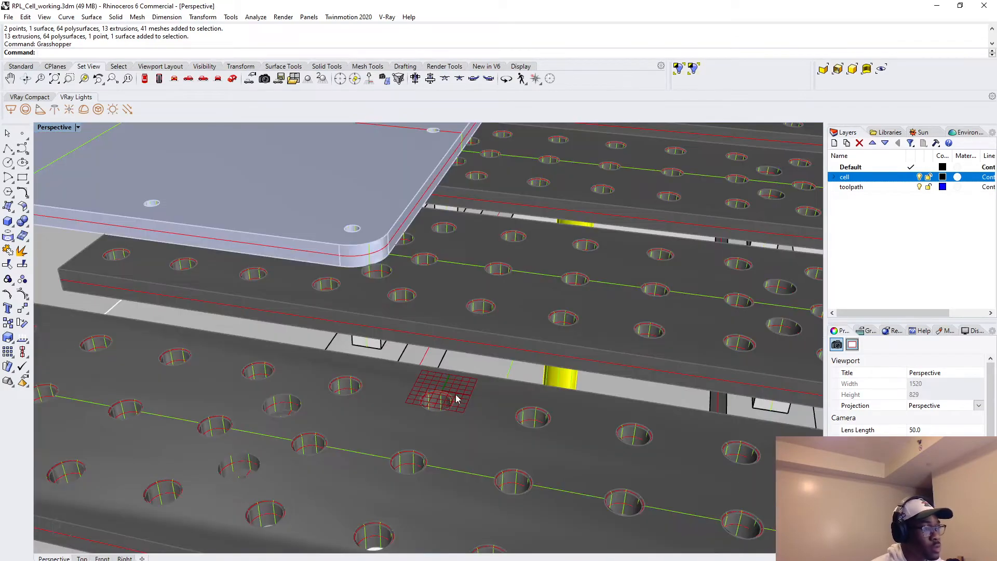
Hide all of the cell geometry to inspect the Grasshopper preview by itself, and show the hidden objects again.
{"action": "key", "text": "ctrl+a"}
{"action": "scroll", "coordinate": [528, 385], "scroll_direction": "down", "scroll_amount": 12}
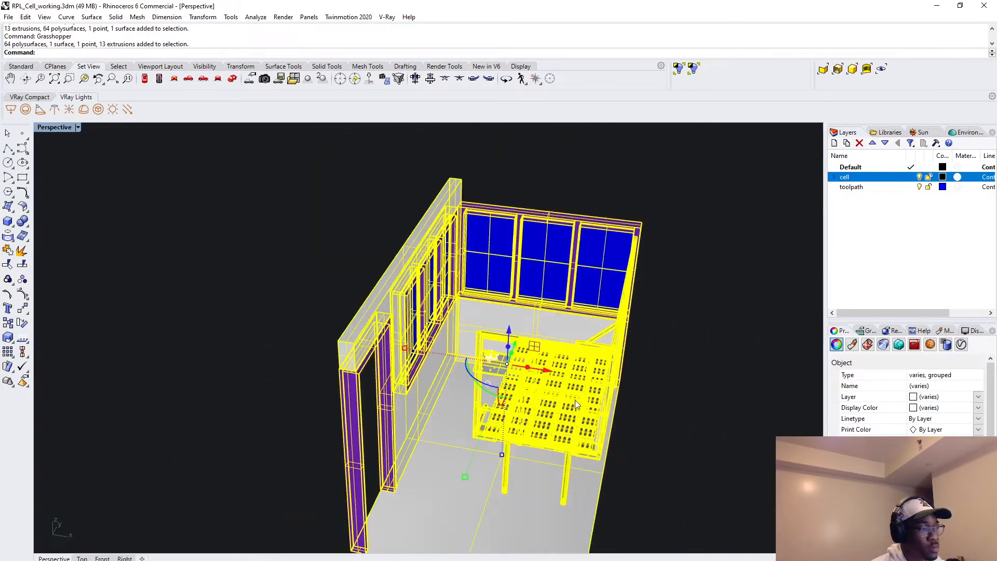
{"action": "key", "text": "Escape"}
{"action": "right_click_drag", "start_coordinate": [685, 430], "coordinate": [603, 516]}
{"action": "left_click_drag", "start_coordinate": [603, 516], "coordinate": [391, 294]}
{"action": "type", "text": "h"}
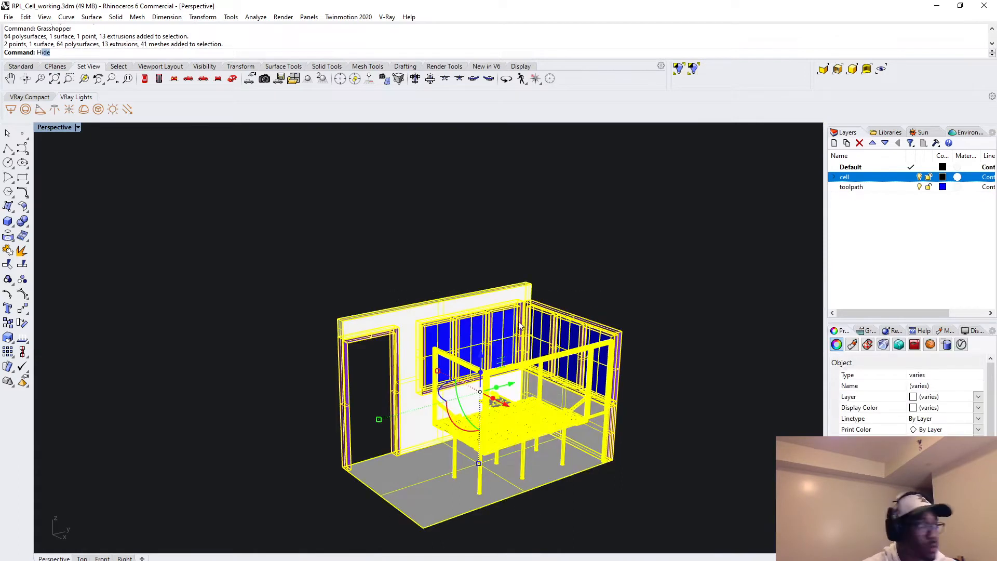
{"action": "key", "text": "Return"}
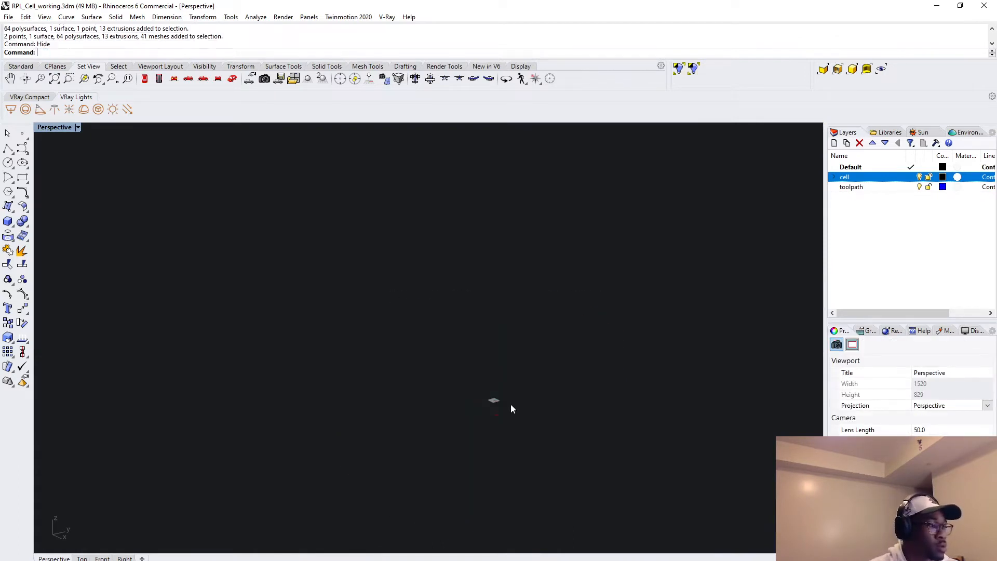
{"action": "right_click_drag", "start_coordinate": [495, 399], "coordinate": [509, 405]}
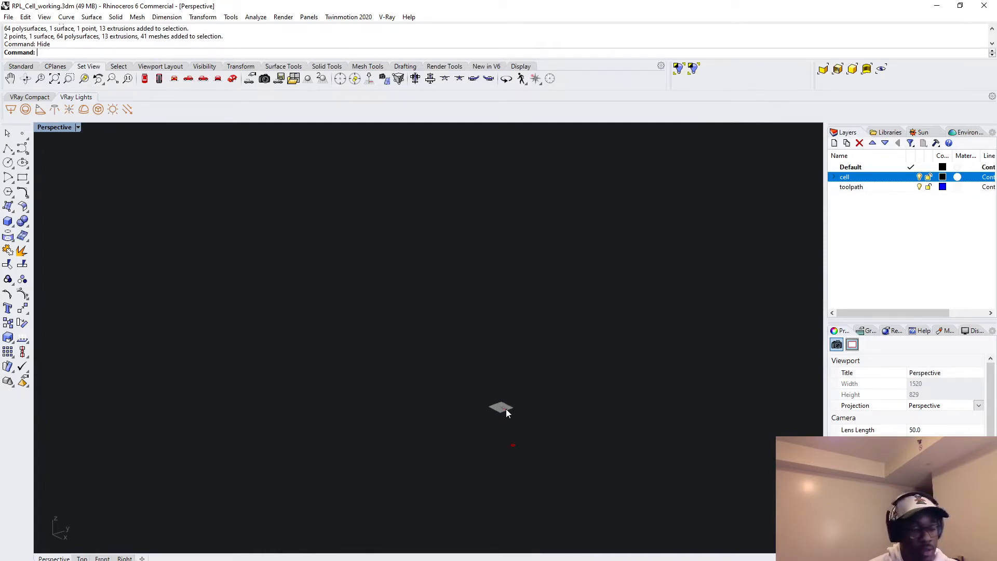
{"action": "type", "text": "show"}
{"action": "key", "text": "Return"}
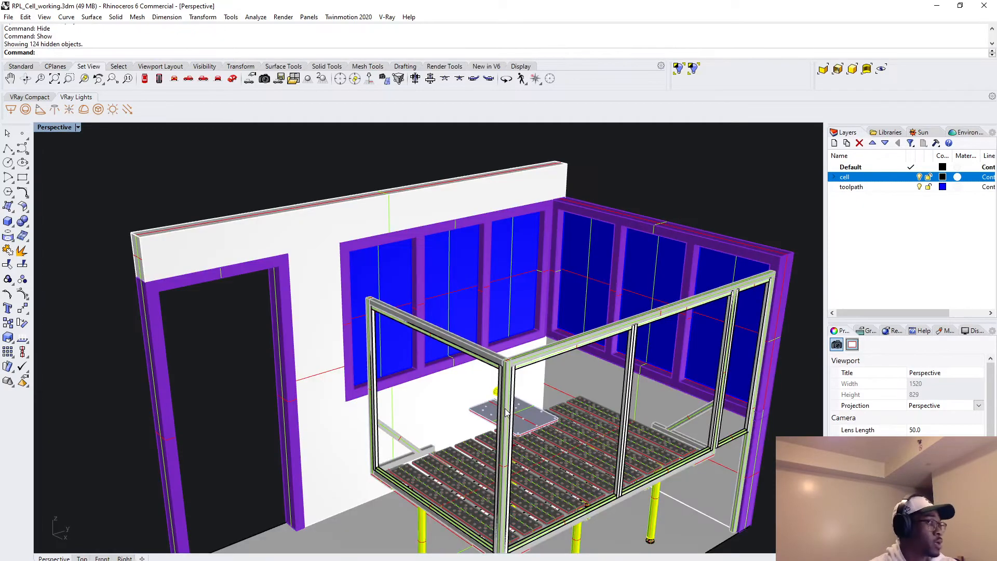
Return to Grasshopper, move the Geo parameter lower on the canvas and align the ABC VALUES group under the XYZ COORDINATES group.
{"action": "scroll", "coordinate": [550, 420], "scroll_direction": "down", "scroll_amount": 3}
{"action": "type", "text": "grasshopper"}
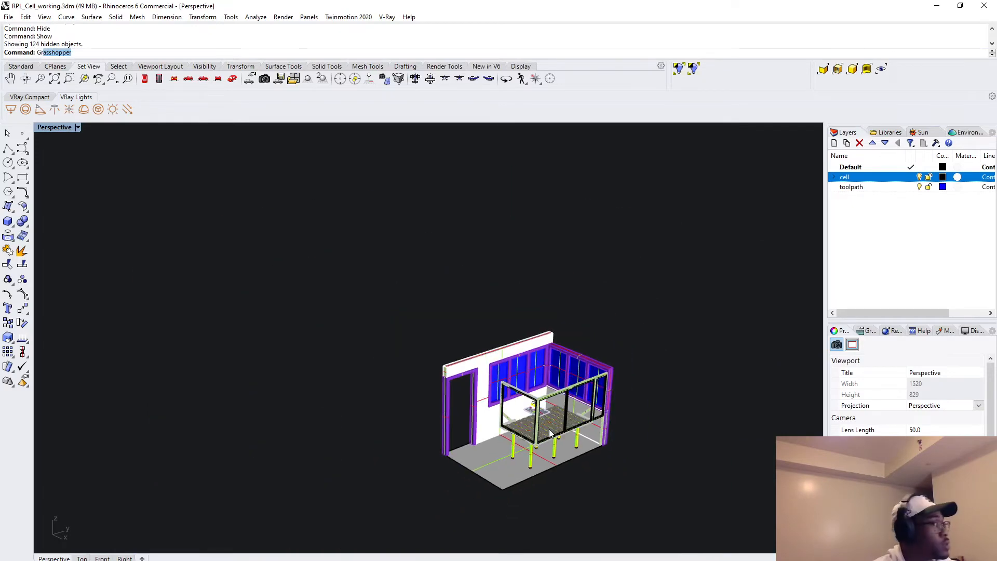
{"action": "key", "text": "Return"}
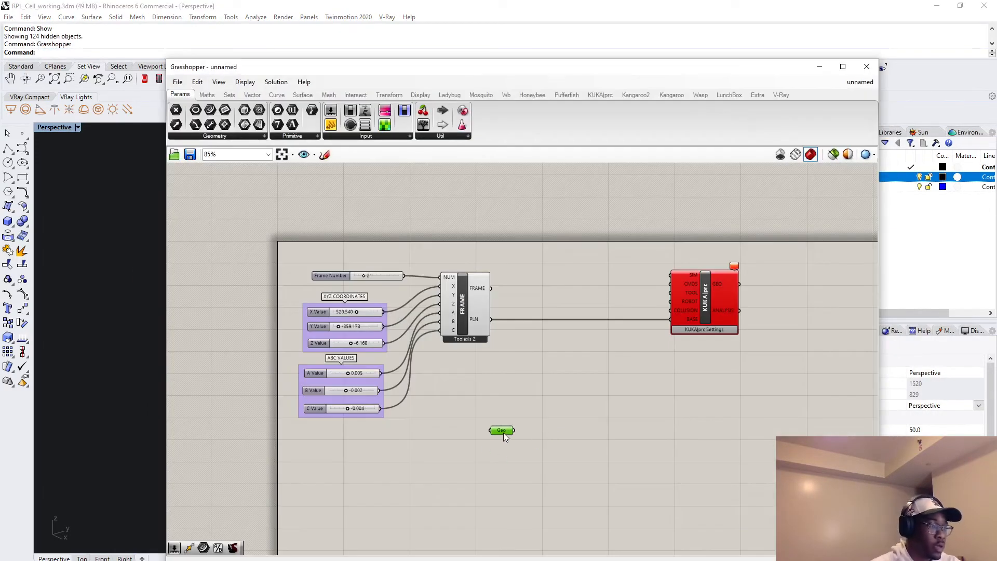
{"action": "left_click_drag", "start_coordinate": [469, 511], "coordinate": [468, 514]}
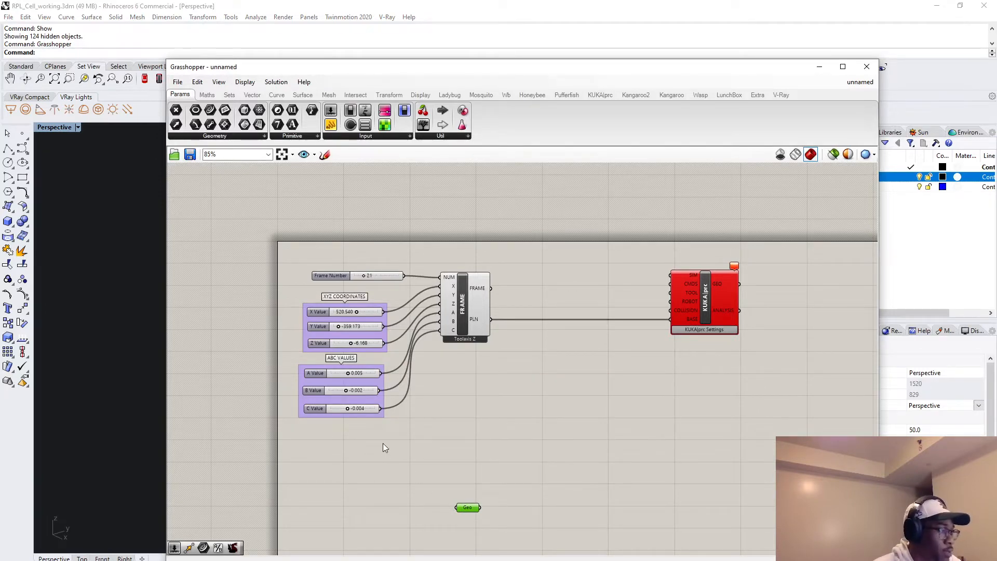
{"action": "left_click_drag", "start_coordinate": [385, 447], "coordinate": [310, 371]}
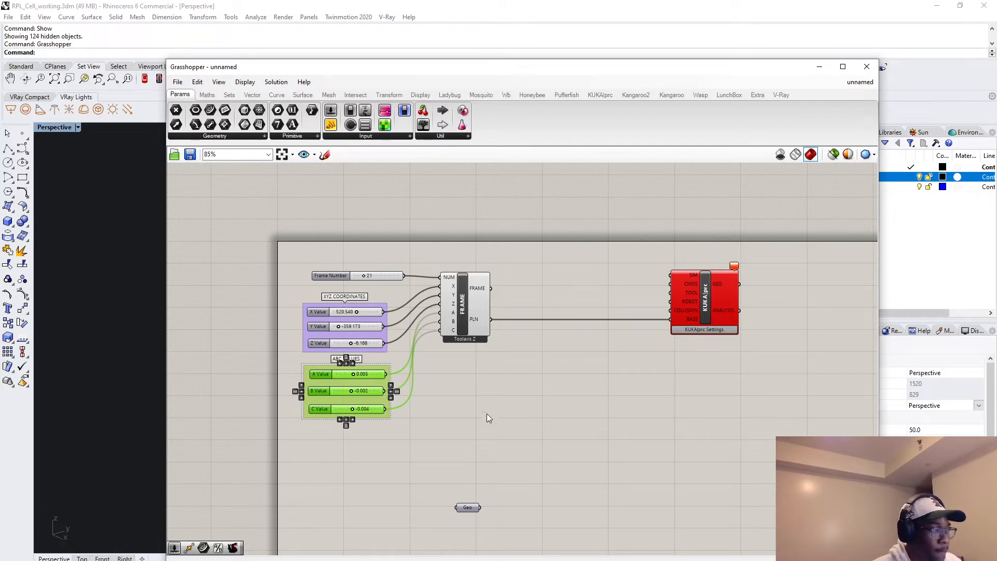
Add a Construct Point component below the ABC VALUES group.
{"action": "double_click", "coordinate": [363, 476]}
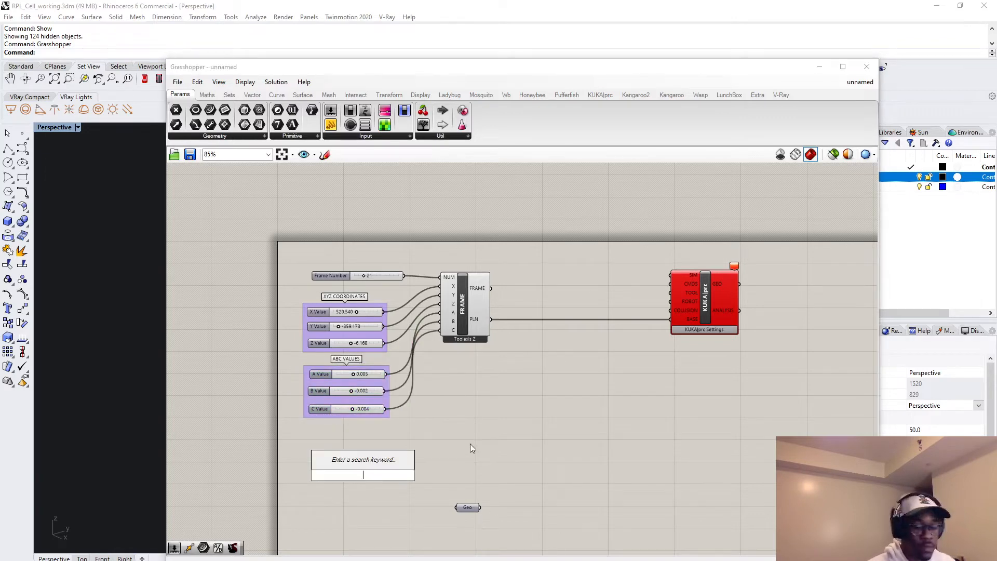
{"action": "type", "text": "poin"}
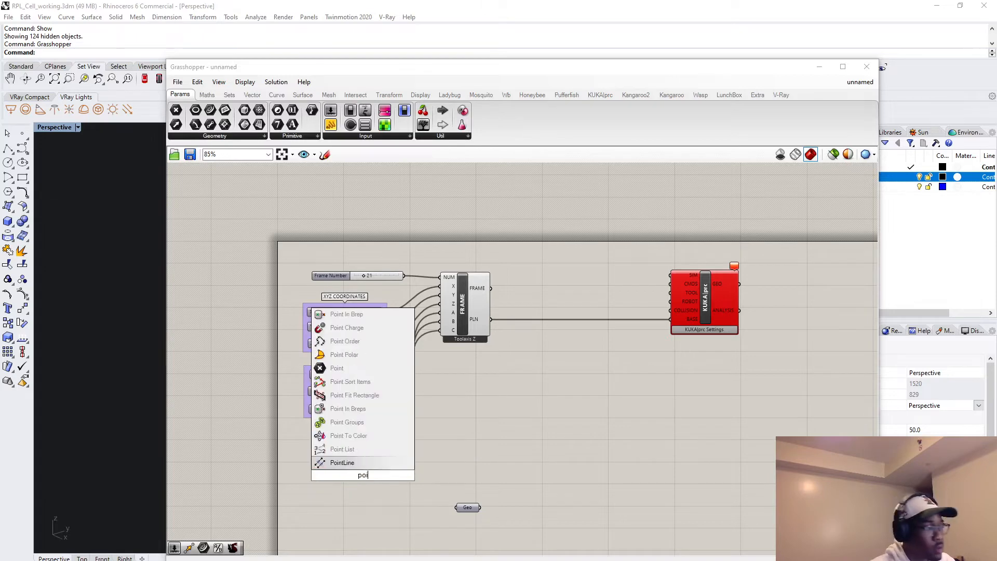
{"action": "key", "text": "BackSpace"}
{"action": "key", "text": "BackSpace"}
{"action": "key", "text": "BackSpace"}
{"action": "key", "text": "BackSpace"}
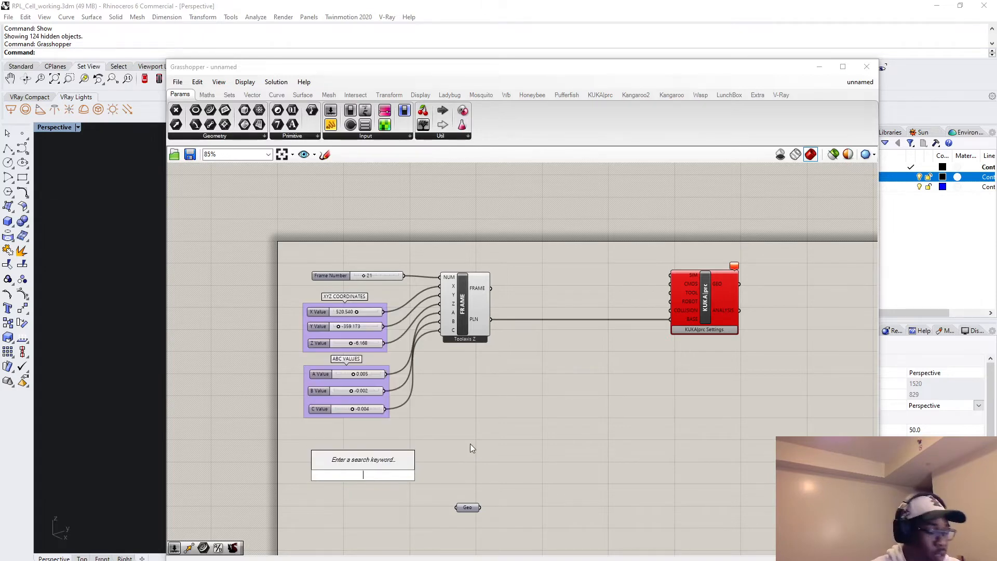
{"action": "type", "text": "Construct PO"}
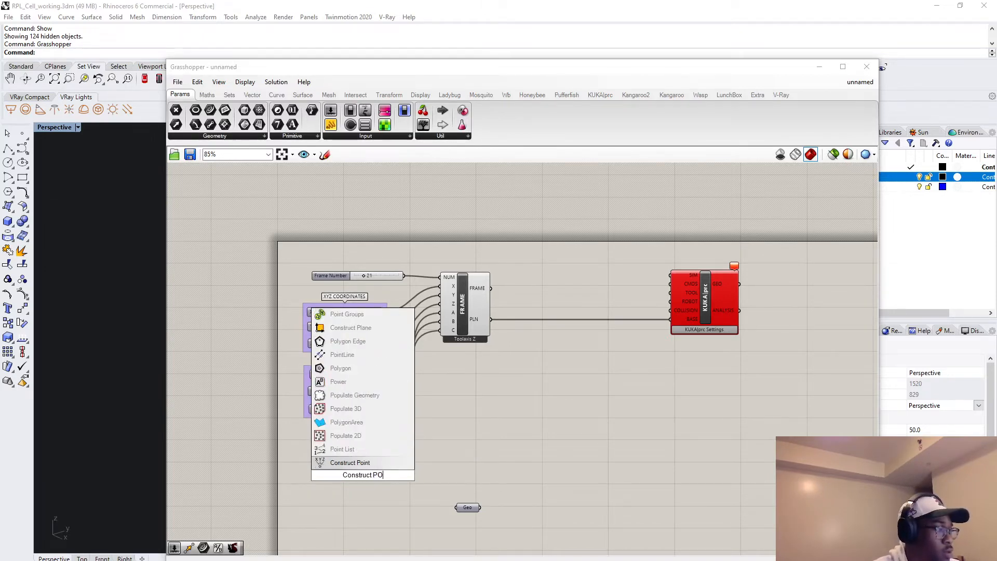
{"action": "key", "text": "Return"}
{"action": "left_click_drag", "start_coordinate": [356, 479], "coordinate": [380, 456]}
Add a number slider set to 0 and connect it to the X, Y and Z inputs of the Construct Point component.
{"action": "left_click", "coordinate": [333, 453]}
{"action": "double_click", "coordinate": [332, 453]}
{"action": "type", "text": "slider"}
{"action": "key", "text": "Return"}
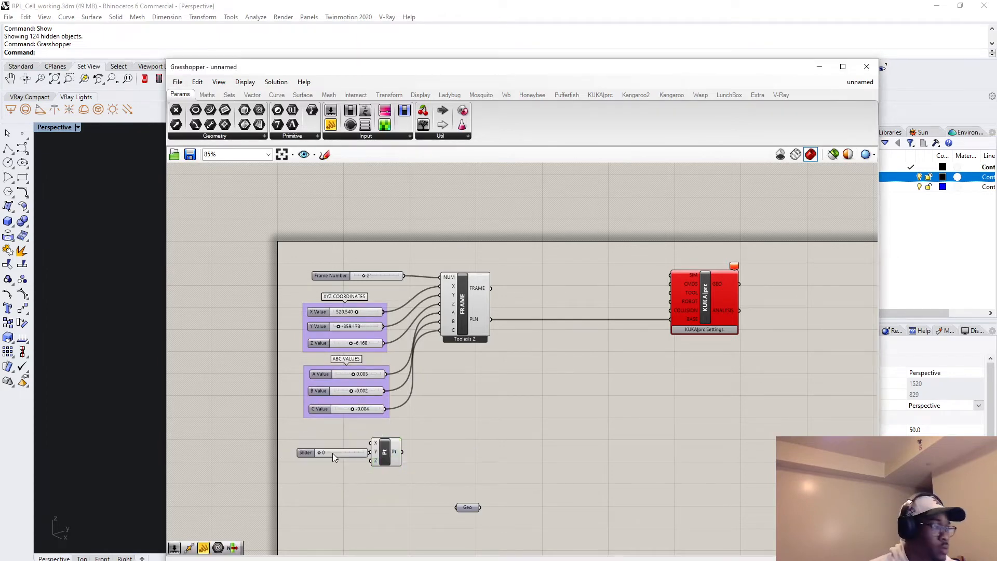
{"action": "mouse_move", "coordinate": [396, 446]}
{"action": "left_mouse_down"}
{"action": "mouse_move", "coordinate": [416, 444]}
{"action": "mouse_move", "coordinate": [348, 441]}
{"action": "mouse_move", "coordinate": [393, 457]}
{"action": "left_mouse_up"}
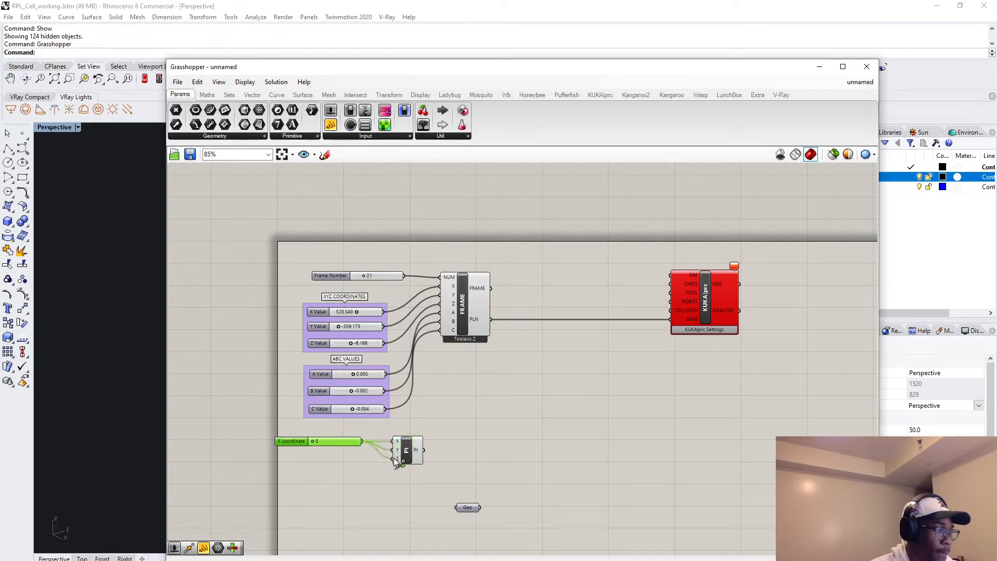
{"action": "left_click_drag", "start_coordinate": [329, 440], "coordinate": [351, 448]}
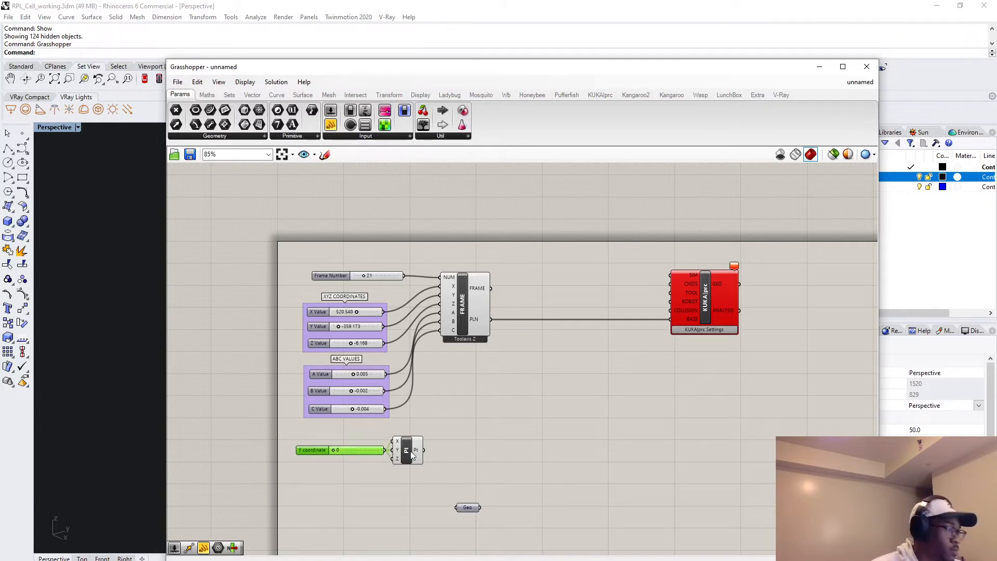
{"action": "left_click_drag", "start_coordinate": [412, 455], "coordinate": [453, 450]}
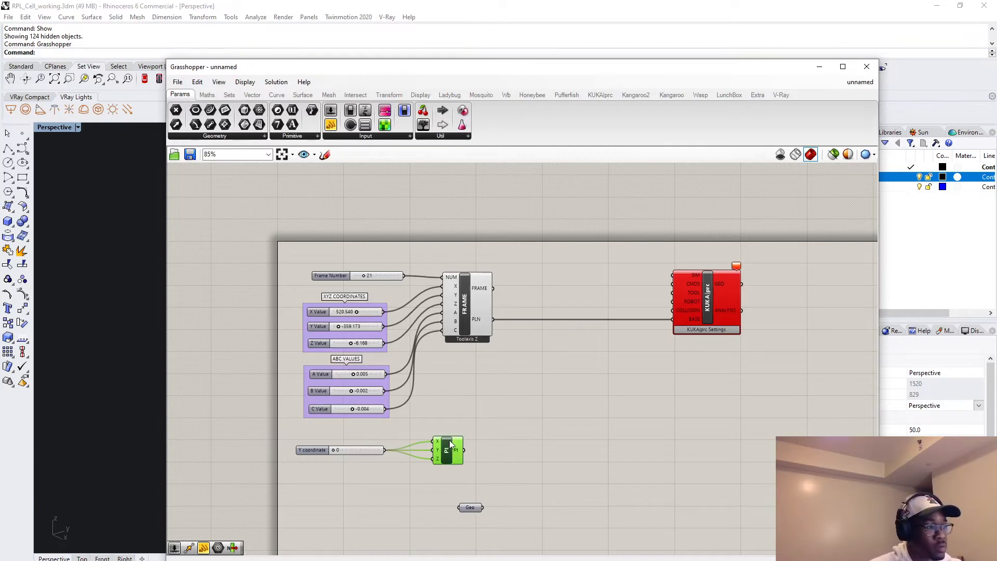
Duplicate the Construct Point component above the original and align the two below the Frame component.
{"action": "left_click_drag", "start_coordinate": [457, 380], "coordinate": [457, 382], "text": "alt"}
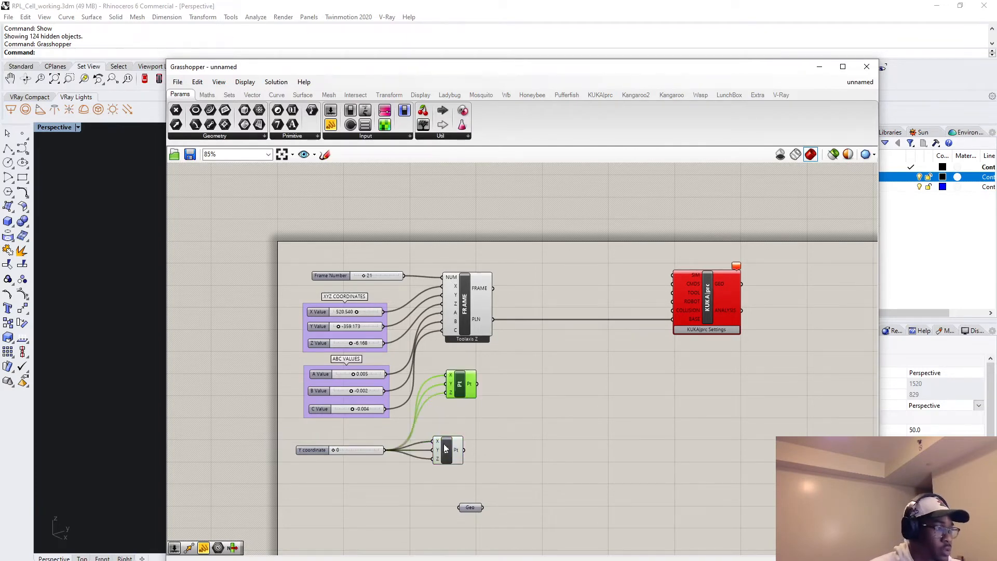
{"action": "left_click_drag", "start_coordinate": [443, 450], "coordinate": [469, 455]}
{"action": "left_click_drag", "start_coordinate": [474, 395], "coordinate": [490, 395]}
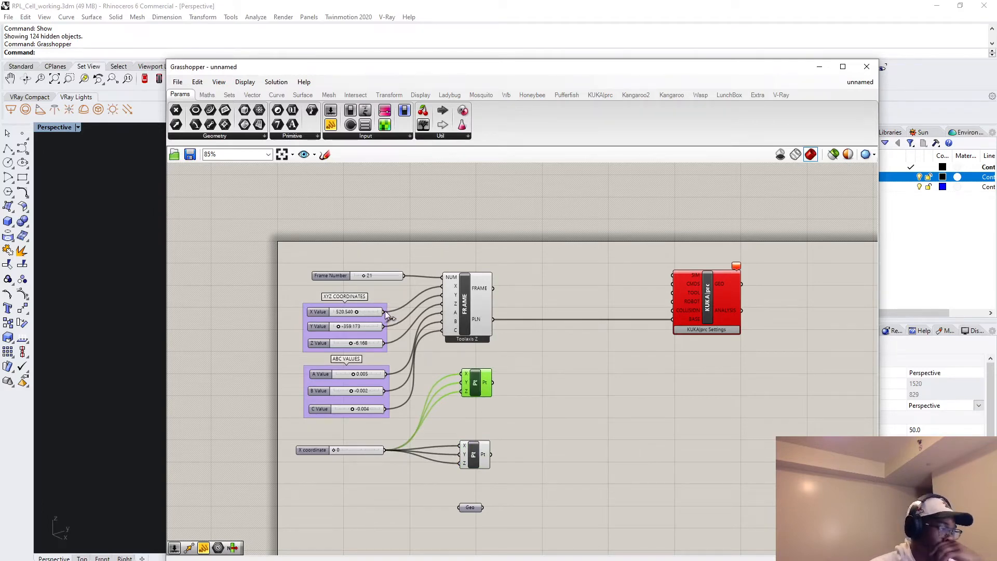
Connect the X Value, Y Value and Z Value sliders to the X, Y and Z inputs of the upper Construct Point component.
{"action": "left_click_drag", "start_coordinate": [385, 312], "coordinate": [460, 374]}
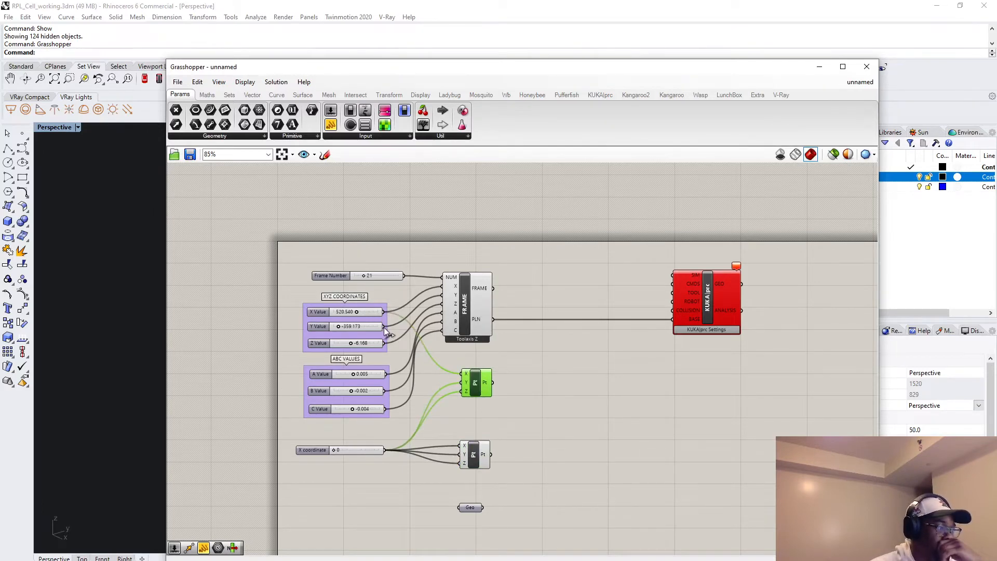
{"action": "left_click_drag", "start_coordinate": [385, 327], "coordinate": [460, 391]}
{"action": "left_click", "coordinate": [480, 413]}
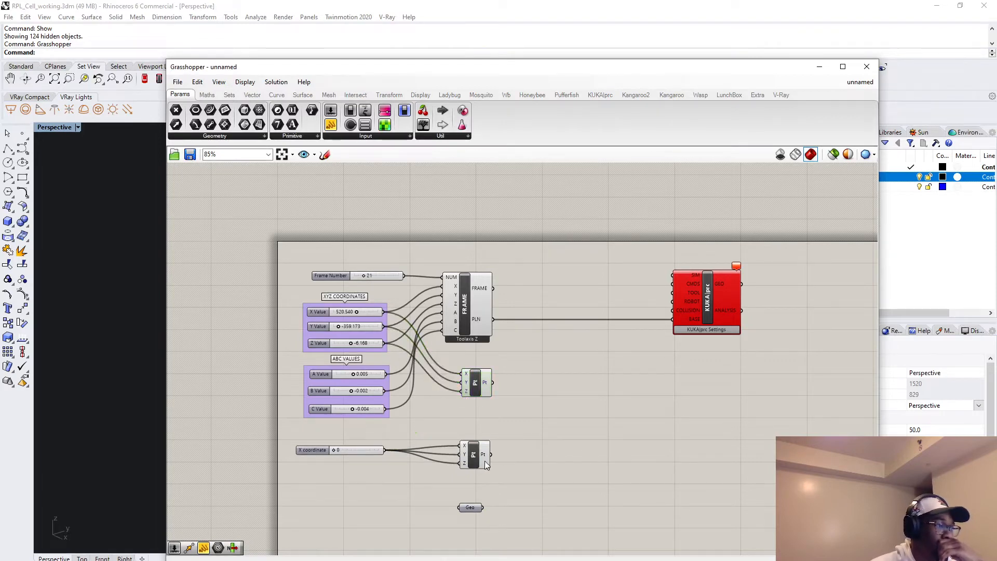
Rename the lower Construct Point component as WORLD POINT.
{"action": "left_click", "coordinate": [475, 461]}
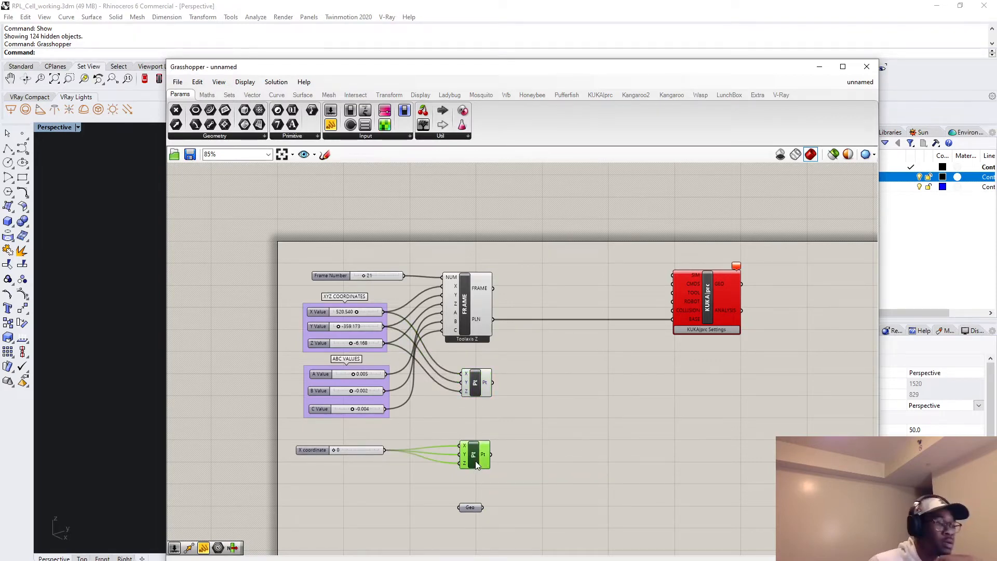
{"action": "right_click", "coordinate": [475, 461]}
{"action": "type", "text": "W"}
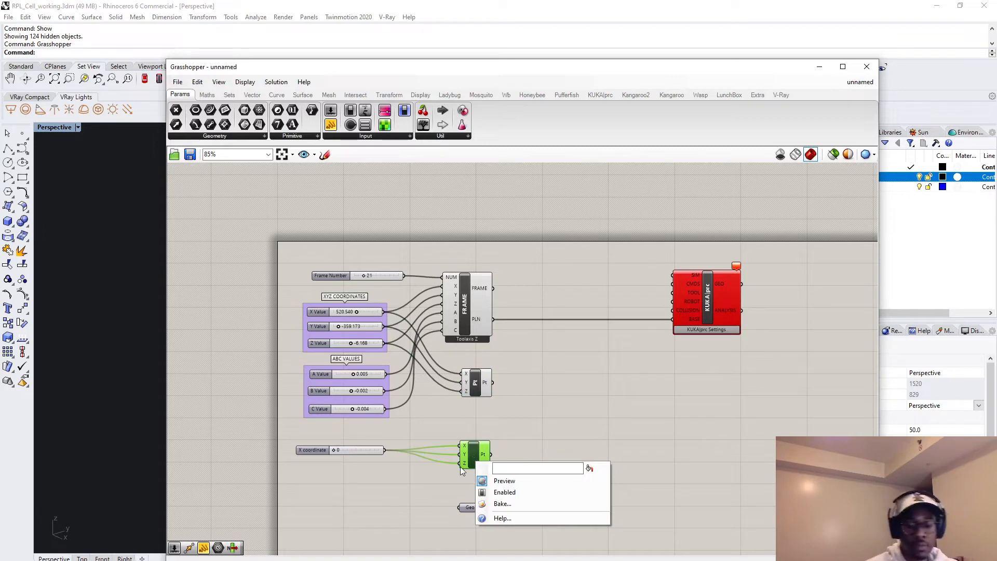
{"action": "type", "text": "ORLD "}
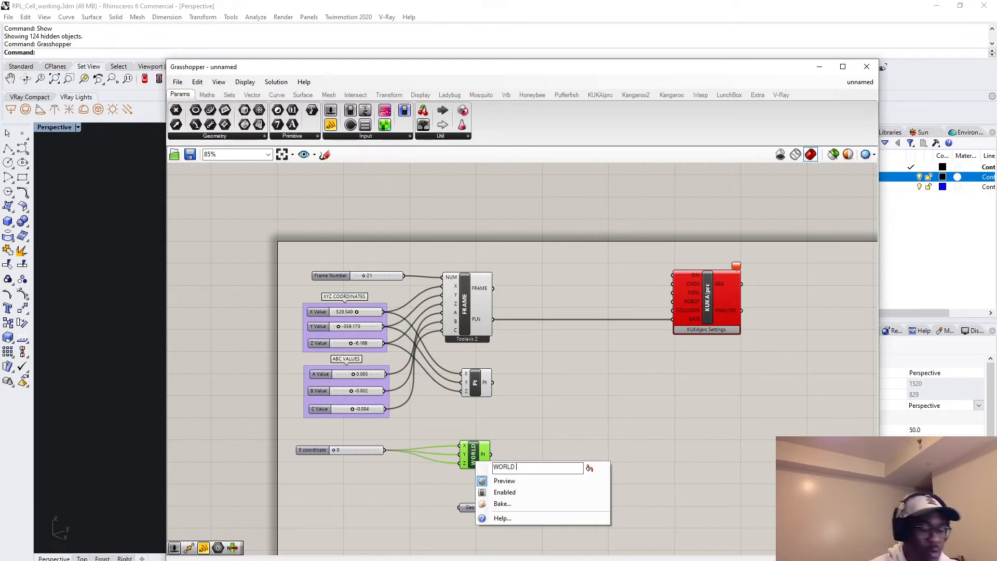
{"action": "type", "text": " POINT"}
{"action": "key", "text": "Return"}
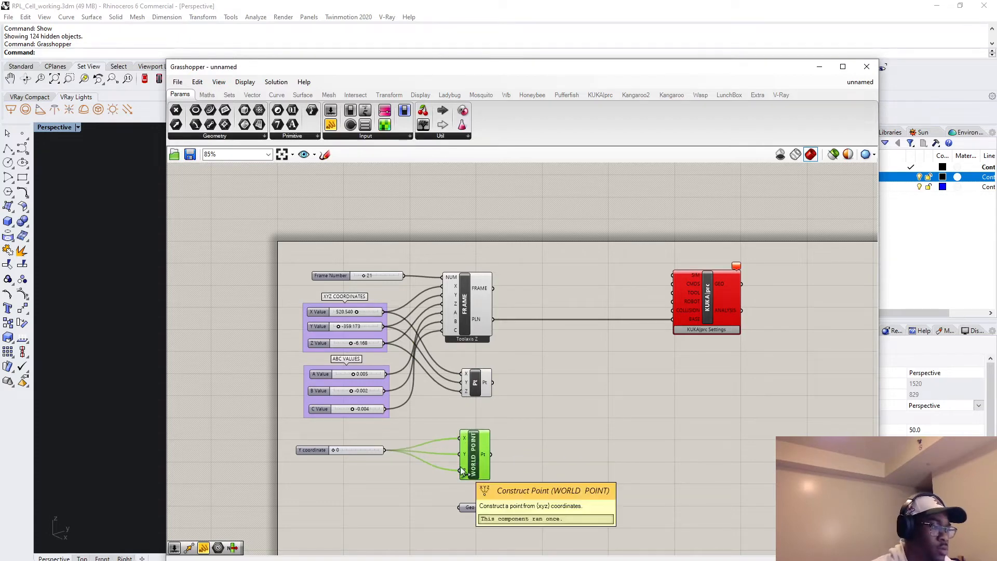
Rename the upper Construct Point component as KUKA ORIGIN.
{"action": "left_click", "coordinate": [478, 382]}
{"action": "right_click", "coordinate": [478, 382]}
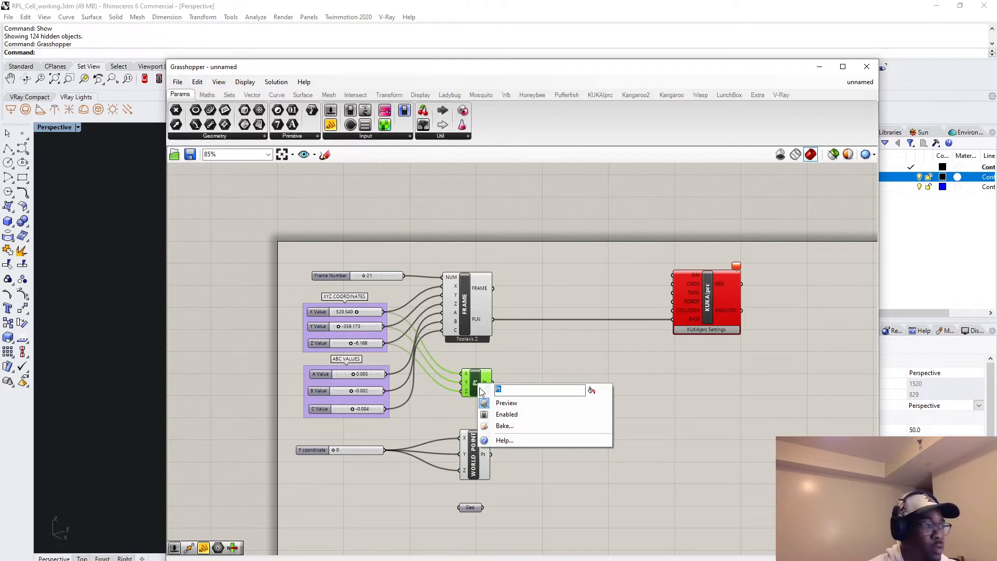
{"action": "type", "text": "KUKA O"}
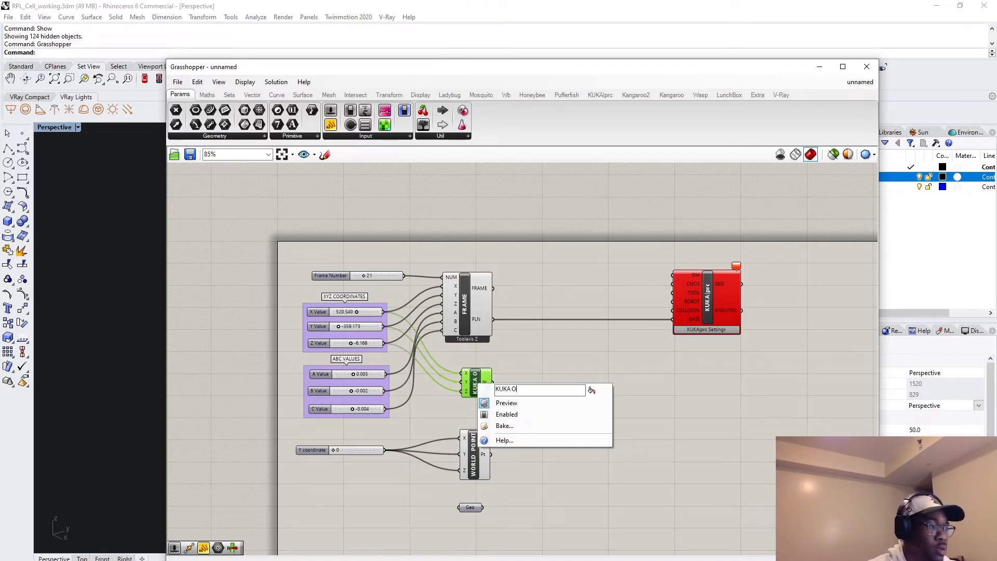
{"action": "key", "text": "BackSpace"}
{"action": "type", "text": "BASE"}
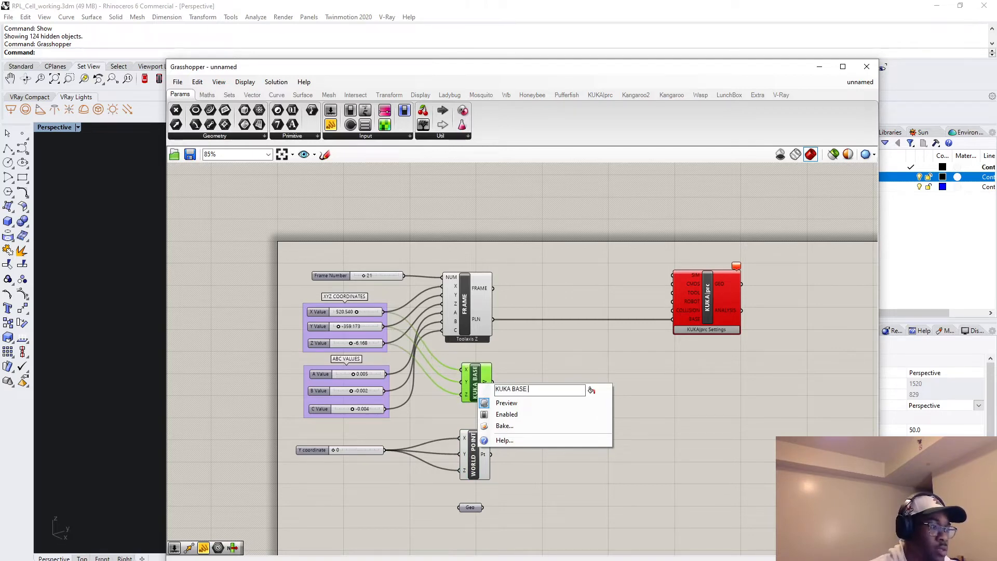
{"action": "key", "text": "BackSpace"}
{"action": "key", "text": "BackSpace"}
{"action": "key", "text": "BackSpace"}
{"action": "key", "text": "BackSpace"}
{"action": "key", "text": "BackSpace"}
{"action": "type", "text": "OR"}
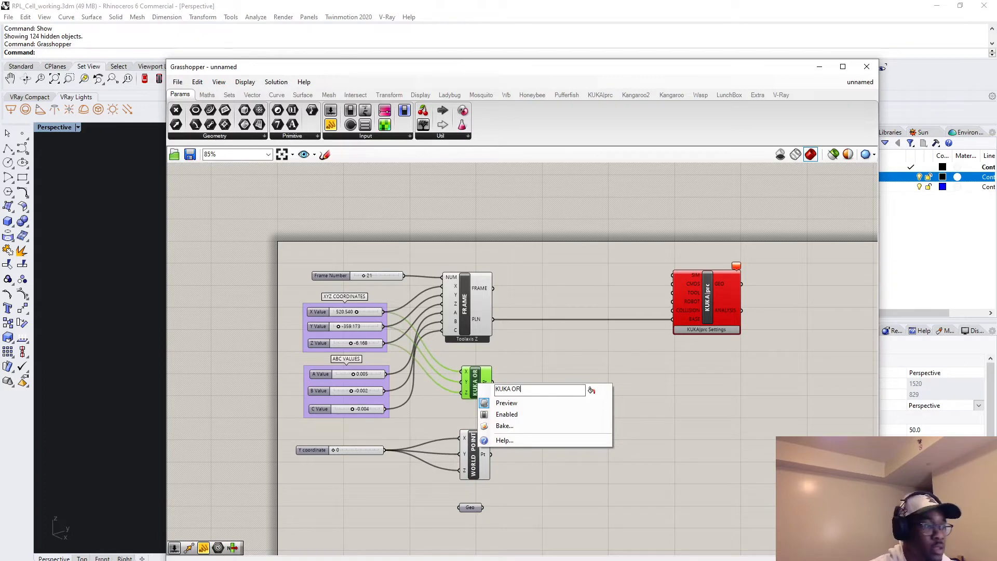
{"action": "type", "text": "IGIN"}
{"action": "key", "text": "Return"}
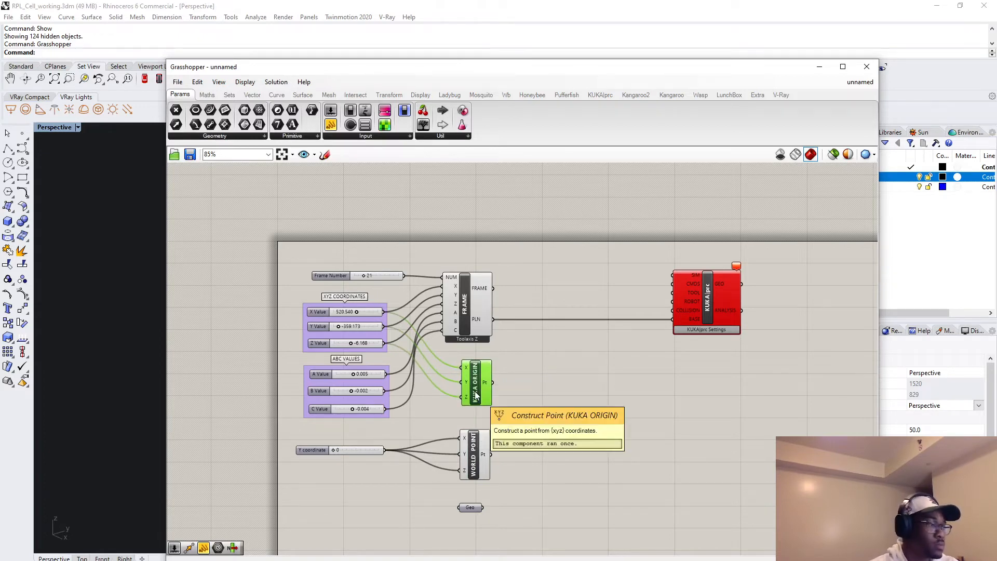
{"action": "left_click", "coordinate": [544, 451]}
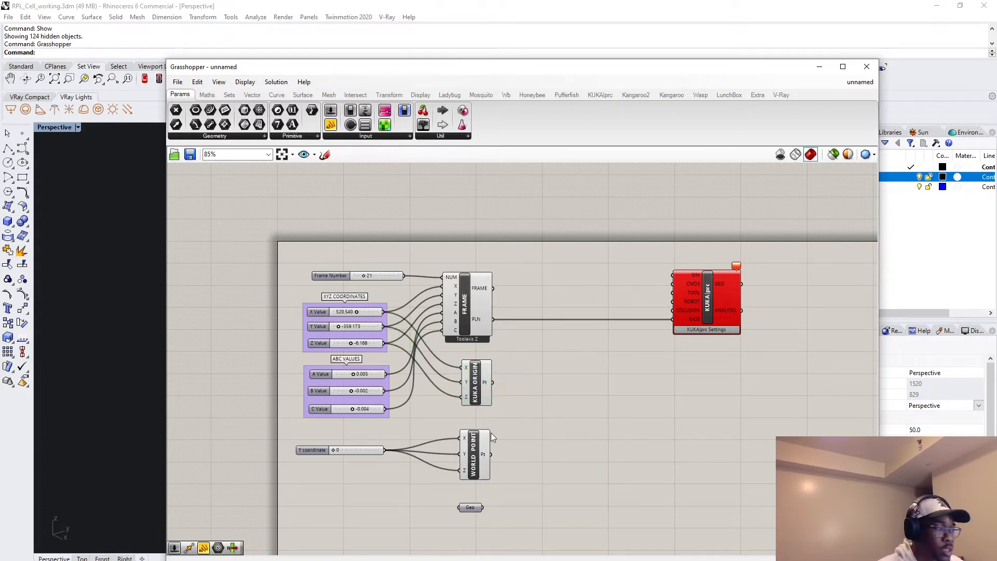
Align the zero slider under the ABC VALUES group, then place the Geo parameter below it and rename it WORKING CELL.
{"action": "left_click_drag", "start_coordinate": [324, 451], "coordinate": [335, 455]}
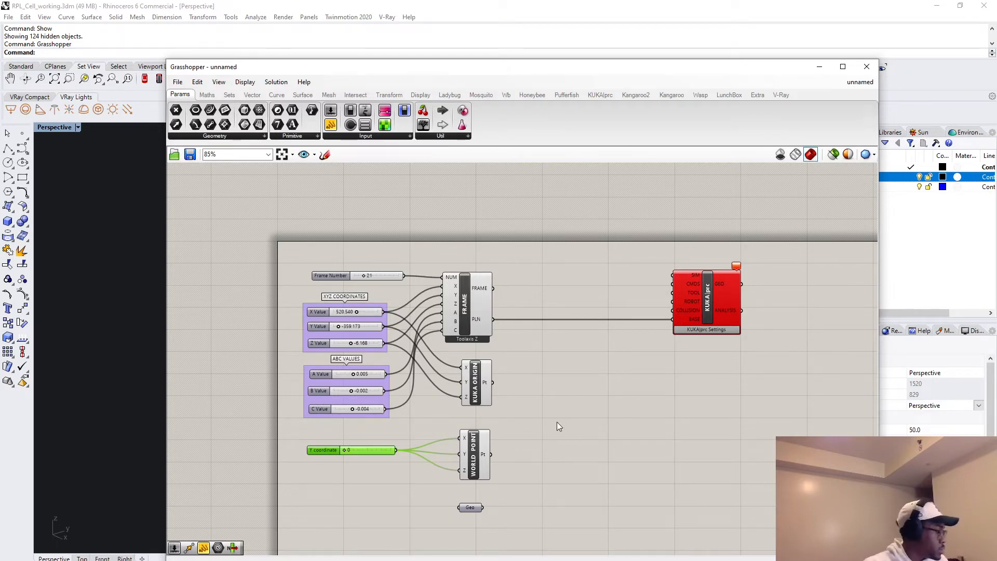
{"action": "left_click", "coordinate": [470, 508]}
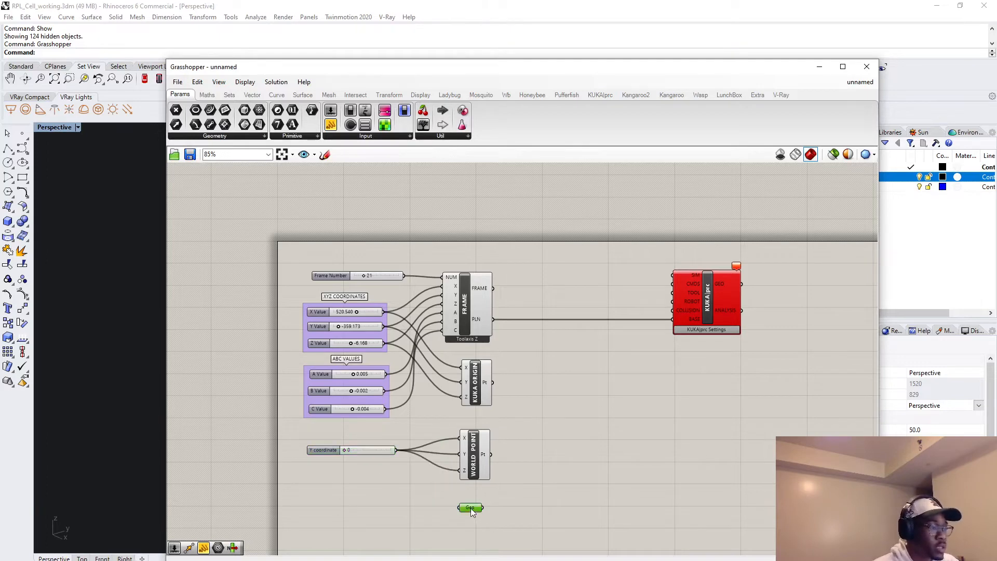
{"action": "left_click_drag", "start_coordinate": [473, 511], "coordinate": [331, 506]}
{"action": "right_click", "coordinate": [330, 504]}
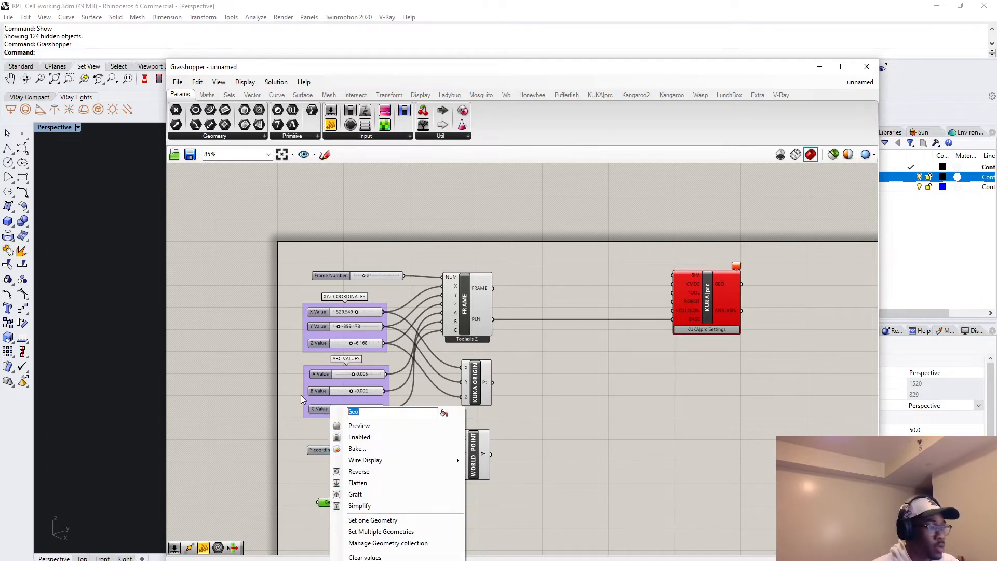
{"action": "type", "text": "WORKIN"}
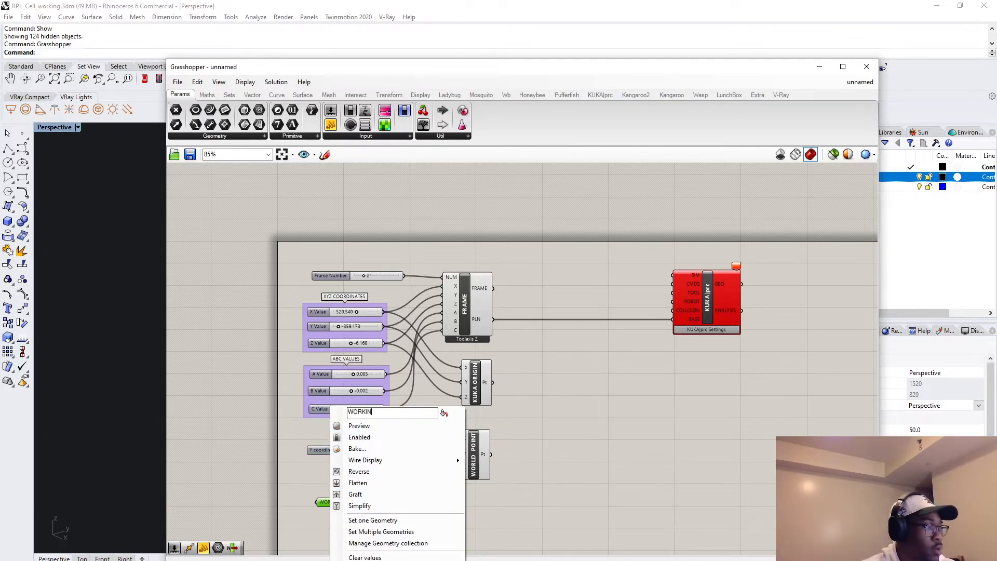
{"action": "type", "text": "G CELL"}
{"action": "key", "text": "Return"}
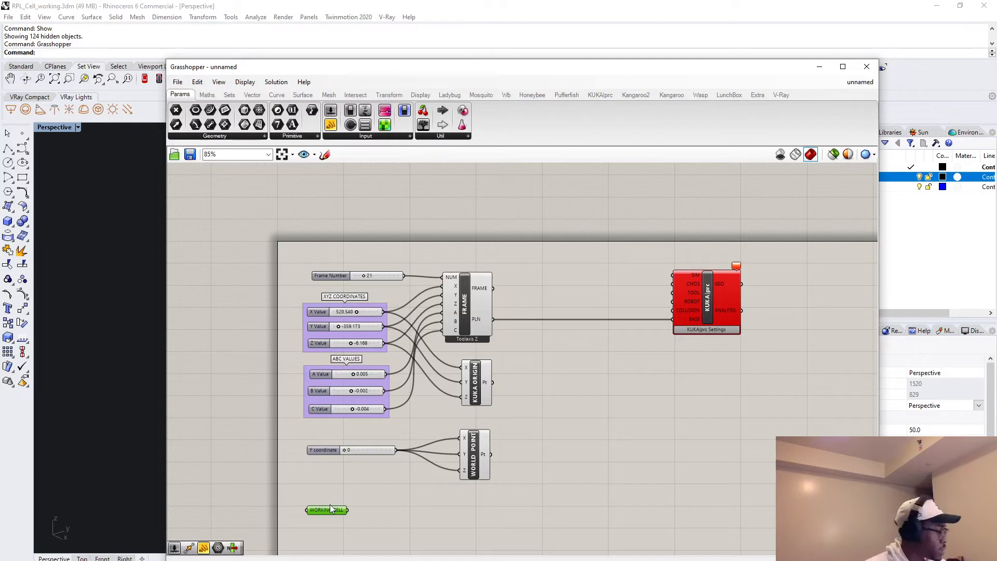
Add a Vector 2Pt component and connect KUKA ORIGIN to its A input and WORLD POINT to its B input.
{"action": "double_click", "coordinate": [609, 406]}
{"action": "type", "text": "VE"}
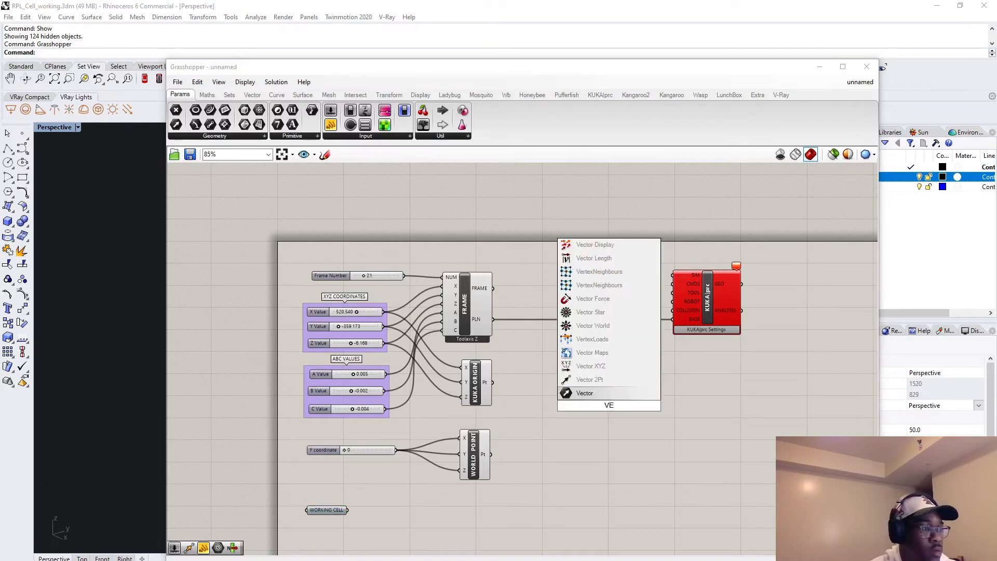
{"action": "key", "text": "Up"}
{"action": "key", "text": "Return"}
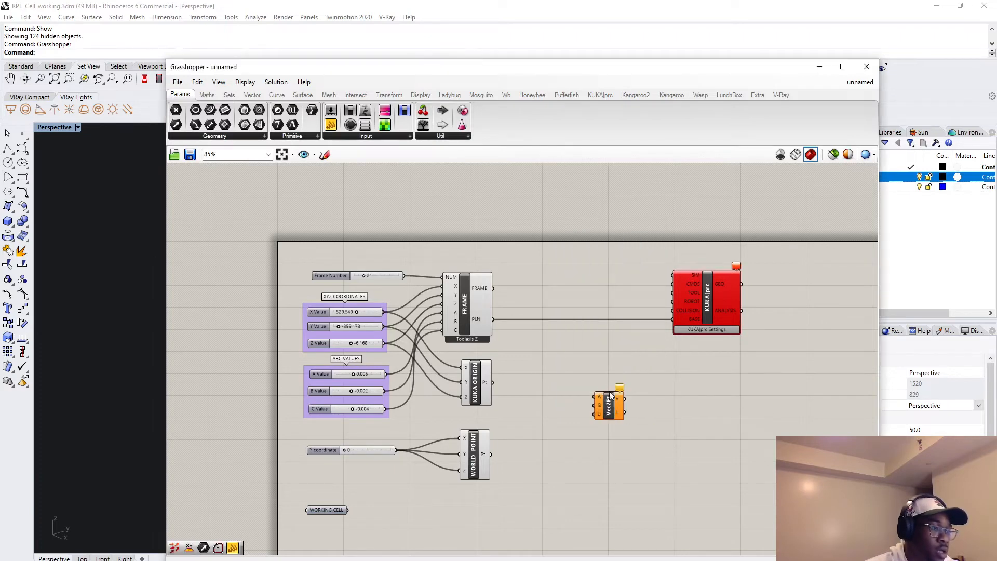
{"action": "left_click_drag", "start_coordinate": [611, 395], "coordinate": [627, 399]}
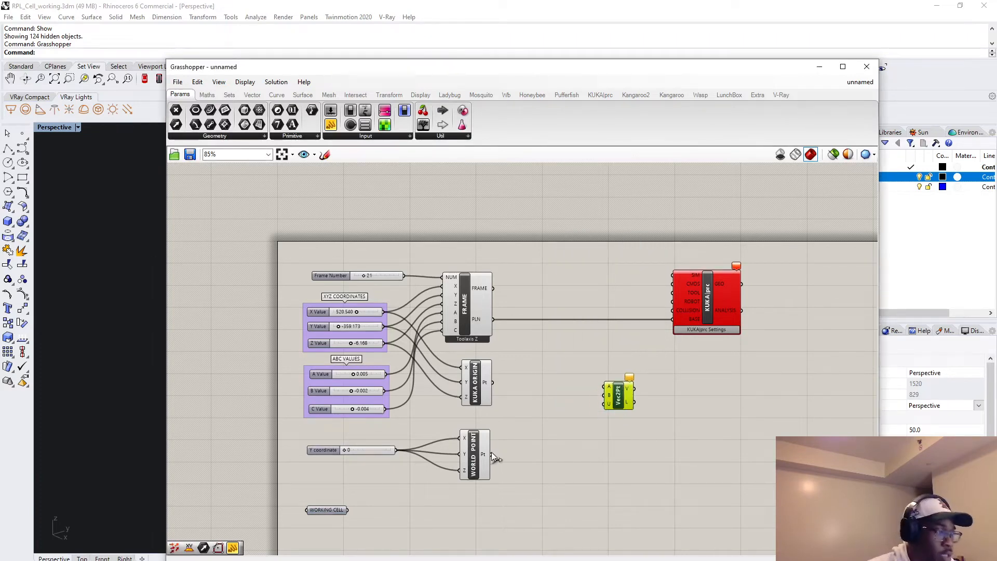
{"action": "left_click_drag", "start_coordinate": [494, 382], "coordinate": [606, 390]}
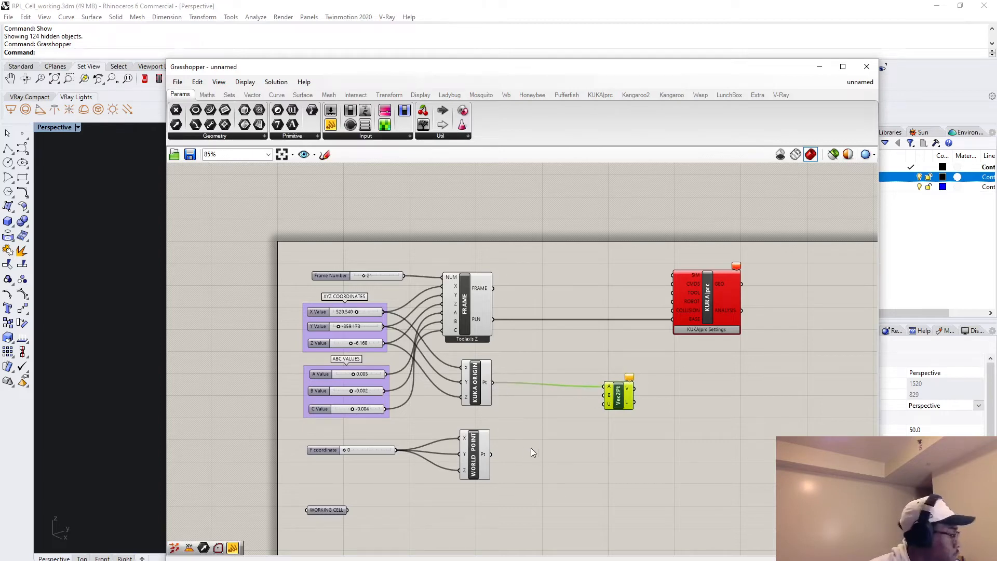
{"action": "left_click_drag", "start_coordinate": [497, 455], "coordinate": [578, 399]}
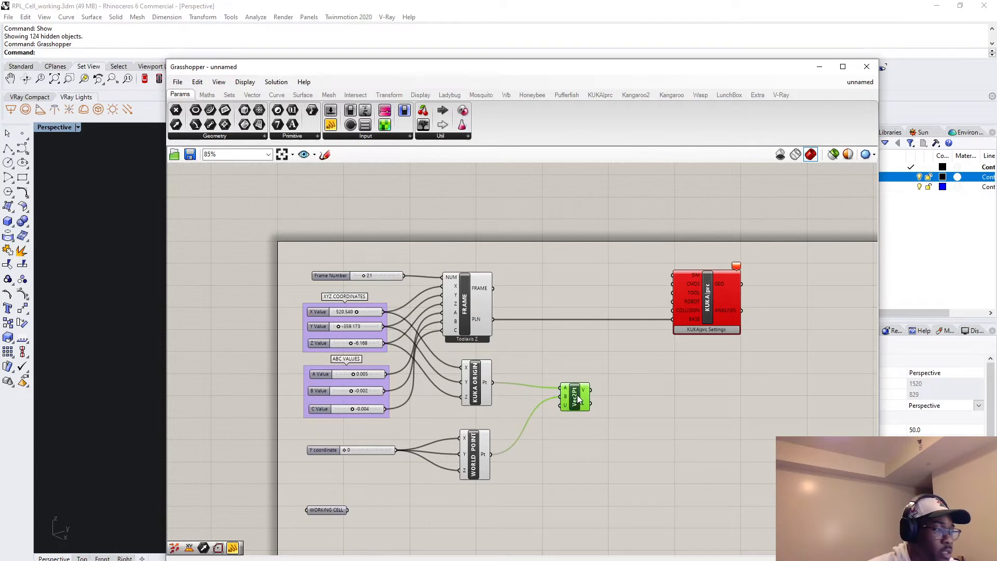
{"action": "double_click", "coordinate": [570, 456]}
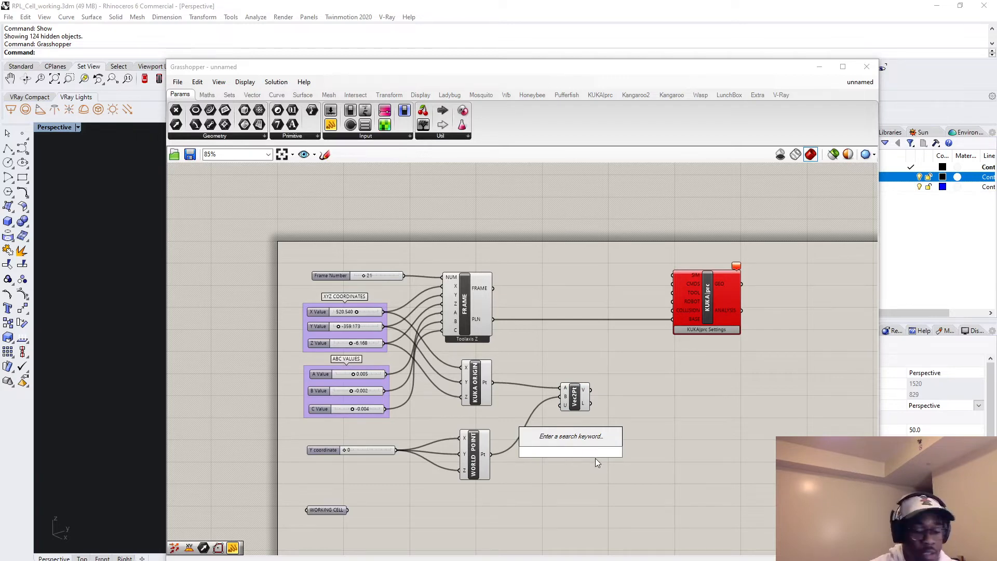
{"action": "type", "text": "VECTOR"}
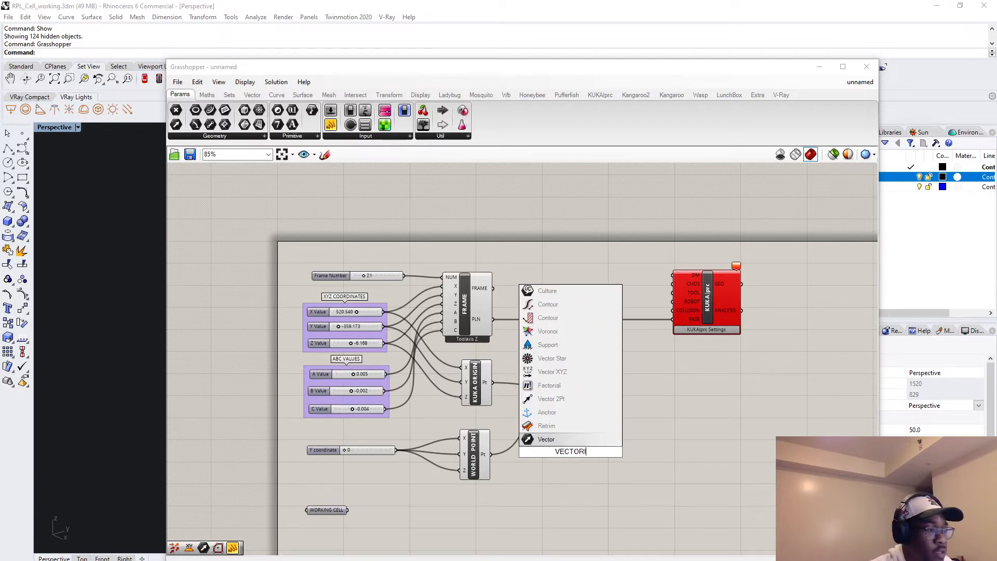
{"action": "type", "text": "SUAL"}
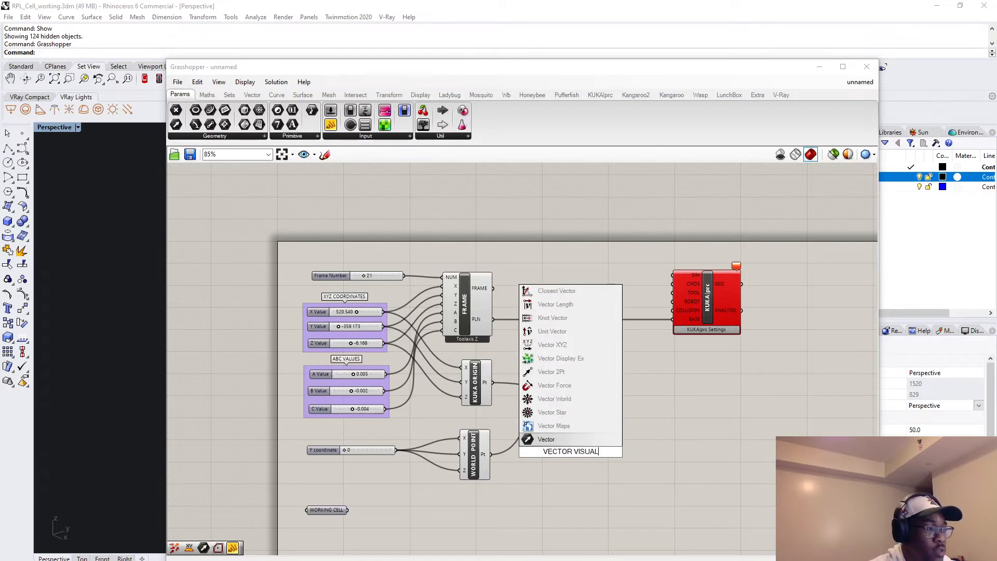
{"action": "type", "text": "Ization"}
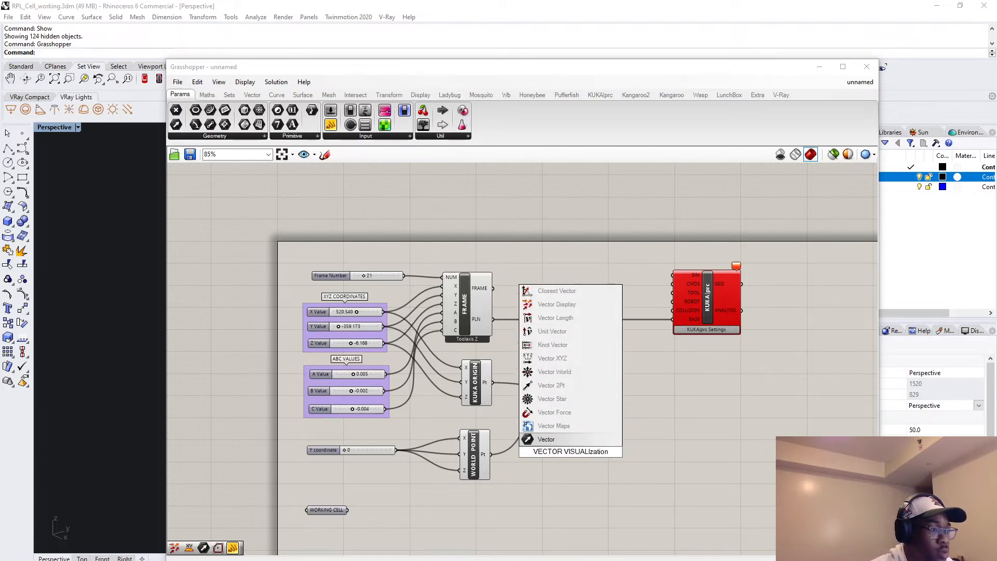
{"action": "left_click", "coordinate": [596, 458]}
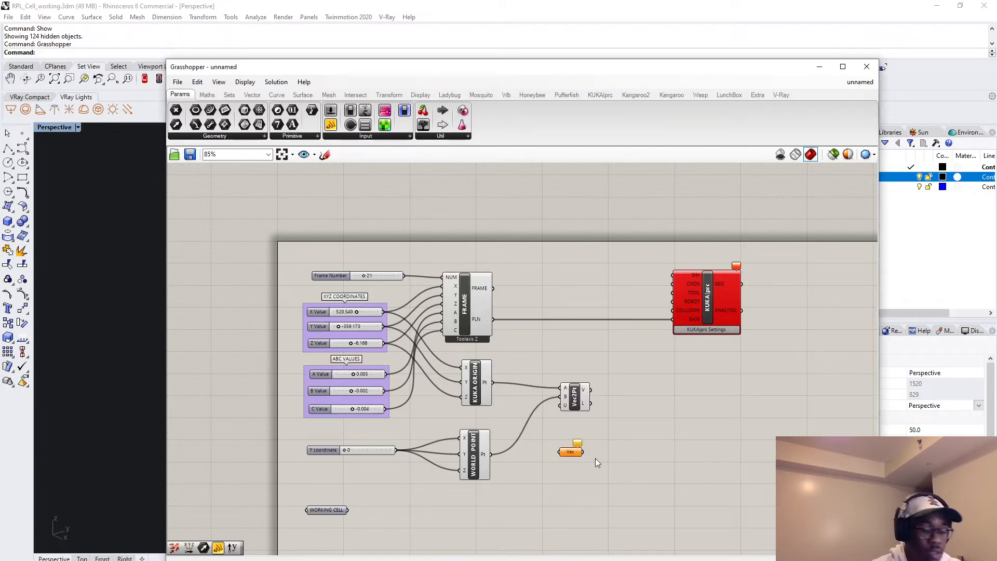
Add a Vector Display component below Vector 2Pt, feeding it the V output as the vector and WORLD POINT as the anchor.
{"action": "double_click", "coordinate": [595, 458]}
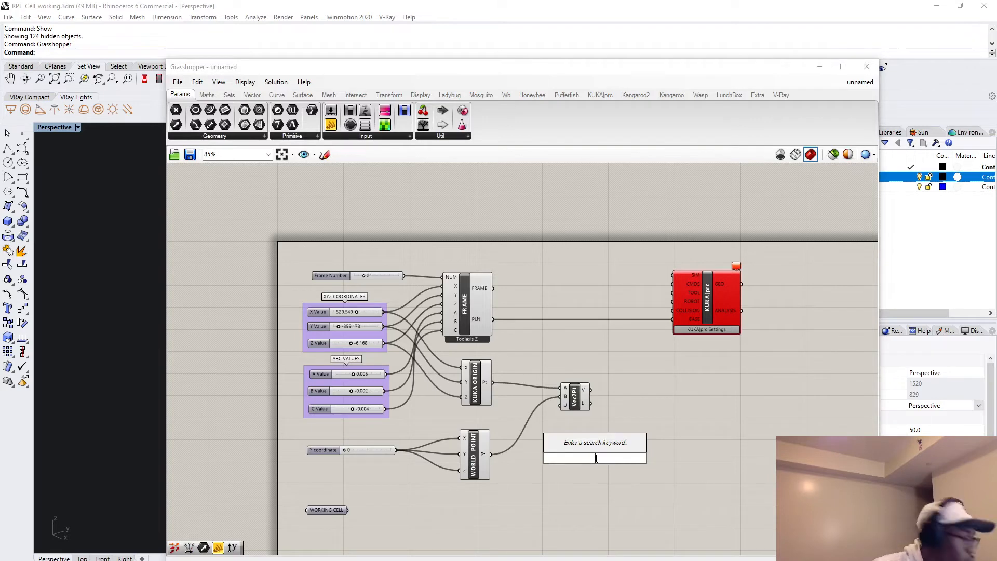
{"action": "type", "text": "VD"}
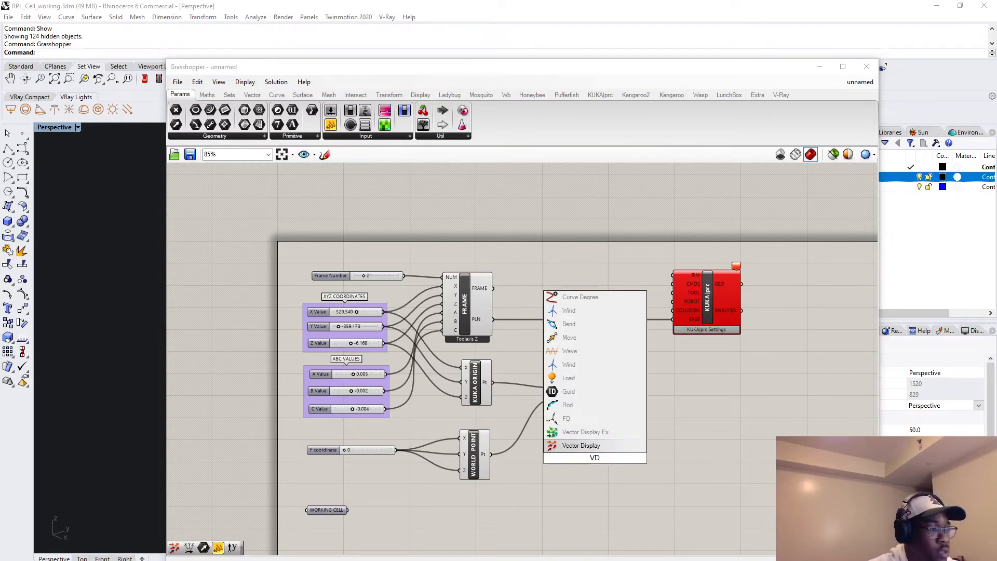
{"action": "key", "text": "Return"}
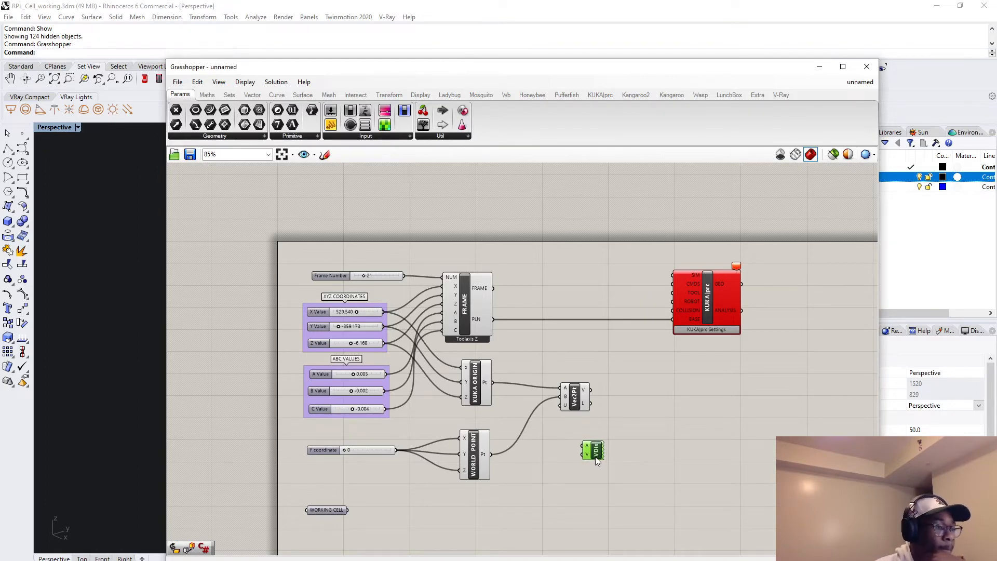
{"action": "left_click_drag", "start_coordinate": [591, 390], "coordinate": [581, 452]}
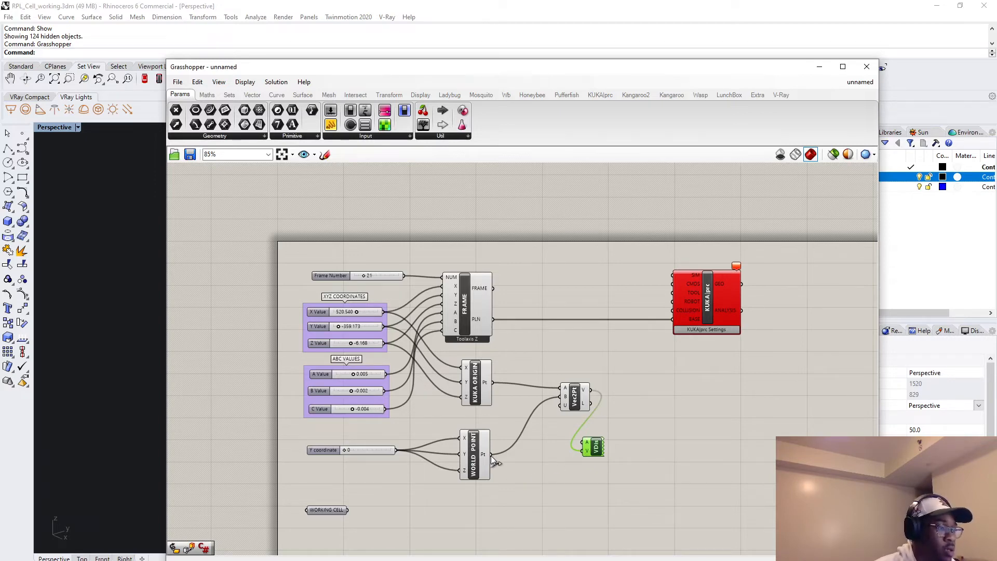
{"action": "left_click_drag", "start_coordinate": [491, 456], "coordinate": [586, 445]}
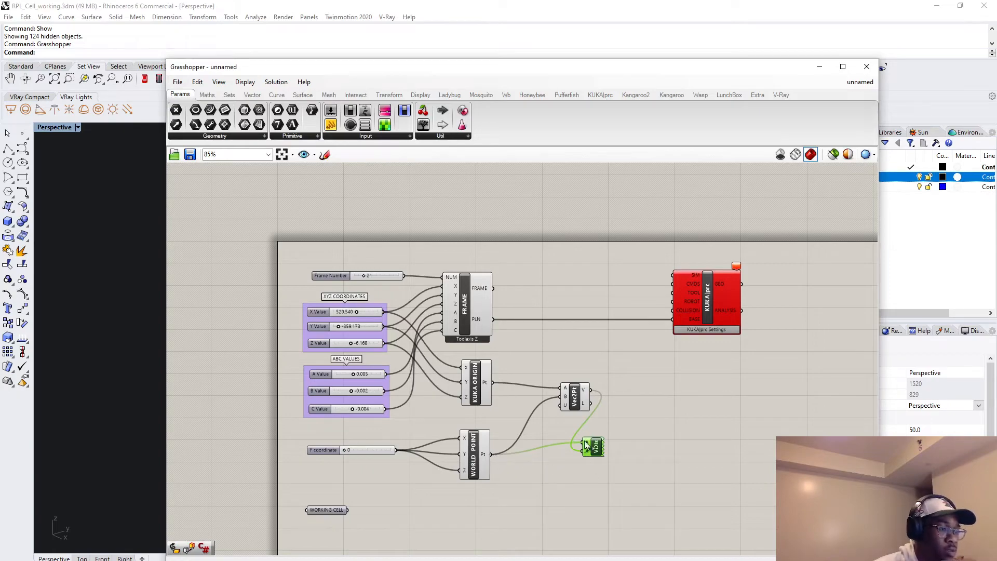
Move the Grasshopper window down to uncover the Rhino viewport and examine the displayed vector around the plate in the cell.
{"action": "left_click_drag", "start_coordinate": [656, 68], "coordinate": [629, 487]}
{"action": "scroll", "coordinate": [553, 417], "scroll_direction": "up", "scroll_amount": 5}
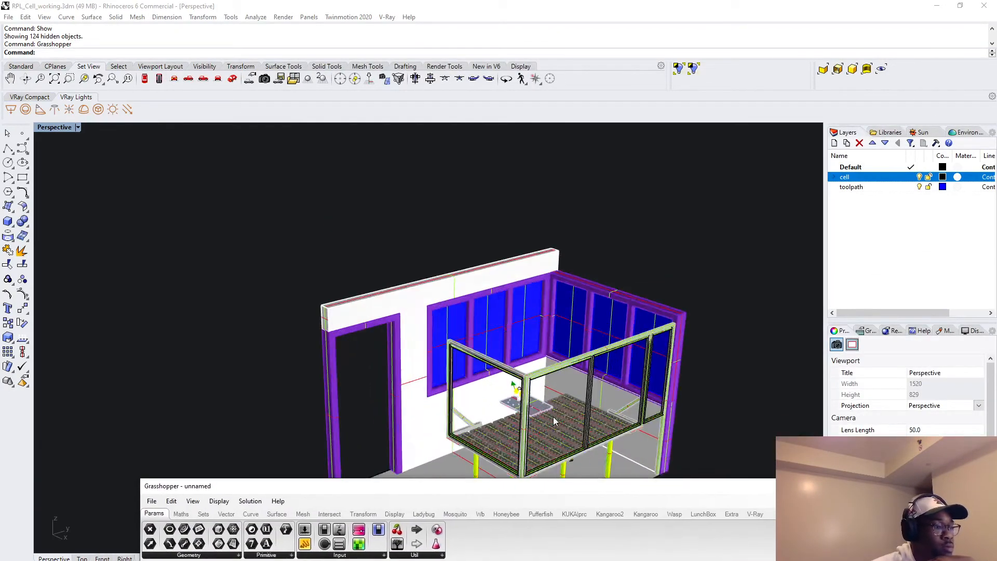
{"action": "scroll", "coordinate": [556, 418], "scroll_direction": "up", "scroll_amount": 8}
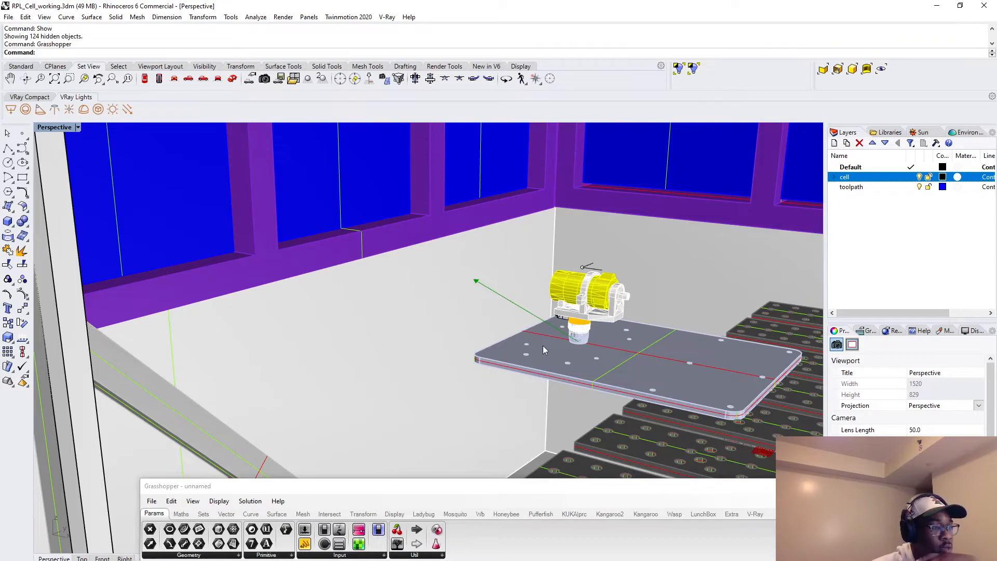
{"action": "scroll", "coordinate": [583, 342], "scroll_direction": "down", "scroll_amount": 5}
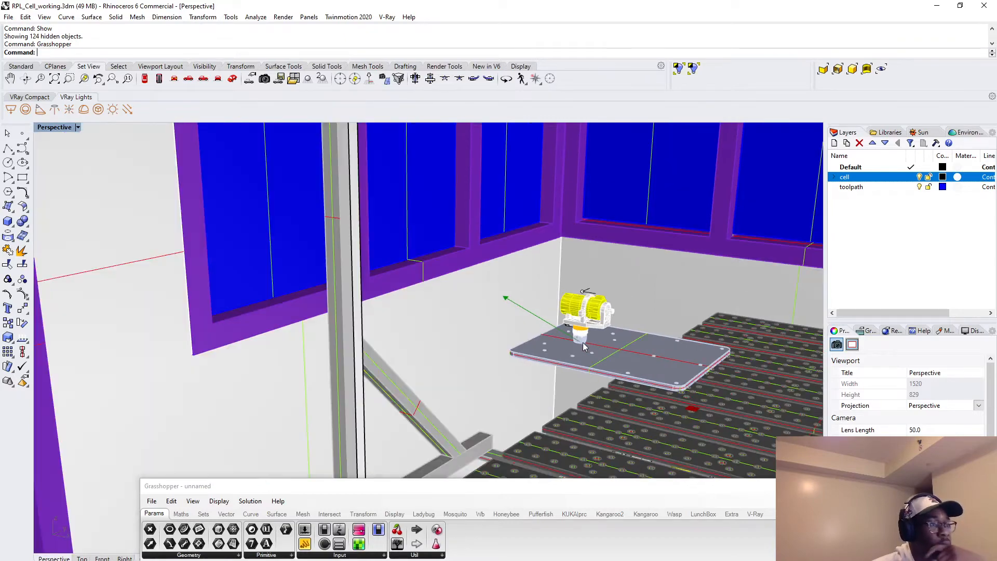
Undo the accidental drag, then expand the cell layer and select the tool_changer_adapter mesh on the plate to identify its layer.
{"action": "left_click_drag", "start_coordinate": [538, 283], "coordinate": [575, 338]}
{"action": "key", "text": "ctrl+z"}
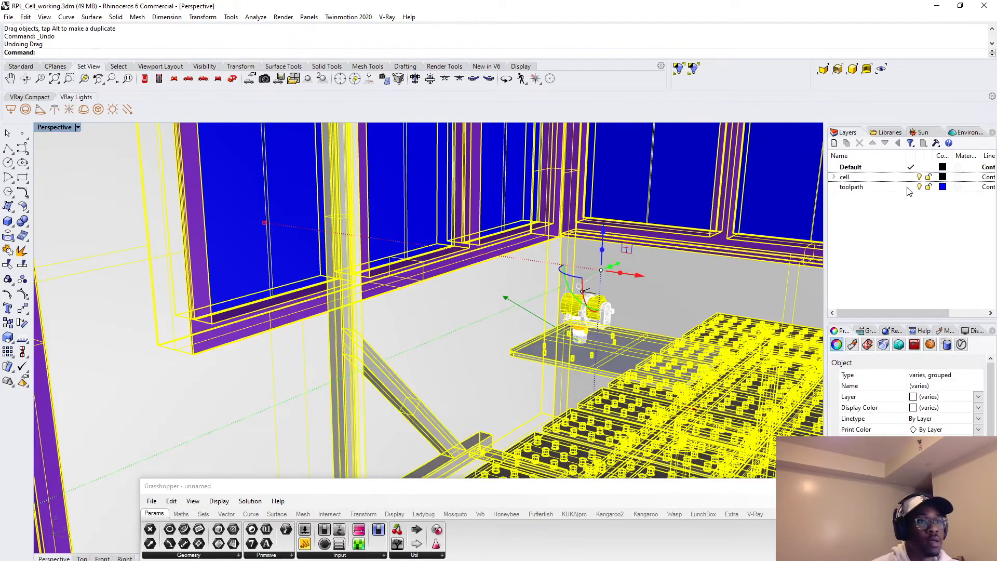
{"action": "left_click", "coordinate": [834, 177]}
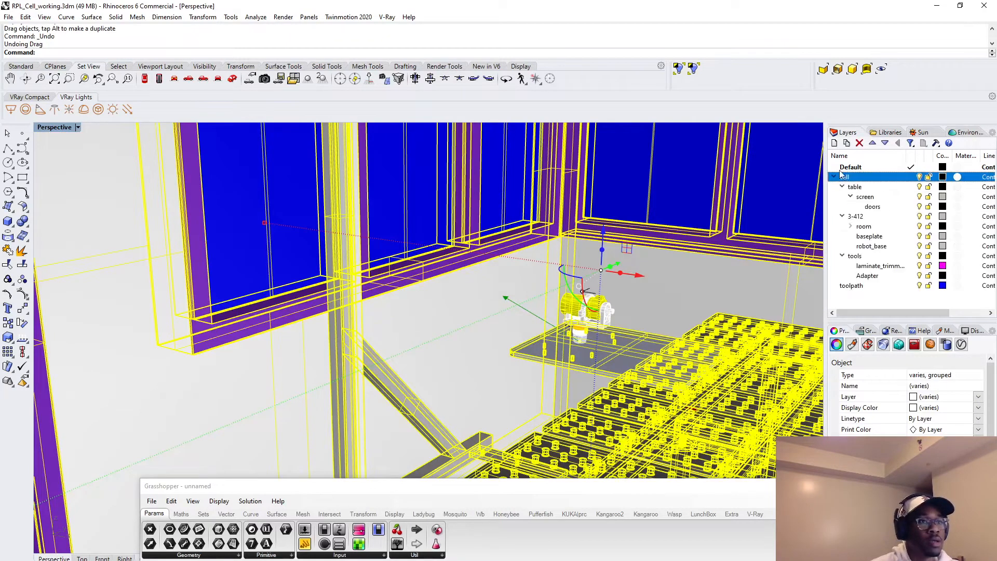
{"action": "left_click", "coordinate": [581, 336]}
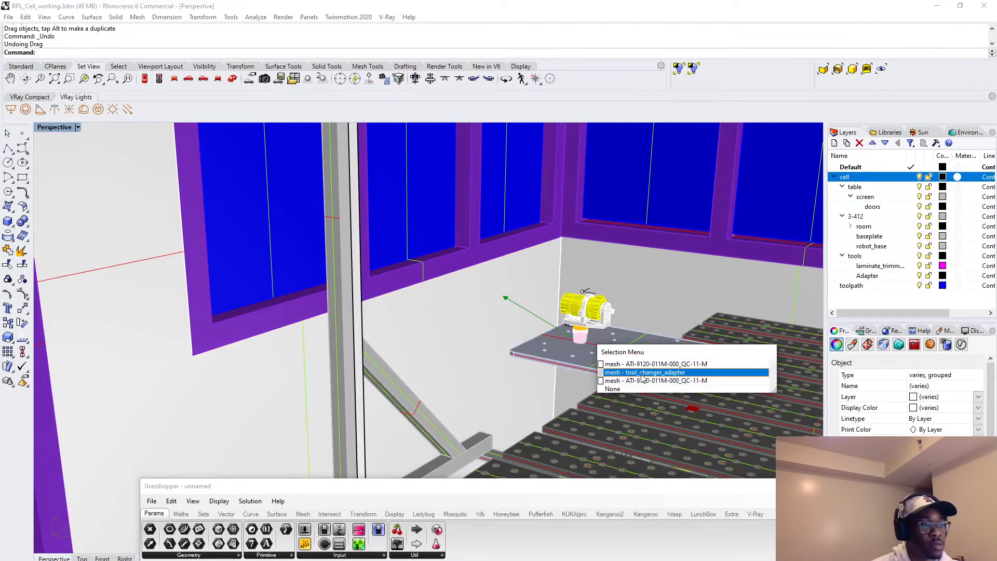
{"action": "left_click", "coordinate": [643, 373]}
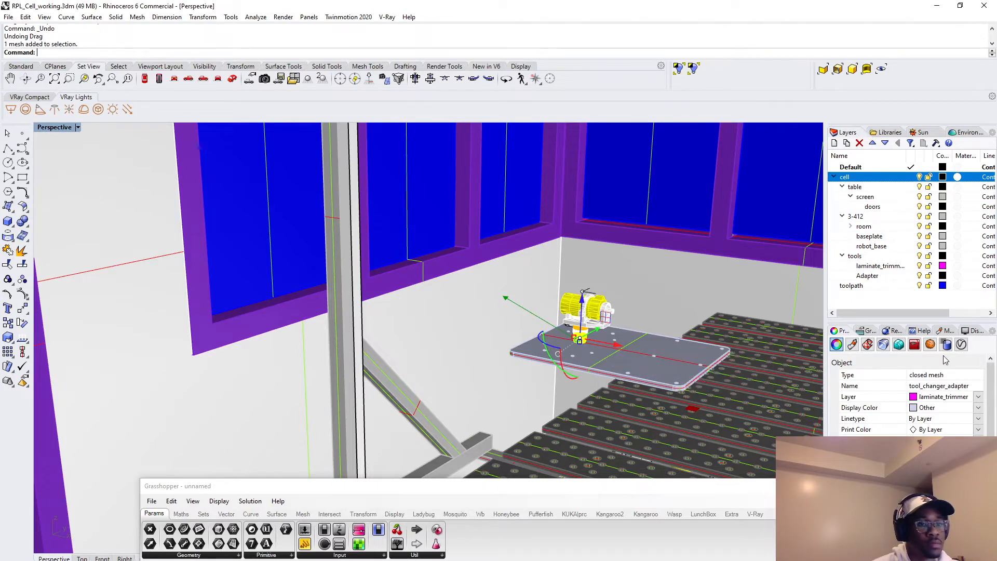
Hide the laminate_trimmer and Adapter tool layers, then collapse the tools layer group.
{"action": "left_click", "coordinate": [920, 265]}
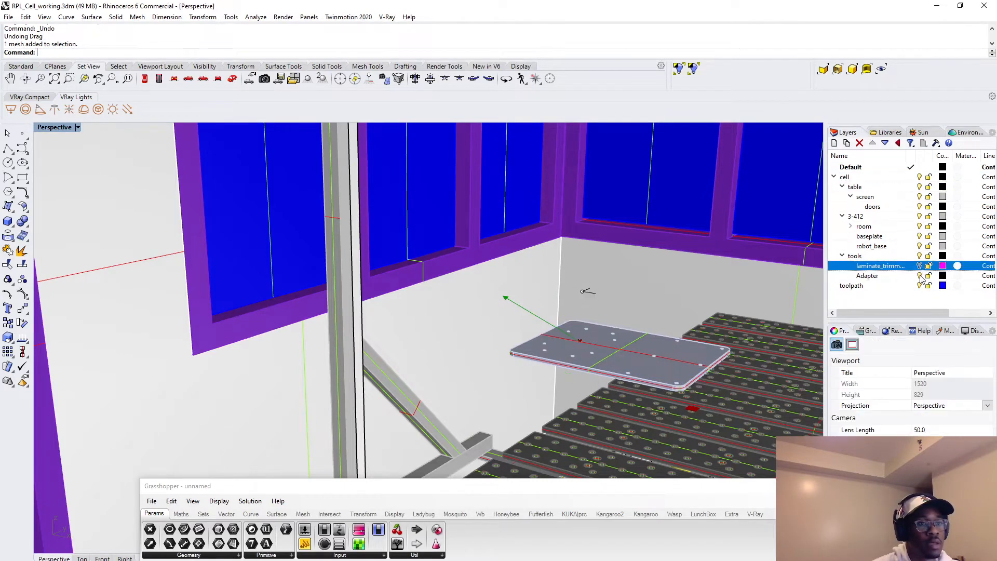
{"action": "left_click", "coordinate": [920, 276]}
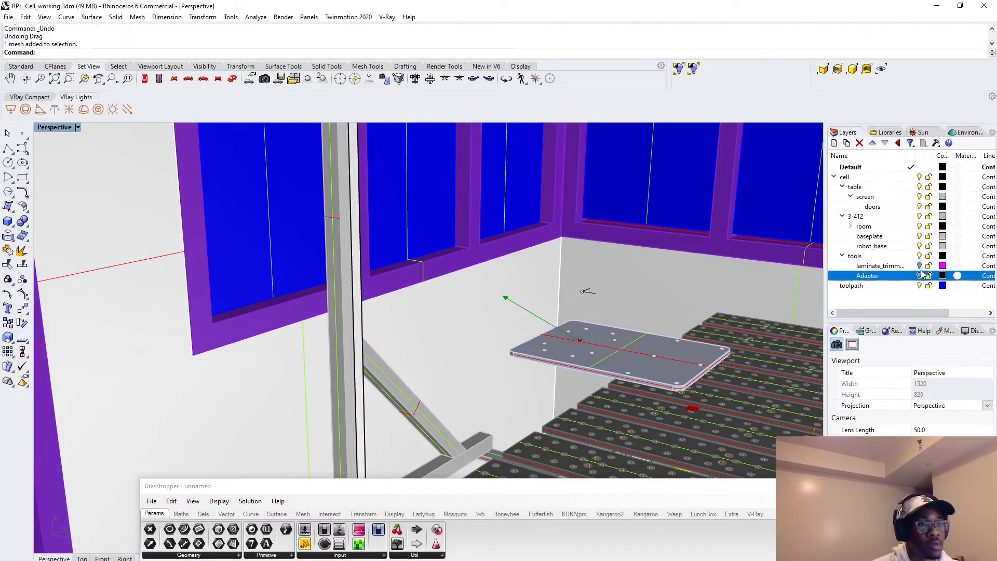
{"action": "left_click", "coordinate": [848, 260]}
{"action": "left_click", "coordinate": [843, 257]}
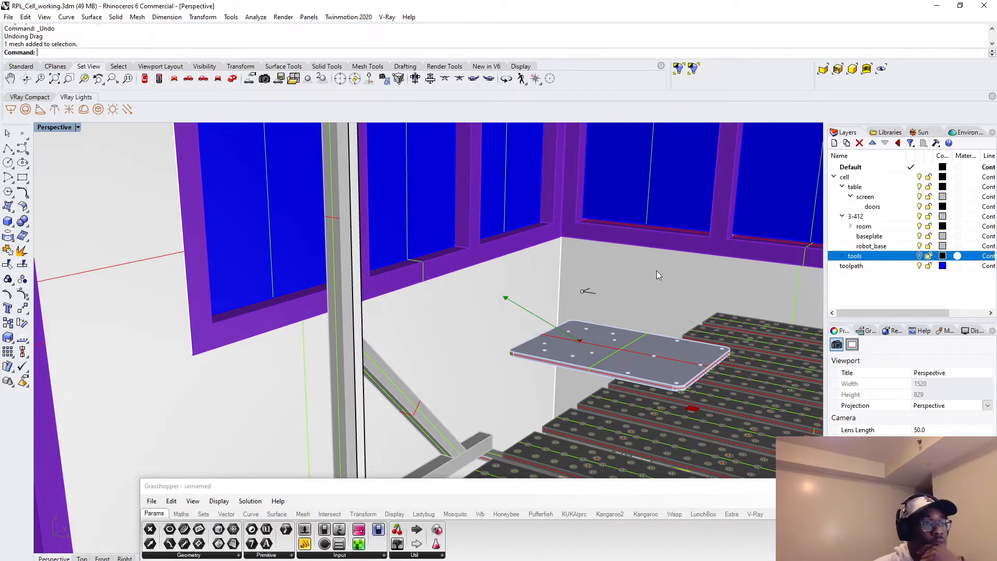
Identify the layer of the small curve above the plate, then make cell the current layer and hide the Default layer.
{"action": "left_click", "coordinate": [583, 295]}
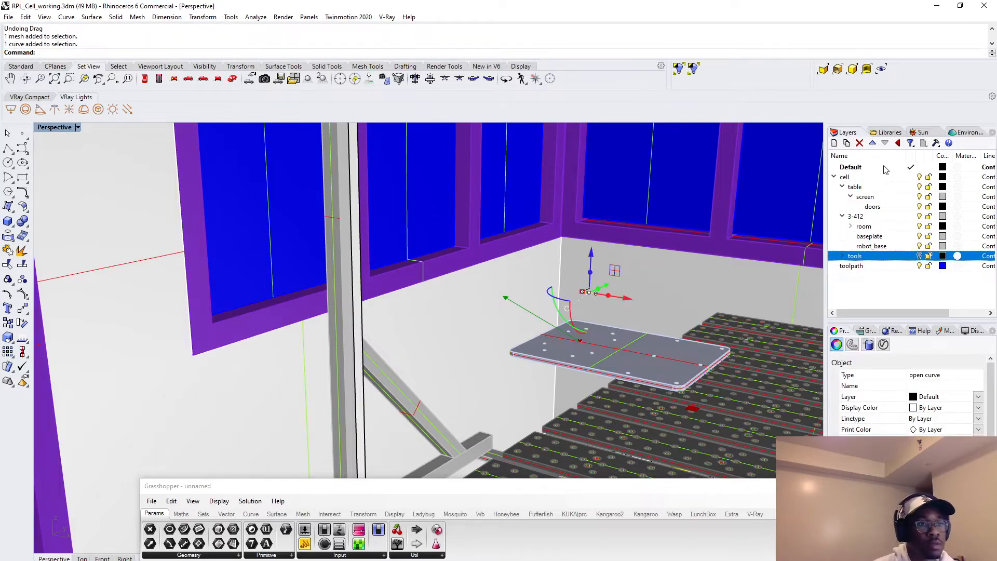
{"action": "left_click", "coordinate": [834, 178]}
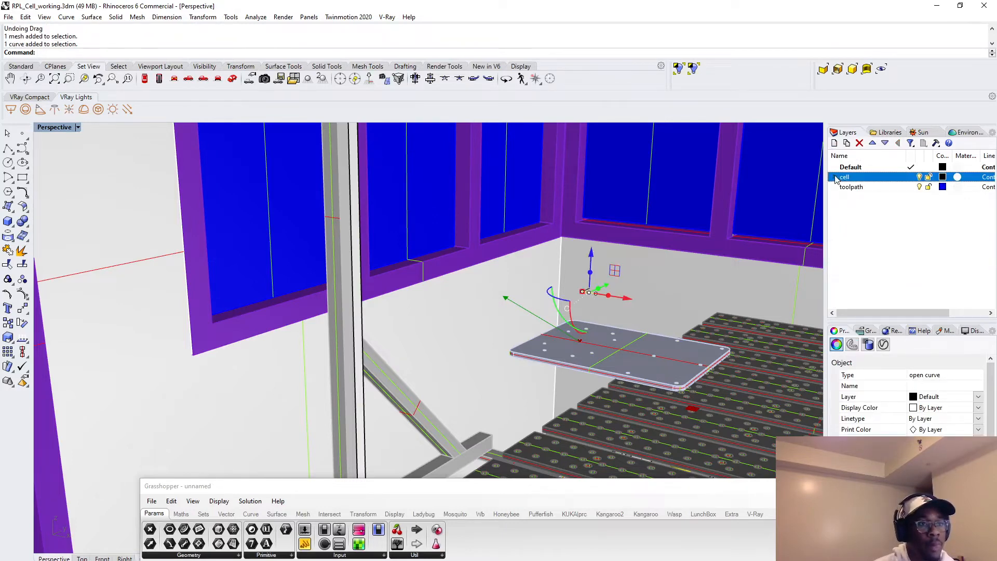
{"action": "double_click", "coordinate": [878, 180]}
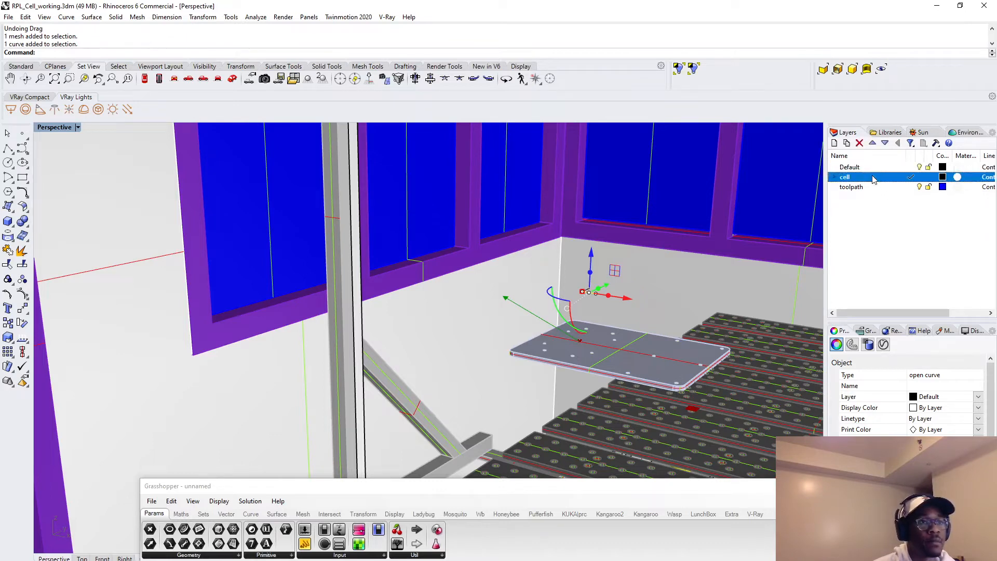
{"action": "left_click", "coordinate": [925, 167]}
{"action": "left_click", "coordinate": [684, 264]}
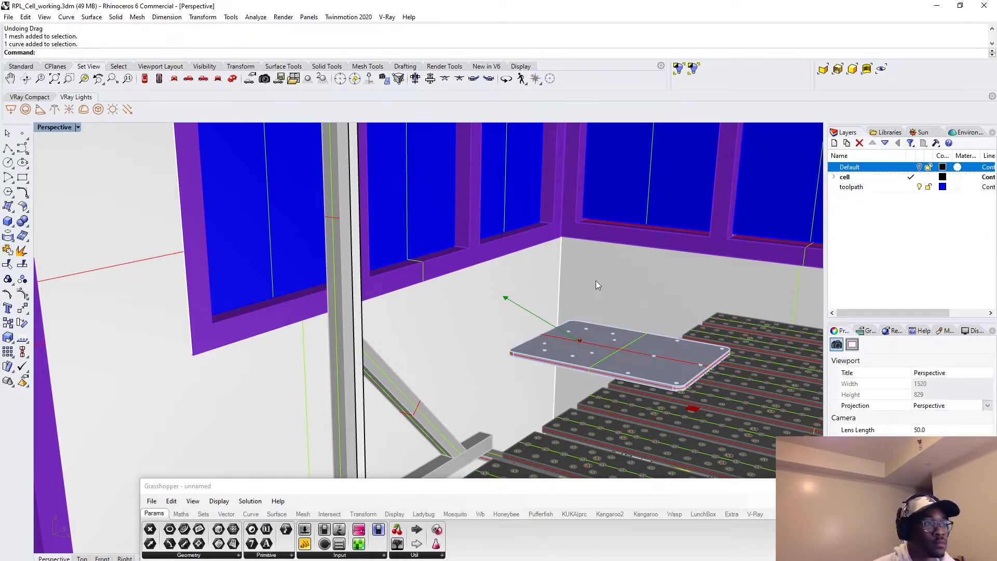
Bring the Grasshopper window back up and clear the geometry values stored in the WORKING CELL parameter.
{"action": "scroll", "coordinate": [595, 276], "scroll_direction": "down", "scroll_amount": 10}
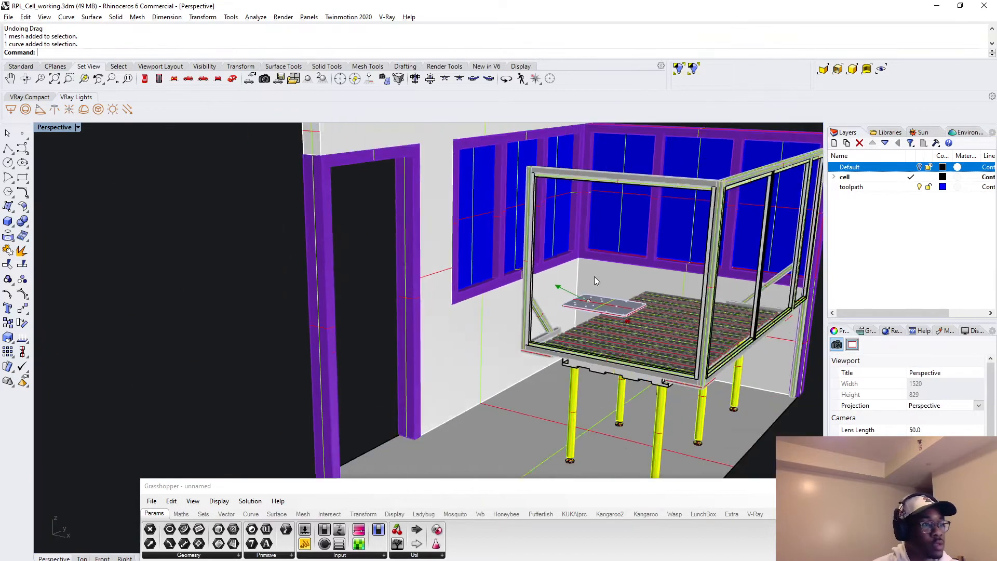
{"action": "key", "text": "alt"}
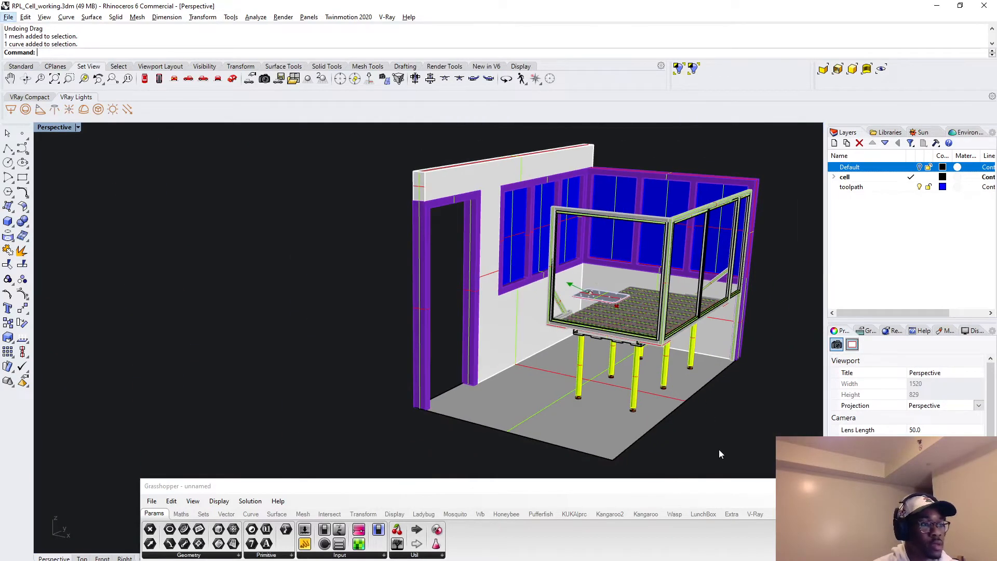
{"action": "left_click", "coordinate": [718, 480]}
{"action": "left_click_drag", "start_coordinate": [719, 481], "coordinate": [715, 212]}
{"action": "scroll", "coordinate": [488, 502], "scroll_direction": "up", "scroll_amount": 6}
{"action": "right_click", "coordinate": [490, 505]}
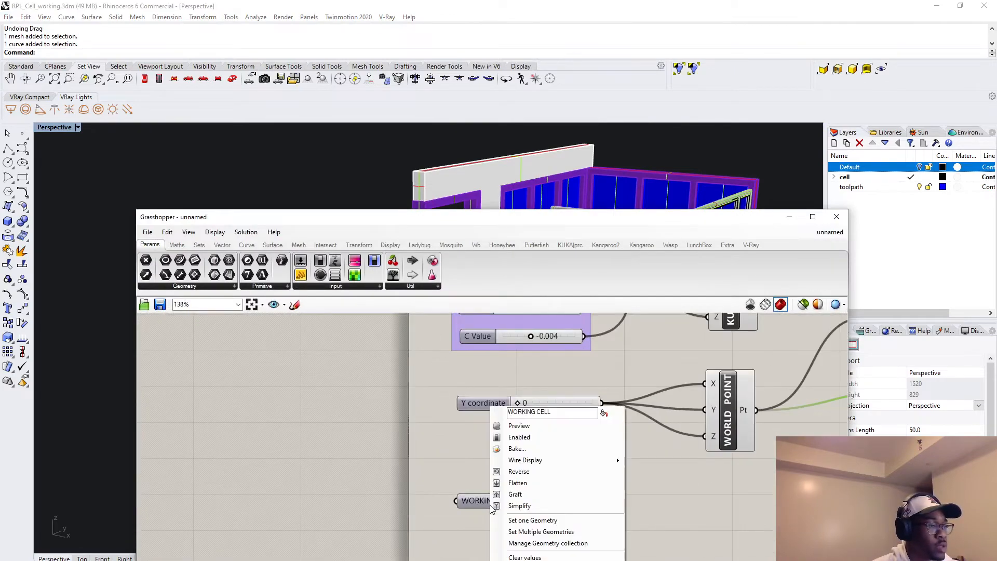
{"action": "left_click", "coordinate": [555, 559]}
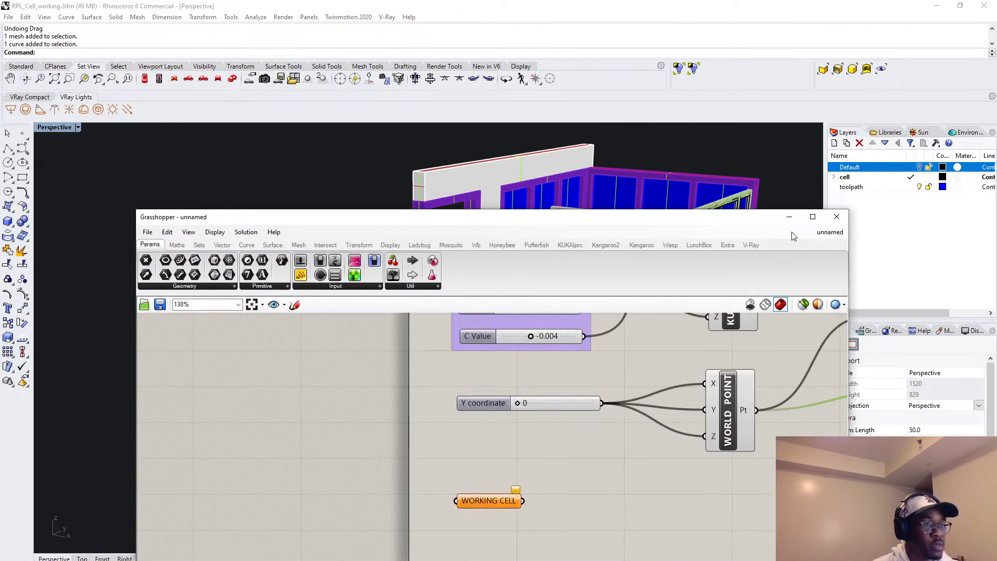
Select all visible geometry in the Rhino viewport and assign it to the WORKING CELL parameter as multiple geometries.
{"action": "left_click", "coordinate": [790, 217]}
{"action": "scroll", "coordinate": [659, 317], "scroll_direction": "up", "scroll_amount": 2}
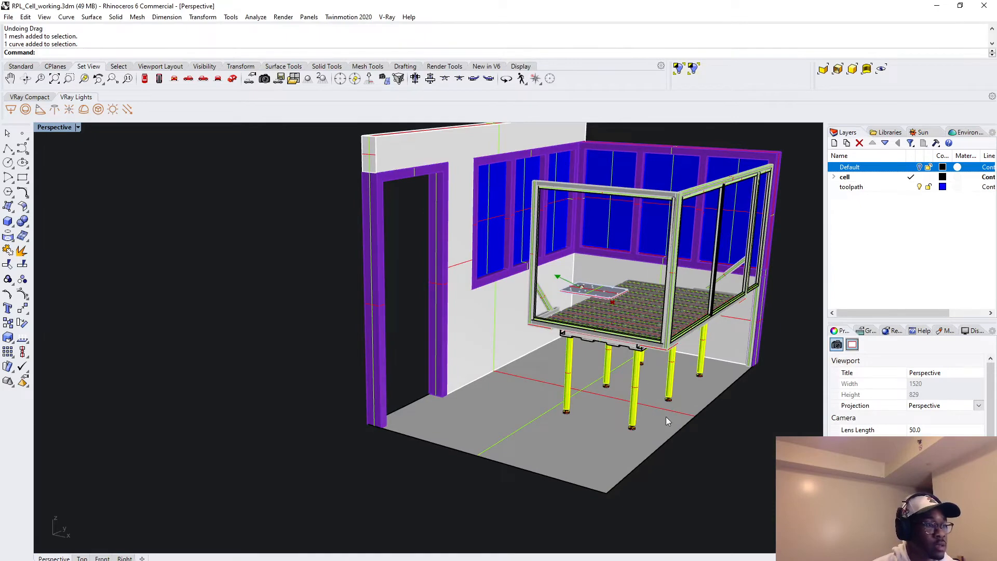
{"action": "scroll", "coordinate": [667, 417], "scroll_direction": "down", "scroll_amount": 3}
{"action": "key", "text": "ctrl+a"}
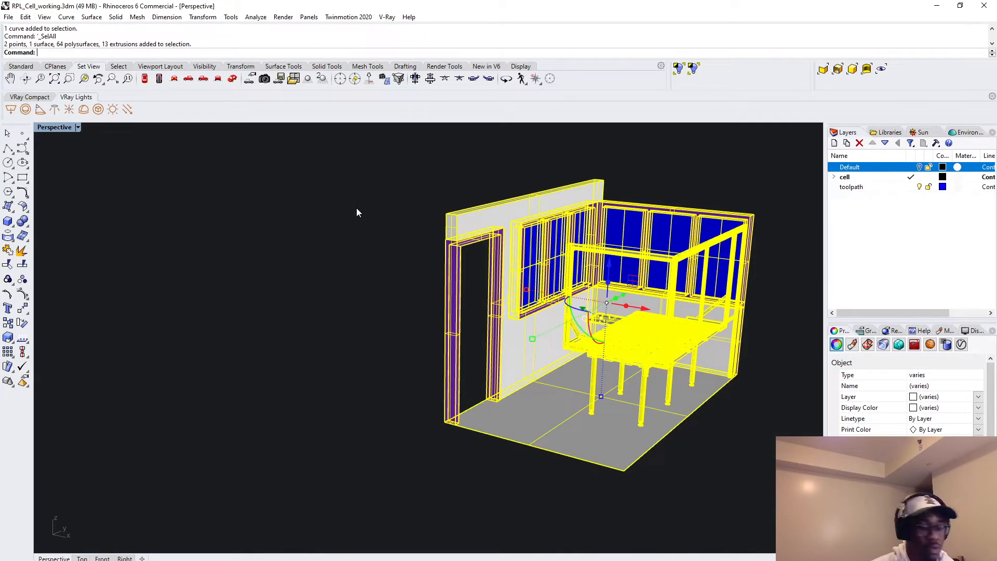
{"action": "type", "text": "Gra"}
{"action": "key", "text": "Return"}
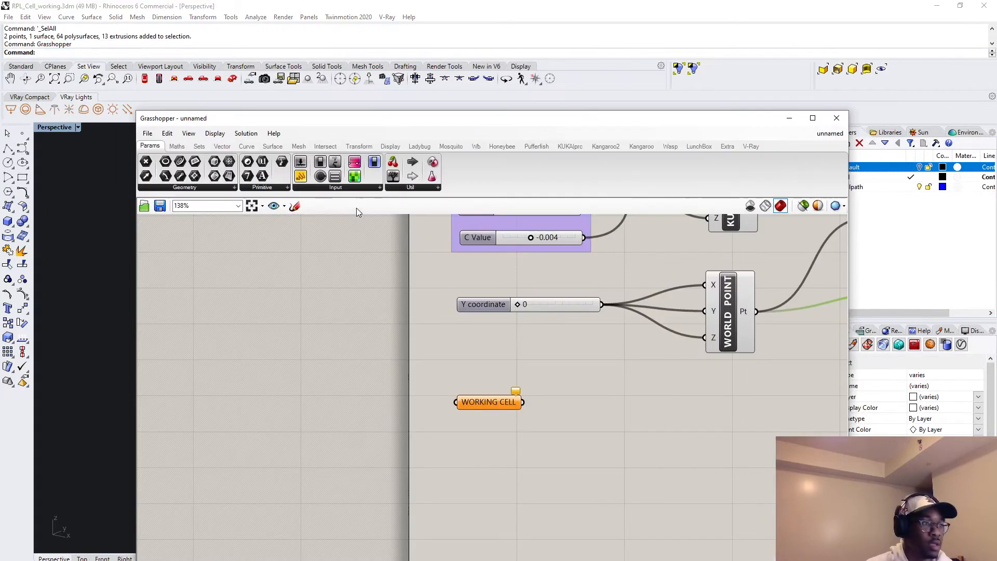
{"action": "right_click", "coordinate": [478, 403]}
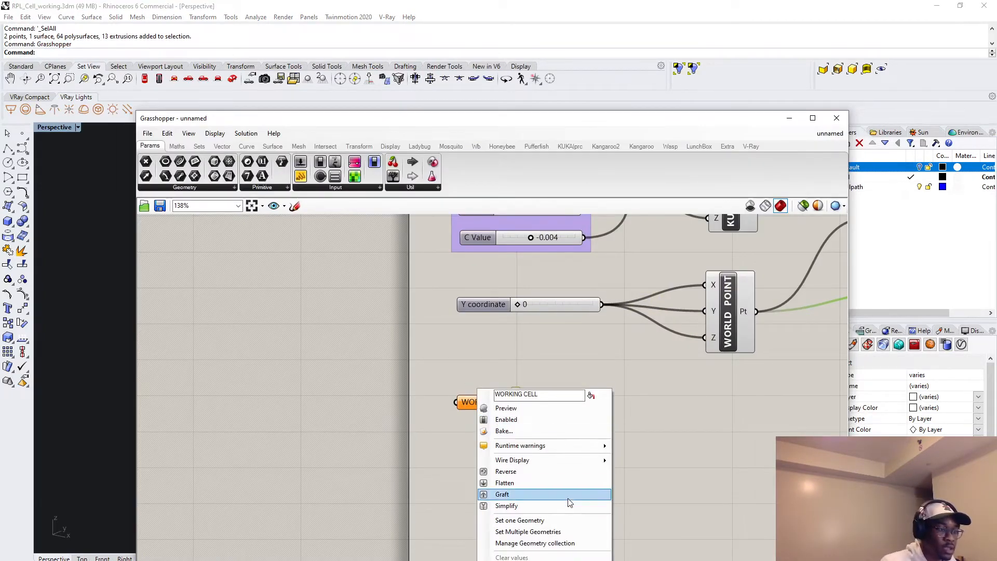
{"action": "left_click", "coordinate": [540, 531]}
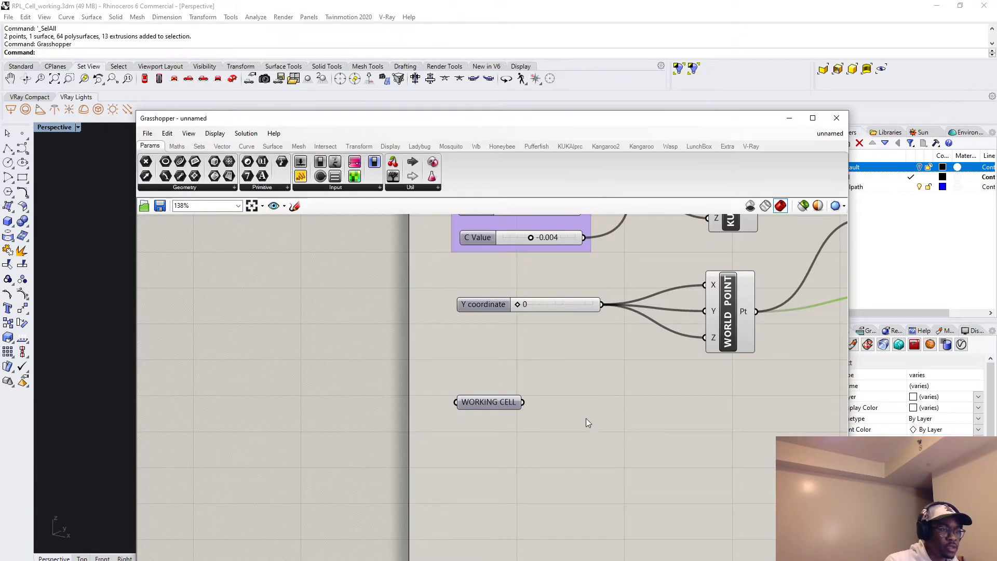
{"action": "left_click_drag", "start_coordinate": [478, 403], "coordinate": [485, 400]}
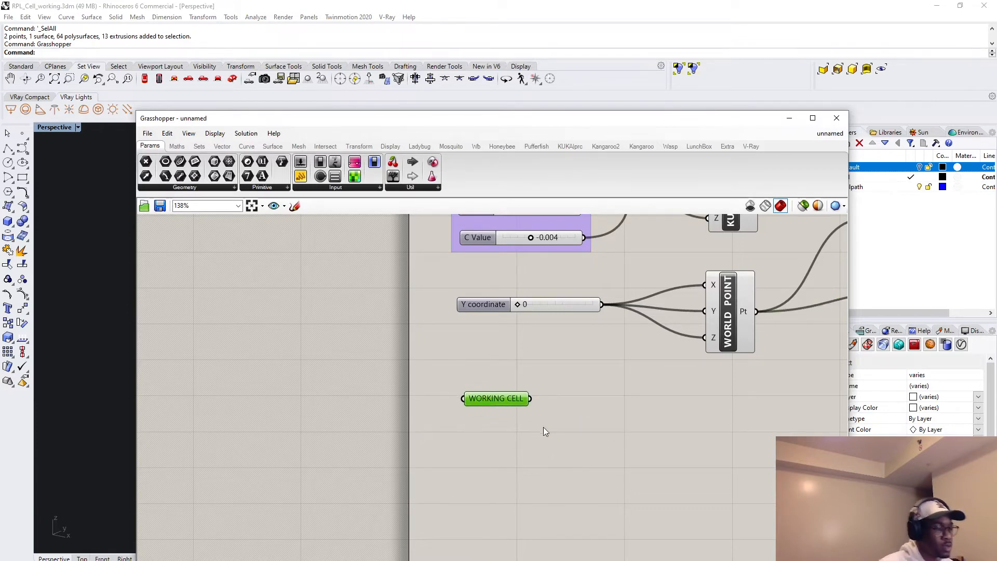
Add a Vector parameter to the canvas beside the Vector 2Pt component.
{"action": "scroll", "coordinate": [668, 446], "scroll_direction": "down", "scroll_amount": 5}
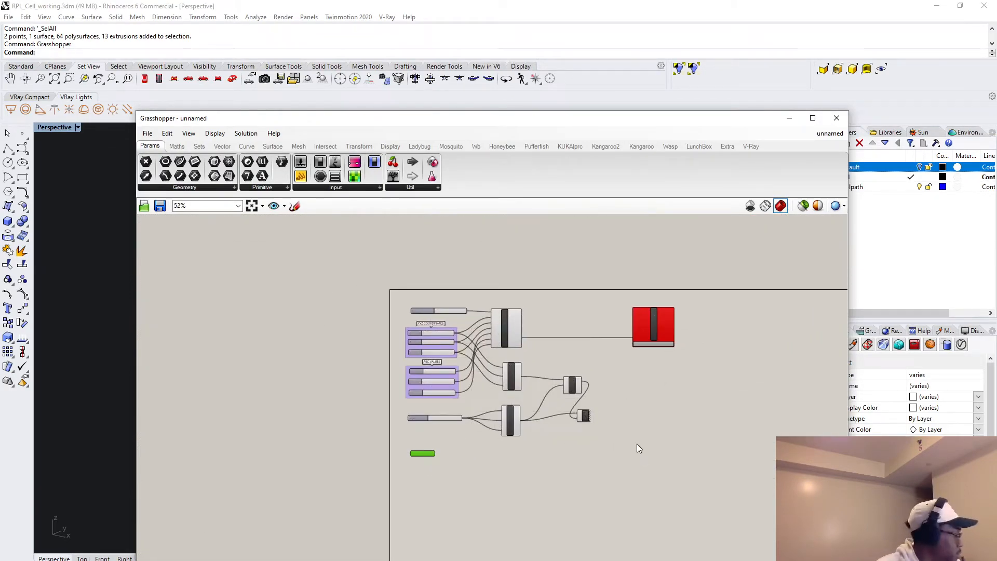
{"action": "scroll", "coordinate": [671, 482], "scroll_direction": "up", "scroll_amount": 2}
{"action": "double_click", "coordinate": [600, 371]}
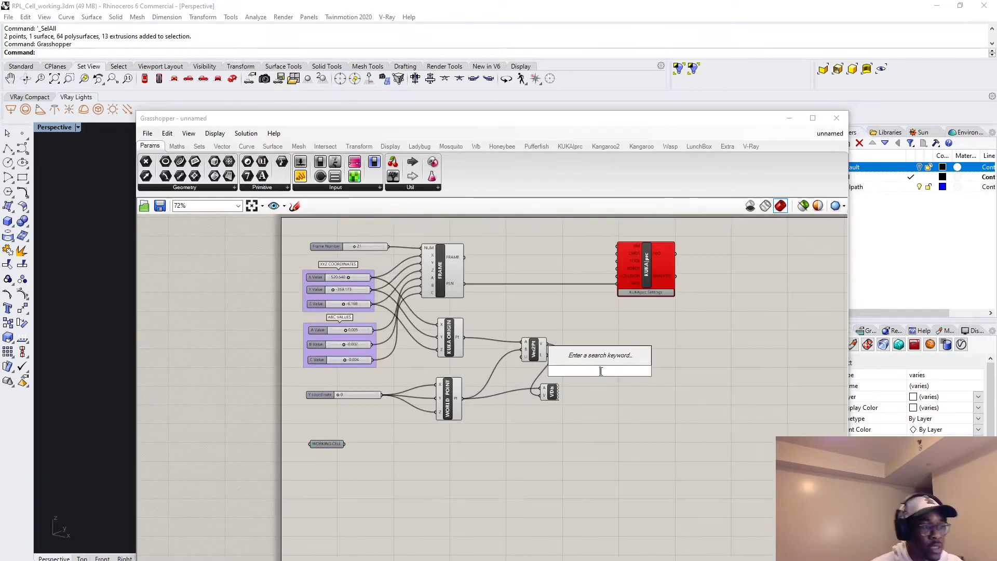
{"action": "type", "text": "vect"}
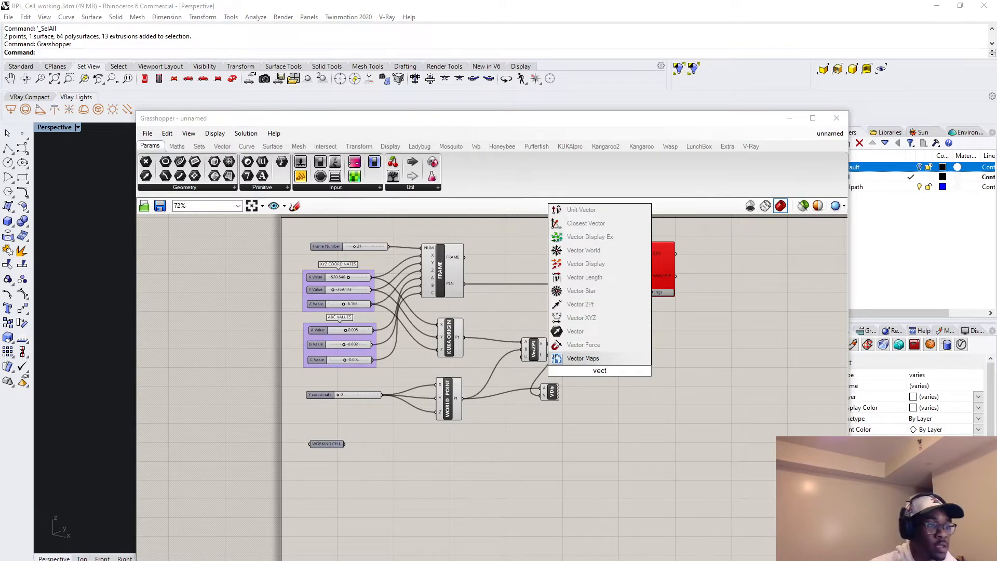
{"action": "left_click", "coordinate": [588, 331]}
Rename the new Vector parameter TRANSLATION VECTOR and connect the V output of Vector 2Pt to it.
{"action": "right_click", "coordinate": [603, 372]}
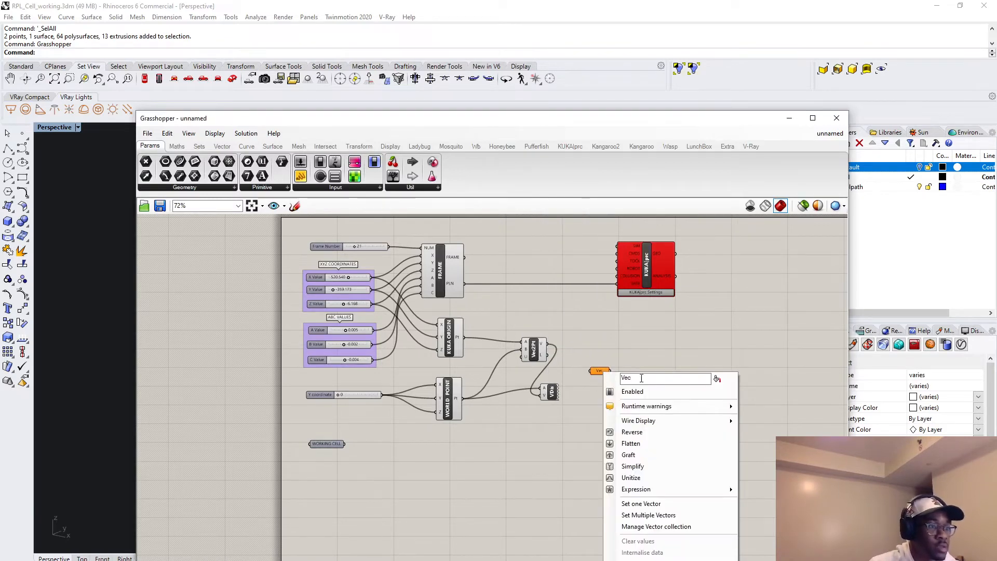
{"action": "type", "text": "TrAN"}
{"action": "key", "text": "BackSpace"}
{"action": "key", "text": "BackSpace"}
{"action": "key", "text": "BackSpace"}
{"action": "key", "text": "BackSpace"}
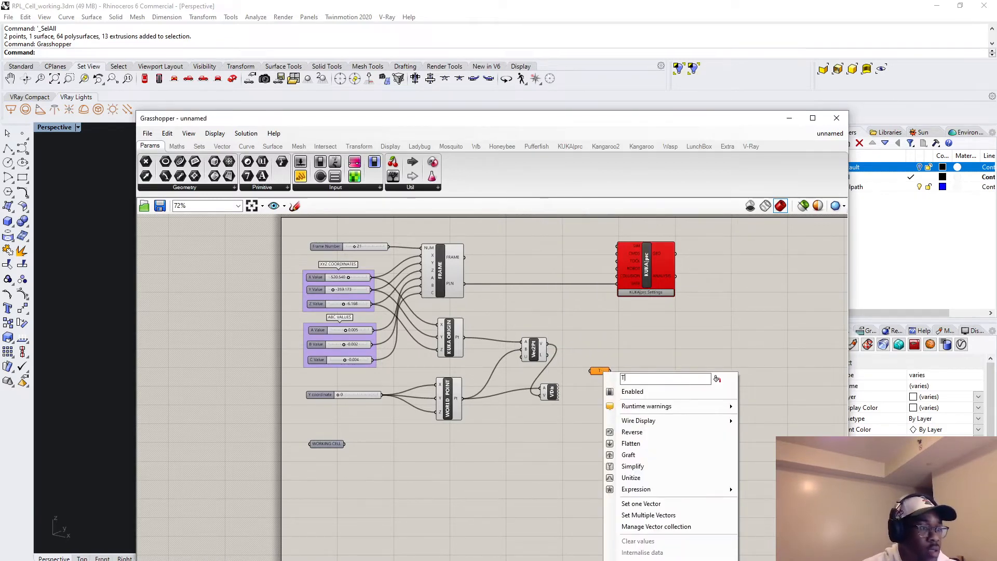
{"action": "type", "text": "TRAN"}
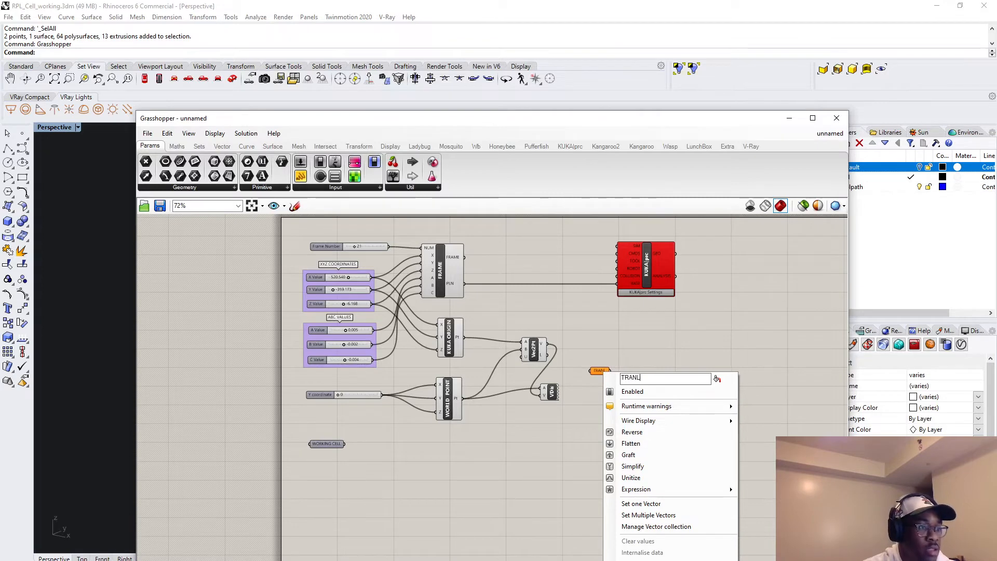
{"action": "type", "text": "SLATION VEC"}
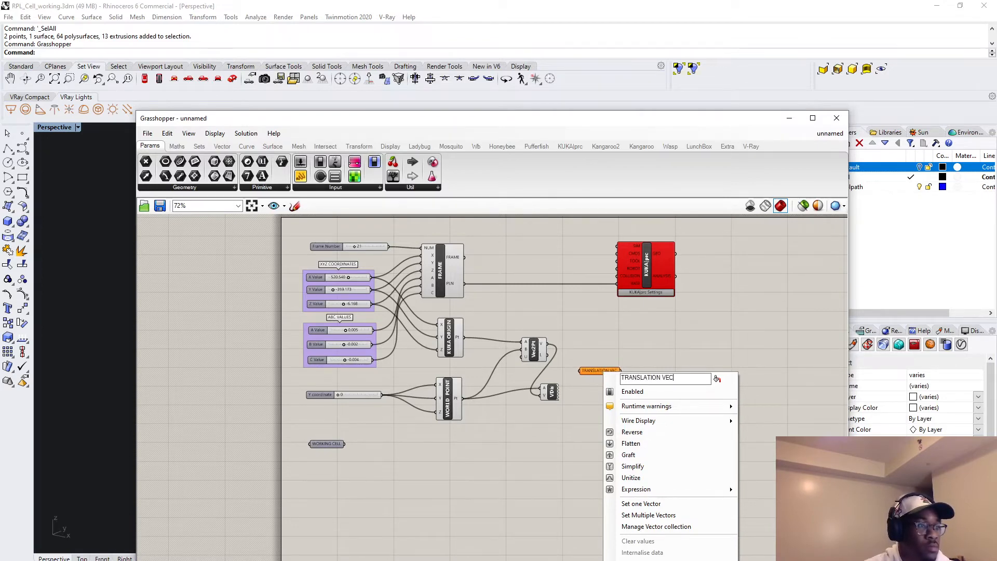
{"action": "type", "text": "TOR"}
{"action": "key", "text": "Return"}
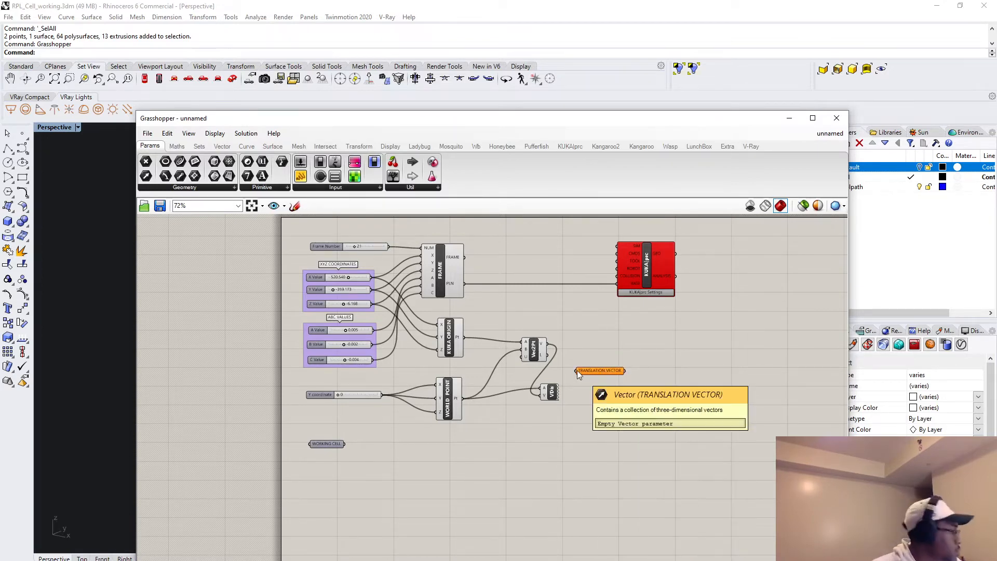
{"action": "left_click_drag", "start_coordinate": [603, 371], "coordinate": [614, 372]}
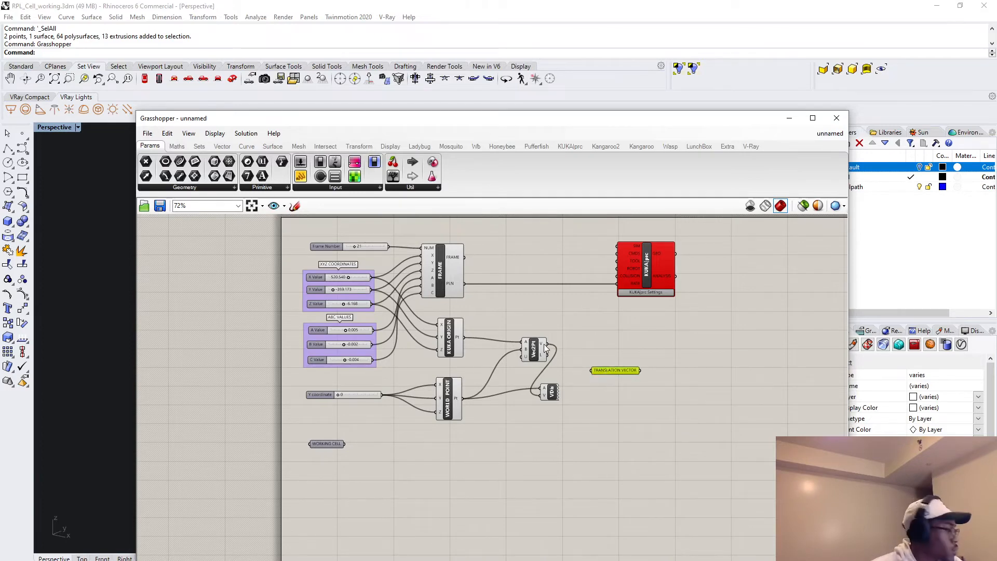
{"action": "left_click_drag", "start_coordinate": [544, 343], "coordinate": [592, 370]}
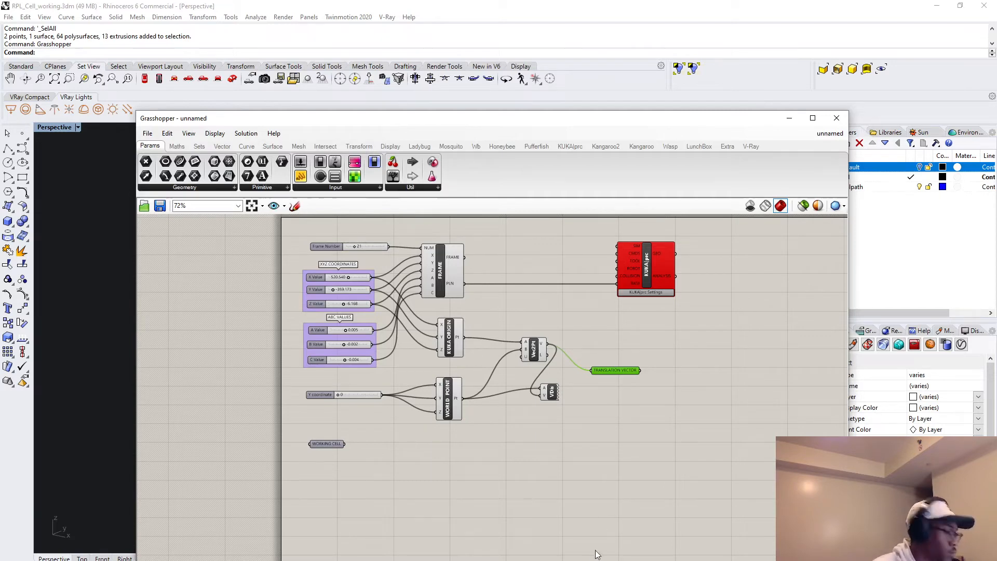
Add a Move component below the KUKA|prc core and connect TRANSLATION VECTOR to its T input.
{"action": "double_click", "coordinate": [686, 348]}
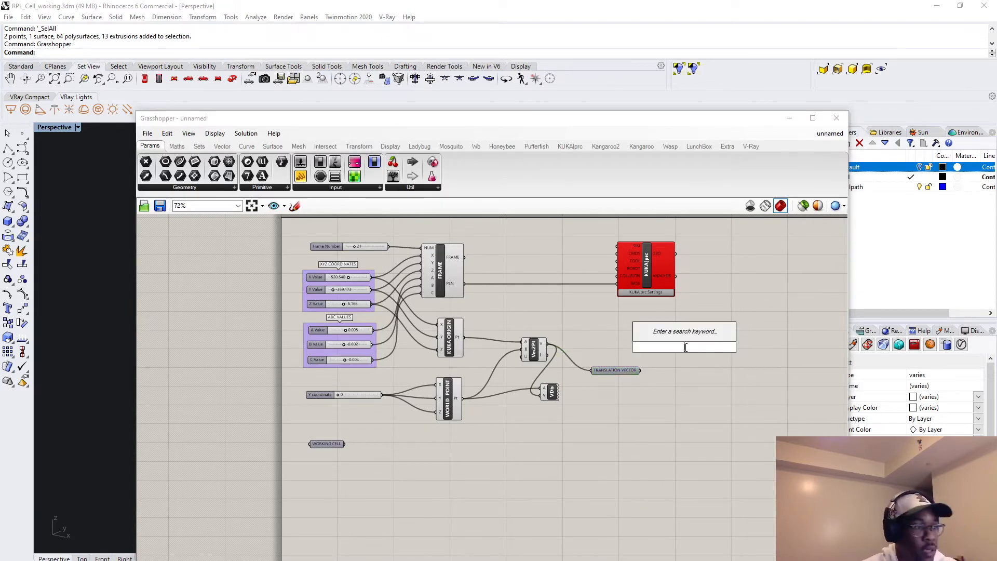
{"action": "type", "text": "mo"}
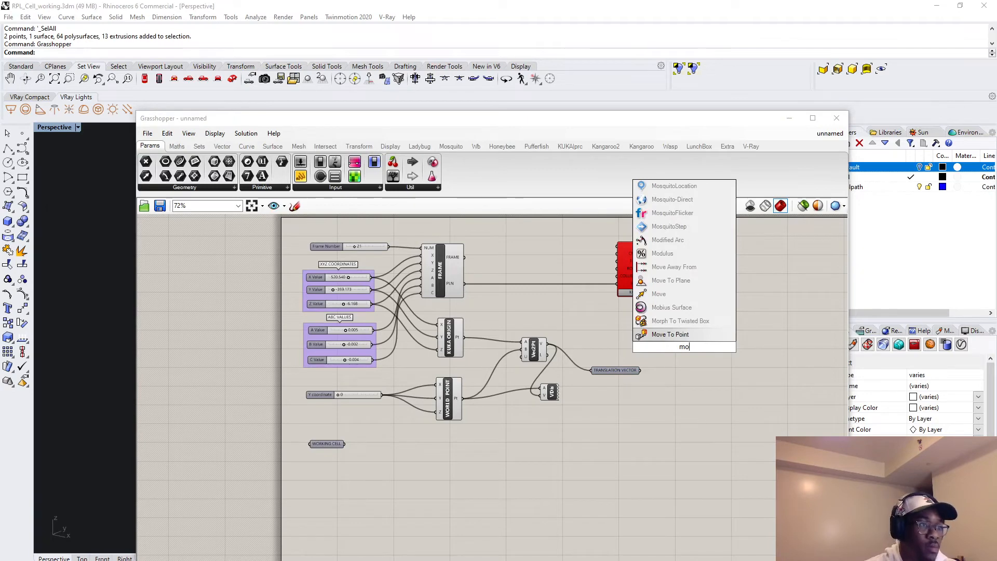
{"action": "left_click", "coordinate": [660, 294]}
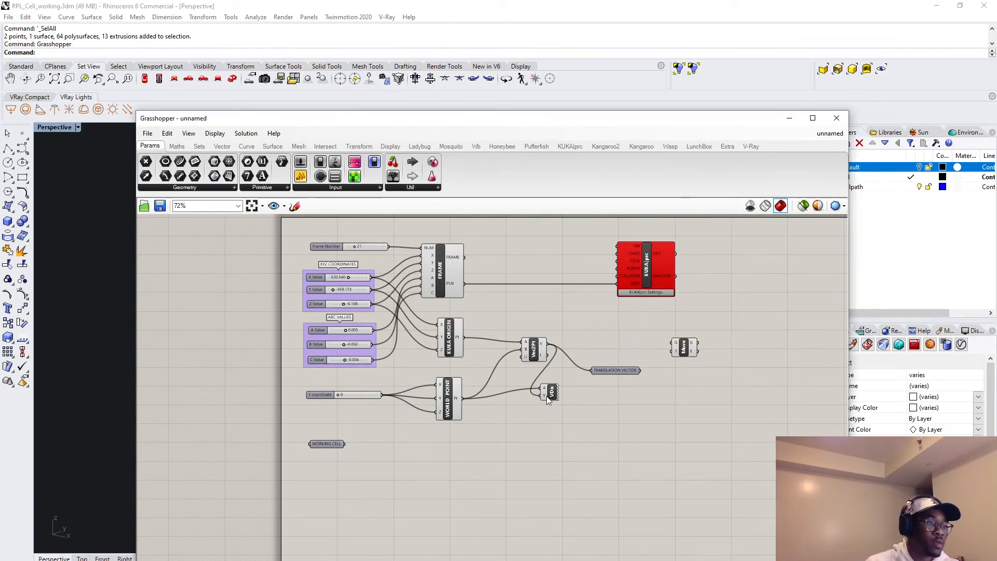
{"action": "left_click_drag", "start_coordinate": [643, 370], "coordinate": [674, 357]}
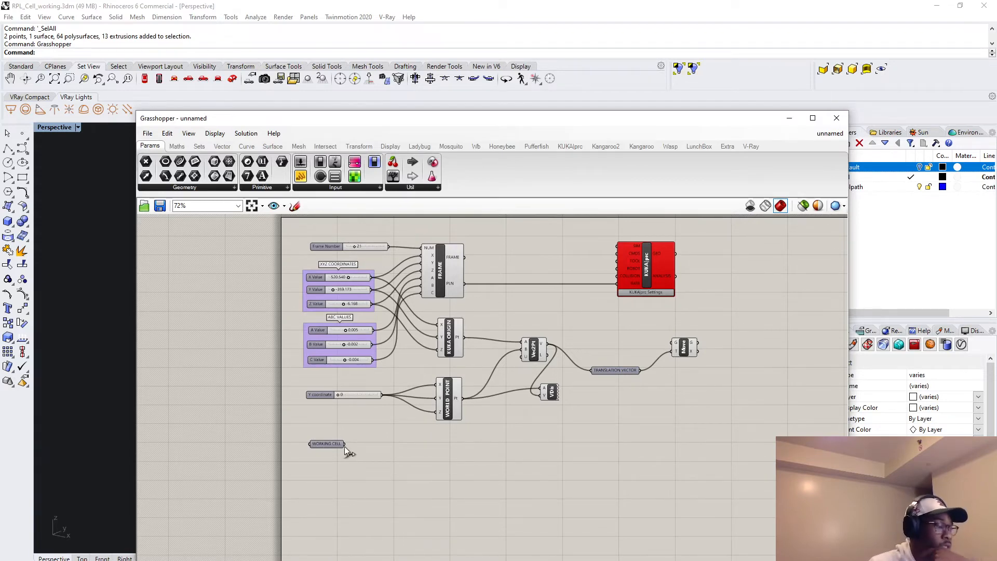
Connect WORKING CELL to the Move component's G input and turn off the Move component's preview.
{"action": "left_click_drag", "start_coordinate": [345, 445], "coordinate": [674, 347]}
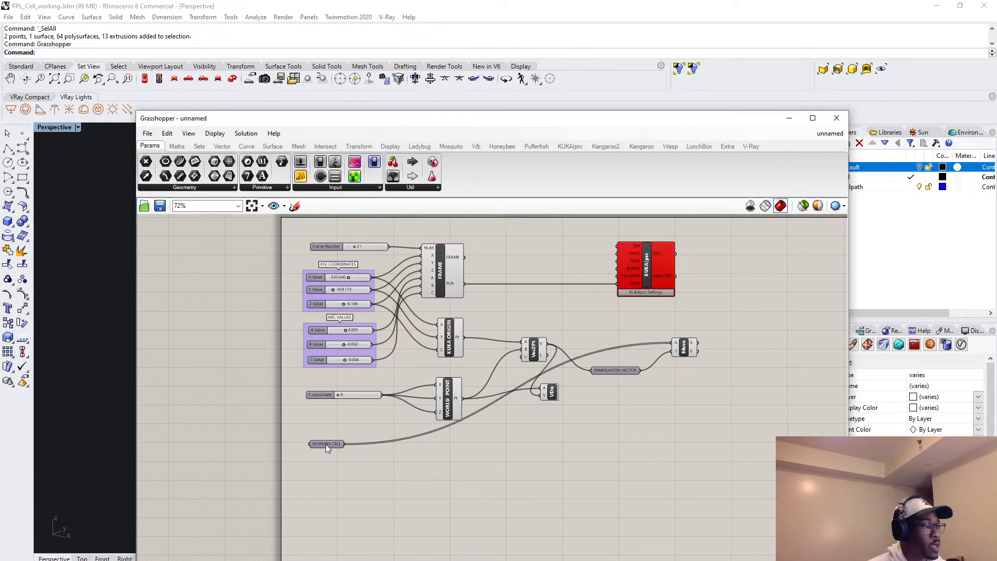
{"action": "right_click", "coordinate": [683, 353]}
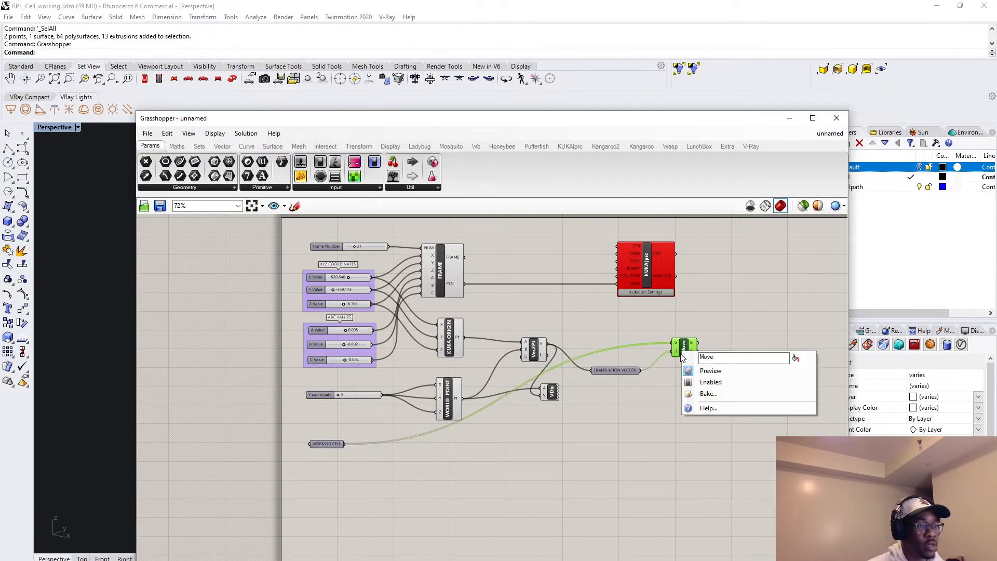
{"action": "left_click", "coordinate": [722, 371]}
Add a Custom Preview component to the canvas beside the Move component.
{"action": "double_click", "coordinate": [736, 356]}
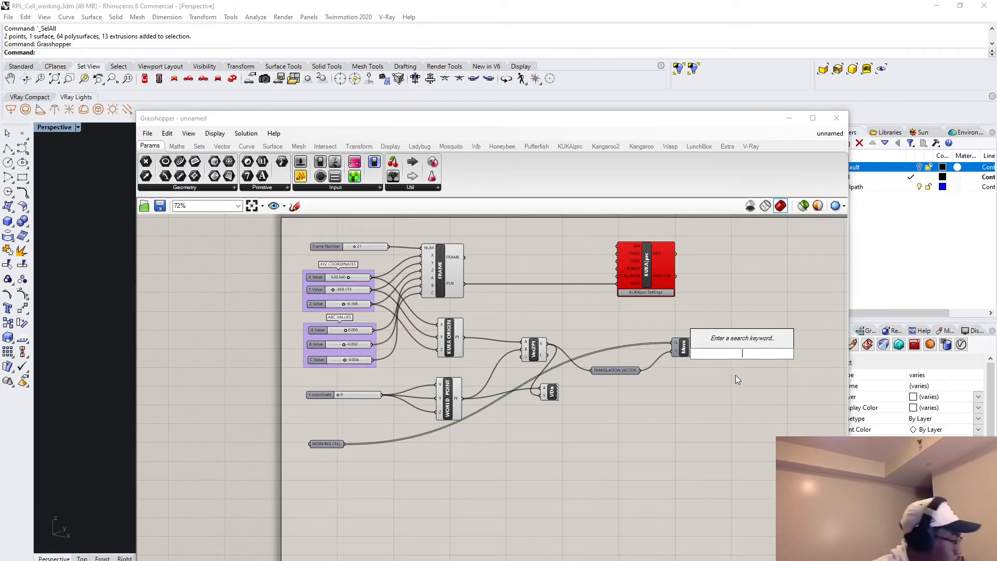
{"action": "type", "text": "cu"}
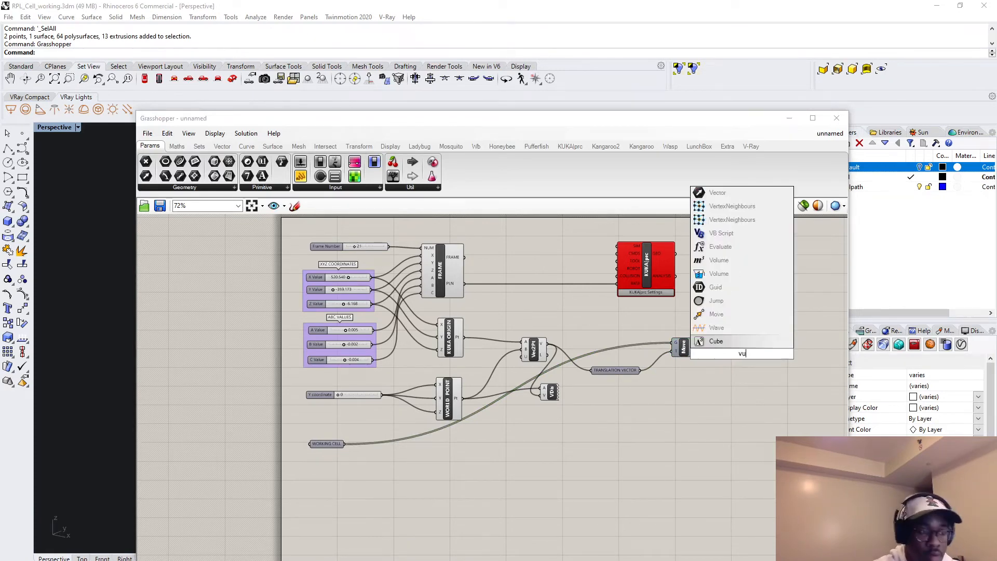
{"action": "type", "text": "stom p"}
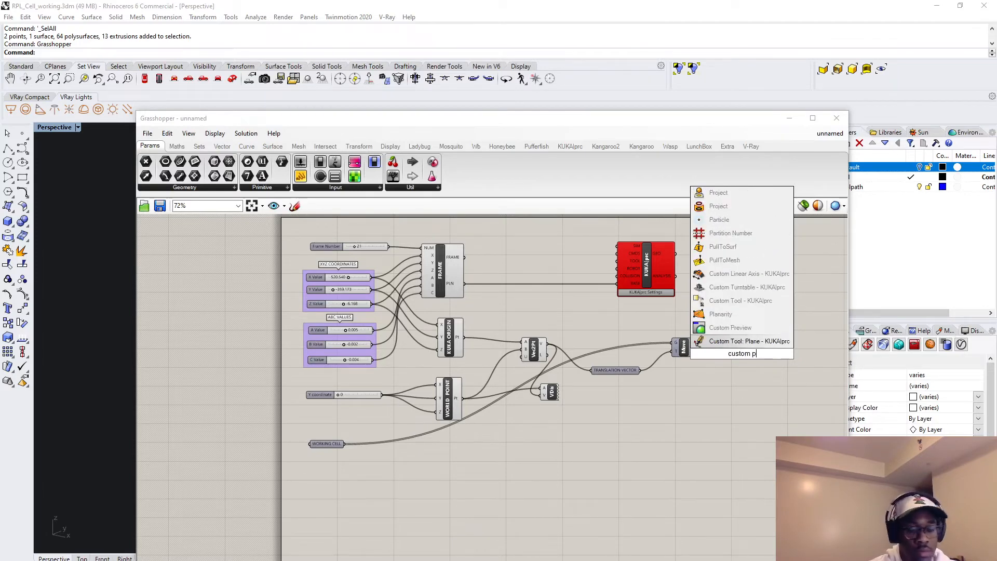
{"action": "type", "text": "re"}
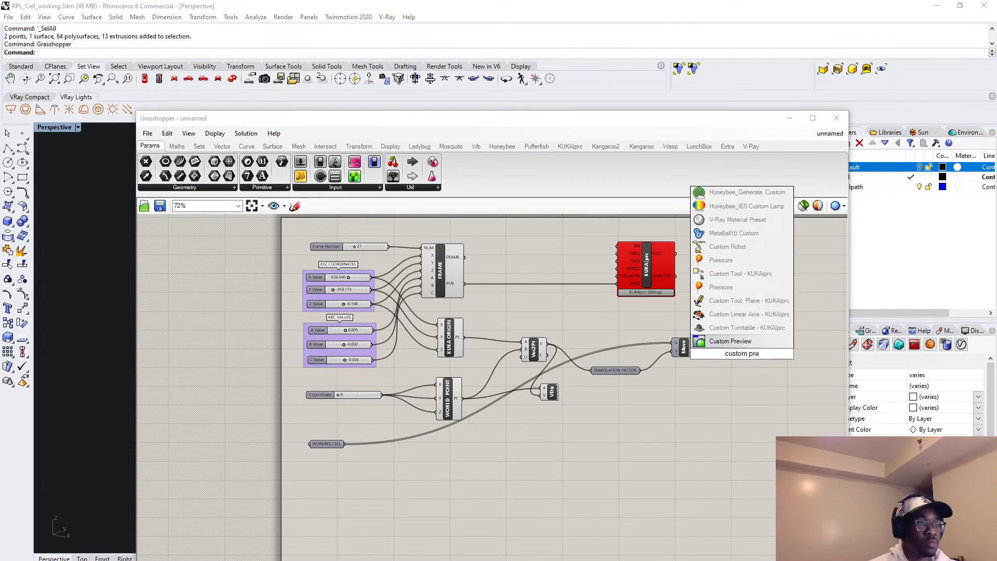
{"action": "key", "text": "Return"}
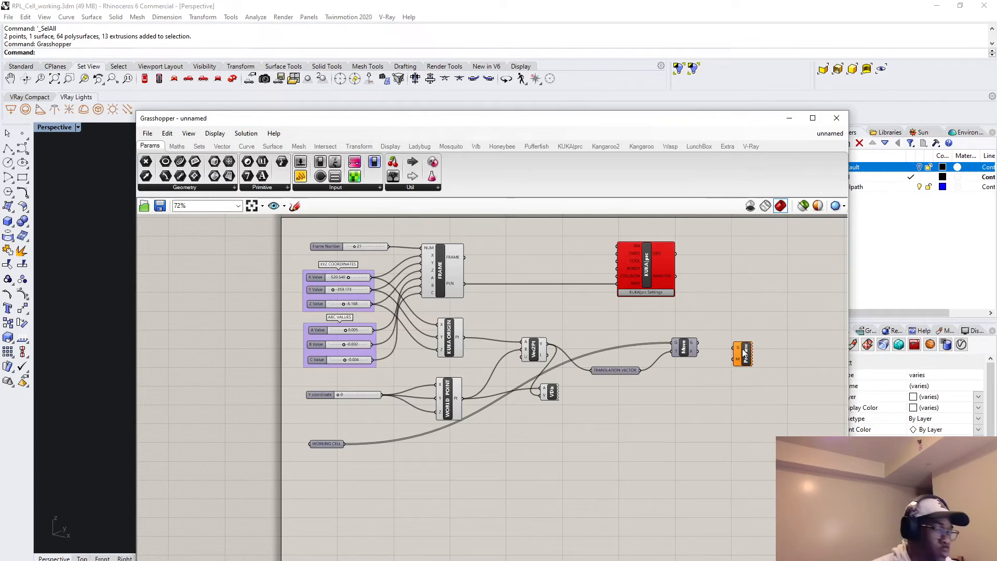
{"action": "left_click_drag", "start_coordinate": [744, 353], "coordinate": [738, 354]}
Add a Colour Swatch to the canvas below the Move component.
{"action": "double_click", "coordinate": [662, 399]}
{"action": "type", "text": "s"}
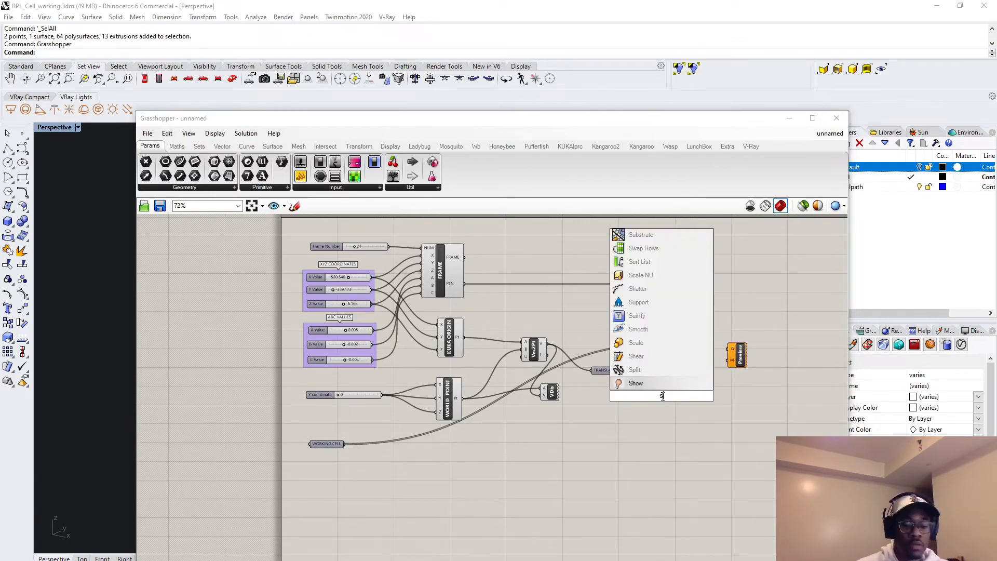
{"action": "type", "text": "watch"}
{"action": "key", "text": "Return"}
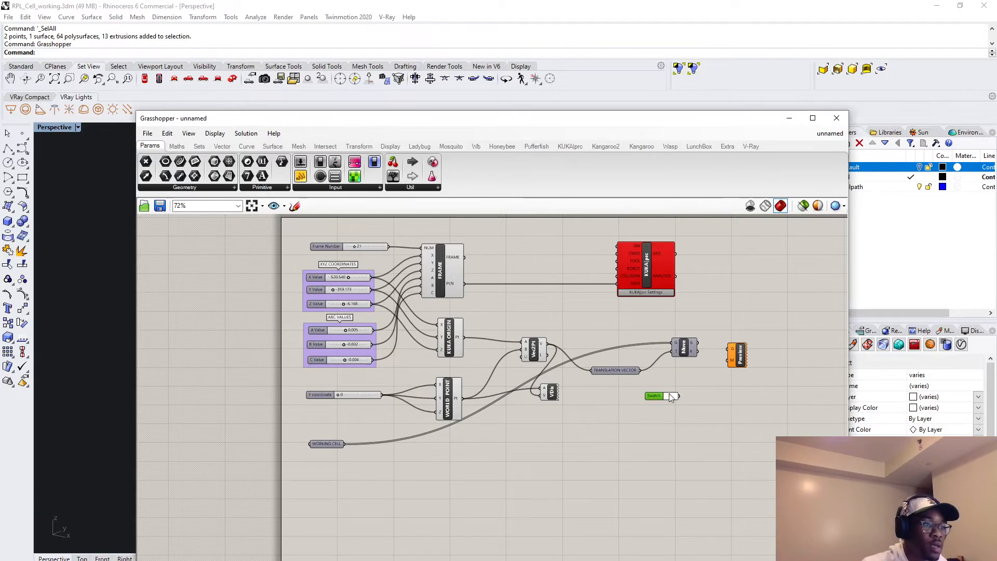
Set the swatch colour to purple and wire the swatch and the Move component's geometry output into the Custom Preview.
{"action": "left_click", "coordinate": [670, 396]}
{"action": "left_click", "coordinate": [768, 409]}
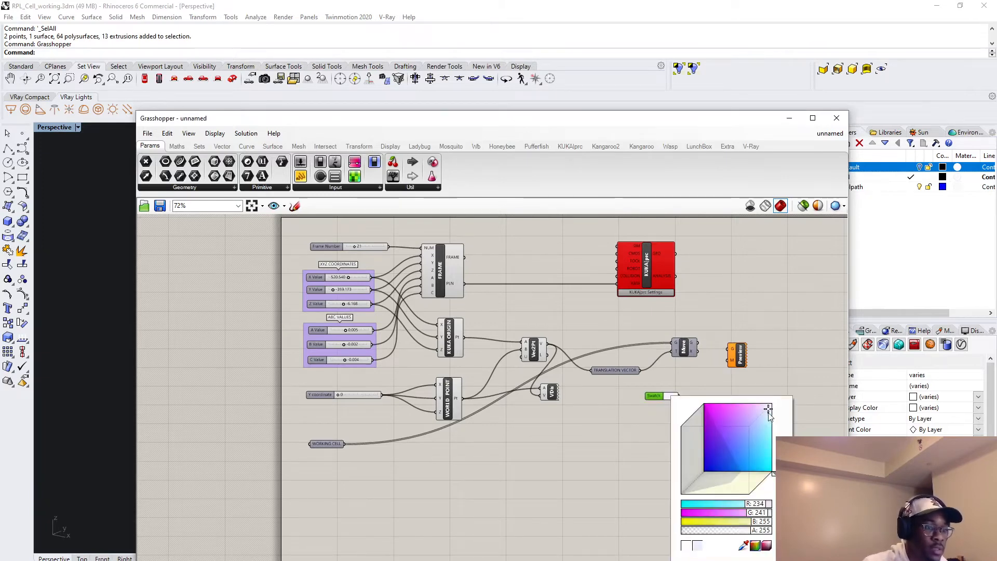
{"action": "left_click_drag", "start_coordinate": [768, 408], "coordinate": [741, 434]}
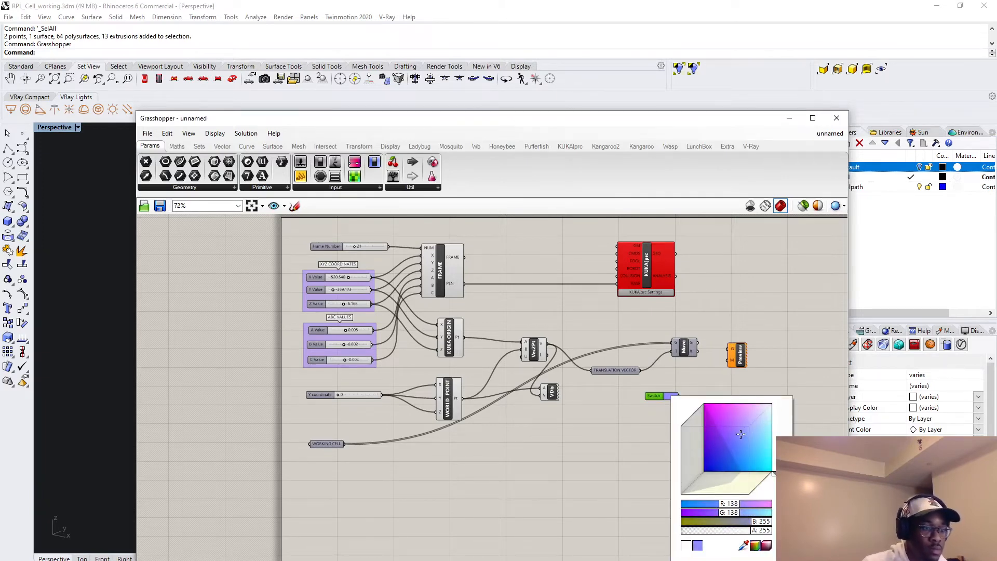
{"action": "left_click_drag", "start_coordinate": [774, 479], "coordinate": [759, 488]}
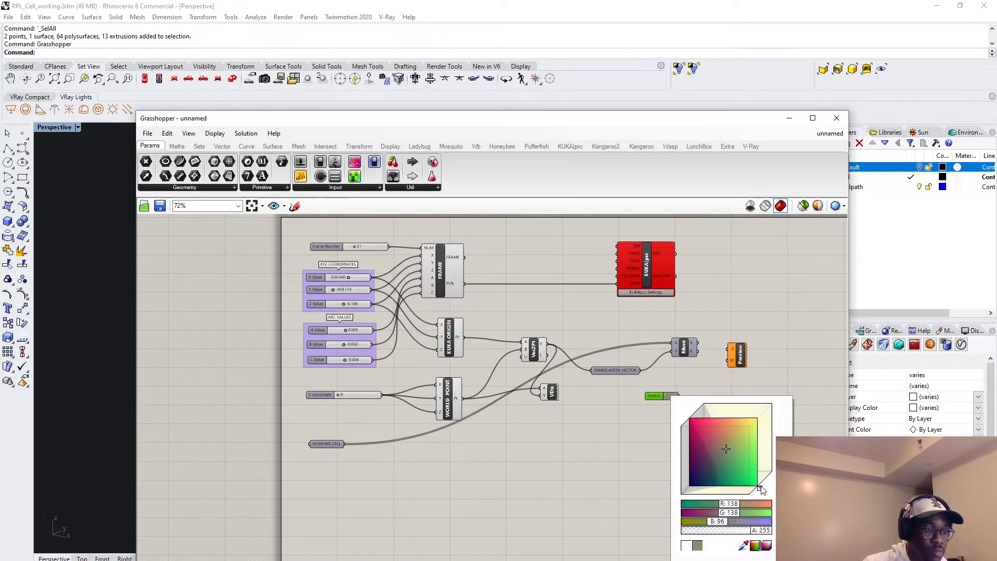
{"action": "left_click_drag", "start_coordinate": [761, 490], "coordinate": [730, 418]}
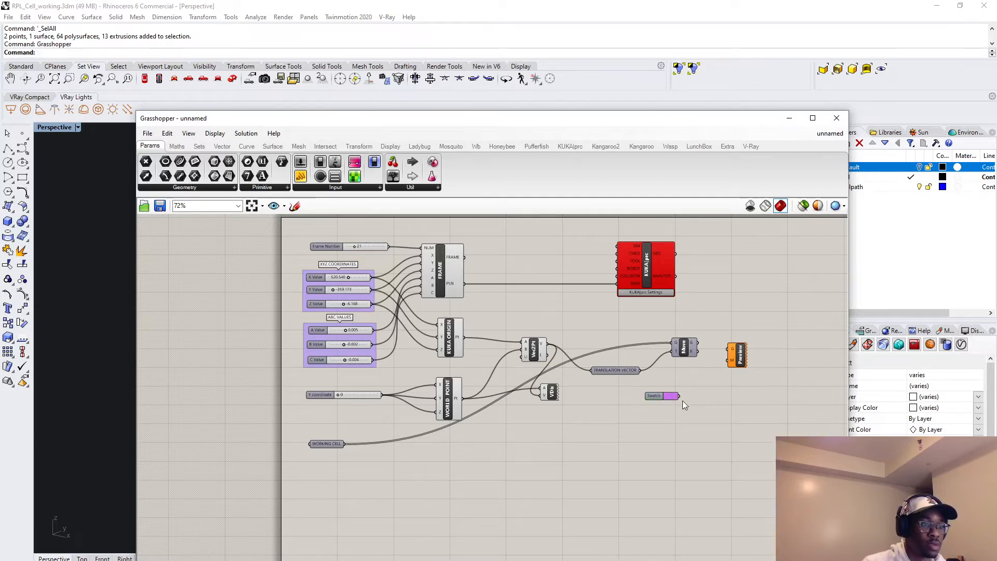
{"action": "left_click_drag", "start_coordinate": [679, 397], "coordinate": [735, 350]}
Uncover the Rhino viewport, make Default the current layer and hide the cell layer.
{"action": "left_click_drag", "start_coordinate": [649, 134], "coordinate": [500, 488]}
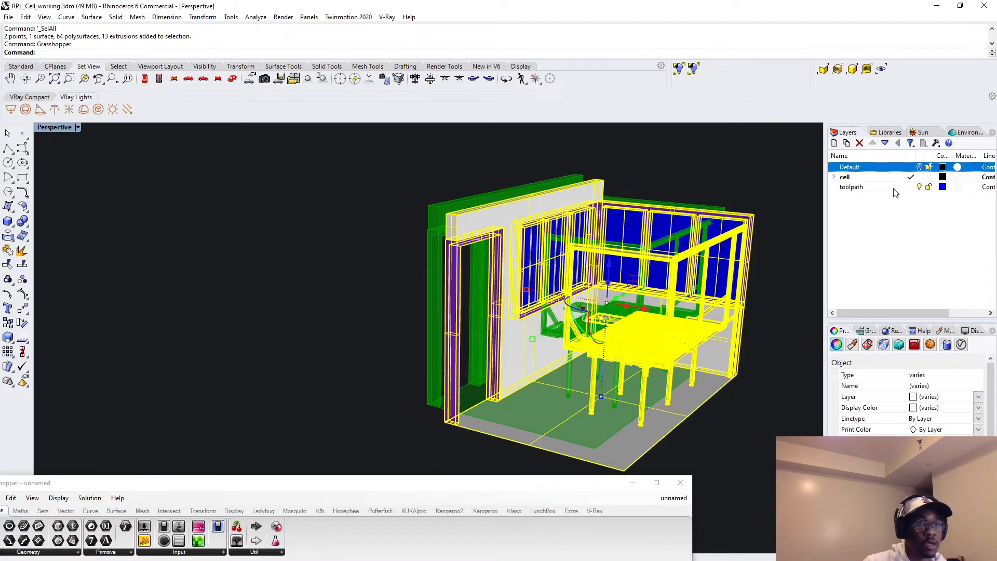
{"action": "left_click", "coordinate": [864, 170]}
{"action": "left_click", "coordinate": [911, 167]}
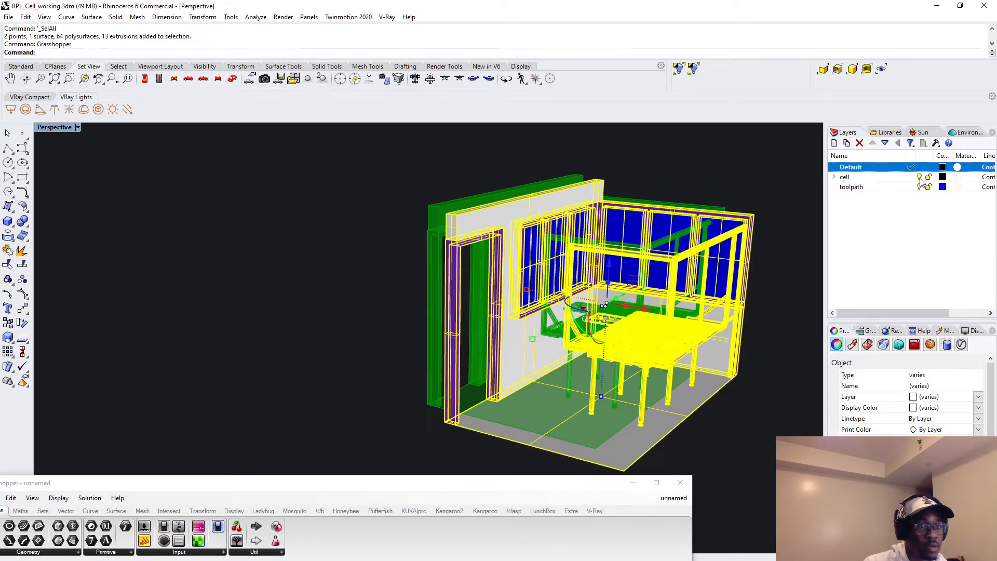
{"action": "left_click", "coordinate": [929, 177]}
{"action": "left_click", "coordinate": [758, 410]}
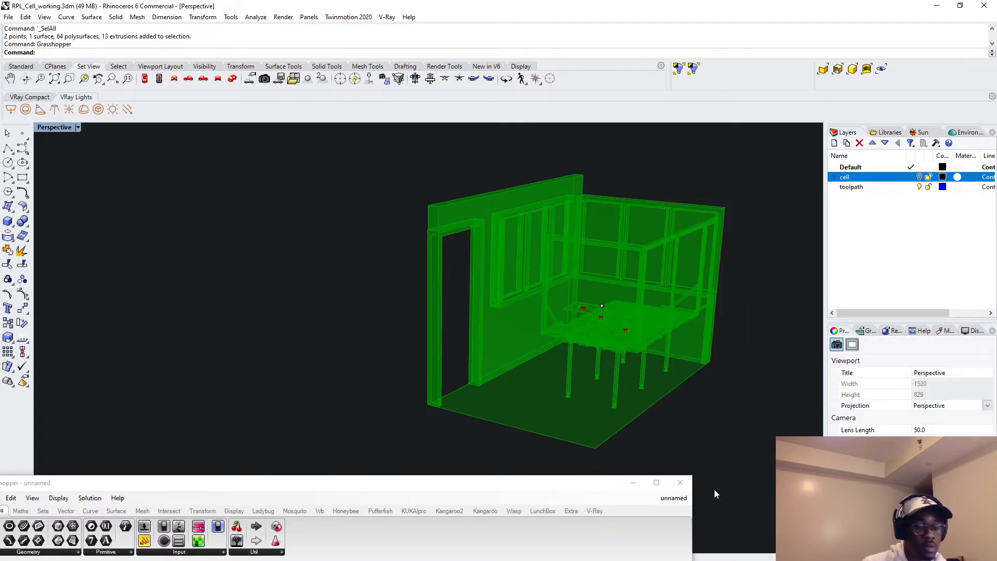
Deselect the Grasshopper components and examine the colour preview of the moved working cell in the Rhino viewport.
{"action": "double_click", "coordinate": [583, 483]}
{"action": "left_click", "coordinate": [689, 510]}
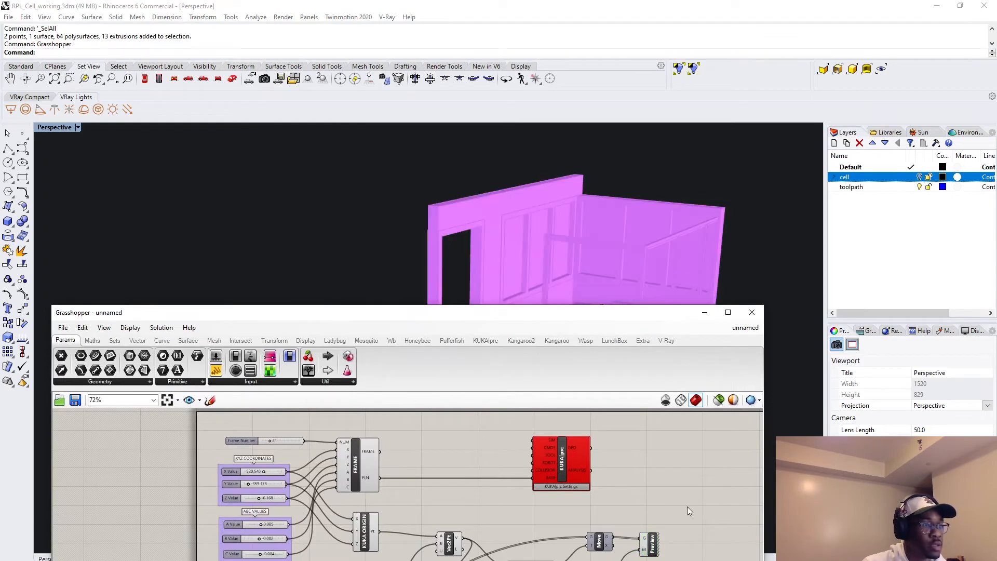
{"action": "left_click_drag", "start_coordinate": [670, 316], "coordinate": [630, 384]}
{"action": "scroll", "coordinate": [614, 322], "scroll_direction": "up", "scroll_amount": 3}
{"action": "right_click_drag", "start_coordinate": [614, 322], "coordinate": [682, 341]}
{"action": "scroll", "coordinate": [683, 345], "scroll_direction": "down", "scroll_amount": 2}
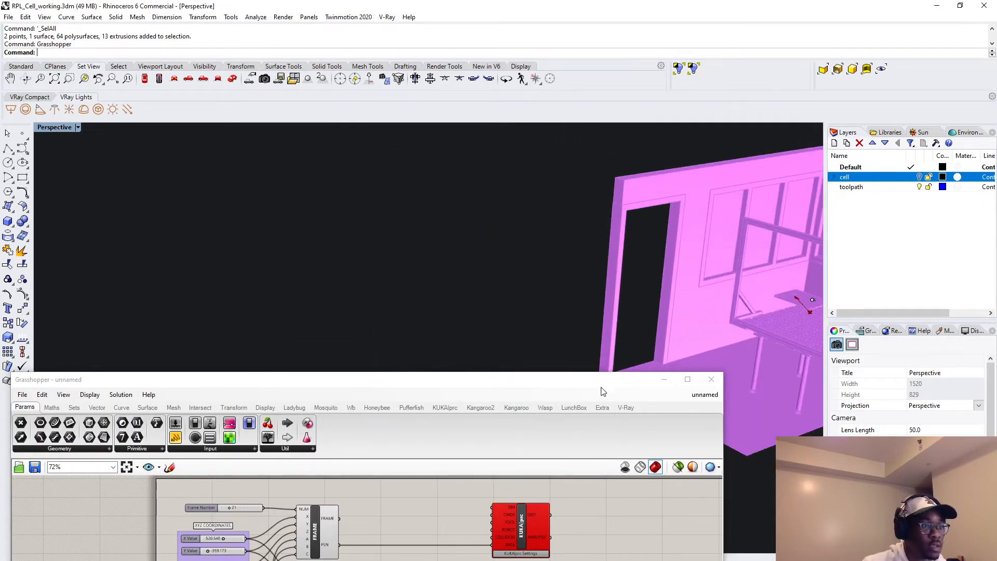
Move the KUKA|prc core into free canvas space beyond the Custom Preview, maximize the Grasshopper window and check the core's error messages.
{"action": "left_click_drag", "start_coordinate": [580, 382], "coordinate": [661, 271]}
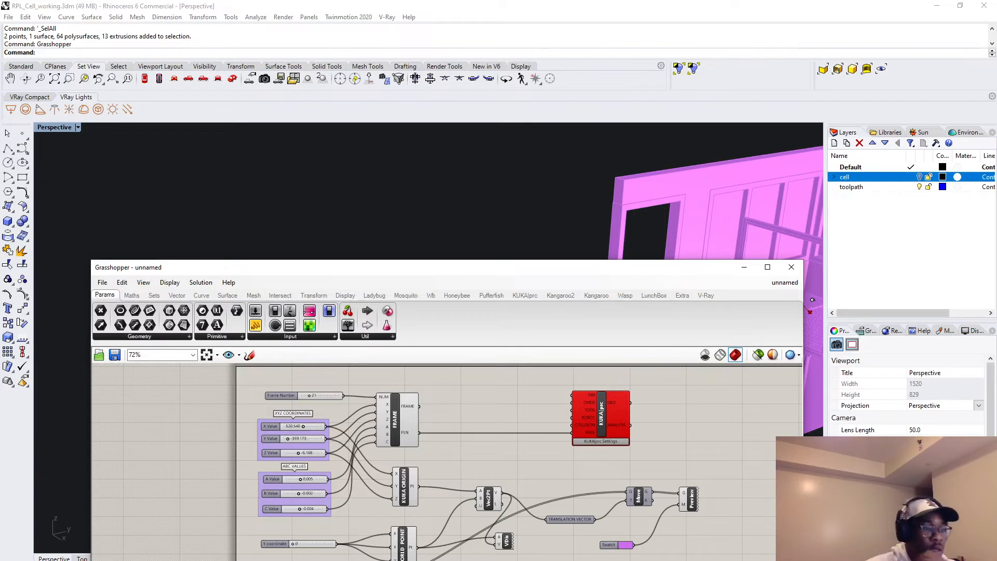
{"action": "left_click_drag", "start_coordinate": [675, 271], "coordinate": [678, 220]}
{"action": "scroll", "coordinate": [718, 382], "scroll_direction": "down", "scroll_amount": 3}
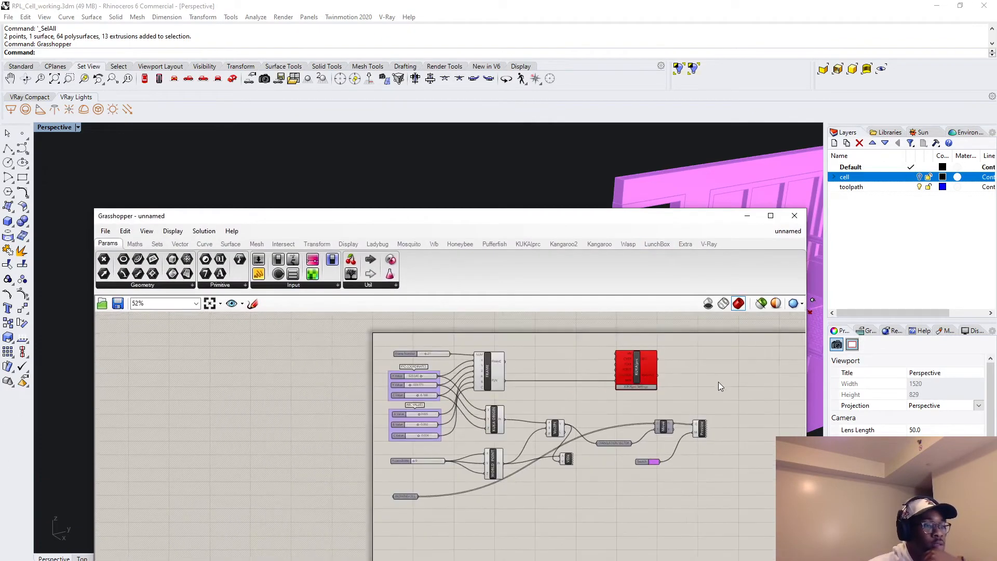
{"action": "right_click_drag", "start_coordinate": [719, 382], "coordinate": [512, 388]}
{"action": "left_click_drag", "start_coordinate": [419, 373], "coordinate": [634, 393]}
{"action": "scroll", "coordinate": [249, 504], "scroll_direction": "up", "scroll_amount": 4}
{"action": "scroll", "coordinate": [411, 480], "scroll_direction": "down", "scroll_amount": 5}
{"action": "right_click_drag", "start_coordinate": [655, 405], "coordinate": [603, 448]}
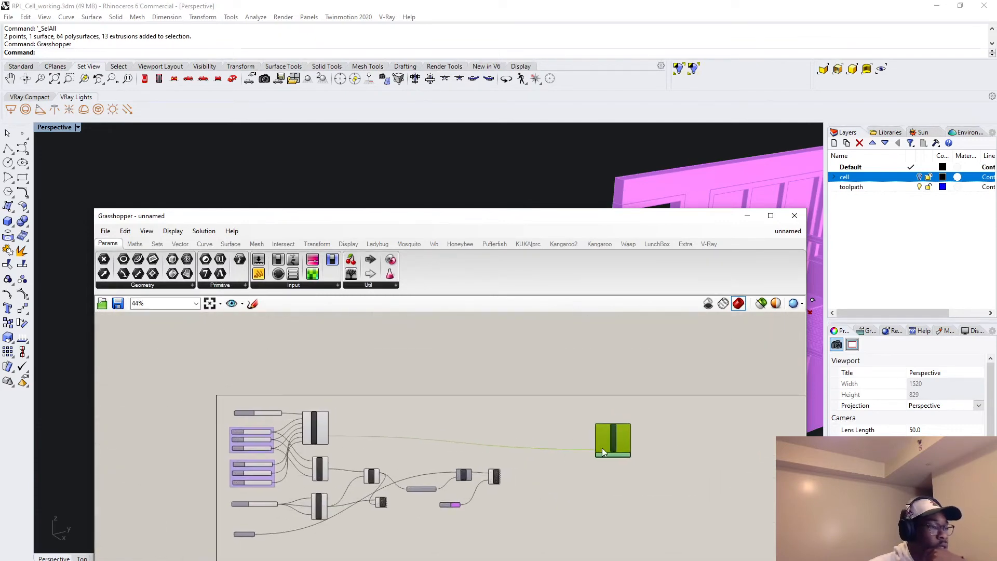
{"action": "scroll", "coordinate": [603, 448], "scroll_direction": "up", "scroll_amount": 3}
{"action": "left_click_drag", "start_coordinate": [617, 445], "coordinate": [625, 446]}
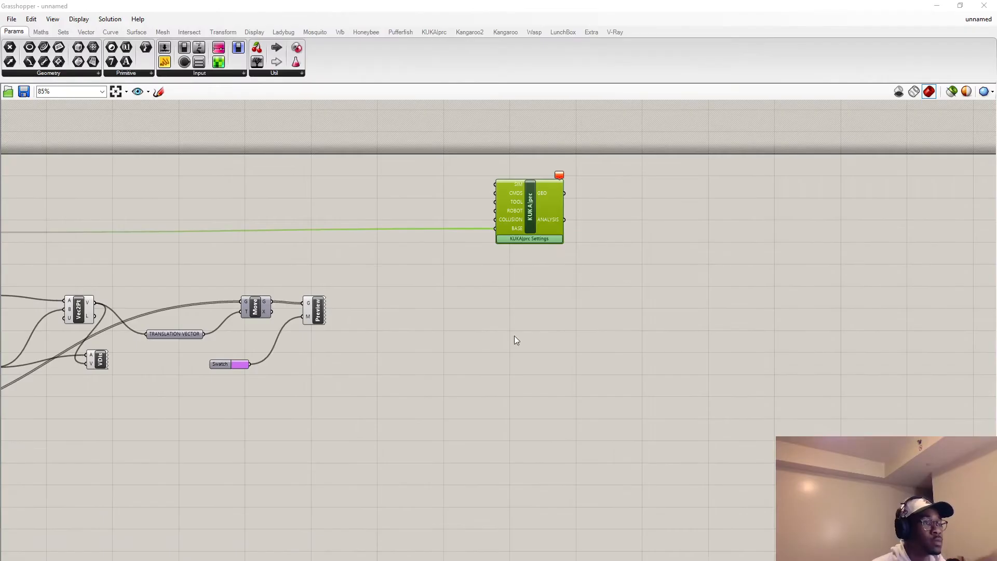
{"action": "right_click_drag", "start_coordinate": [474, 336], "coordinate": [487, 356]}
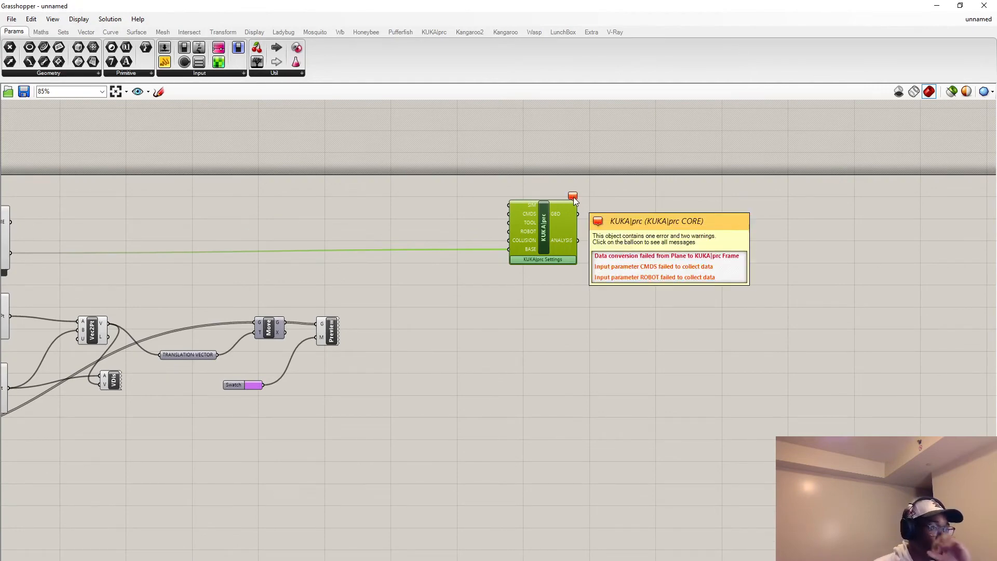
{"action": "left_click", "coordinate": [544, 308]}
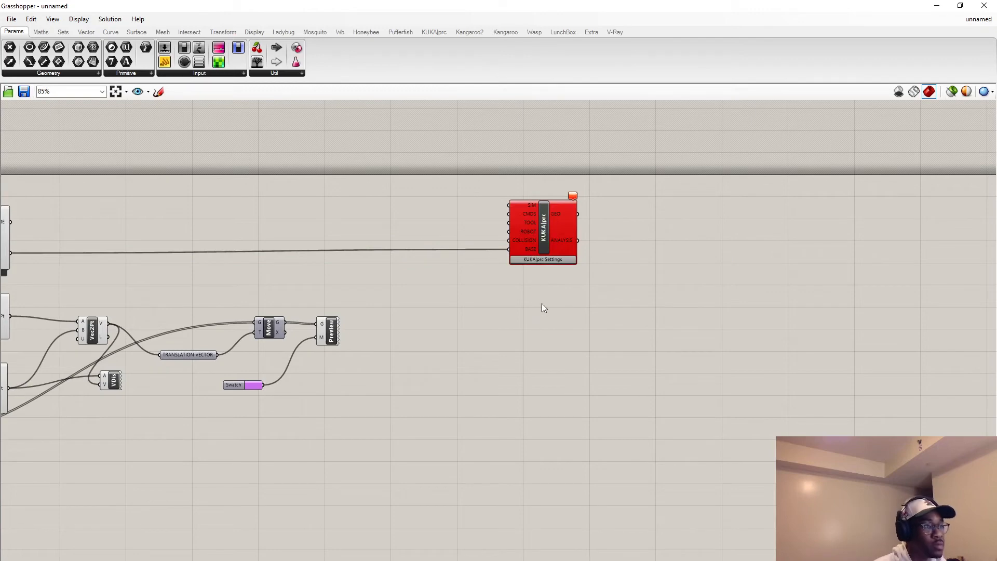
Add a Number Slider beside the KUKA|prc core and connect it to the SIM input.
{"action": "double_click", "coordinate": [417, 224]}
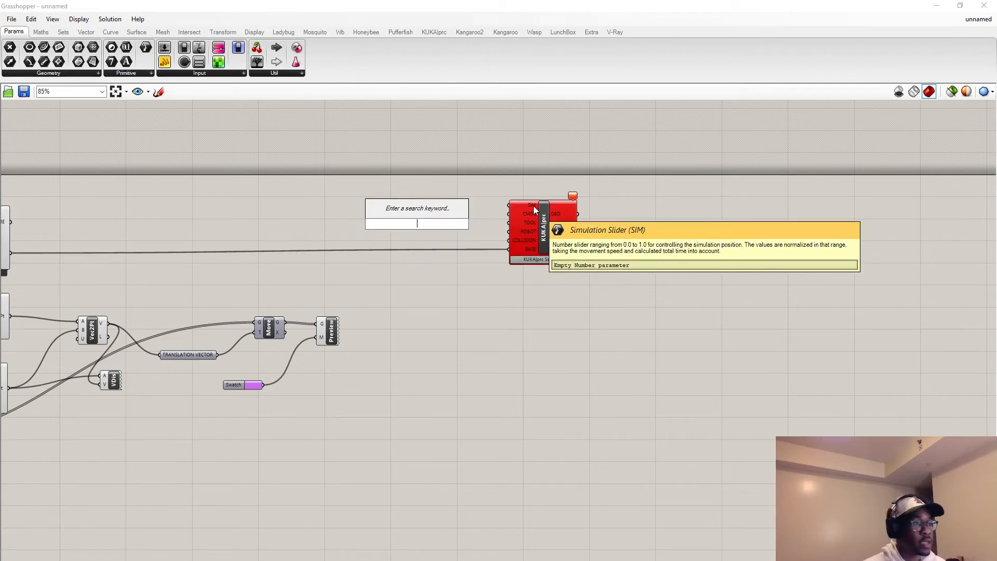
{"action": "type", "text": "s"}
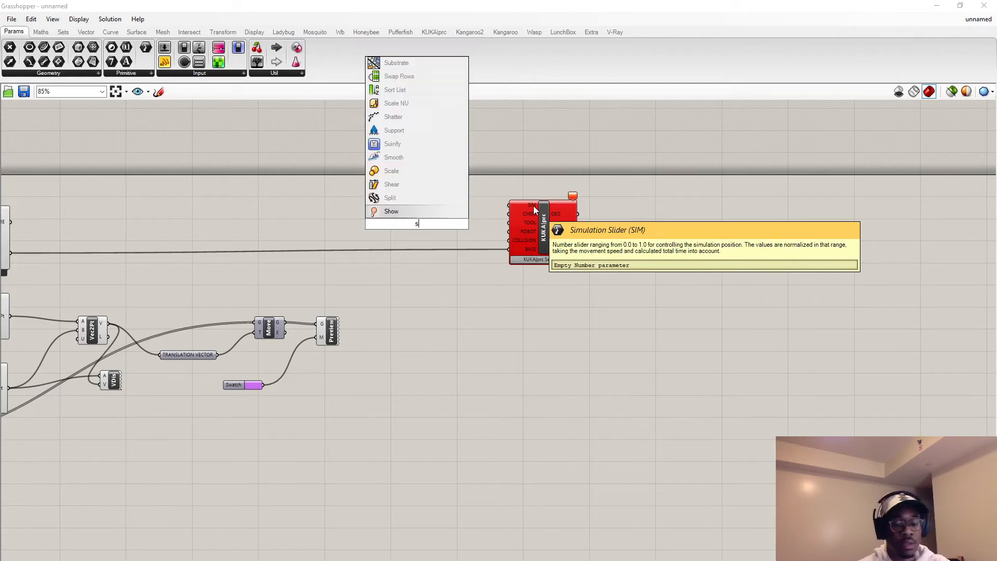
{"action": "type", "text": "lider"}
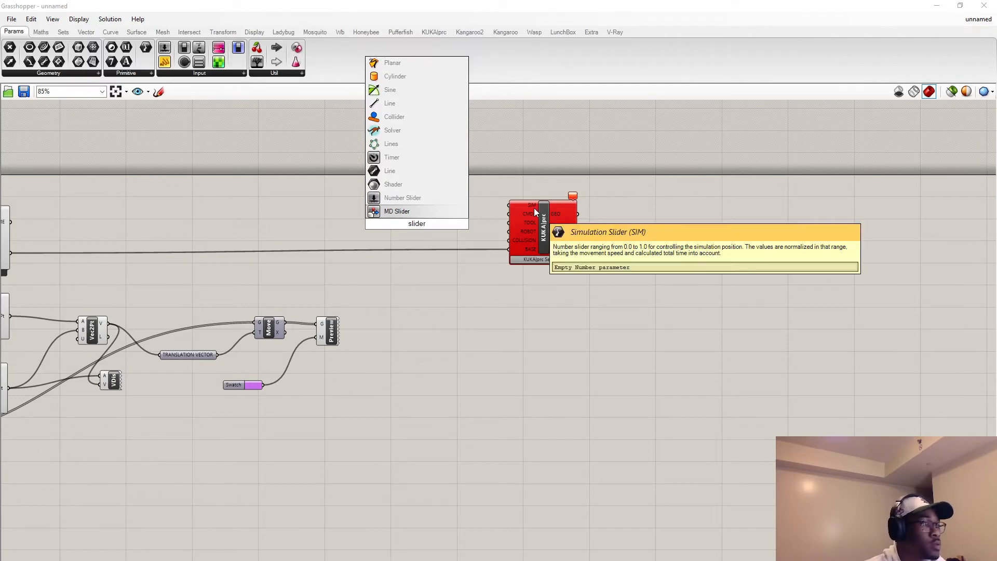
{"action": "left_click", "coordinate": [413, 201]}
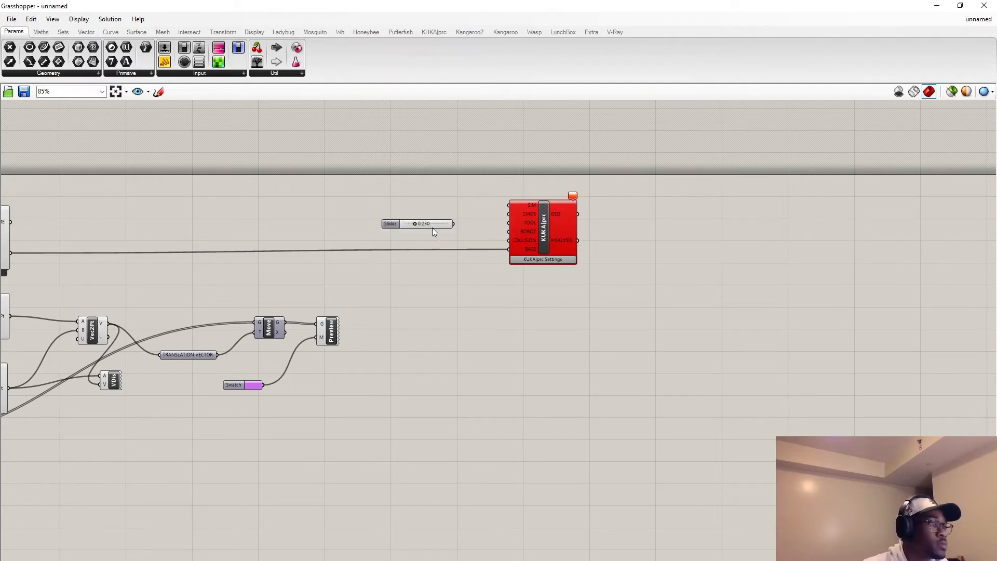
{"action": "left_click_drag", "start_coordinate": [427, 224], "coordinate": [432, 209]}
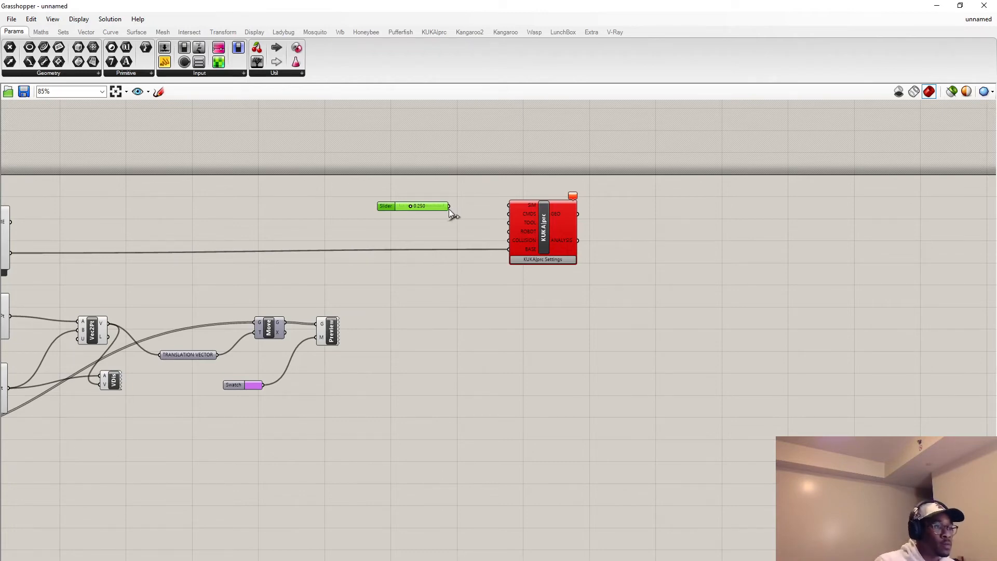
{"action": "left_click_drag", "start_coordinate": [449, 208], "coordinate": [511, 206]}
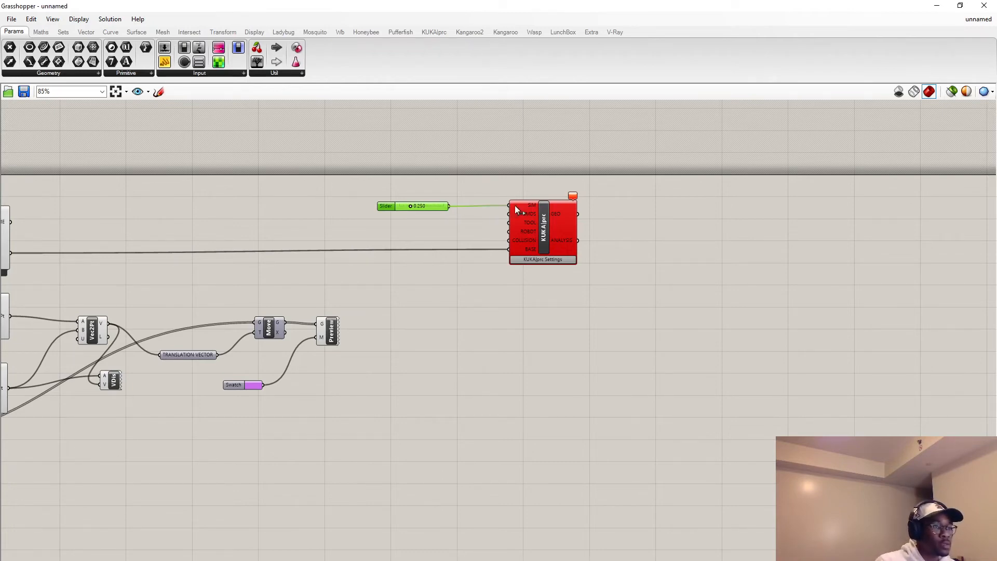
{"action": "left_click", "coordinate": [568, 301]}
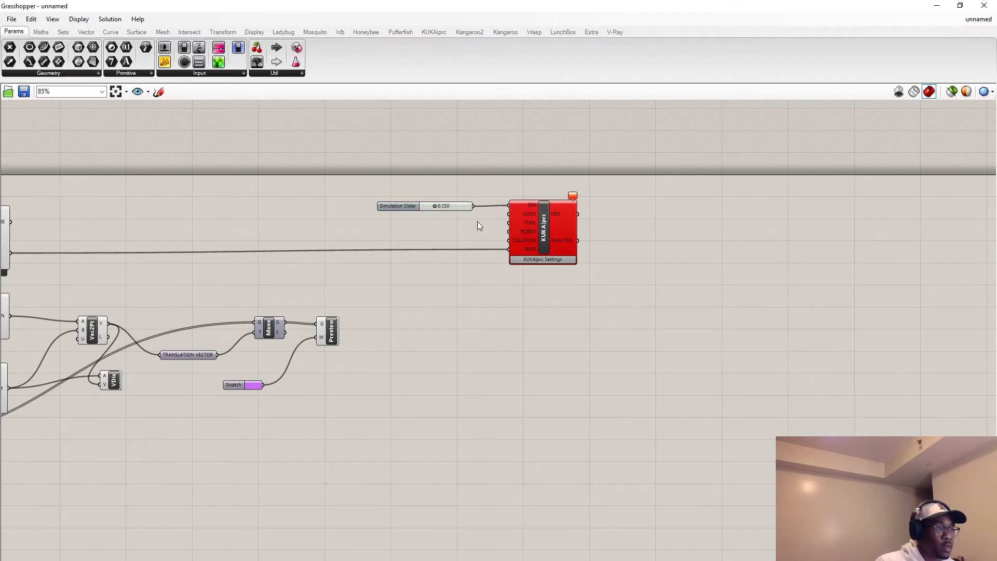
Add a KUKA|prc AXIS Movement component to the canvas near the Simulation Slider.
{"action": "double_click", "coordinate": [457, 226]}
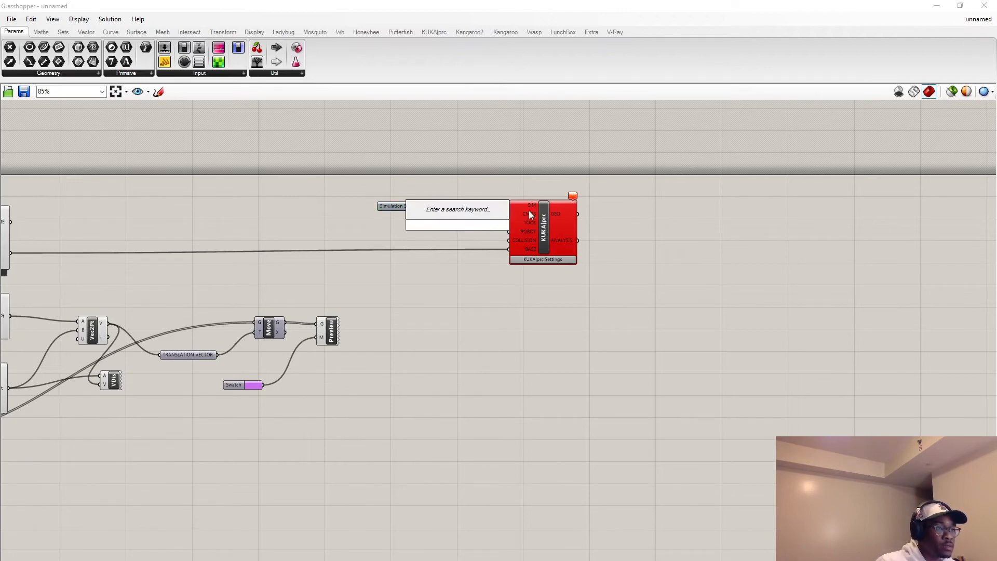
{"action": "key", "text": "Escape"}
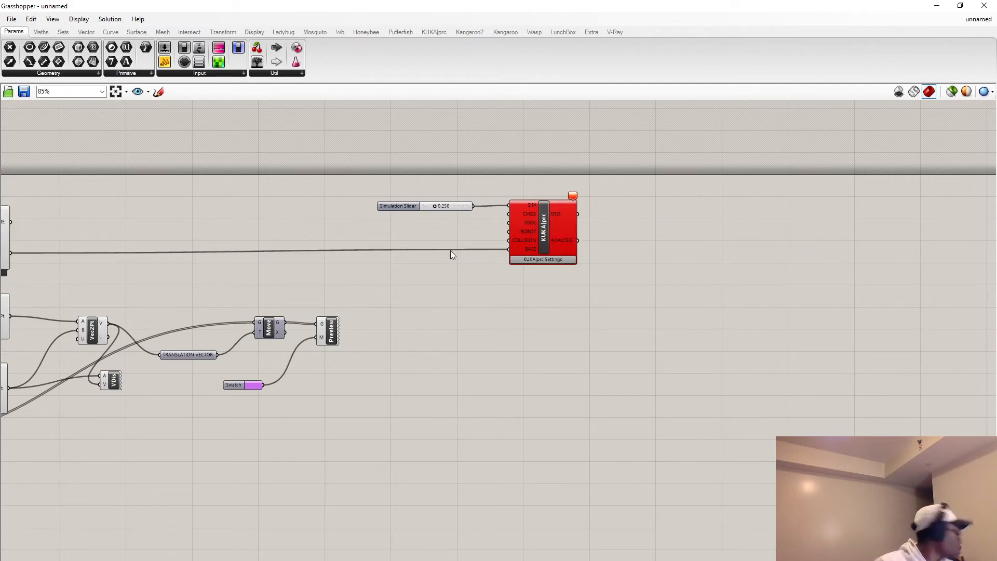
{"action": "double_click", "coordinate": [389, 228]}
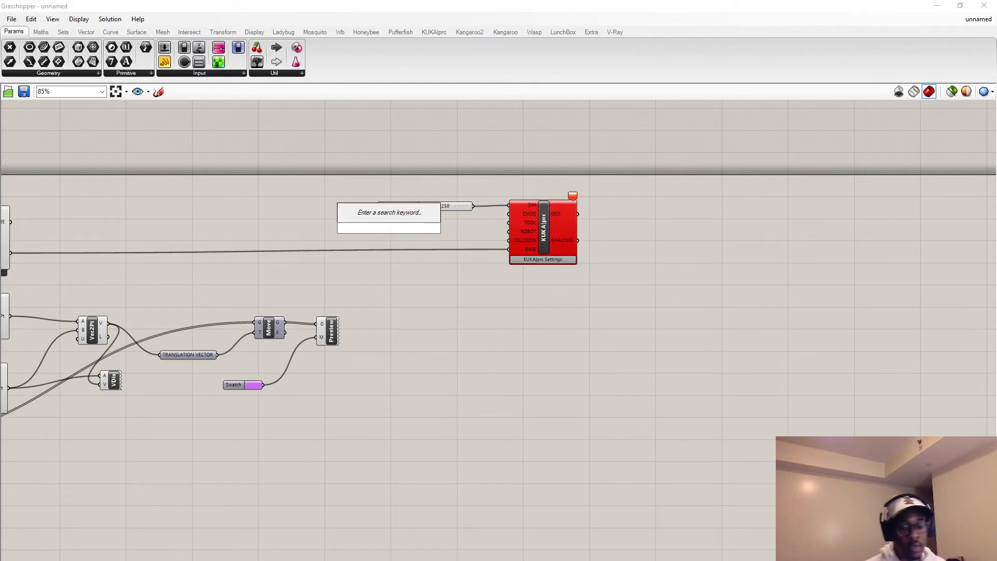
{"action": "type", "text": "axi"}
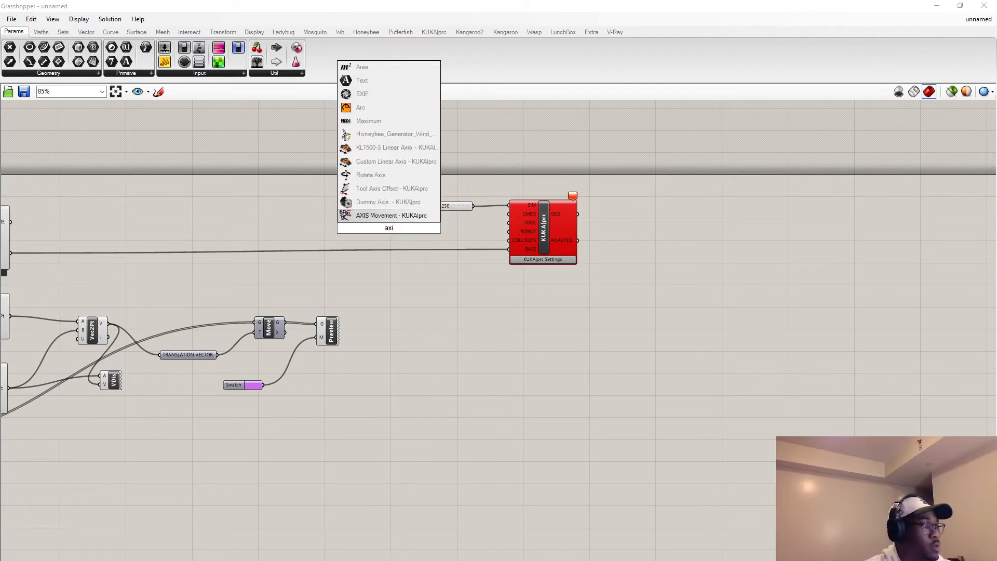
{"action": "key", "text": "Return"}
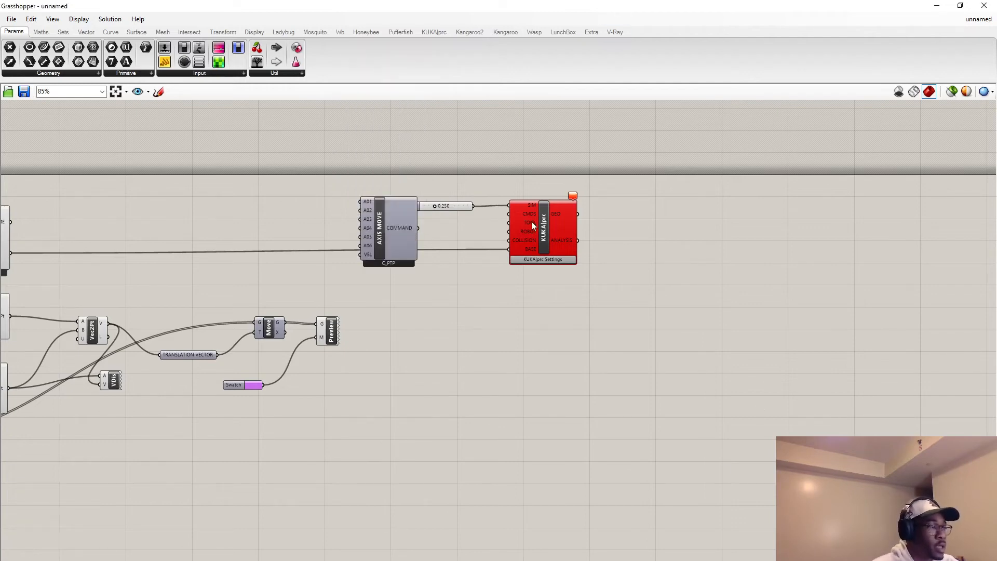
Connect the AXIS Movement's COMMAND output to the core's CMDS input and arrange both components clear of the Simulation Slider.
{"action": "left_click_drag", "start_coordinate": [404, 223], "coordinate": [509, 212]}
{"action": "left_click", "coordinate": [540, 234]}
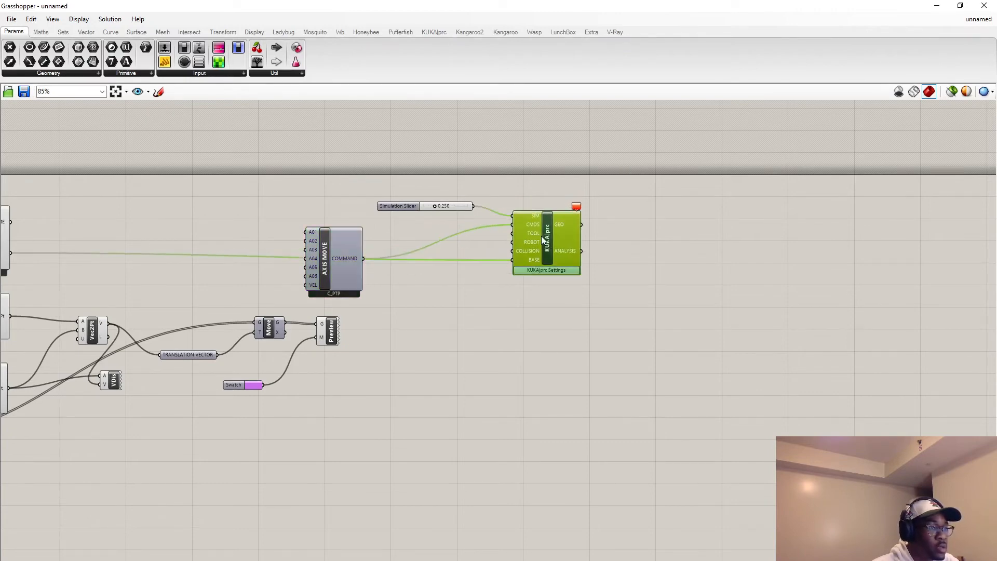
{"action": "left_click", "coordinate": [538, 343]}
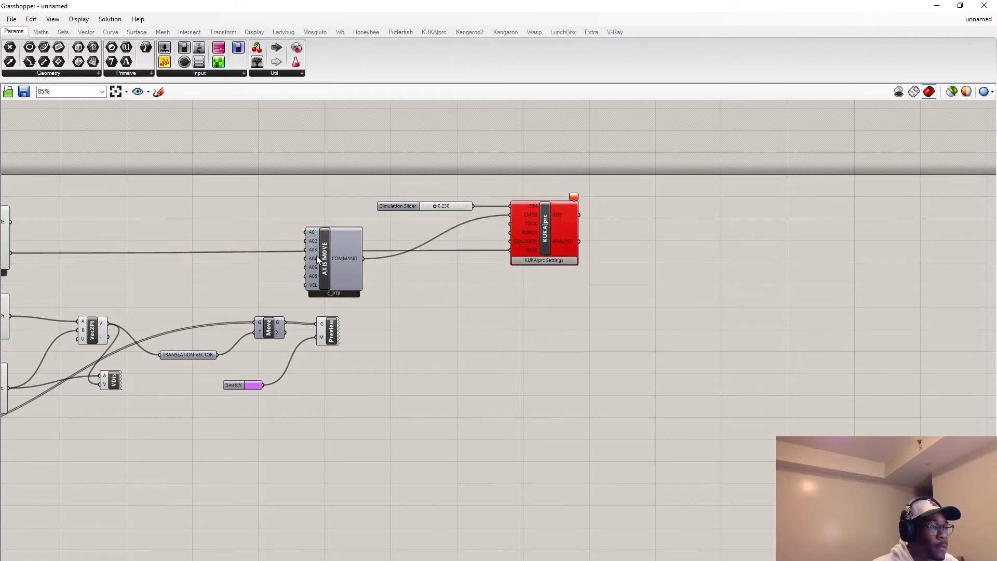
{"action": "left_click_drag", "start_coordinate": [317, 256], "coordinate": [308, 247]}
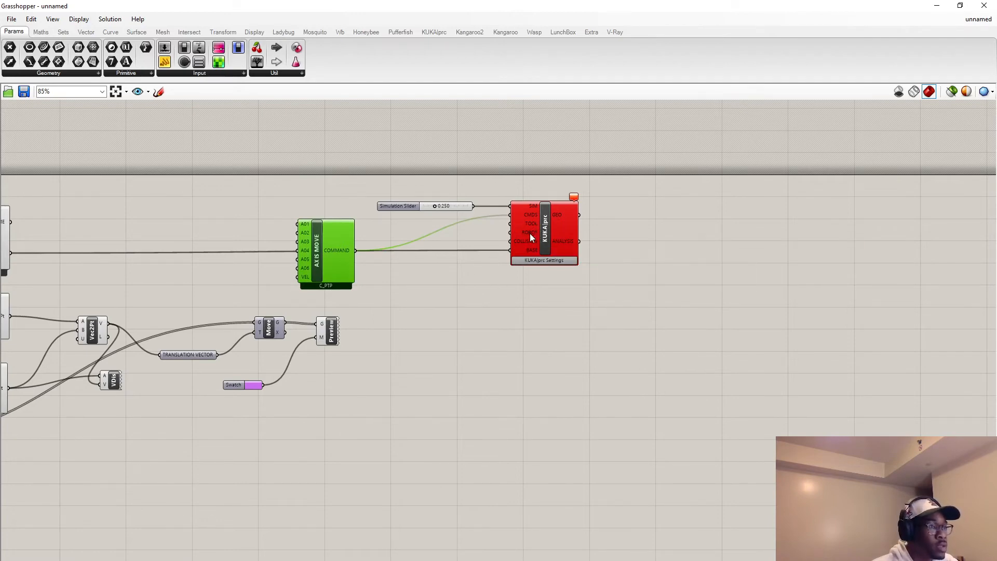
{"action": "double_click", "coordinate": [429, 275]}
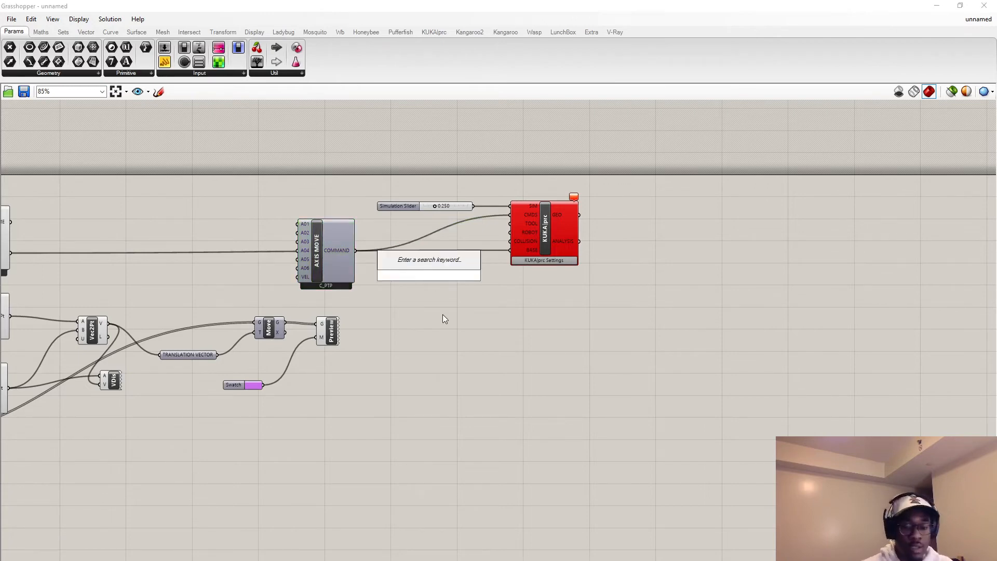
{"action": "type", "text": "kukar"}
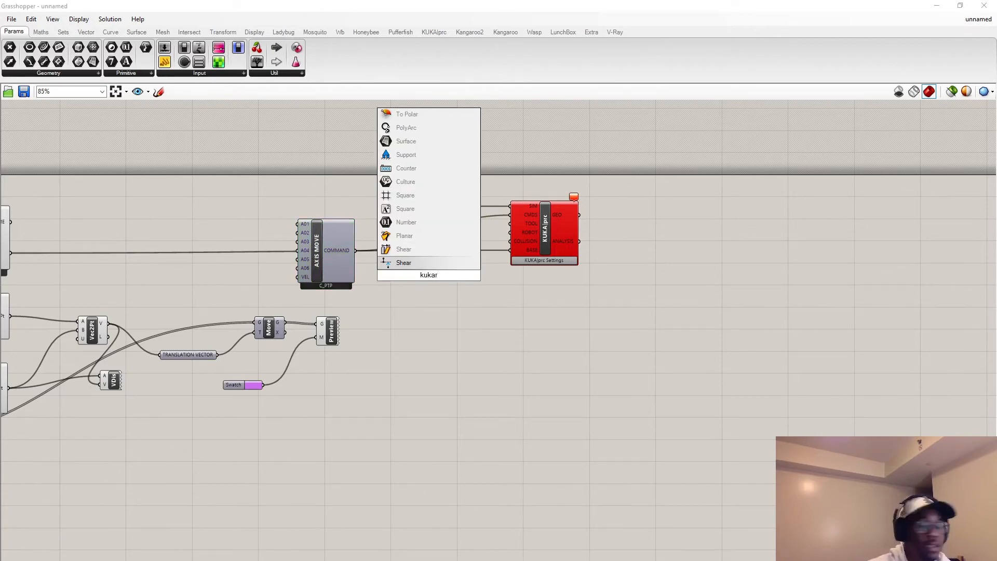
{"action": "key", "text": "BackSpace"}
{"action": "key", "text": "BackSpace"}
{"action": "key", "text": "BackSpace"}
{"action": "key", "text": "BackSpace"}
{"action": "key", "text": "BackSpace"}
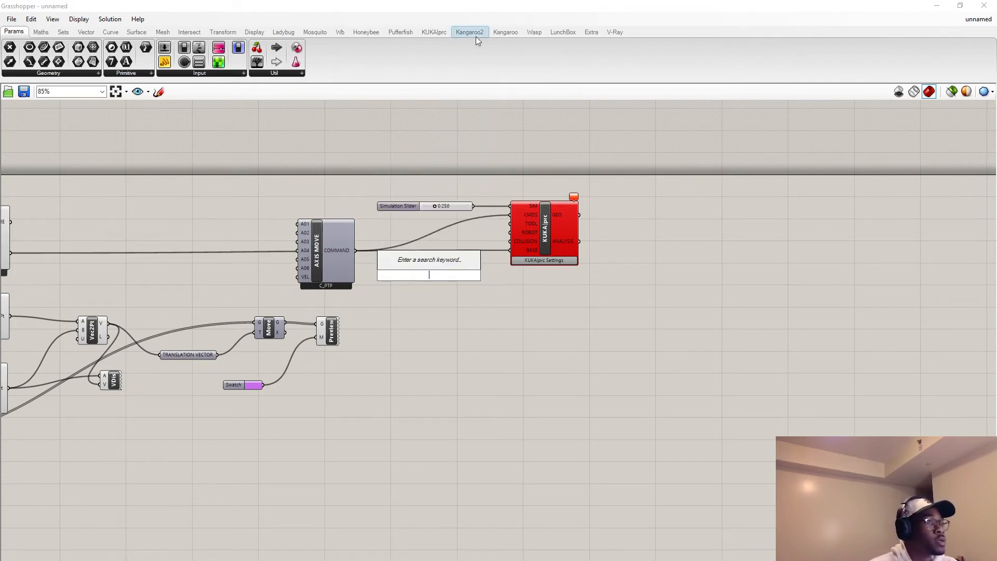
Display the KUKA|prc component collection with its virtual robots.
{"action": "left_click", "coordinate": [433, 32]}
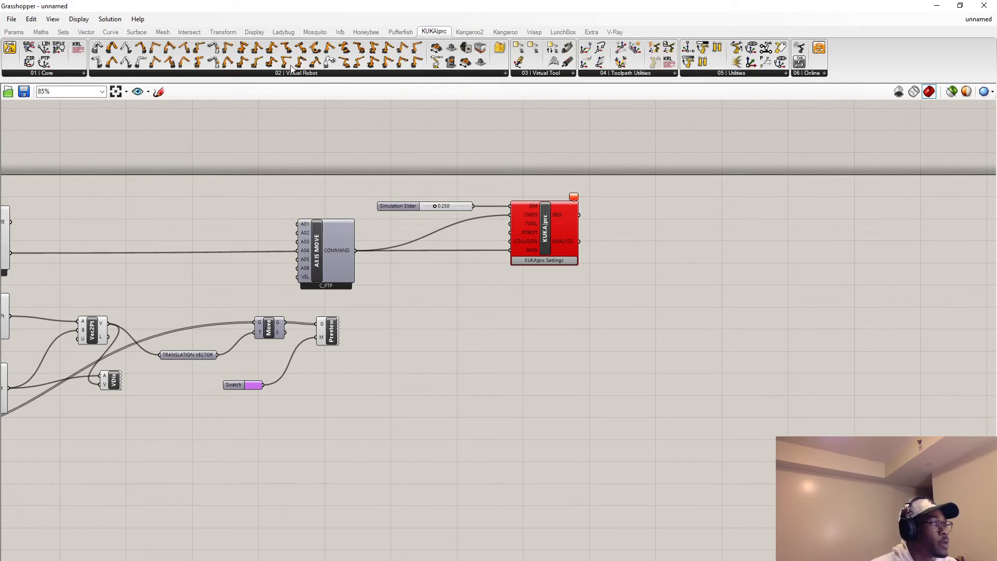
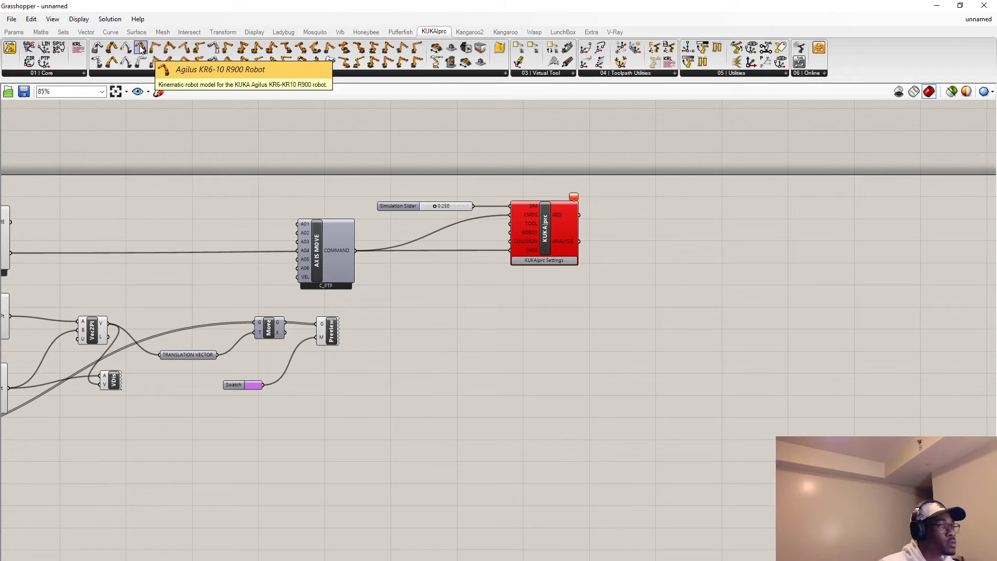
Add an Agilus KR6-10 R900 robot to the canvas and connect its output to the KUKA|prc core's ROBOT input.
{"action": "left_click_drag", "start_coordinate": [141, 48], "coordinate": [429, 292]}
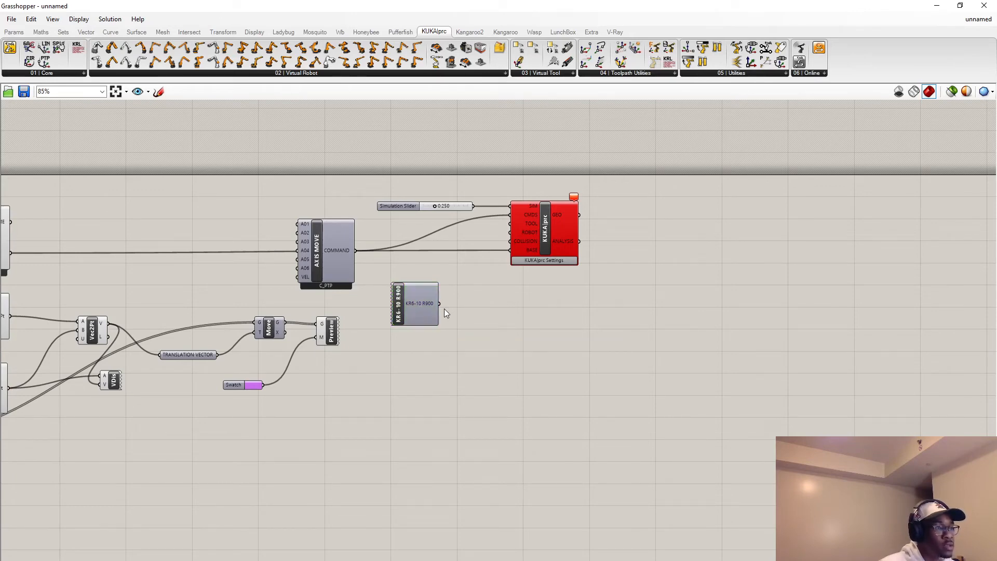
{"action": "left_click_drag", "start_coordinate": [480, 303], "coordinate": [512, 232]}
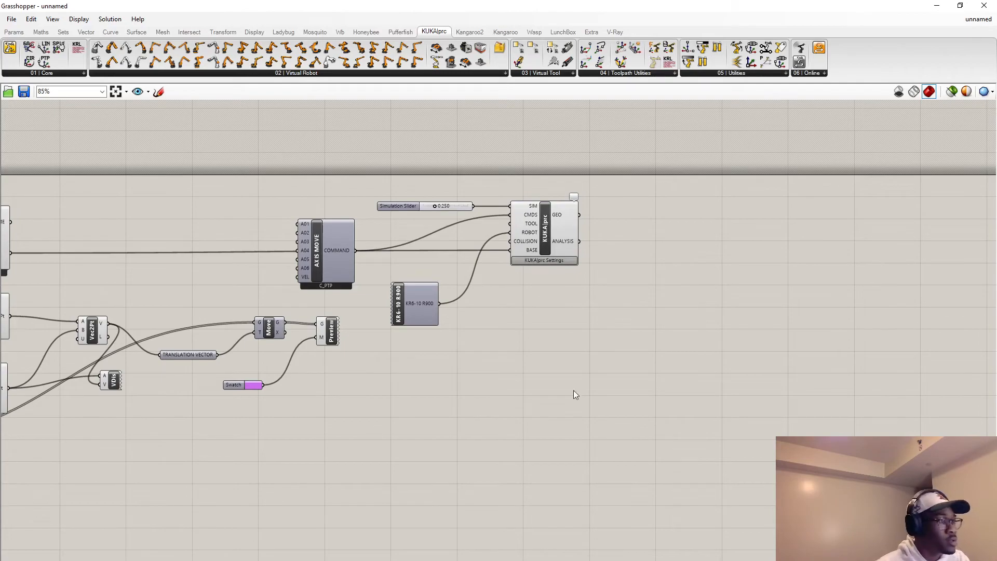
Switch to Rhino with Grasshopper minimized and examine the robot's placement inside the working cell.
{"action": "left_click_drag", "start_coordinate": [727, 6], "coordinate": [491, 352]}
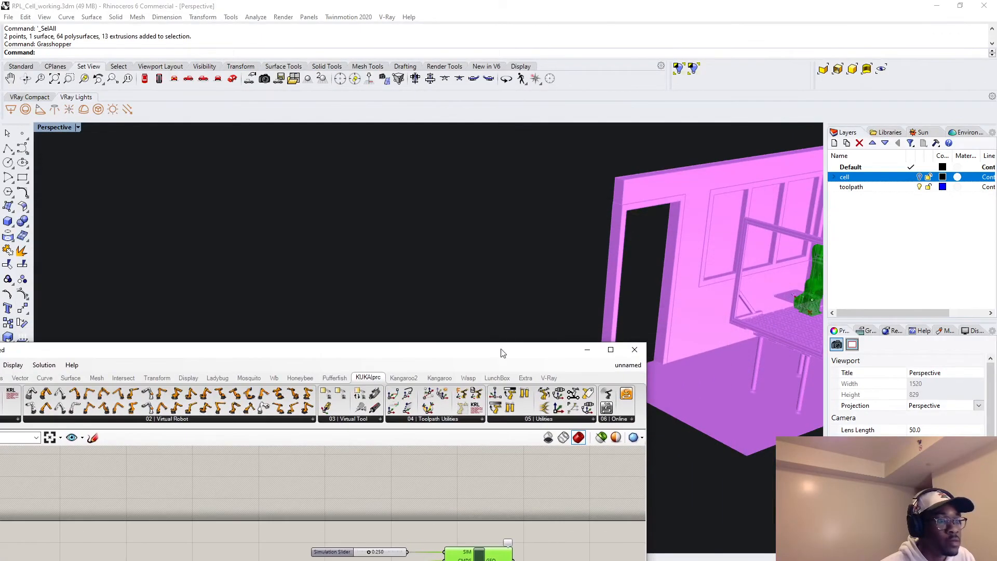
{"action": "scroll", "coordinate": [576, 276], "scroll_direction": "down", "scroll_amount": 3}
{"action": "scroll", "coordinate": [697, 272], "scroll_direction": "down", "scroll_amount": 3}
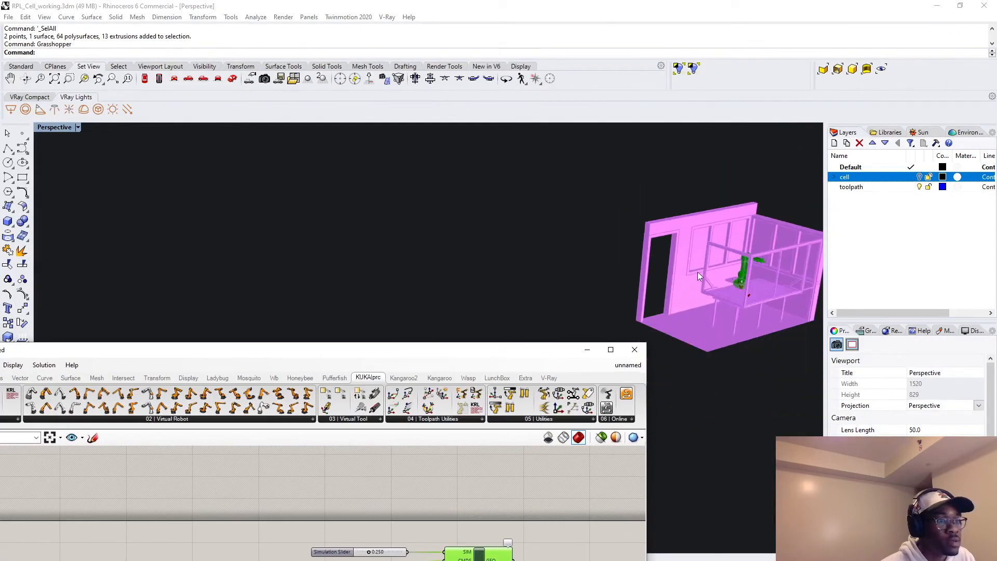
{"action": "left_click", "coordinate": [588, 349]}
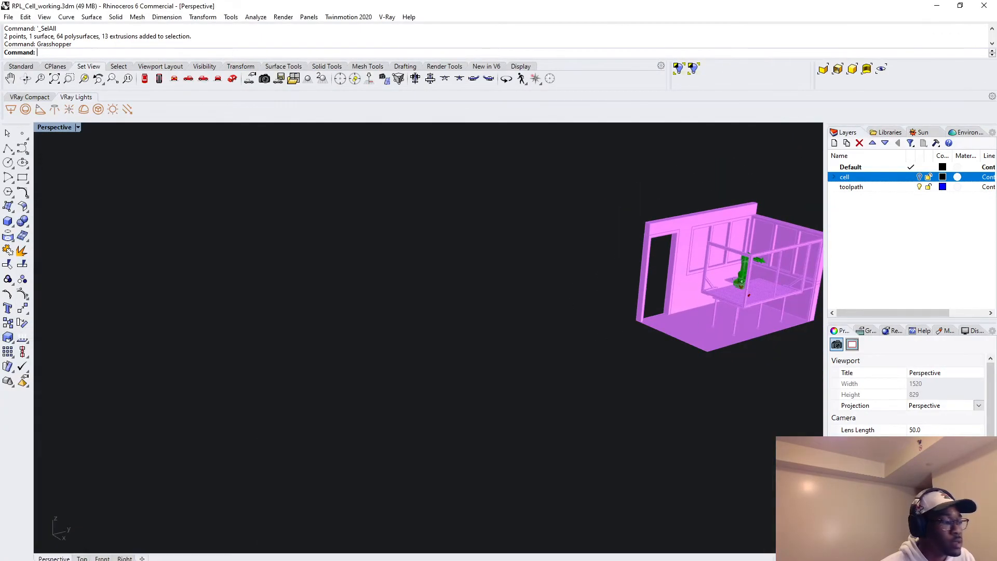
{"action": "scroll", "coordinate": [769, 280], "scroll_direction": "down", "scroll_amount": 1}
{"action": "scroll", "coordinate": [766, 289], "scroll_direction": "up", "scroll_amount": 3}
{"action": "scroll", "coordinate": [584, 388], "scroll_direction": "up", "scroll_amount": 5}
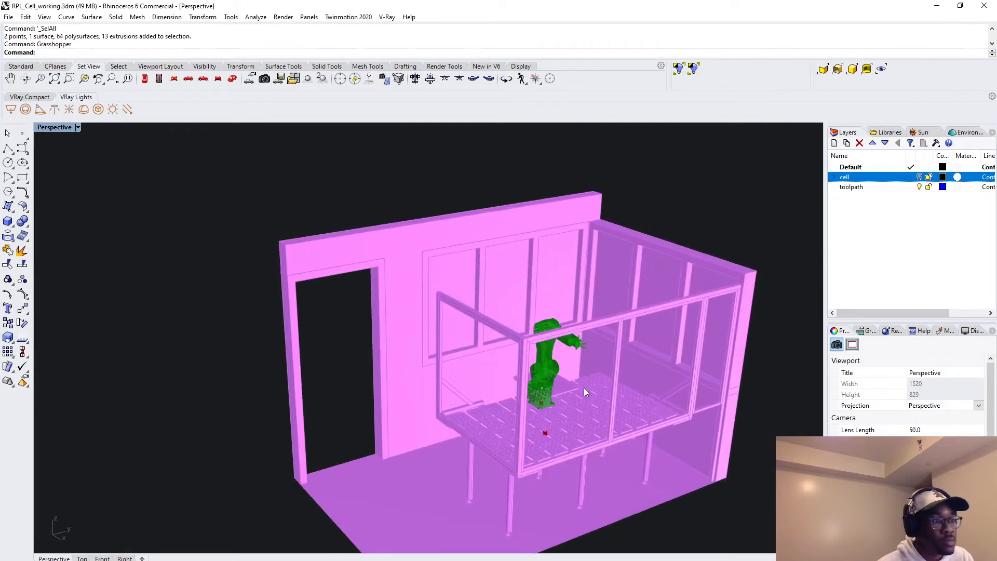
{"action": "scroll", "coordinate": [586, 349], "scroll_direction": "up", "scroll_amount": 5}
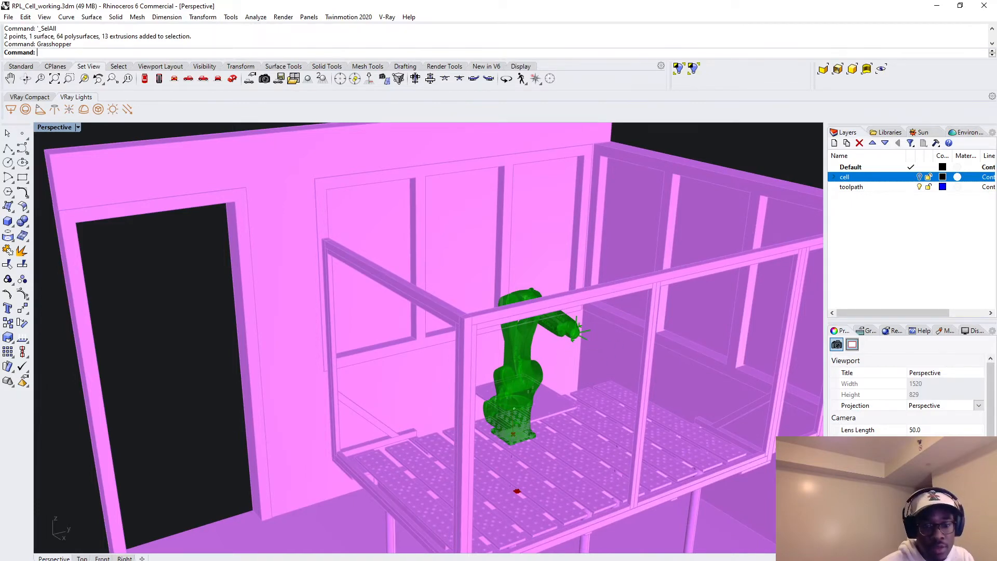
Arrange the Rhino and Grasshopper windows side by side, keeping the robot cell in view.
{"action": "key", "text": "alt+Tab"}
{"action": "left_click_drag", "start_coordinate": [719, 5], "coordinate": [996, 119]}
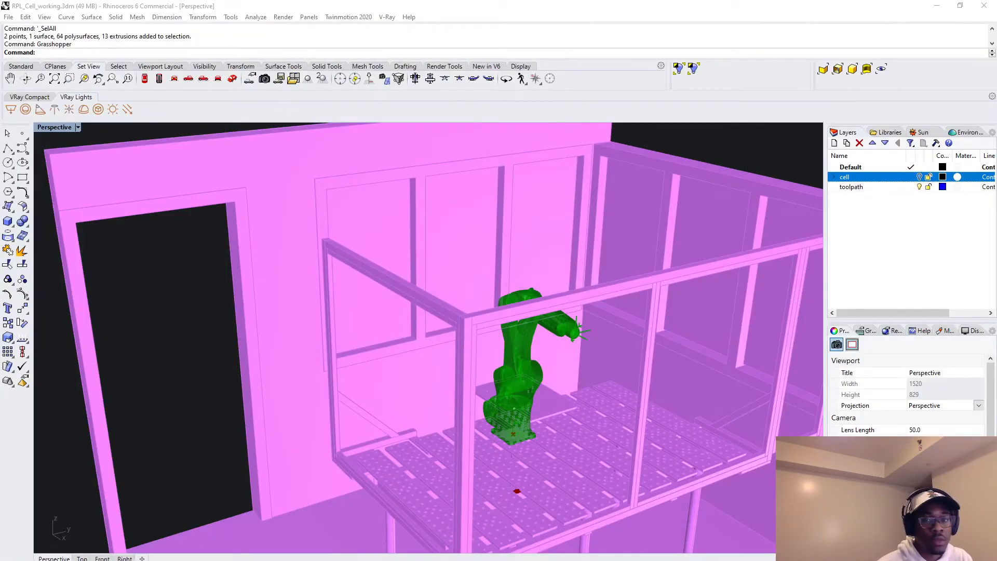
{"action": "right_click_drag", "start_coordinate": [540, 414], "coordinate": [581, 395]}
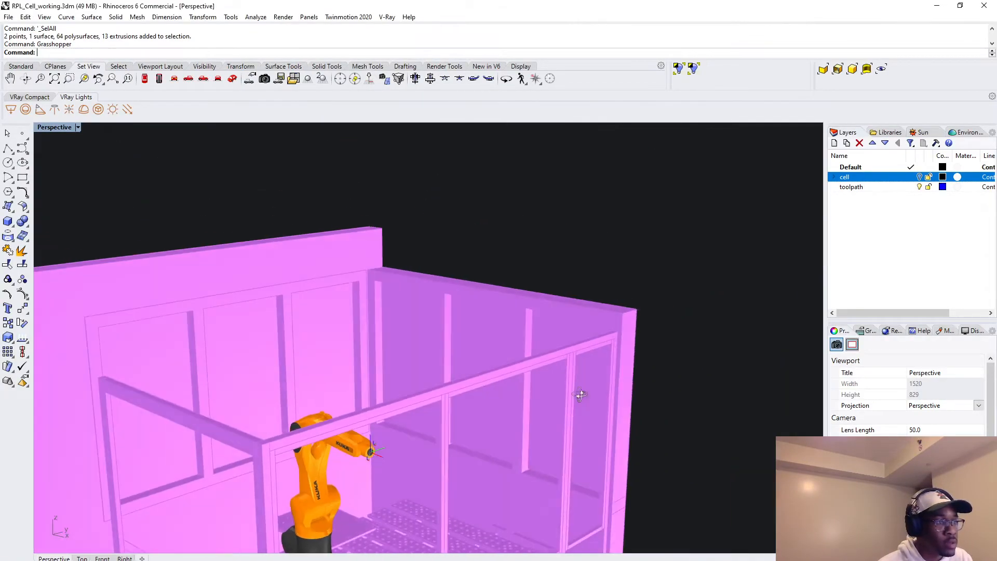
{"action": "scroll", "coordinate": [385, 470], "scroll_direction": "up", "scroll_amount": 5}
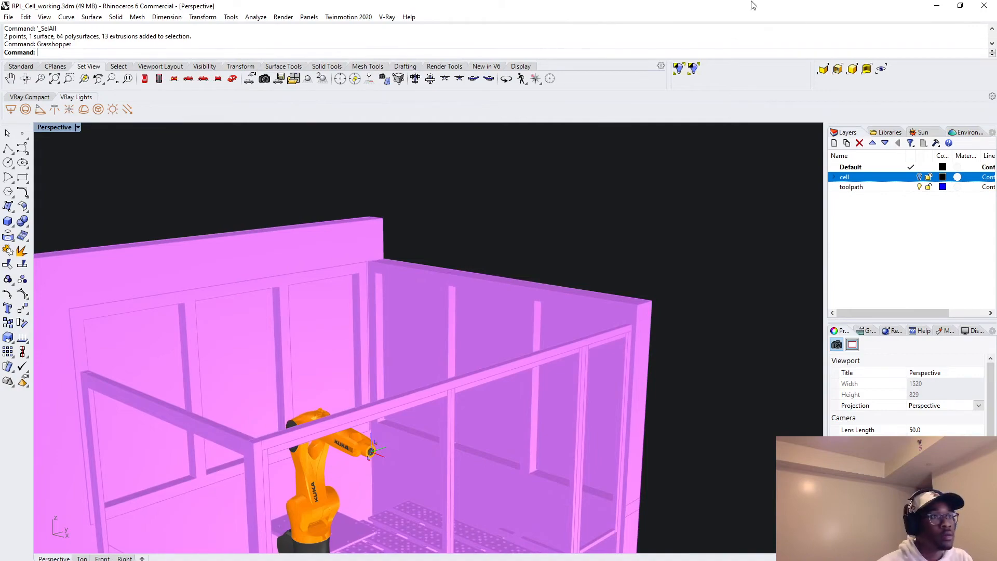
{"action": "left_click_drag", "start_coordinate": [753, 5], "coordinate": [1, 136]}
Set the Simulation Slider to 0.000 and move the AXIS Movement component closer to the KUKA|prc core.
{"action": "left_click", "coordinate": [702, 300]}
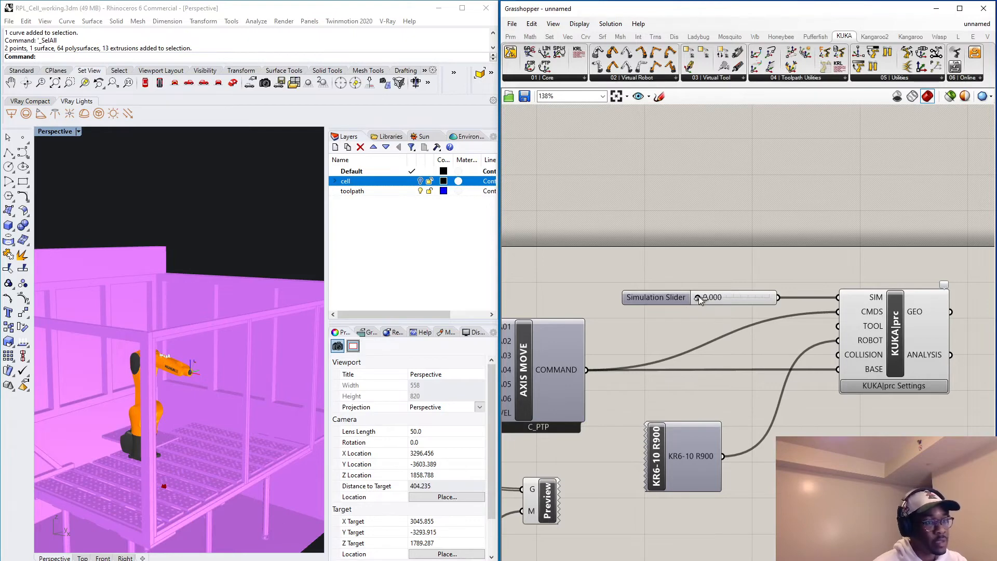
{"action": "left_click_drag", "start_coordinate": [699, 296], "coordinate": [680, 303]}
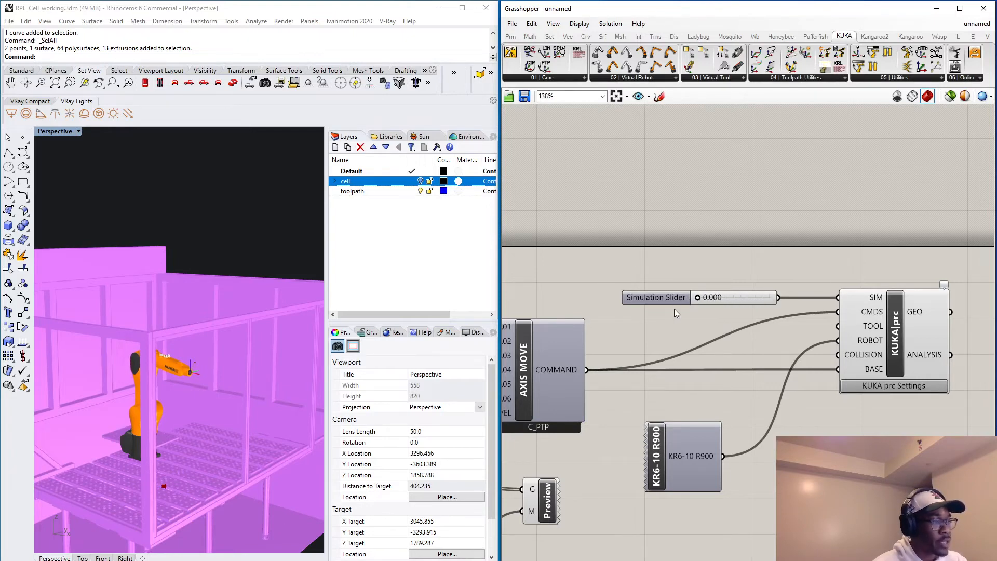
{"action": "left_click_drag", "start_coordinate": [527, 368], "coordinate": [601, 358]}
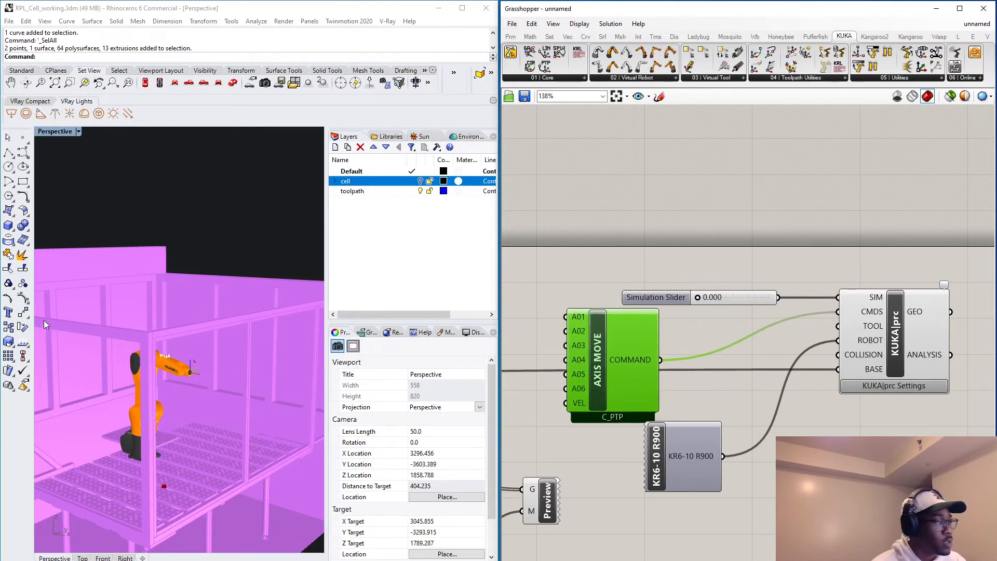
Examine the robot on the cell table together with the components wired to the KUKA|prc core.
{"action": "scroll", "coordinate": [174, 309], "scroll_direction": "down", "scroll_amount": 8}
{"action": "scroll", "coordinate": [703, 341], "scroll_direction": "down", "scroll_amount": 4}
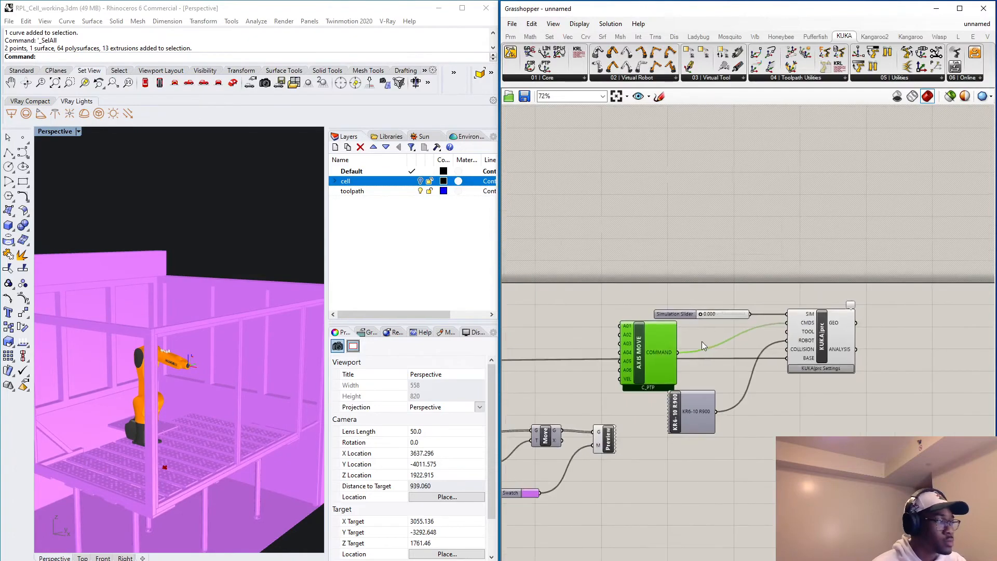
{"action": "scroll", "coordinate": [750, 378], "scroll_direction": "up", "scroll_amount": 4}
{"action": "scroll", "coordinate": [794, 340], "scroll_direction": "down", "scroll_amount": 2}
{"action": "scroll", "coordinate": [793, 340], "scroll_direction": "down", "scroll_amount": 2}
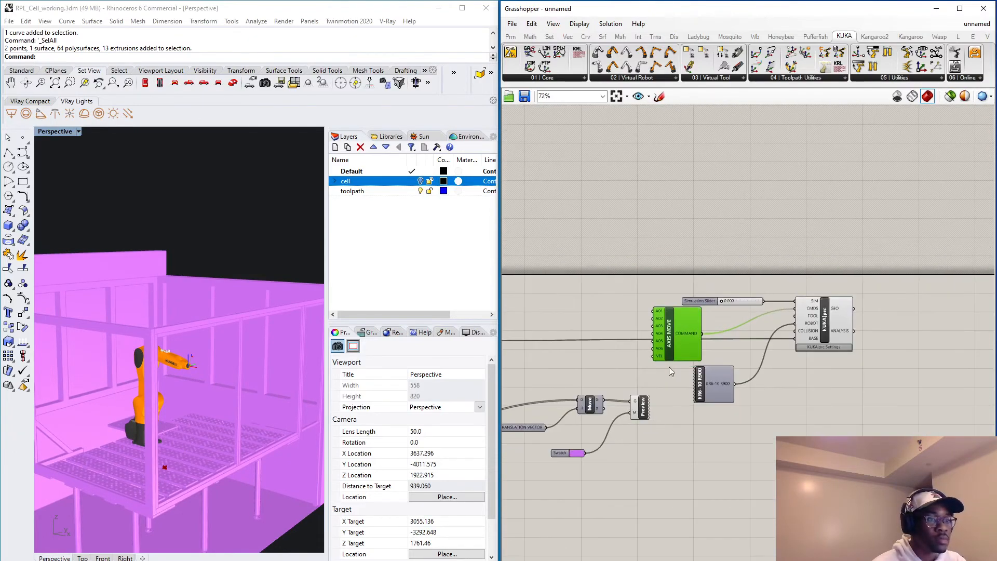
{"action": "scroll", "coordinate": [132, 404], "scroll_direction": "down", "scroll_amount": 8}
{"action": "right_click_drag", "start_coordinate": [132, 404], "coordinate": [123, 427]}
{"action": "scroll", "coordinate": [189, 407], "scroll_direction": "up", "scroll_amount": 5}
{"action": "scroll", "coordinate": [813, 338], "scroll_direction": "up", "scroll_amount": 4}
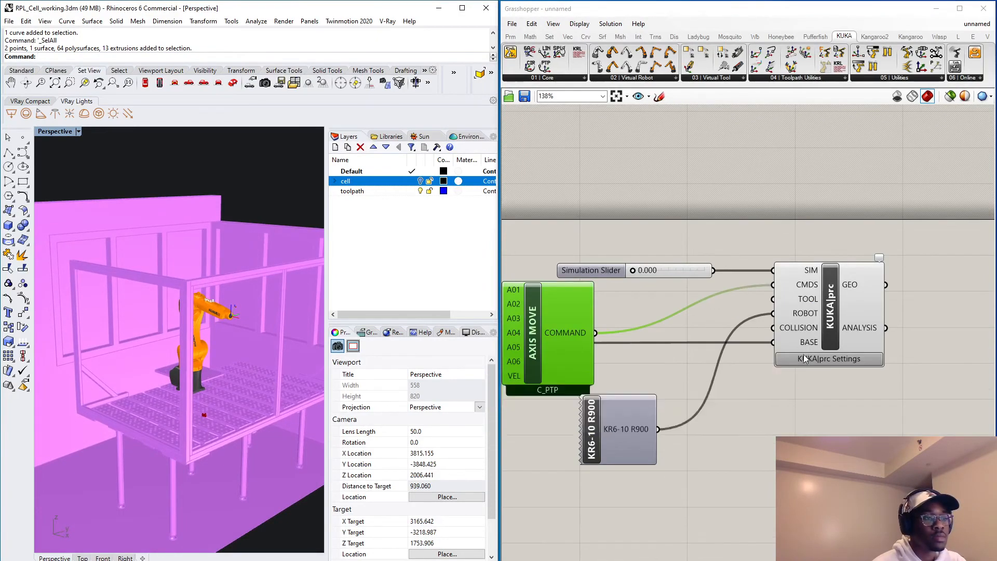
Trace the core's BASE wire back to the Frame component's outputs and inspect the robot's placement in the cell.
{"action": "scroll", "coordinate": [804, 352], "scroll_direction": "down", "scroll_amount": 4}
{"action": "right_click_drag", "start_coordinate": [703, 348], "coordinate": [787, 318]}
{"action": "scroll", "coordinate": [786, 318], "scroll_direction": "down", "scroll_amount": 4}
{"action": "scroll", "coordinate": [648, 327], "scroll_direction": "up", "scroll_amount": 4}
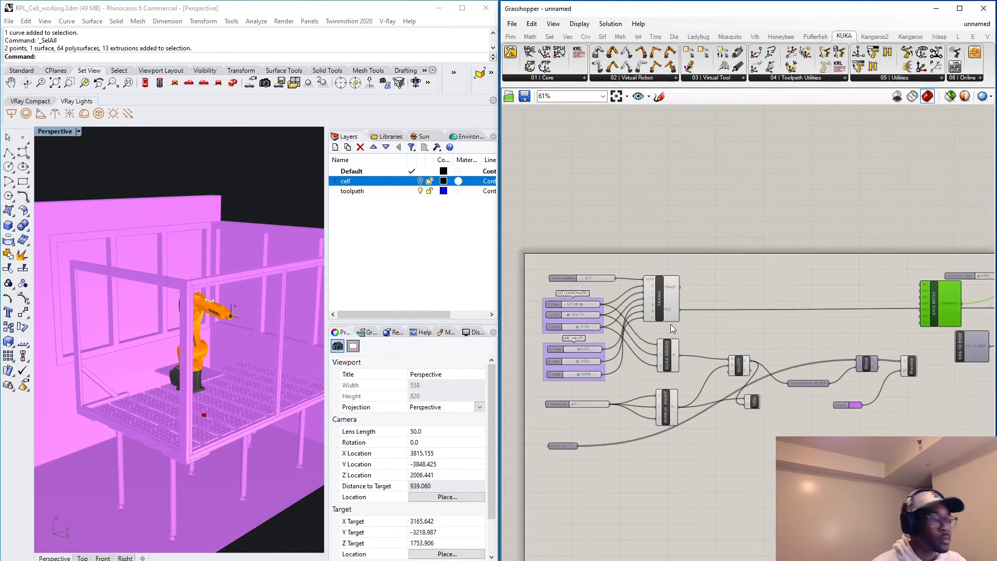
{"action": "scroll", "coordinate": [709, 297], "scroll_direction": "down", "scroll_amount": 2}
{"action": "scroll", "coordinate": [700, 289], "scroll_direction": "up", "scroll_amount": 5}
{"action": "scroll", "coordinate": [658, 311], "scroll_direction": "down", "scroll_amount": 5}
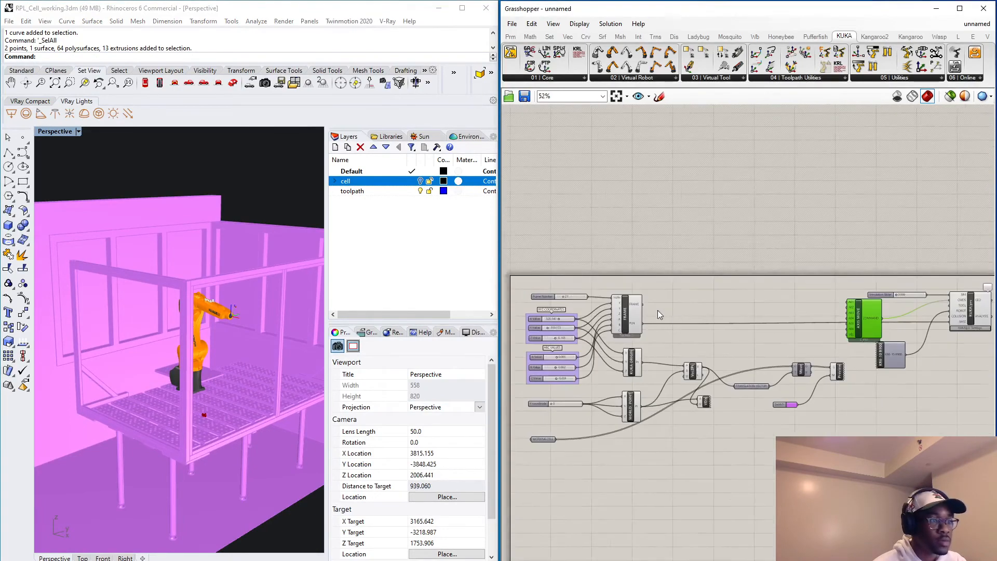
{"action": "right_click_drag", "start_coordinate": [678, 315], "coordinate": [578, 311]}
{"action": "scroll", "coordinate": [551, 312], "scroll_direction": "up", "scroll_amount": 3}
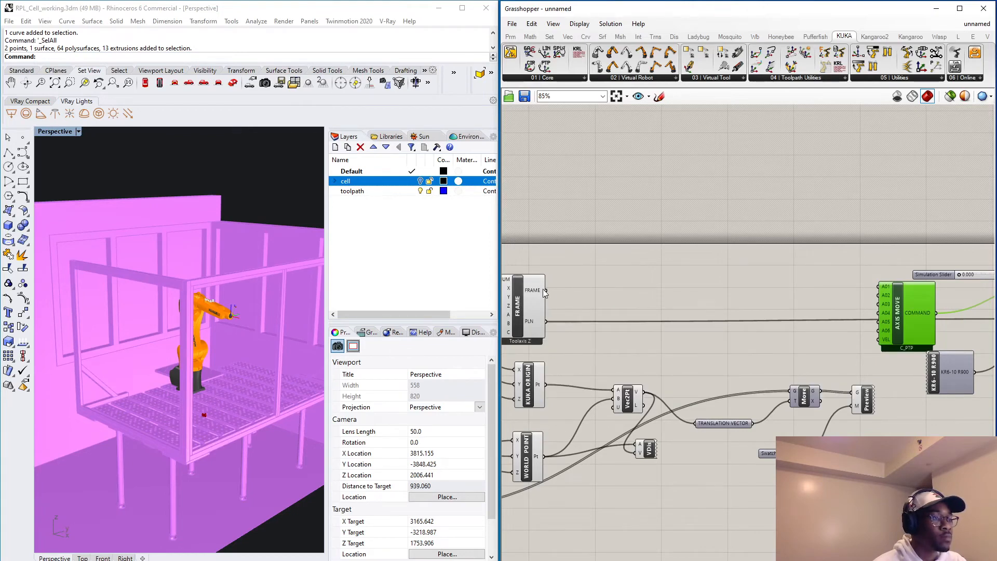
{"action": "right_click_drag", "start_coordinate": [150, 379], "coordinate": [191, 385]}
{"action": "scroll", "coordinate": [75, 369], "scroll_direction": "up", "scroll_amount": 4}
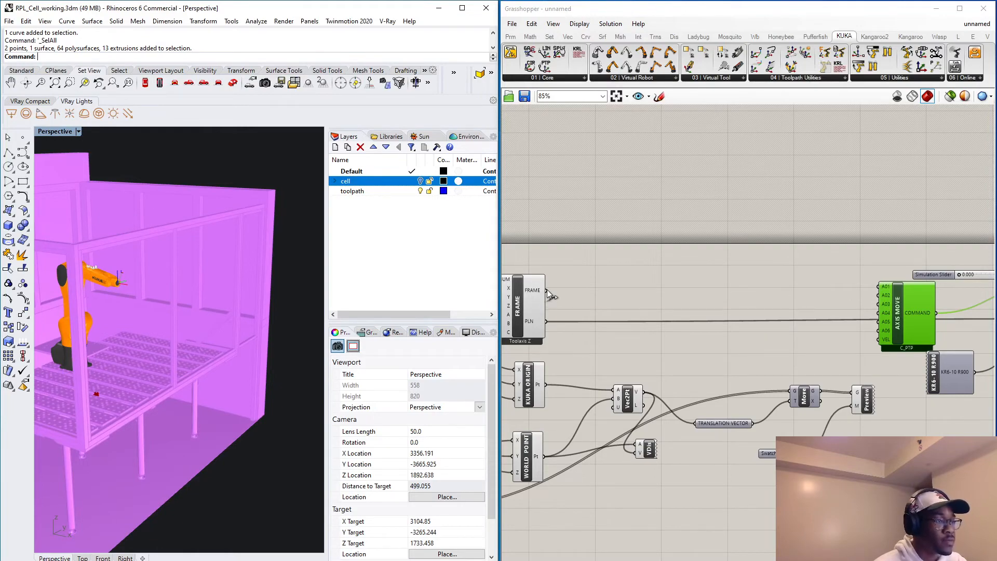
{"action": "scroll", "coordinate": [534, 320], "scroll_direction": "down", "scroll_amount": 4}
{"action": "scroll", "coordinate": [817, 322], "scroll_direction": "up", "scroll_amount": 3}
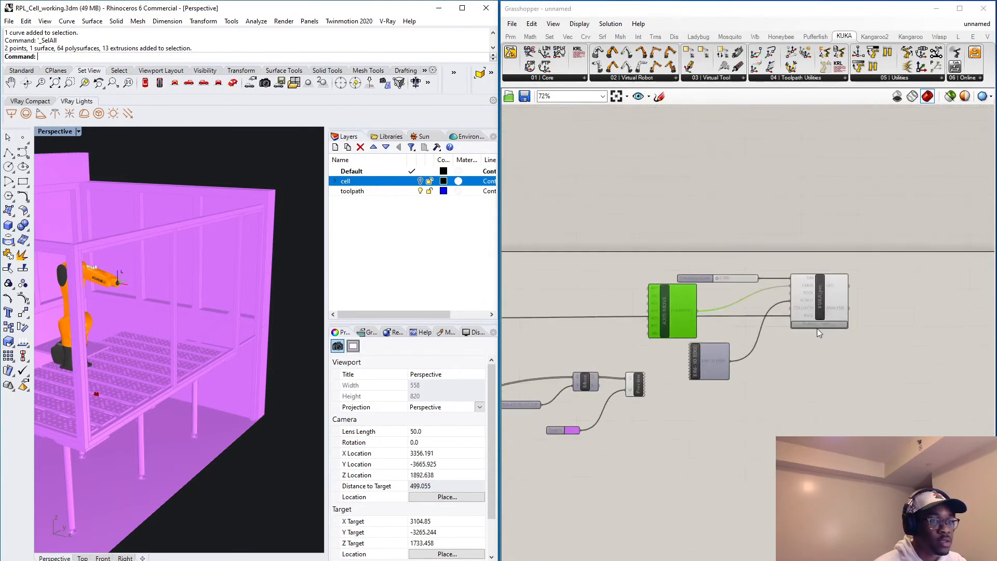
Disconnect the Frame component's PLN output from the KUKA|prc core's BASE input.
{"action": "right_click", "coordinate": [811, 318]}
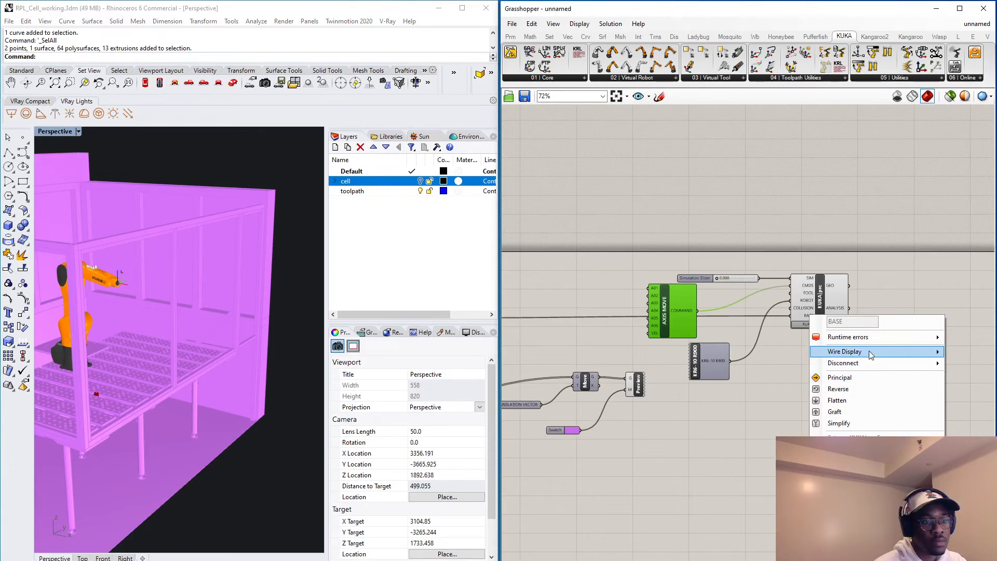
{"action": "left_click", "coordinate": [780, 359]}
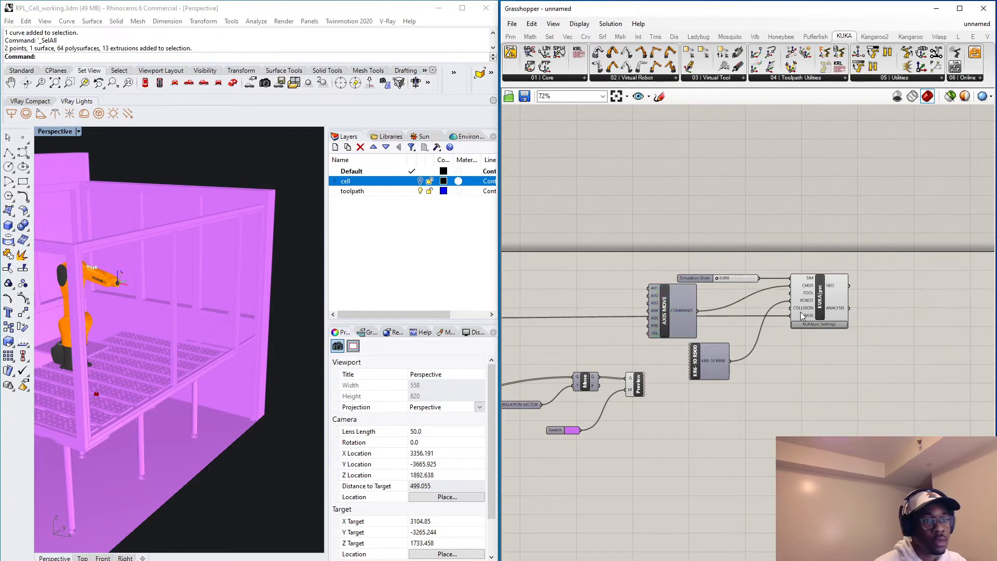
{"action": "scroll", "coordinate": [802, 314], "scroll_direction": "up", "scroll_amount": 3}
{"action": "right_click", "coordinate": [789, 318]}
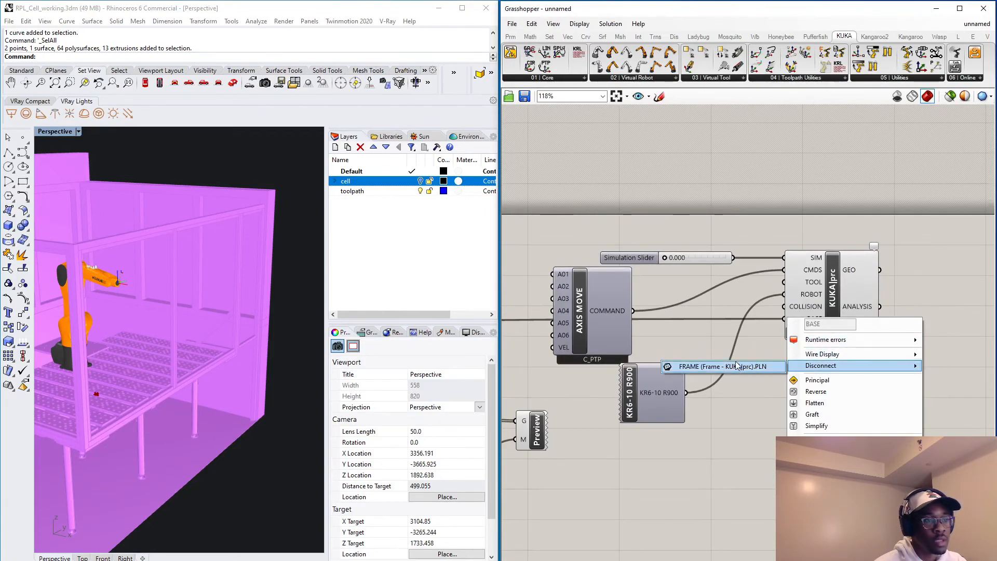
{"action": "left_click", "coordinate": [723, 368]}
Connect the Frame component's FRAME output to the KUKA|prc core's BASE input.
{"action": "scroll", "coordinate": [814, 319], "scroll_direction": "down", "scroll_amount": 3}
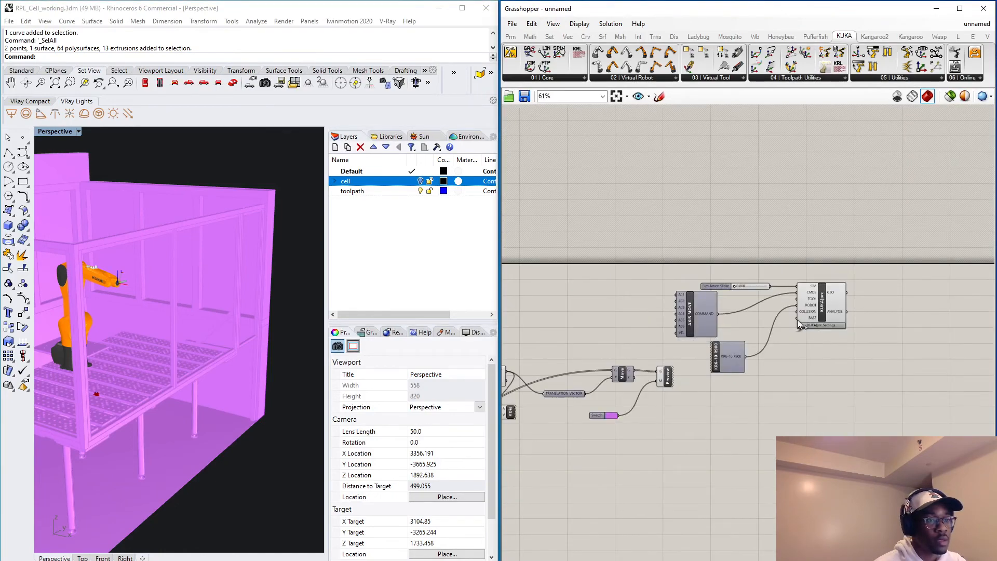
{"action": "scroll", "coordinate": [777, 357], "scroll_direction": "down", "scroll_amount": 3}
{"action": "left_click_drag", "start_coordinate": [798, 319], "coordinate": [596, 296]}
{"action": "scroll", "coordinate": [659, 347], "scroll_direction": "up", "scroll_amount": 7}
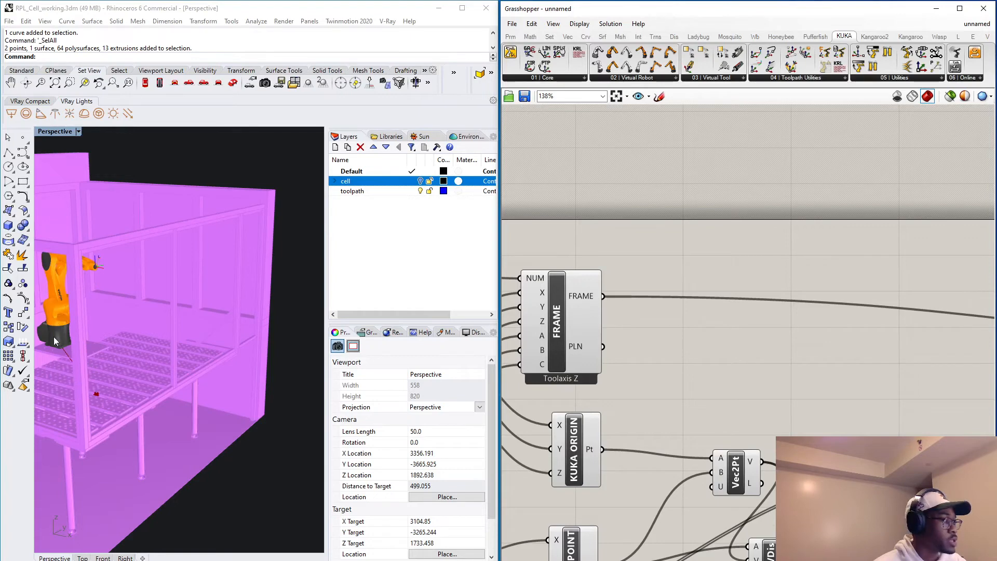
Examine where the robot base sits relative to the table and the origin marker in the Rhino viewport.
{"action": "scroll", "coordinate": [54, 337], "scroll_direction": "up", "scroll_amount": 5}
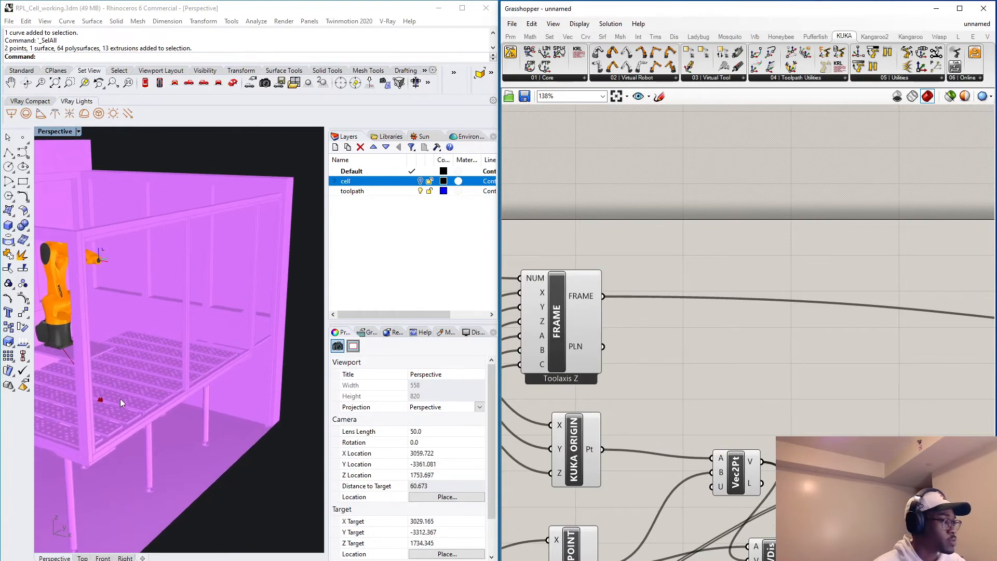
{"action": "scroll", "coordinate": [122, 406], "scroll_direction": "down", "scroll_amount": 2}
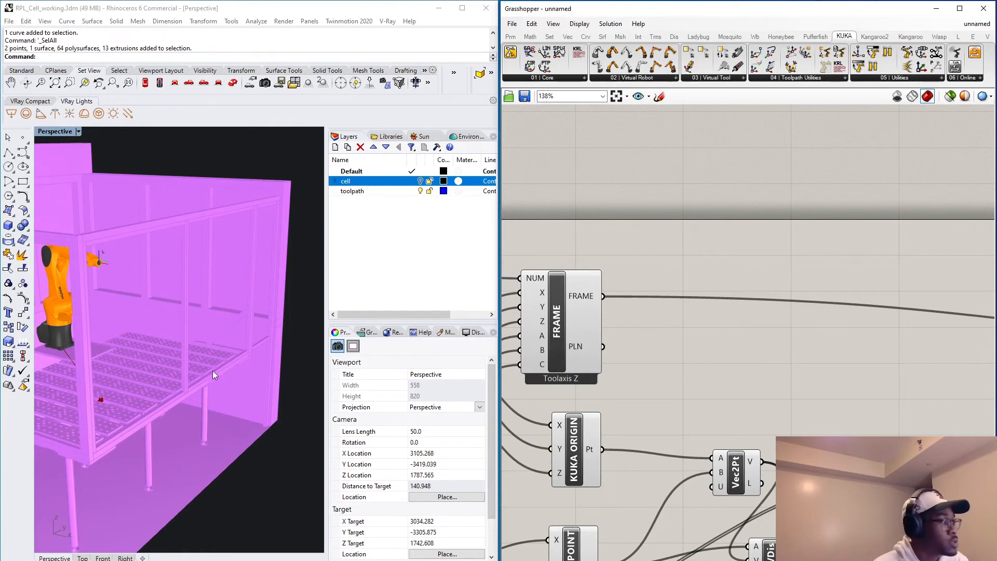
{"action": "right_click_drag", "start_coordinate": [213, 370], "coordinate": [239, 377]}
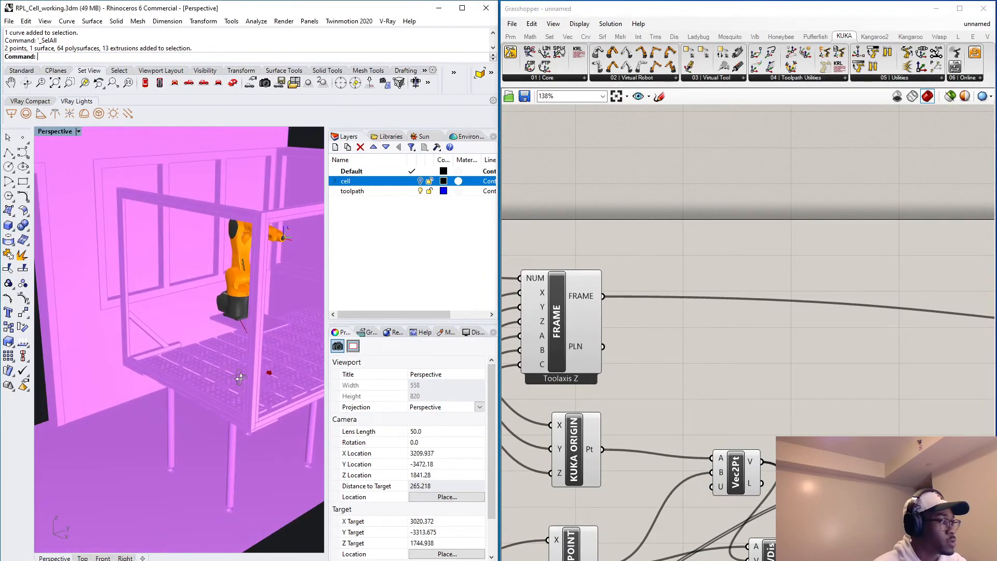
{"action": "scroll", "coordinate": [245, 369], "scroll_direction": "down", "scroll_amount": 10}
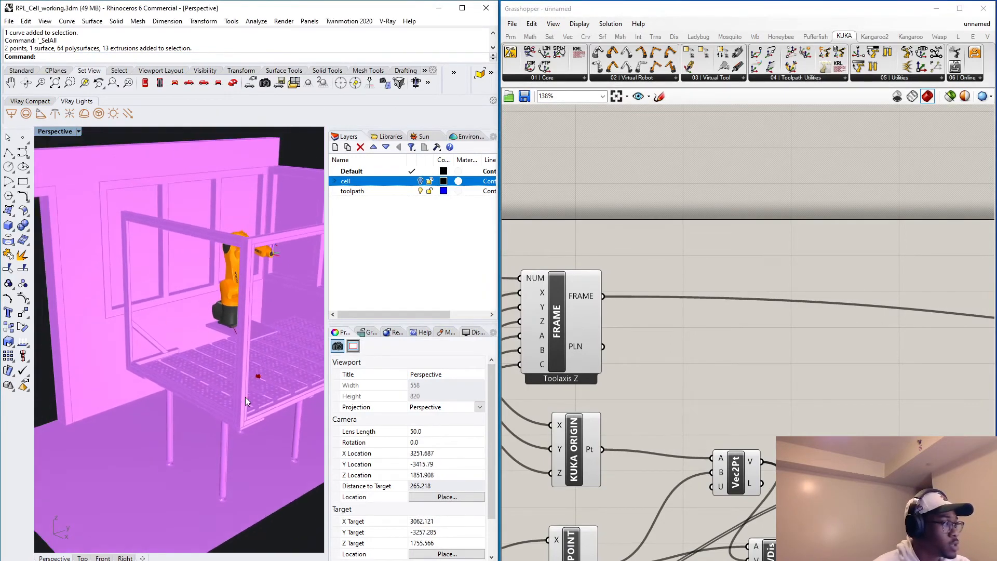
{"action": "scroll", "coordinate": [260, 374], "scroll_direction": "up", "scroll_amount": 15}
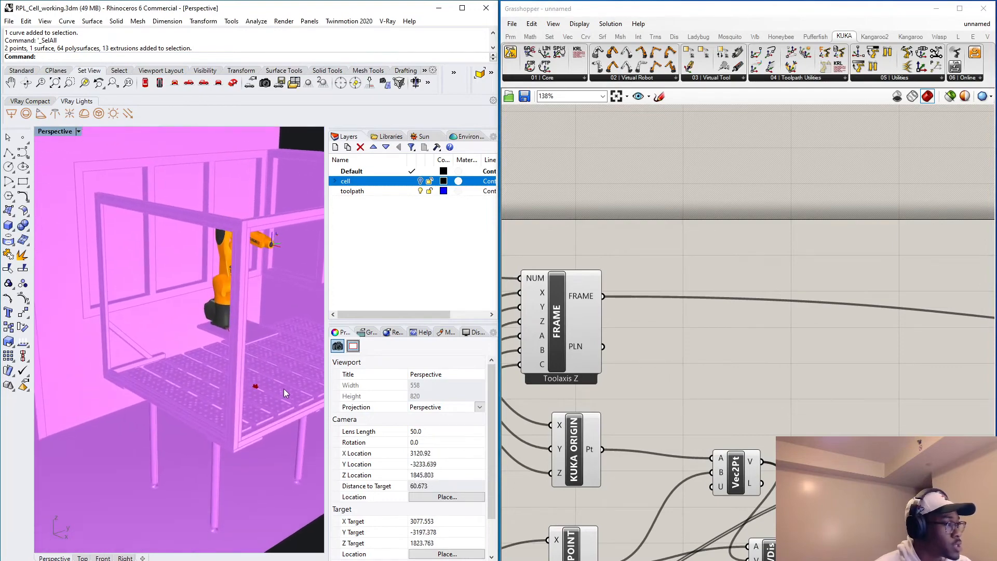
Select the World Point component and inspect the origin's location on the cell table from several angles.
{"action": "scroll", "coordinate": [696, 343], "scroll_direction": "down", "scroll_amount": 5}
{"action": "scroll", "coordinate": [623, 417], "scroll_direction": "up", "scroll_amount": 3}
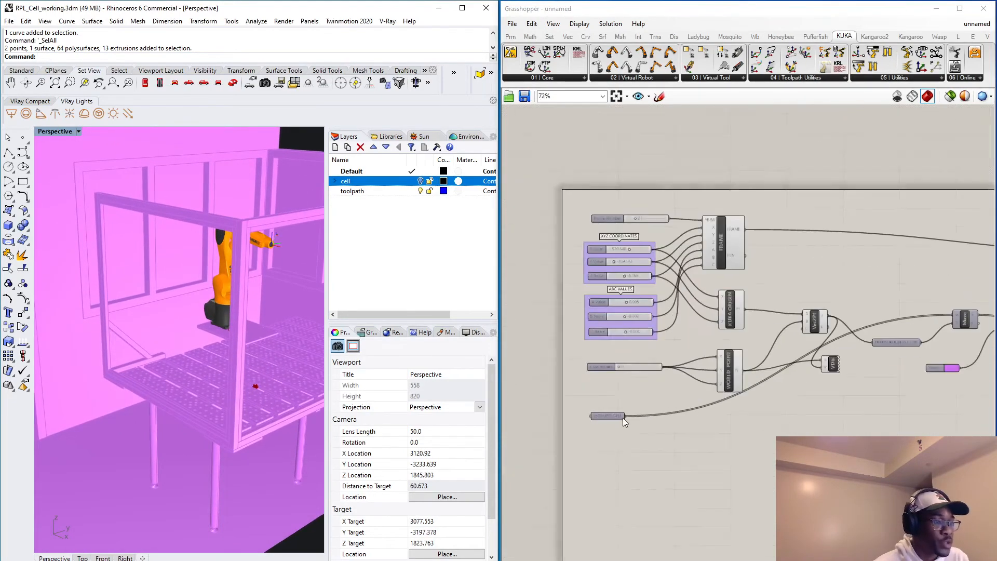
{"action": "scroll", "coordinate": [642, 383], "scroll_direction": "down", "scroll_amount": 2}
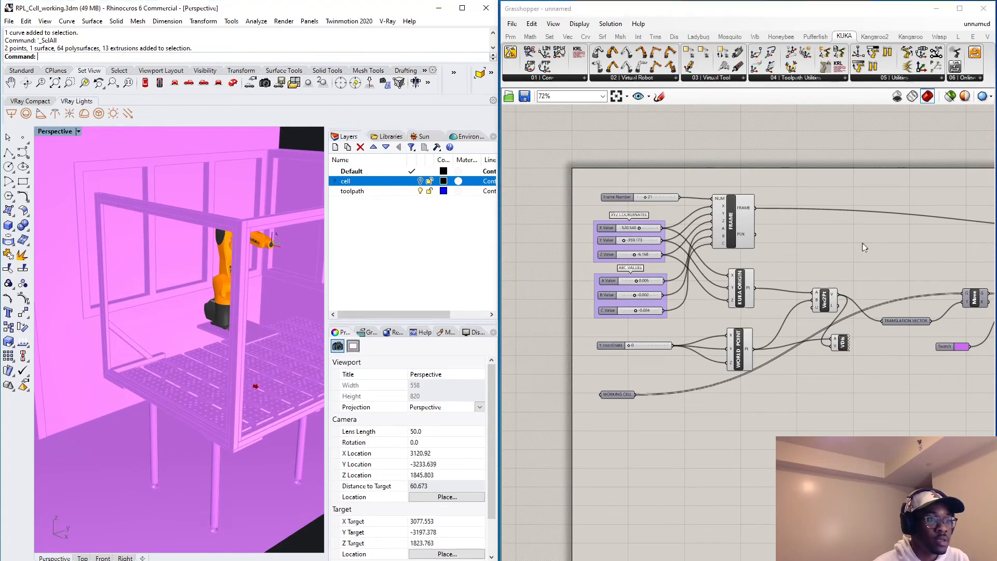
{"action": "scroll", "coordinate": [610, 380], "scroll_direction": "up", "scroll_amount": 3}
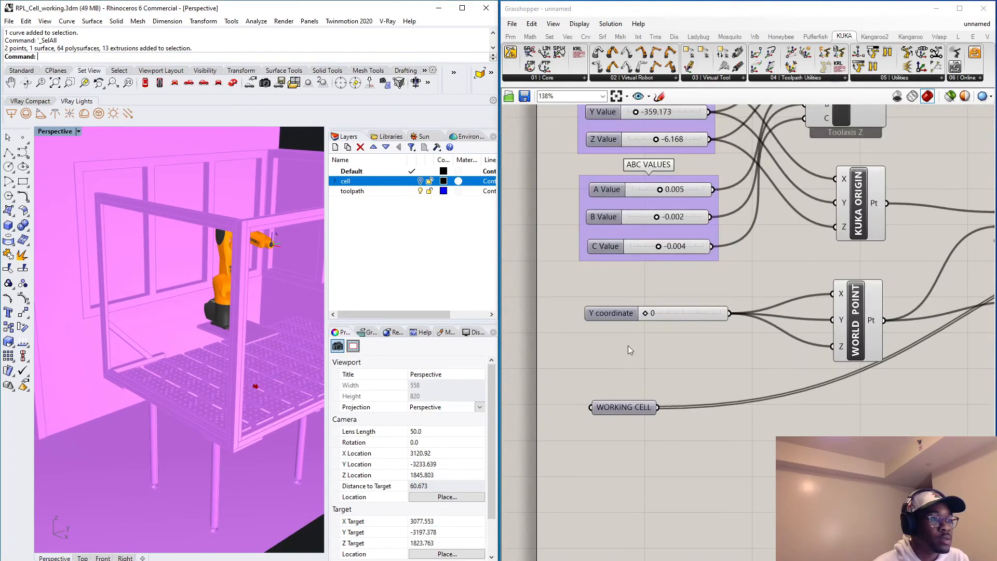
{"action": "left_click", "coordinate": [858, 307]}
{"action": "scroll", "coordinate": [289, 354], "scroll_direction": "down", "scroll_amount": 2}
{"action": "right_click_drag", "start_coordinate": [95, 354], "coordinate": [267, 379]}
{"action": "scroll", "coordinate": [163, 355], "scroll_direction": "down", "scroll_amount": 3}
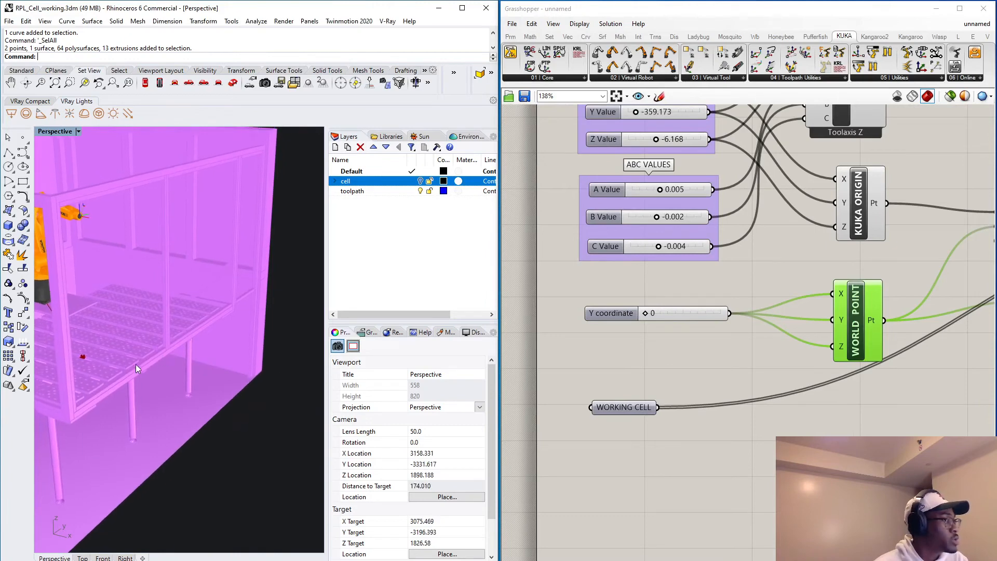
{"action": "right_click_drag", "start_coordinate": [136, 364], "coordinate": [113, 365]}
{"action": "scroll", "coordinate": [216, 385], "scroll_direction": "down", "scroll_amount": 5}
{"action": "scroll", "coordinate": [218, 389], "scroll_direction": "down", "scroll_amount": 3}
{"action": "scroll", "coordinate": [836, 285], "scroll_direction": "down", "scroll_amount": 5}
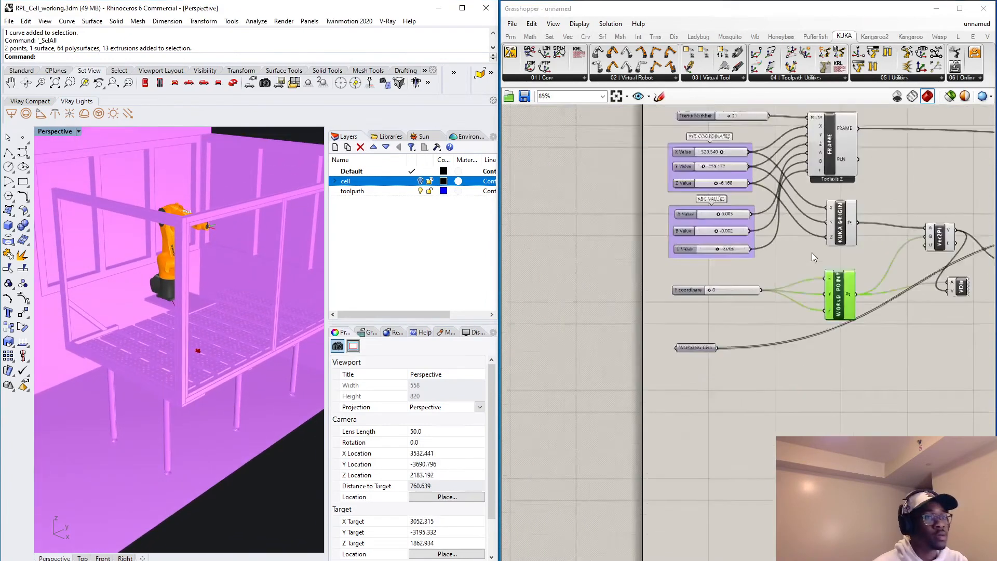
Turn off the display of the Preview component that shows the working cell.
{"action": "scroll", "coordinate": [835, 285], "scroll_direction": "up", "scroll_amount": 4}
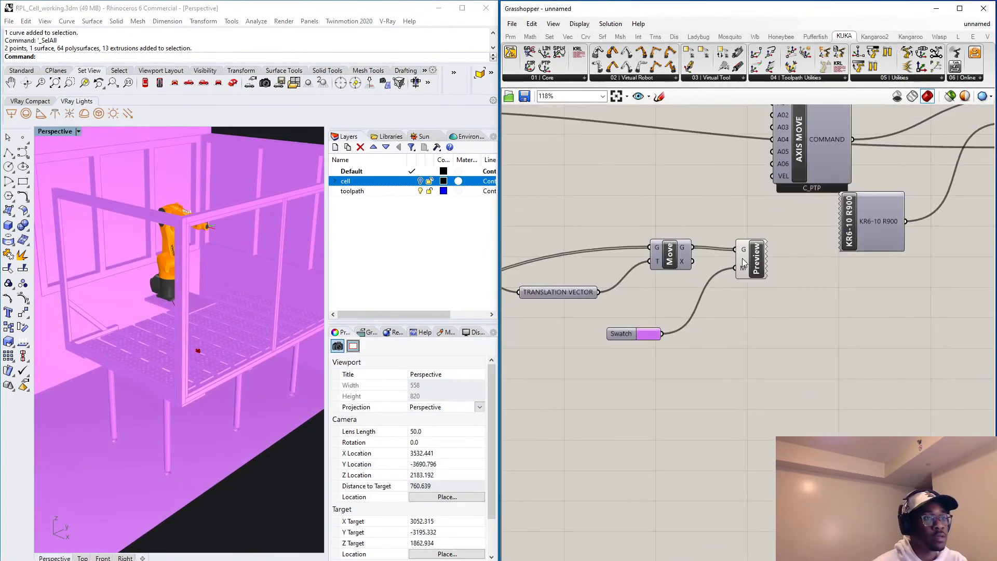
{"action": "left_click", "coordinate": [743, 258]}
{"action": "right_click", "coordinate": [743, 258]}
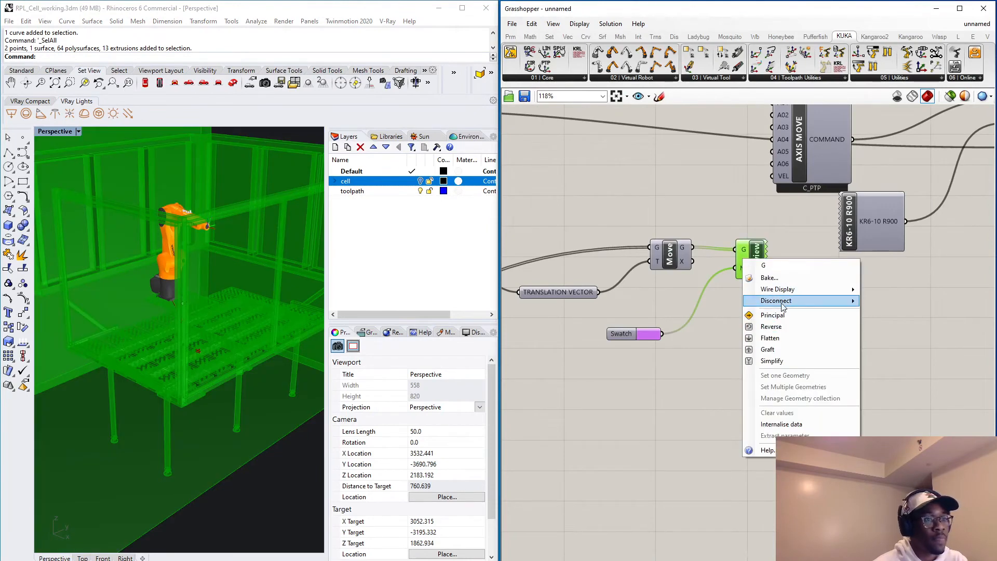
{"action": "mouse_move", "coordinate": [785, 302]}
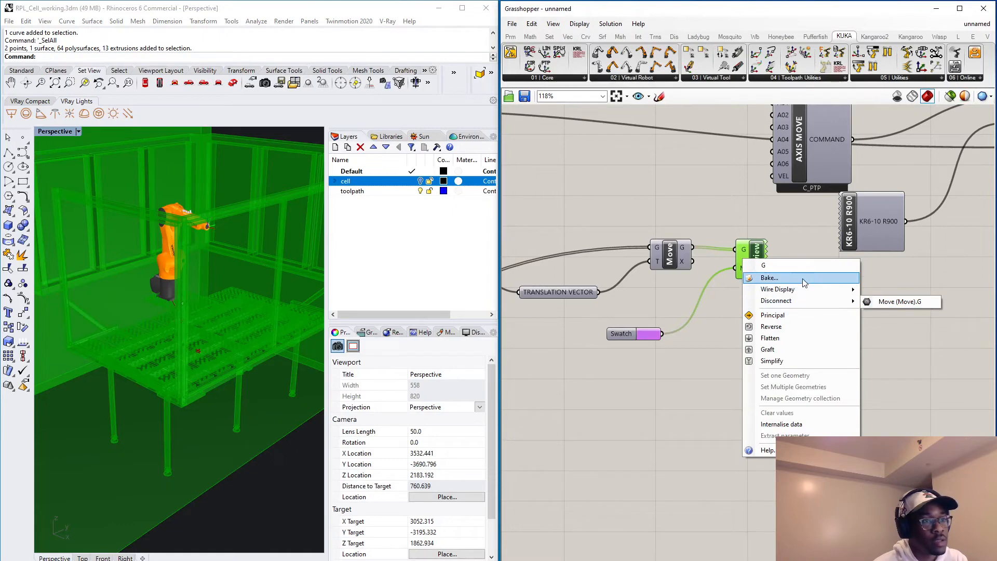
{"action": "left_click", "coordinate": [720, 299]}
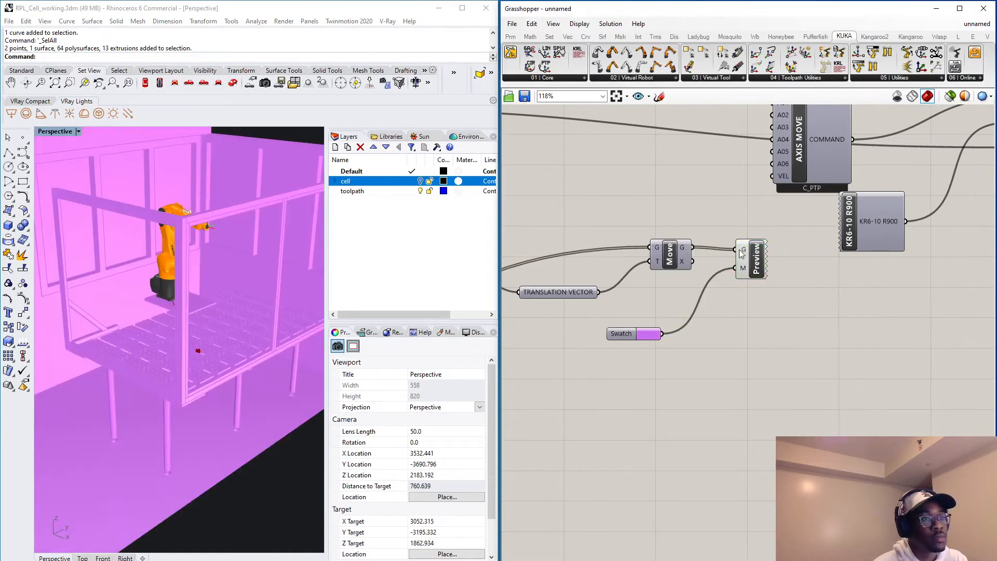
{"action": "left_click", "coordinate": [747, 252]}
{"action": "middle_click", "coordinate": [748, 250]}
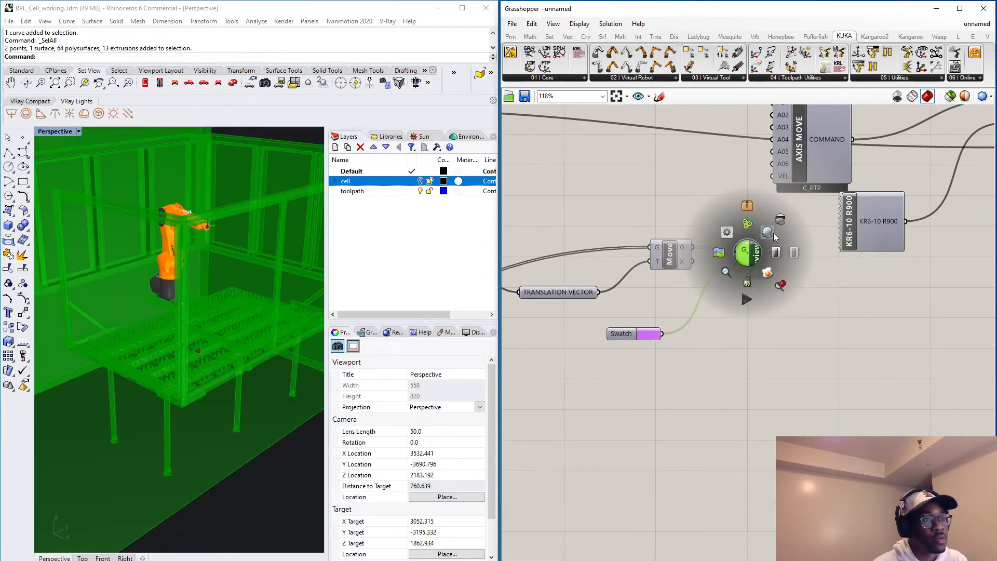
{"action": "left_click", "coordinate": [780, 220]}
{"action": "left_click", "coordinate": [337, 333]}
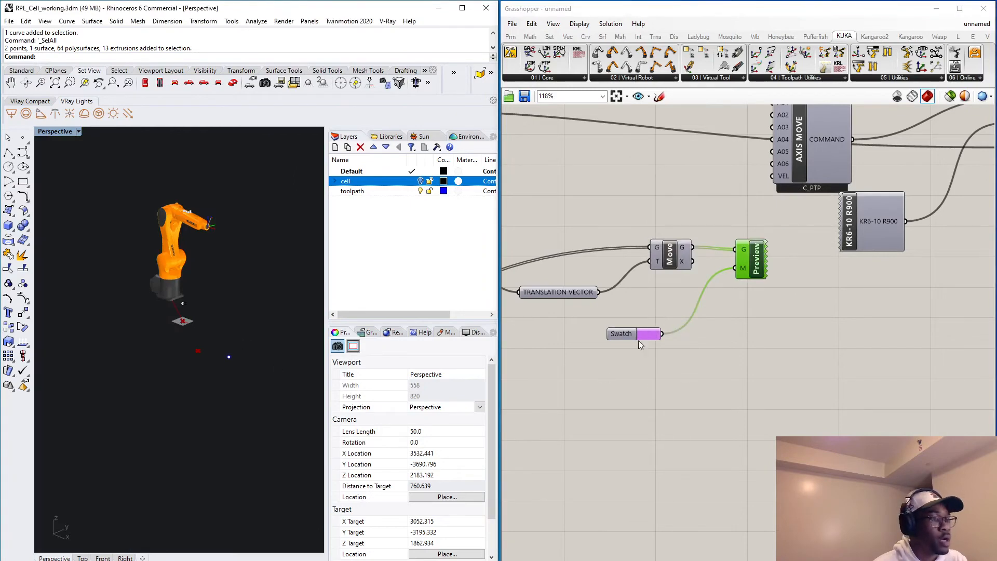
Select the World Point component and examine where the world origin lies relative to the robot base and its base plane.
{"action": "scroll", "coordinate": [638, 341], "scroll_direction": "up", "scroll_amount": 3}
{"action": "scroll", "coordinate": [187, 323], "scroll_direction": "up", "scroll_amount": 2}
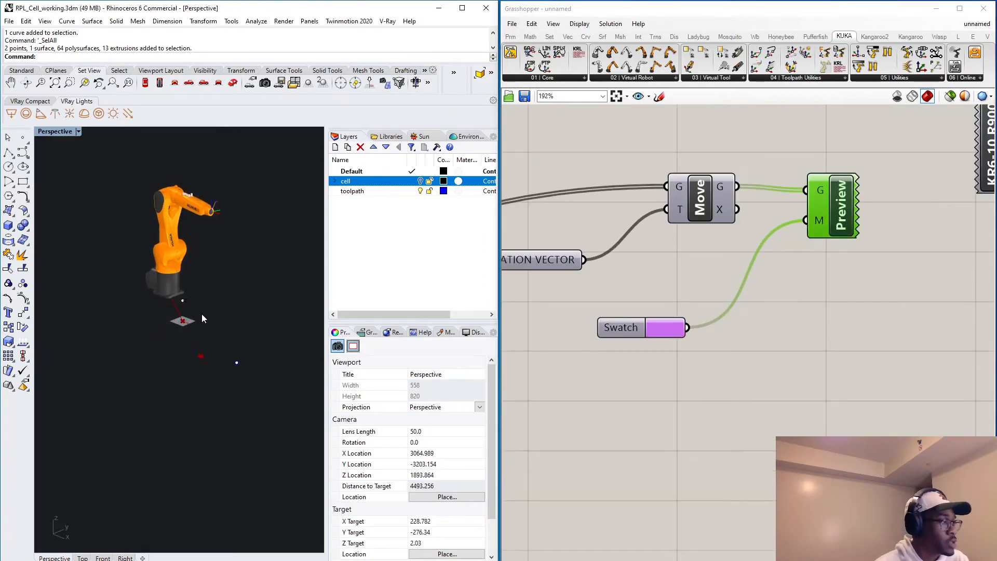
{"action": "scroll", "coordinate": [659, 236], "scroll_direction": "down", "scroll_amount": 5}
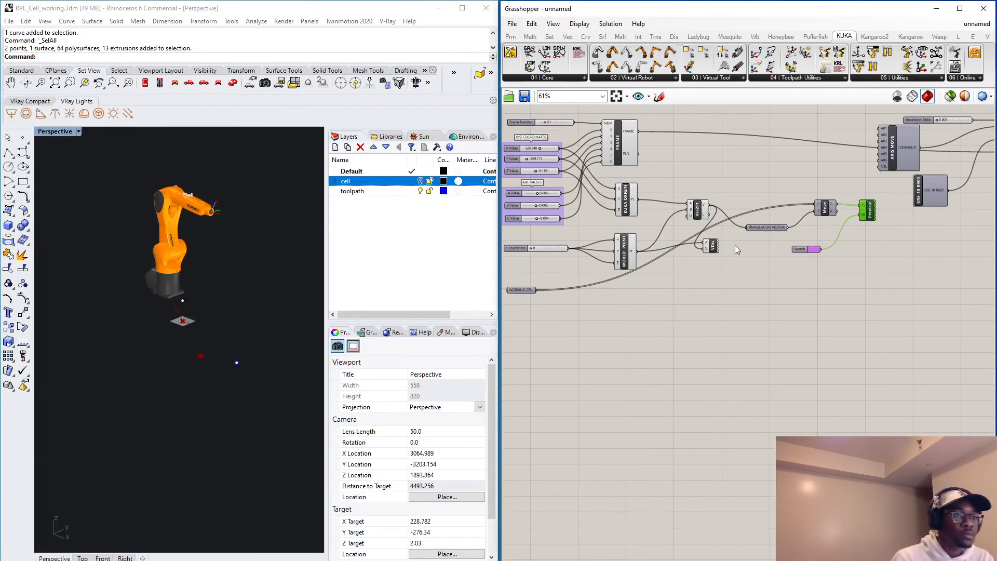
{"action": "scroll", "coordinate": [687, 244], "scroll_direction": "up", "scroll_amount": 4}
{"action": "scroll", "coordinate": [582, 292], "scroll_direction": "down", "scroll_amount": 5}
{"action": "right_click_drag", "start_coordinate": [619, 304], "coordinate": [668, 307]}
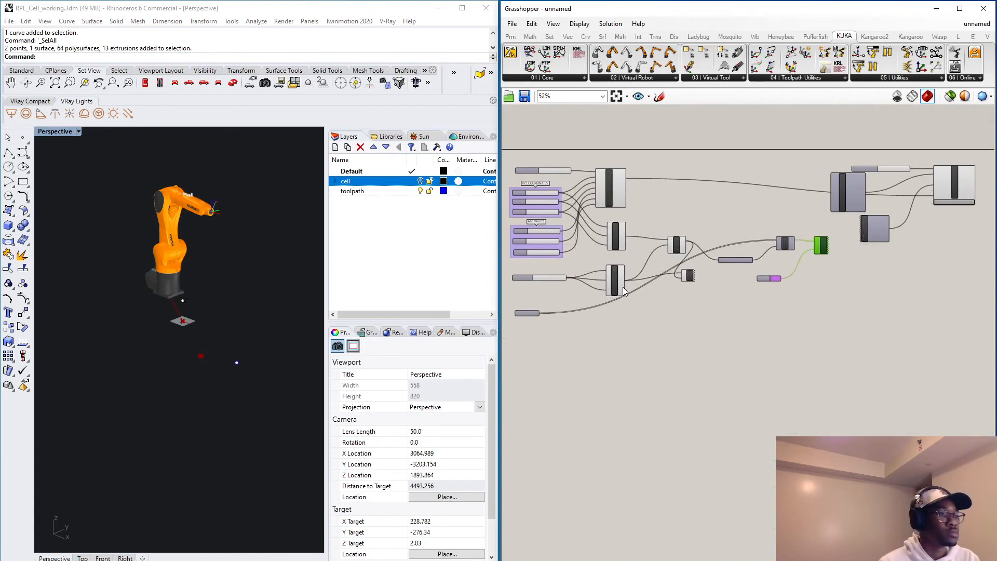
{"action": "left_click", "coordinate": [623, 291]}
{"action": "scroll", "coordinate": [182, 353], "scroll_direction": "up", "scroll_amount": 5}
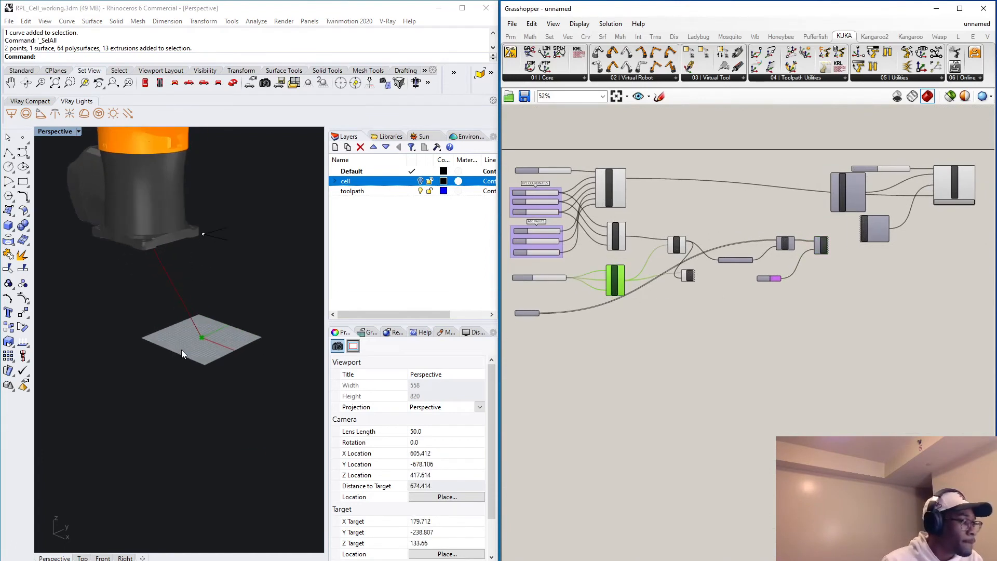
{"action": "scroll", "coordinate": [182, 351], "scroll_direction": "down", "scroll_amount": 6}
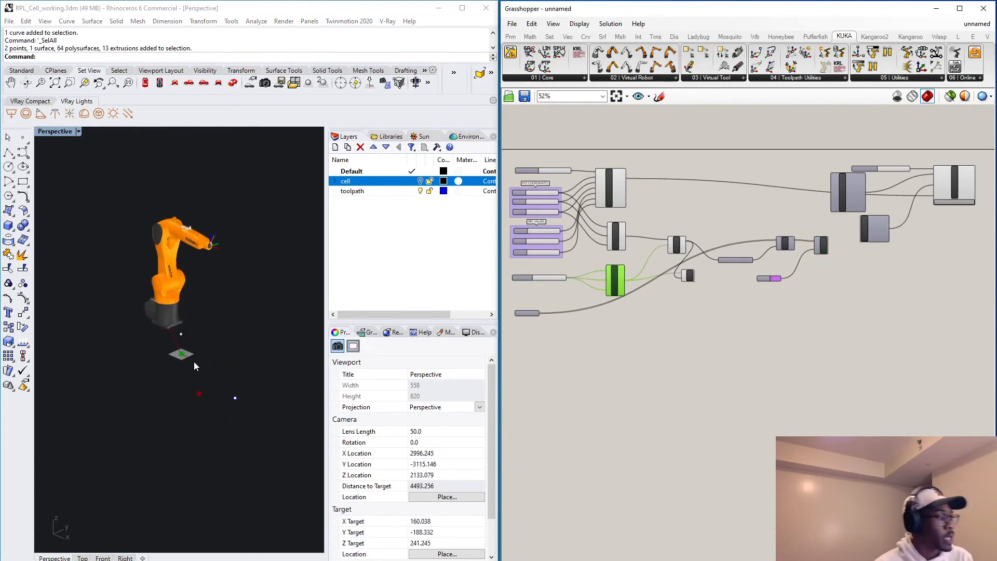
{"action": "scroll", "coordinate": [194, 362], "scroll_direction": "up", "scroll_amount": 2}
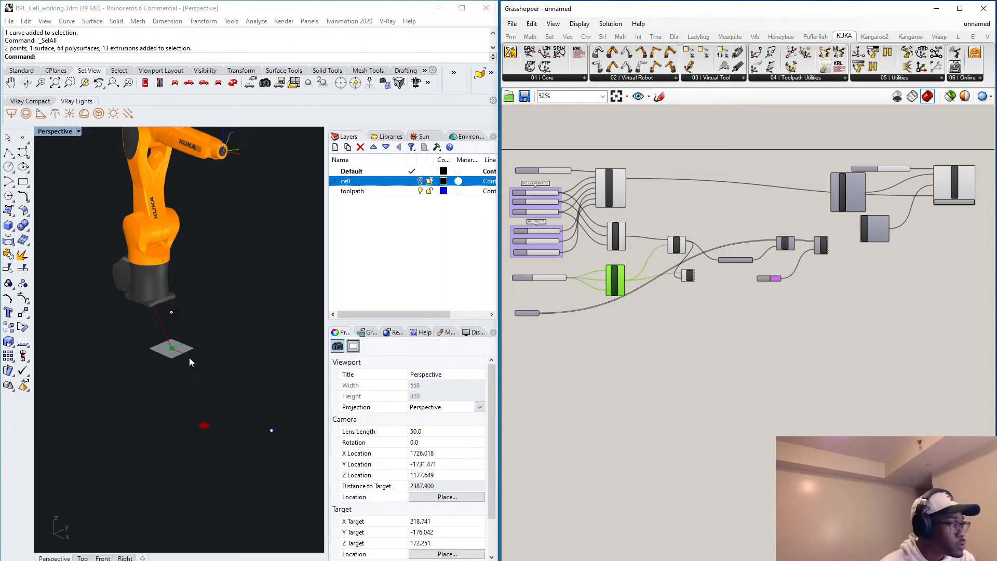
{"action": "left_click", "coordinate": [86, 234]}
{"action": "left_click", "coordinate": [912, 282]}
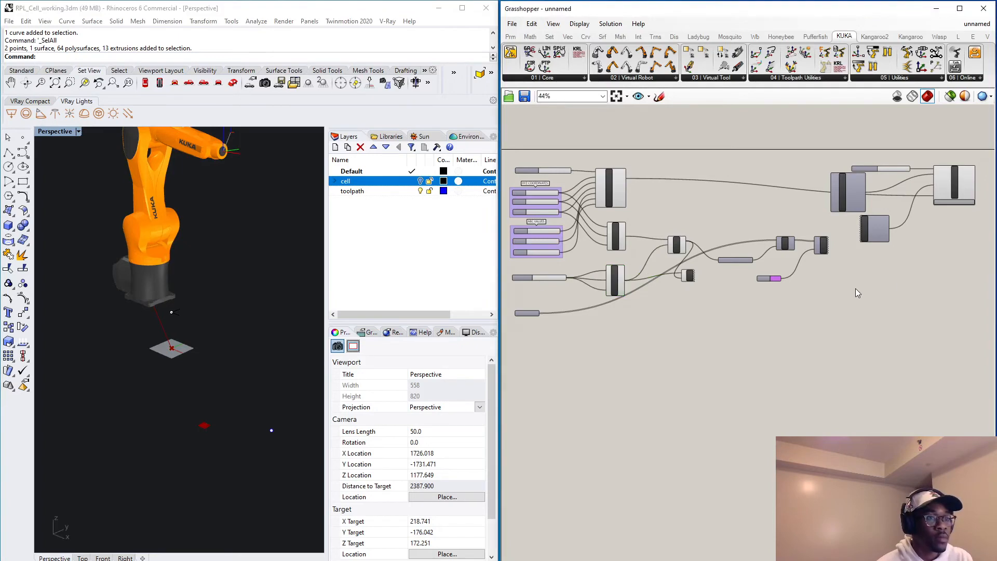
Turn the Preview component's display back on to show the working cell.
{"action": "scroll", "coordinate": [641, 298], "scroll_direction": "up", "scroll_amount": 2}
{"action": "right_click_drag", "start_coordinate": [641, 299], "coordinate": [726, 295]}
{"action": "scroll", "coordinate": [727, 297], "scroll_direction": "up", "scroll_amount": 2}
{"action": "scroll", "coordinate": [873, 260], "scroll_direction": "down", "scroll_amount": 5}
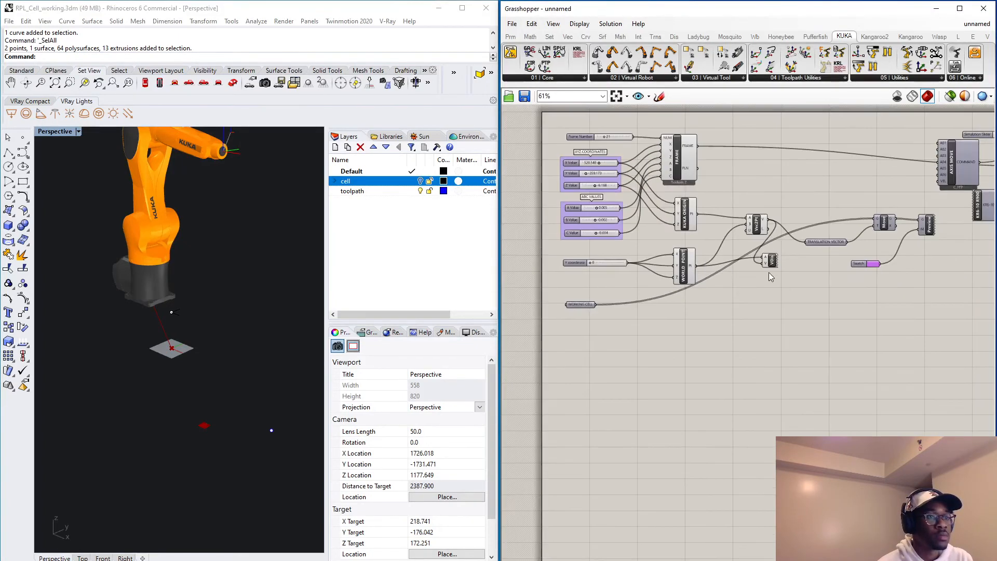
{"action": "scroll", "coordinate": [873, 259], "scroll_direction": "up", "scroll_amount": 8}
{"action": "left_click", "coordinate": [826, 208]}
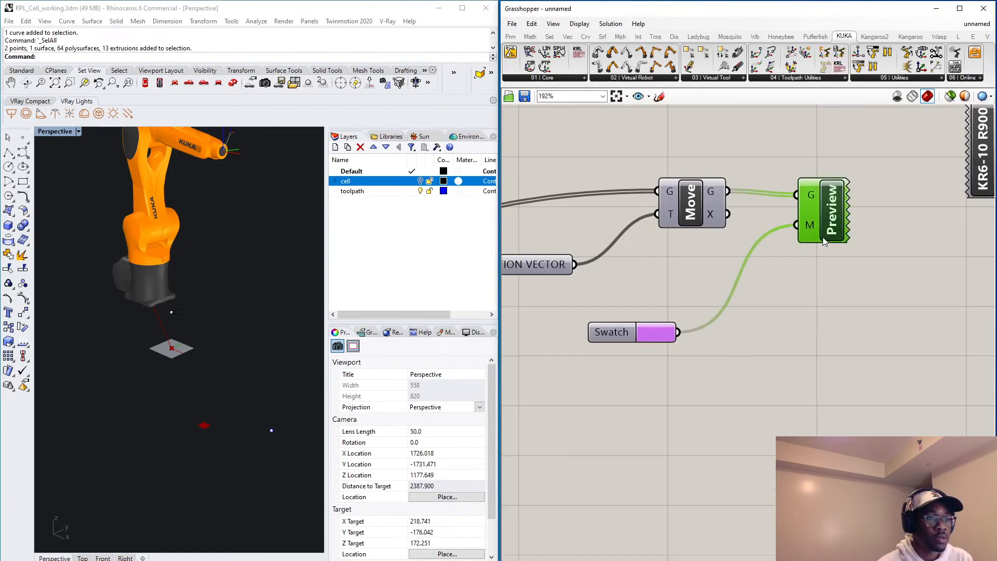
{"action": "right_click", "coordinate": [825, 238]}
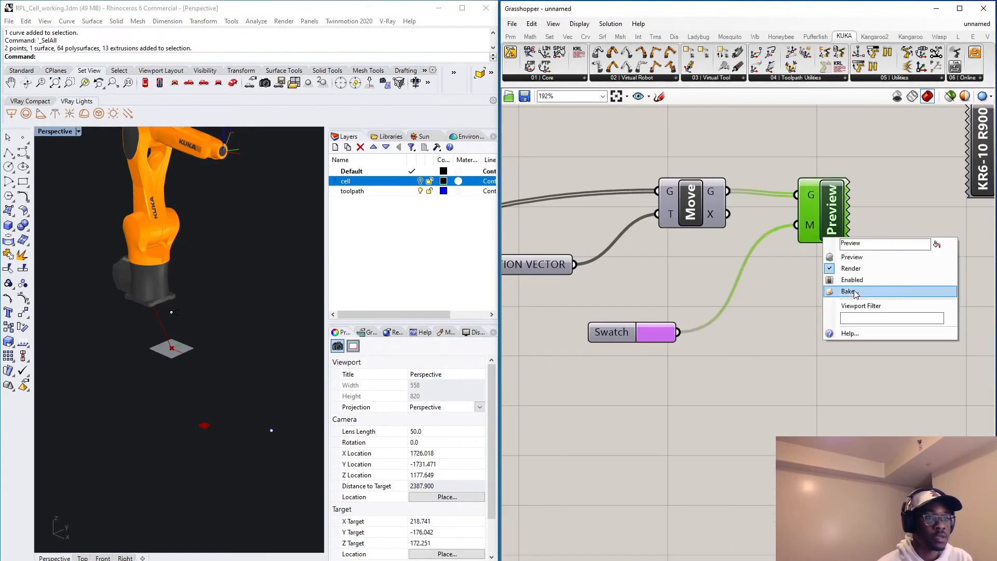
{"action": "left_click", "coordinate": [858, 258]}
{"action": "left_click", "coordinate": [795, 432]}
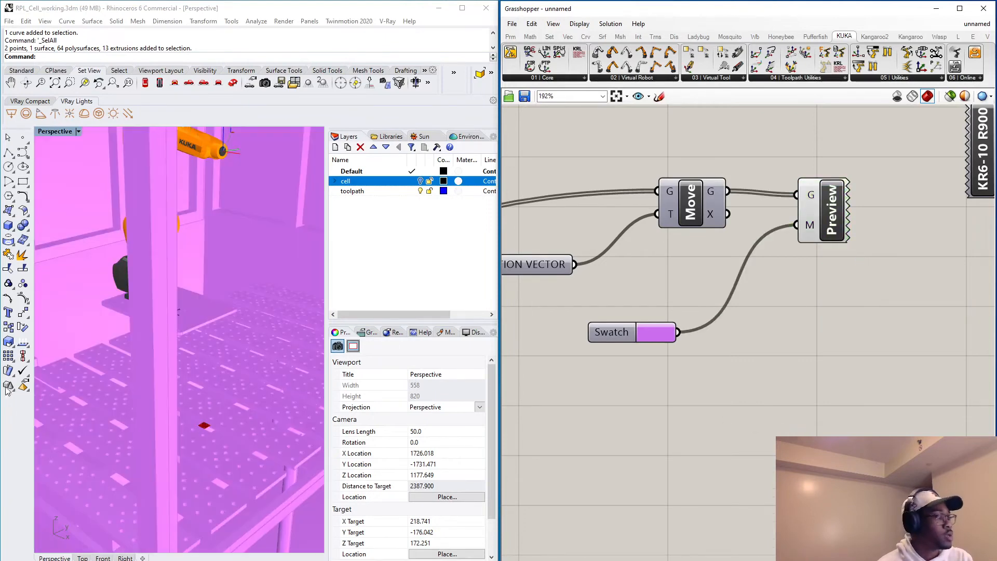
Inspect the offset between the robot base and the world origin, and select the TRANSLATION VECTOR parameter that represents it.
{"action": "scroll", "coordinate": [156, 348], "scroll_direction": "up", "scroll_amount": 6}
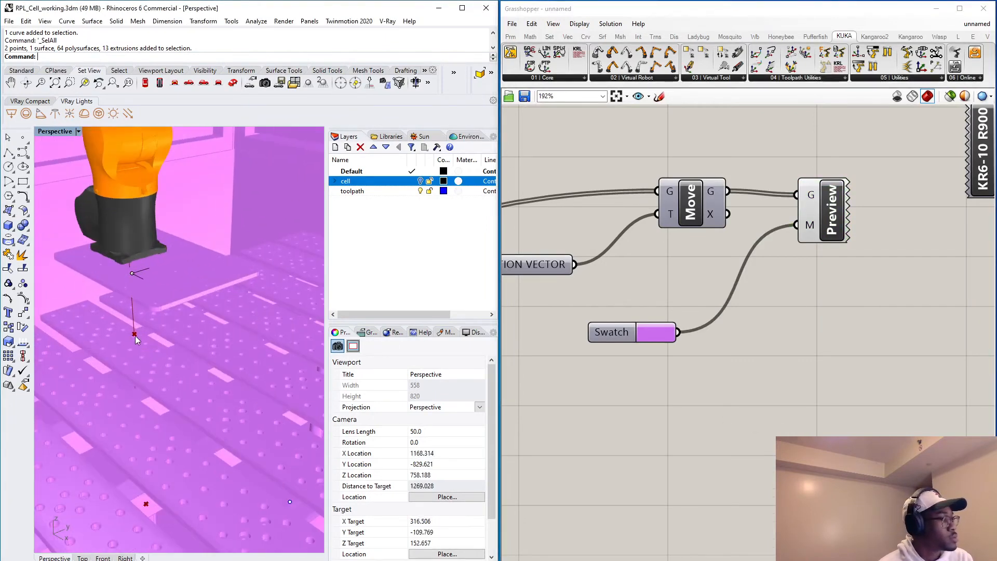
{"action": "left_click", "coordinate": [548, 268]}
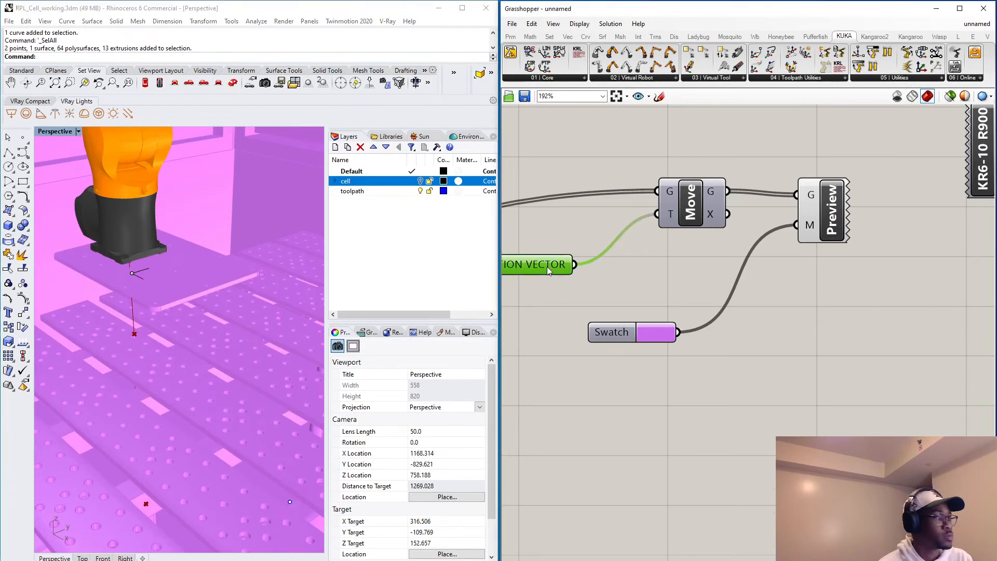
{"action": "left_click", "coordinate": [717, 259]}
Group the Vec2Pt, VDis, TRANSLATION VECTOR, Move, Swatch and Preview components and name the group WORKING CELL.
{"action": "scroll", "coordinate": [710, 260], "scroll_direction": "down", "scroll_amount": 5}
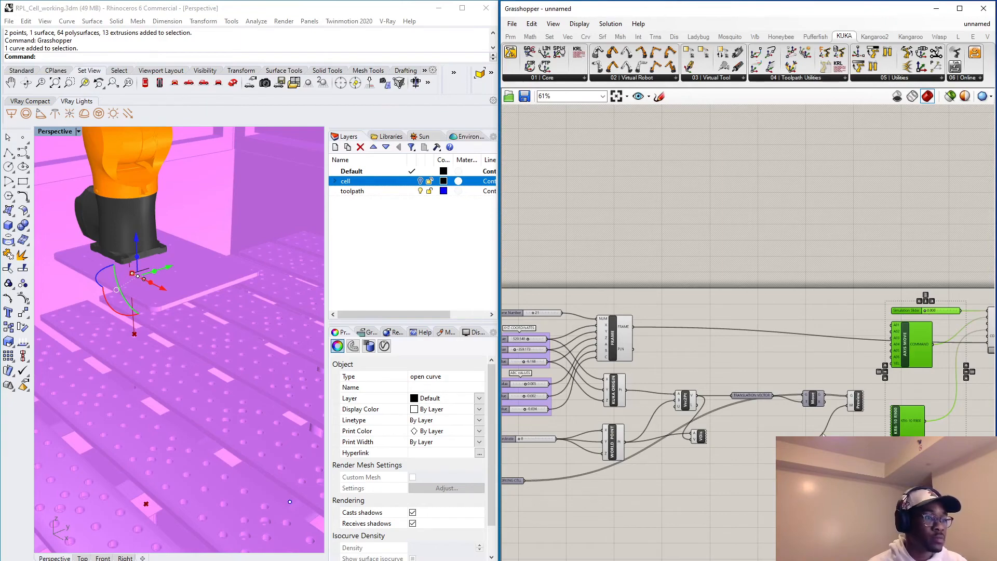
{"action": "scroll", "coordinate": [822, 435], "scroll_direction": "up", "scroll_amount": 2}
{"action": "left_click_drag", "start_coordinate": [913, 486], "coordinate": [557, 330]}
{"action": "middle_click", "coordinate": [716, 410]}
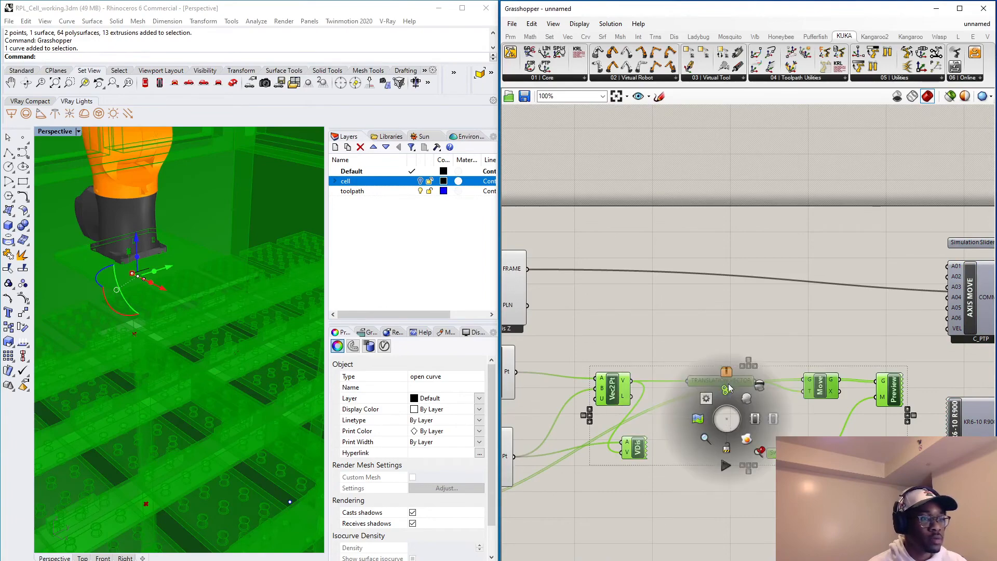
{"action": "left_click", "coordinate": [732, 371]}
{"action": "double_click", "coordinate": [763, 417]}
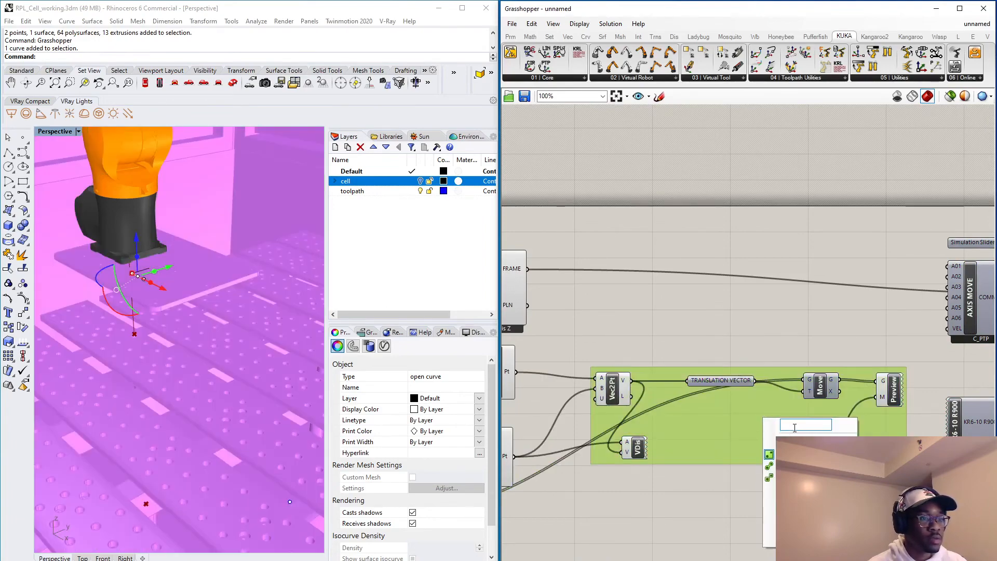
{"action": "type", "text": "WORKING C"}
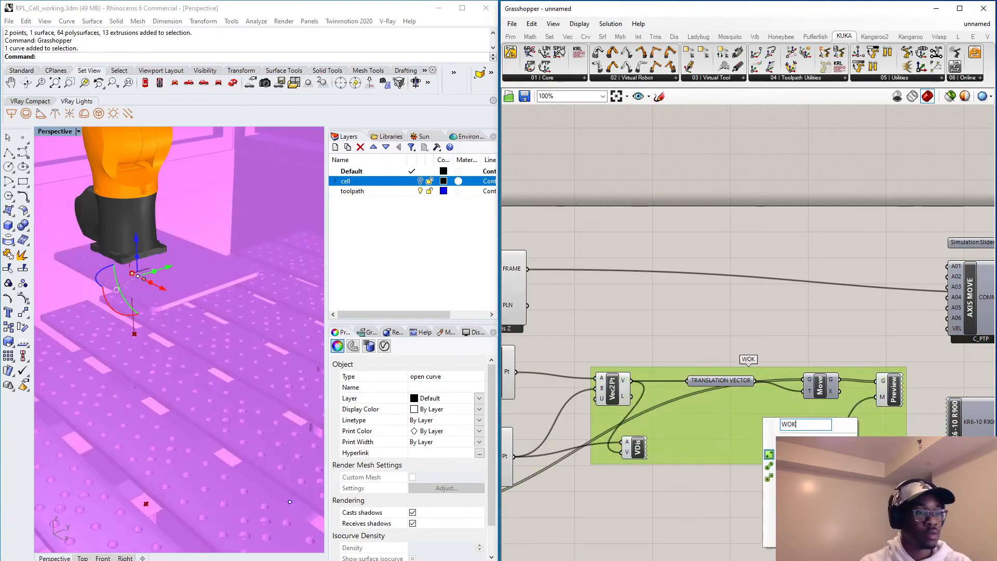
{"action": "type", "text": "ELL"}
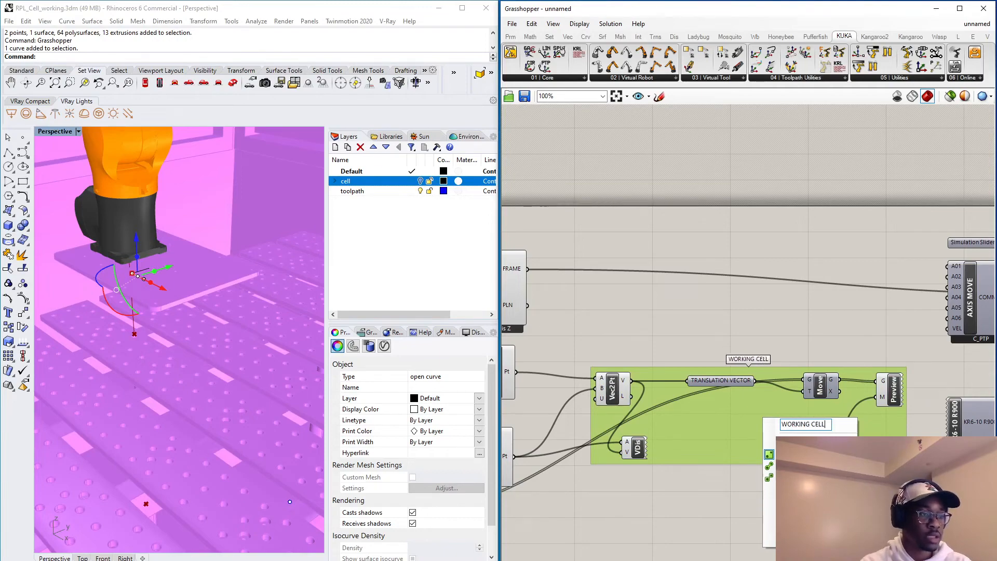
{"action": "key", "text": "Return"}
Move the WORKING CELL group between the Frame and Axis Move components and place the WORKING CELL parameter inside it.
{"action": "scroll", "coordinate": [798, 380], "scroll_direction": "down", "scroll_amount": 4}
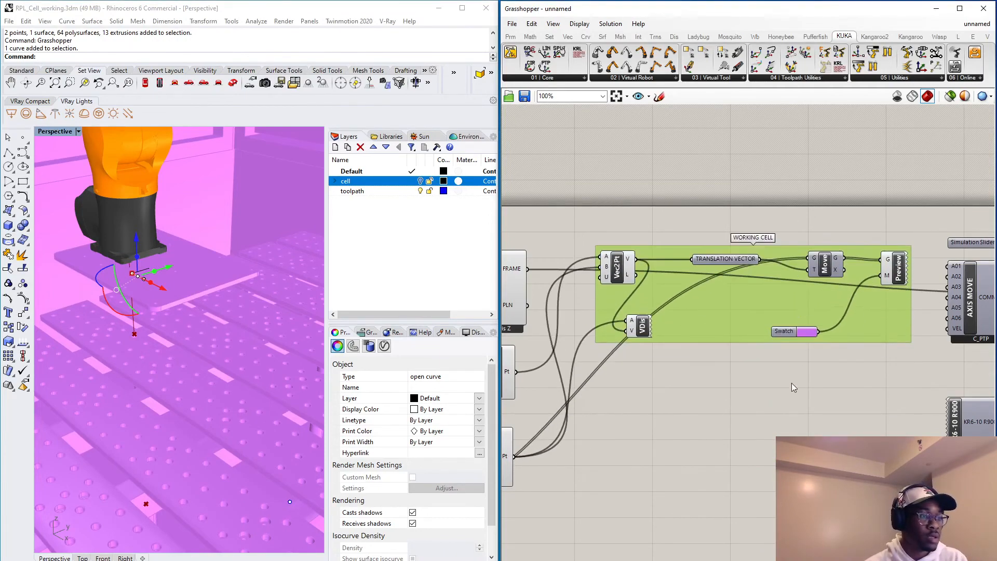
{"action": "left_click", "coordinate": [549, 454]}
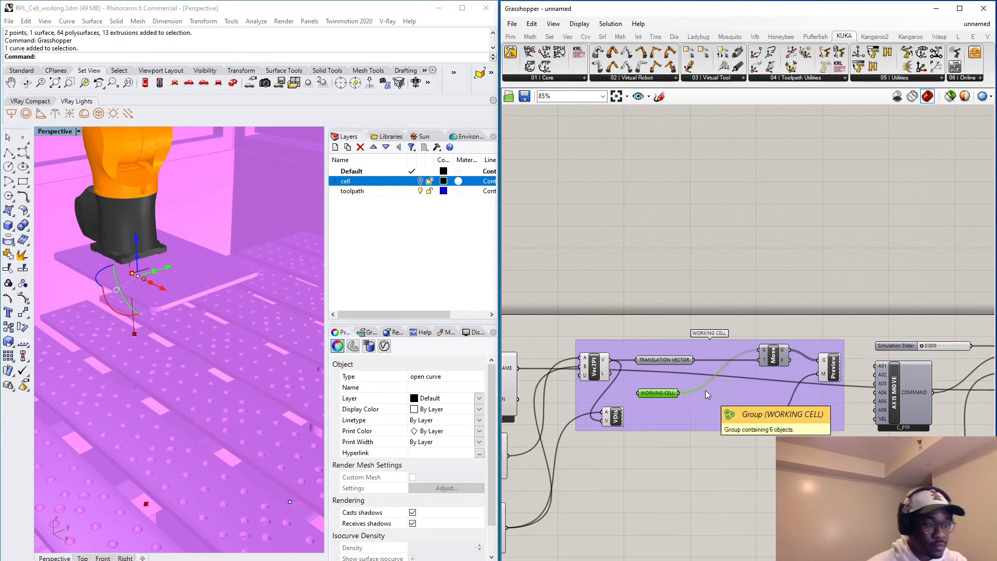
{"action": "left_click", "coordinate": [639, 499]}
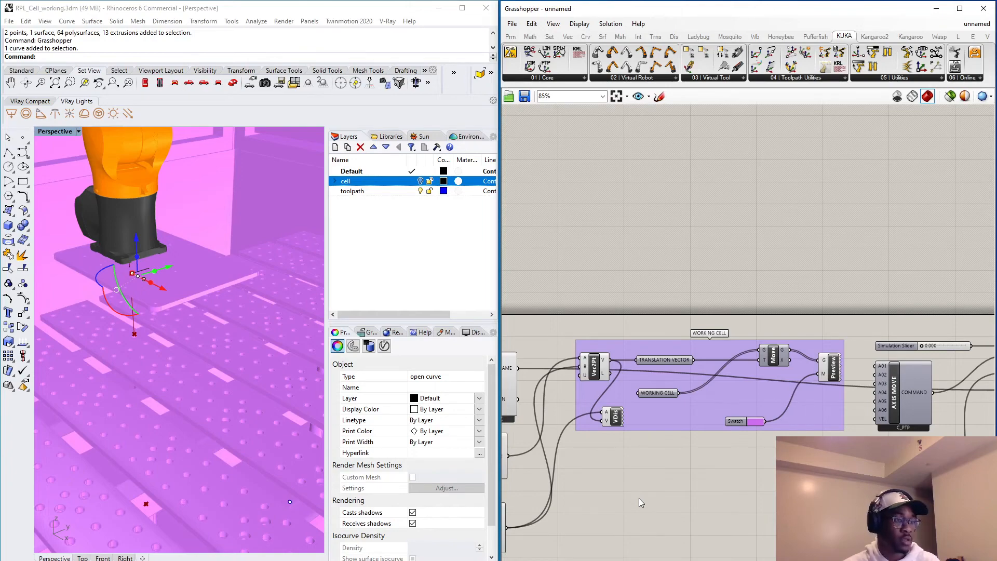
Add a Deconstruct Vector component inside the WORKING CELL group and connect the TRANSLATION VECTOR parameter to its input.
{"action": "double_click", "coordinate": [707, 402]}
{"action": "type", "text": "de"}
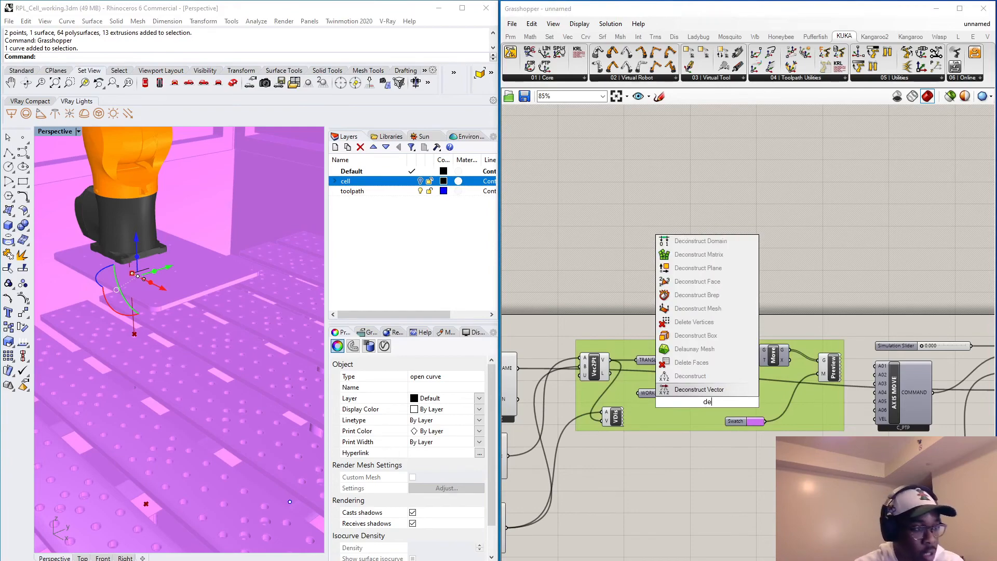
{"action": "key", "text": "Return"}
{"action": "left_click", "coordinate": [725, 386]}
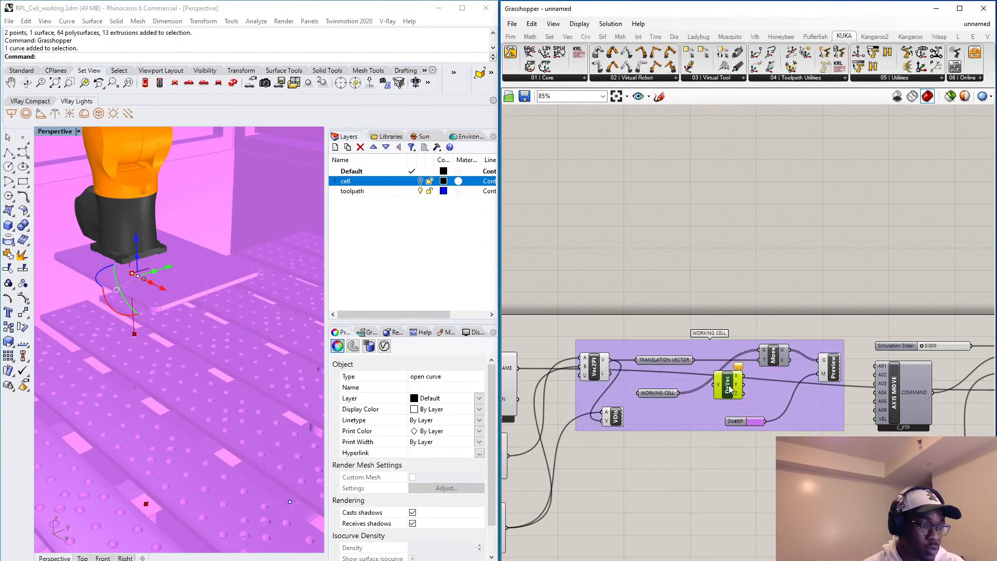
{"action": "left_click_drag", "start_coordinate": [692, 360], "coordinate": [708, 386]}
Add a Vector XYZ component inside the WORKING CELL group and align it beside the Deconstruct Vector component.
{"action": "left_click", "coordinate": [758, 397]}
{"action": "double_click", "coordinate": [757, 397]}
{"action": "type", "text": "c"}
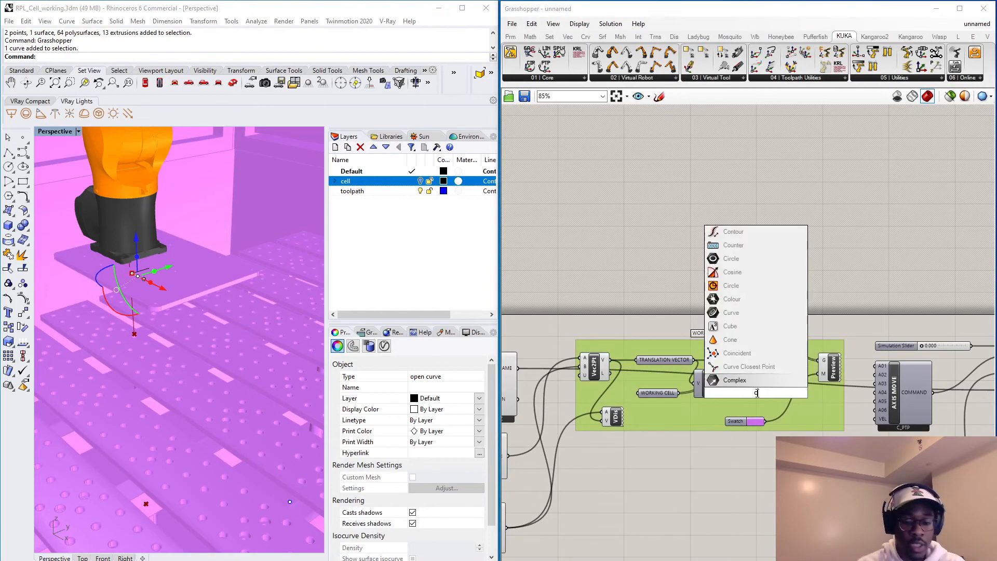
{"action": "type", "text": "onstructo"}
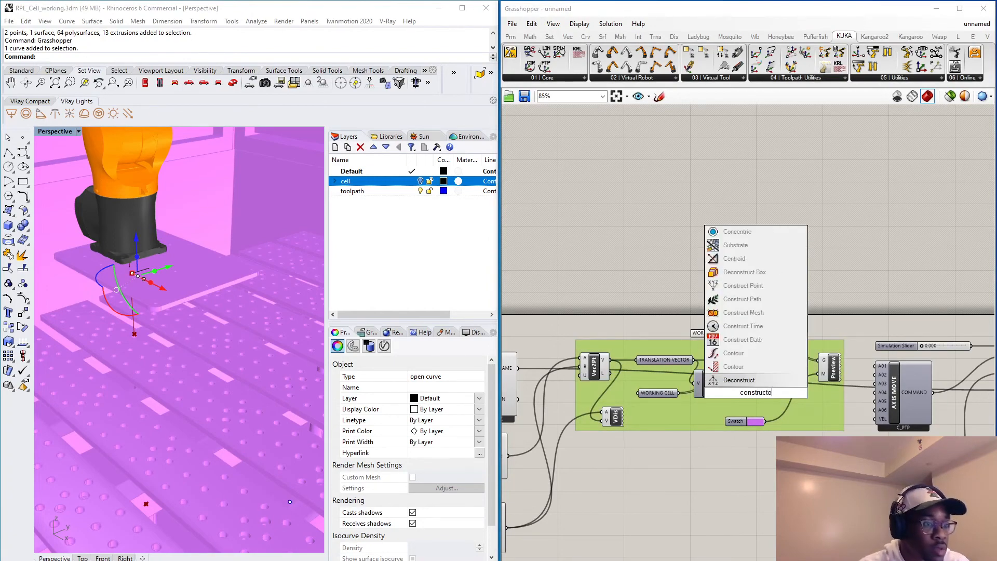
{"action": "key", "text": "BackSpace"}
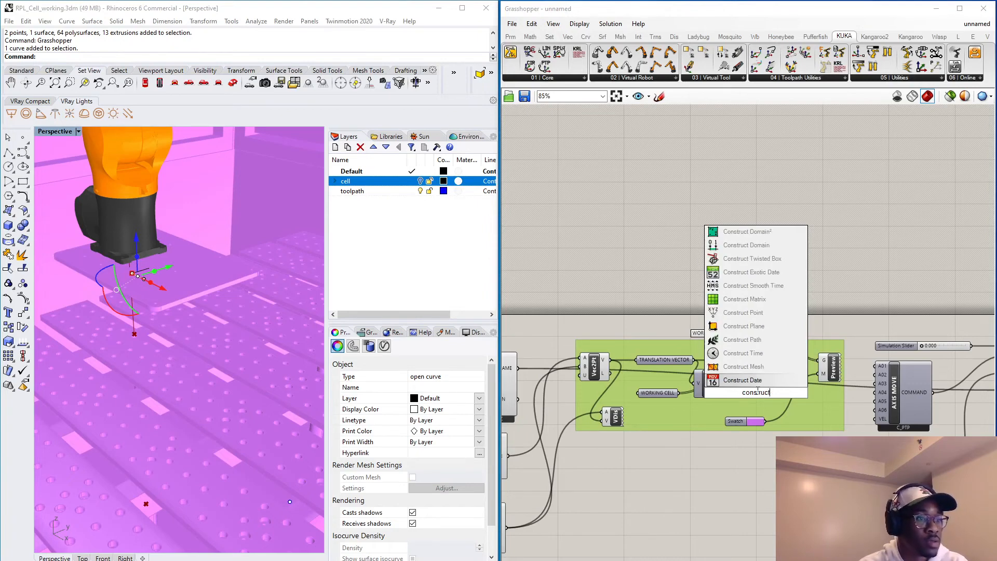
{"action": "type", "text": "vect"}
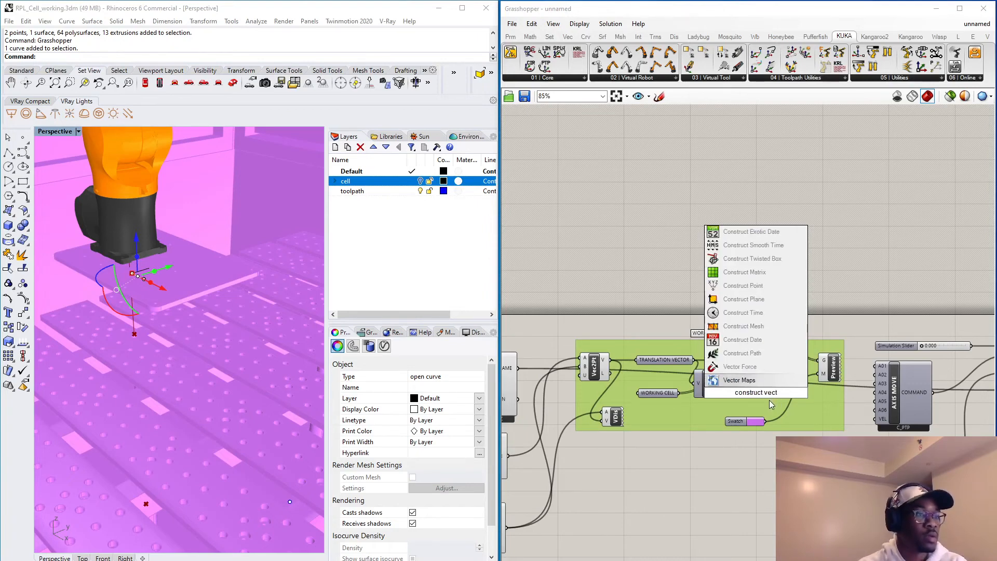
{"action": "key", "text": "BackSpace"}
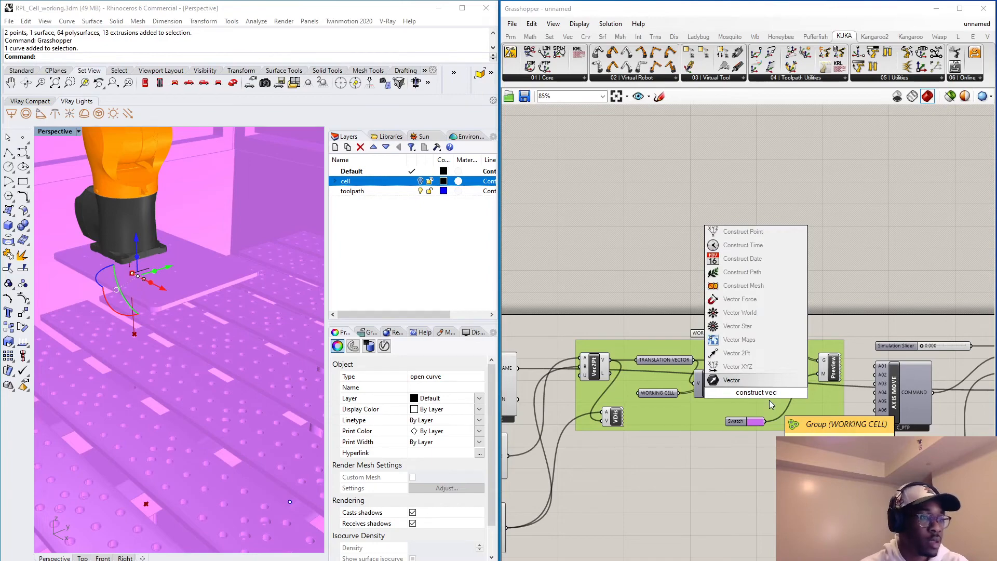
{"action": "left_click", "coordinate": [774, 367]}
{"action": "left_click", "coordinate": [759, 397]}
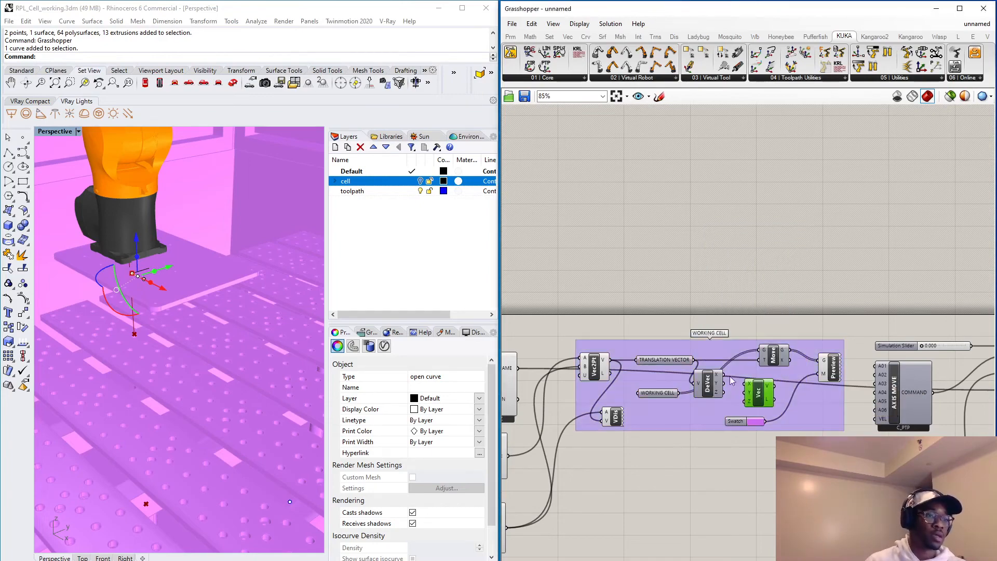
{"action": "left_click_drag", "start_coordinate": [759, 393], "coordinate": [762, 388]}
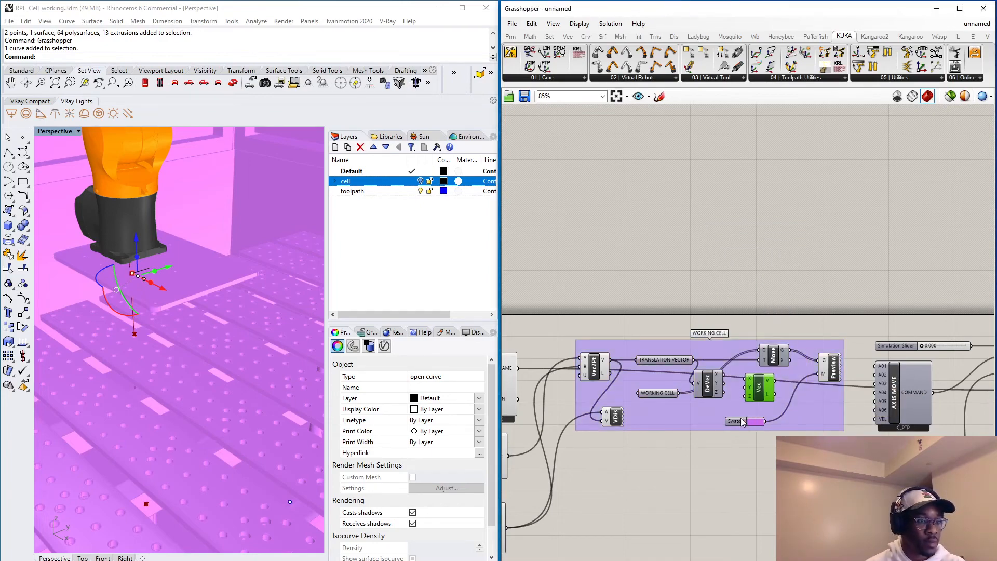
Spread out the Swatch, Deconstruct Vector and Vector XYZ components in the group and connect the X and Y outputs to the matching vector inputs.
{"action": "left_click", "coordinate": [787, 416], "text": "shift"}
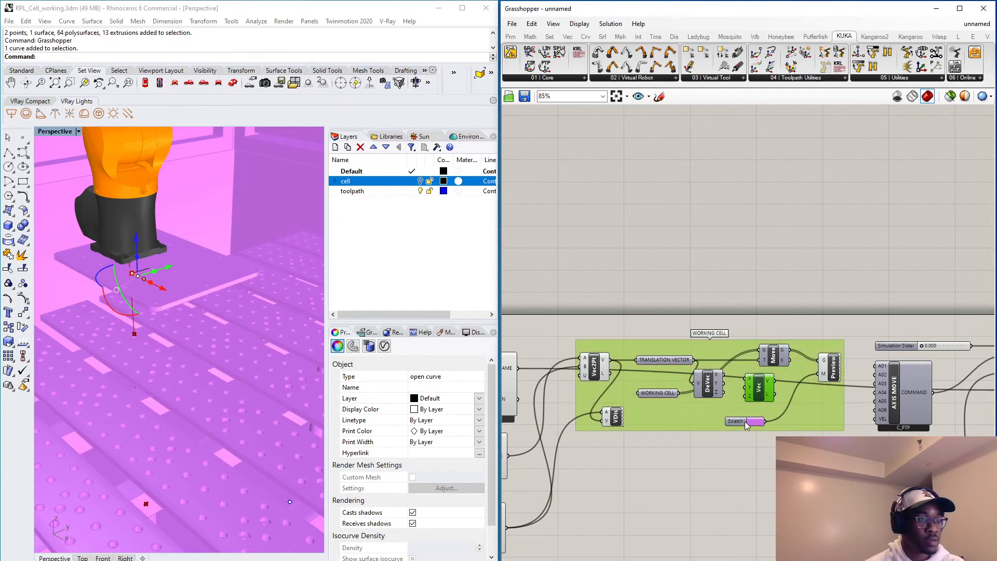
{"action": "left_click_drag", "start_coordinate": [746, 424], "coordinate": [748, 532]}
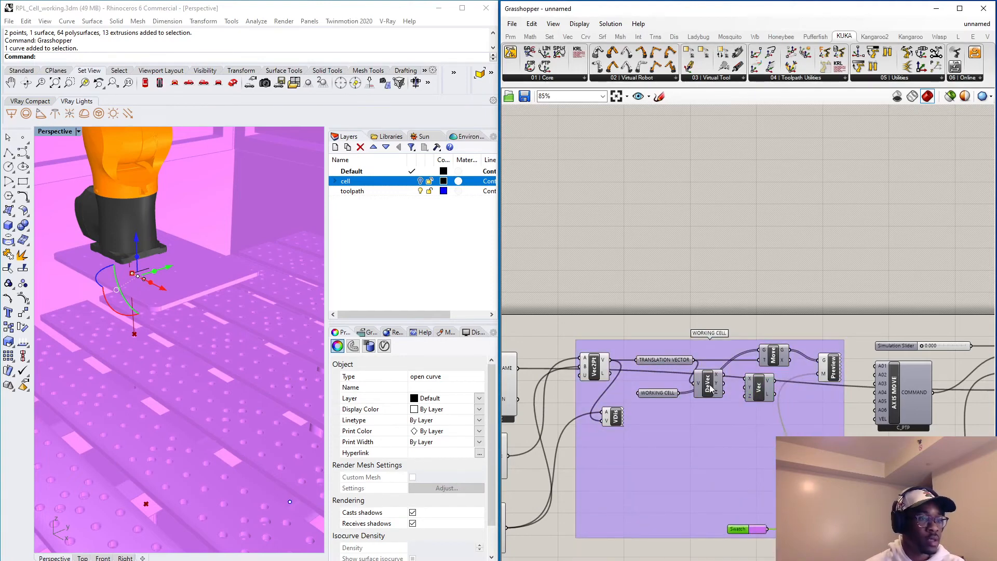
{"action": "left_click_drag", "start_coordinate": [710, 389], "coordinate": [708, 429]}
{"action": "left_click_drag", "start_coordinate": [759, 399], "coordinate": [778, 435]}
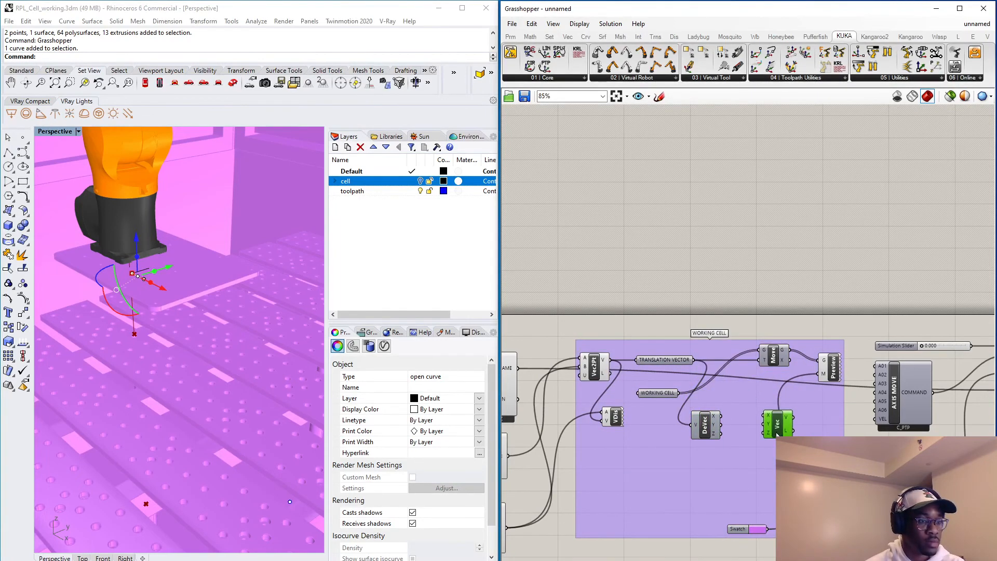
{"action": "left_click_drag", "start_coordinate": [715, 416], "coordinate": [765, 424]}
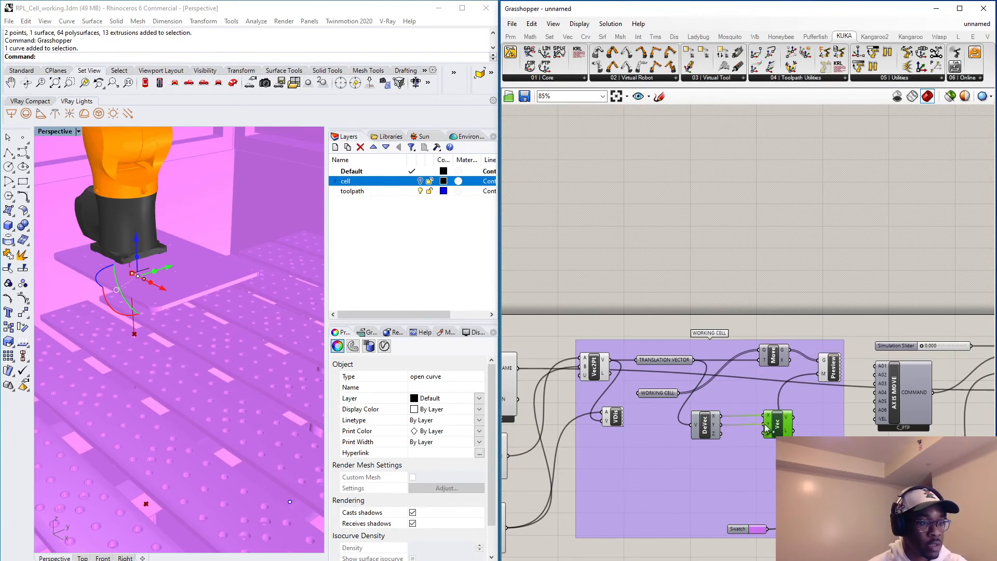
Add an Addition component and route the Deconstruct Vector's Z output through its A input to the Vector XYZ's Z input.
{"action": "left_click", "coordinate": [665, 472]}
{"action": "double_click", "coordinate": [665, 472]}
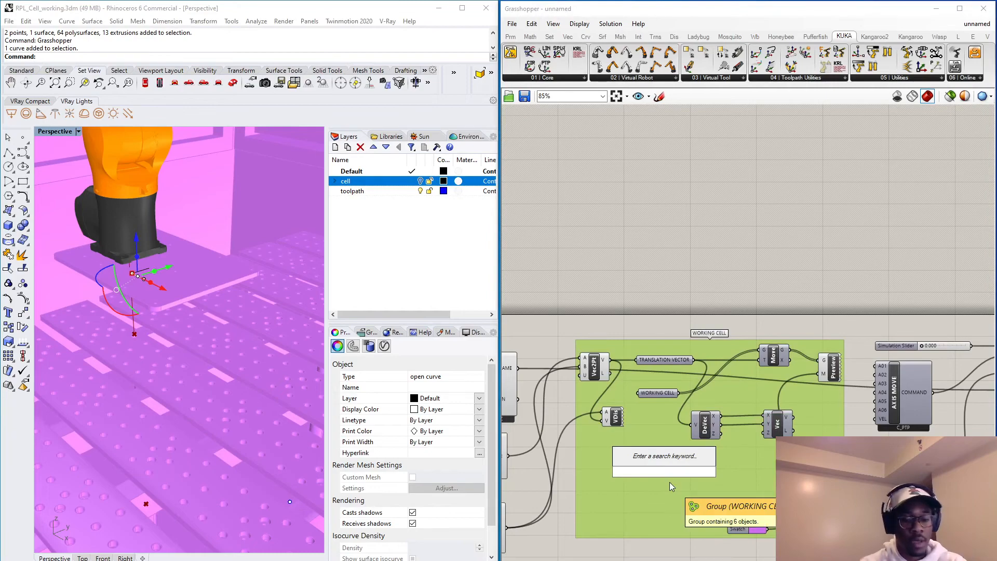
{"action": "type", "text": "add"}
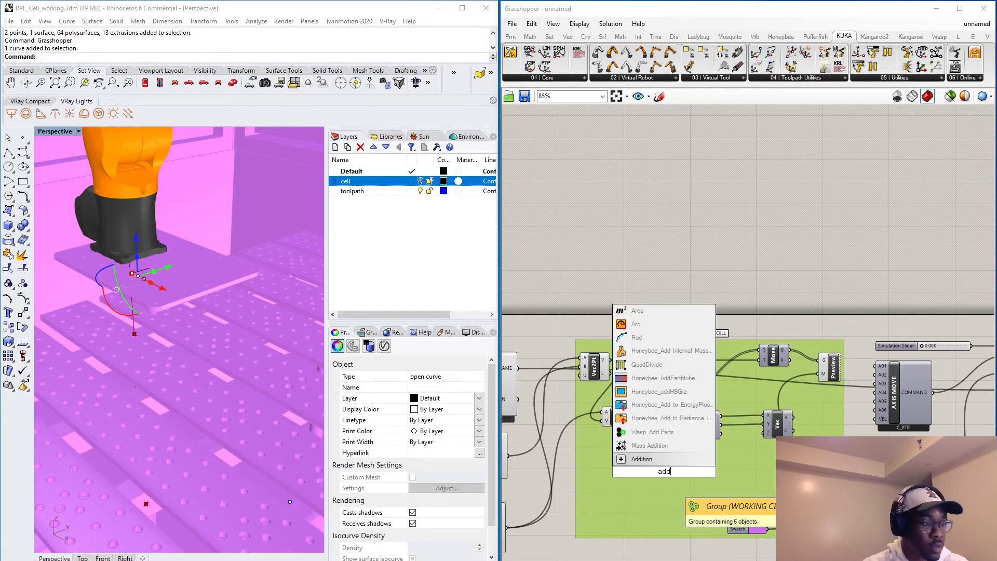
{"action": "key", "text": "Return"}
{"action": "scroll", "coordinate": [669, 482], "scroll_direction": "up", "scroll_amount": 3}
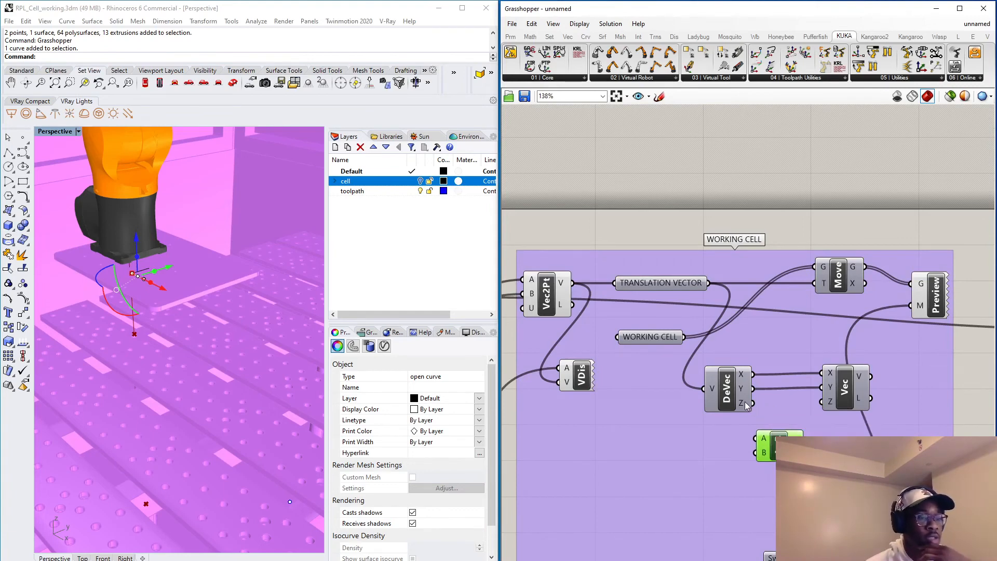
{"action": "left_click_drag", "start_coordinate": [756, 427], "coordinate": [824, 396]}
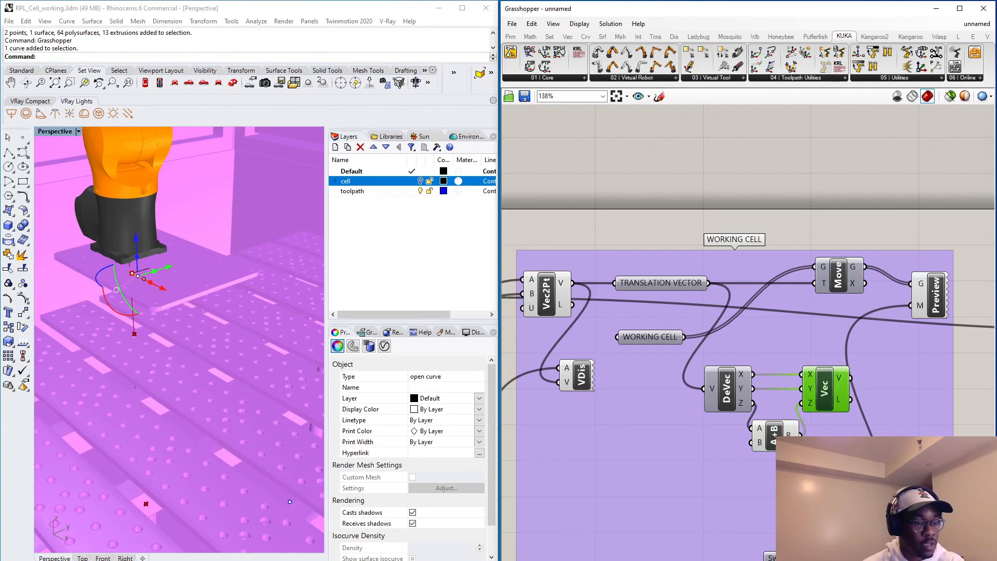
Add an integer number slider ranging from -100 to 250 with value 0 and connect it to the Addition's B input.
{"action": "double_click", "coordinate": [675, 475]}
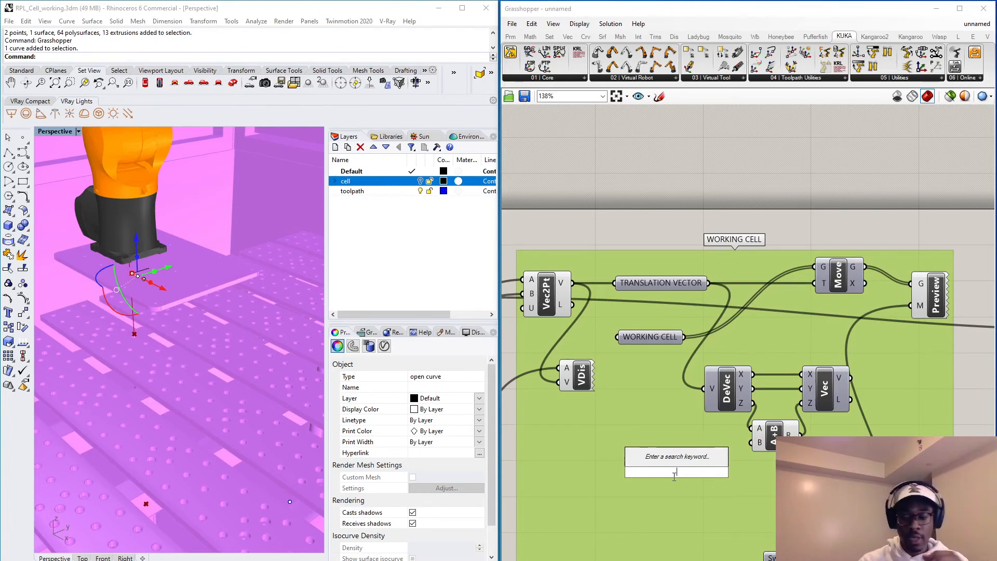
{"action": "type", "text": "5"}
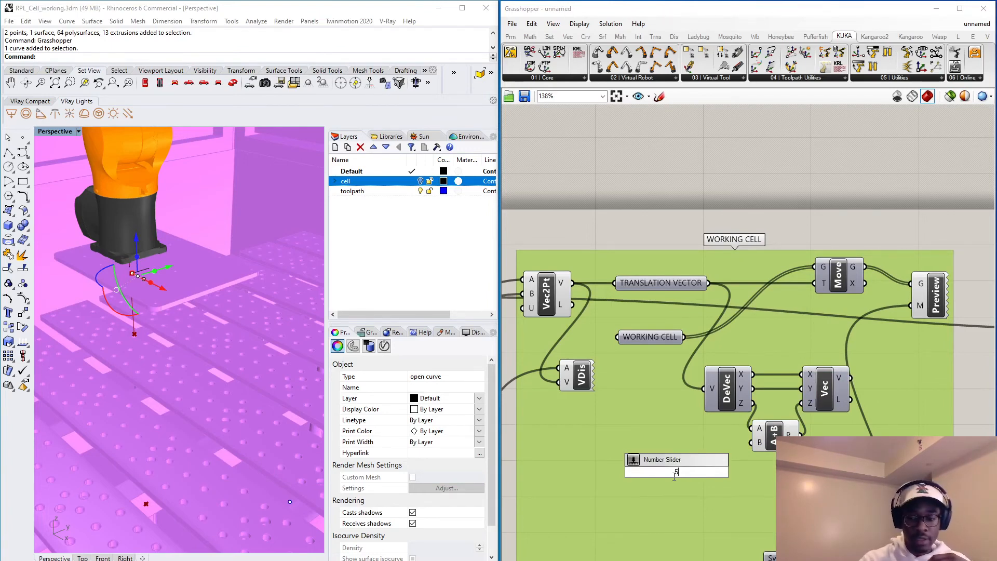
{"action": "key", "text": "BackSpace"}
{"action": "type", "text": "-"}
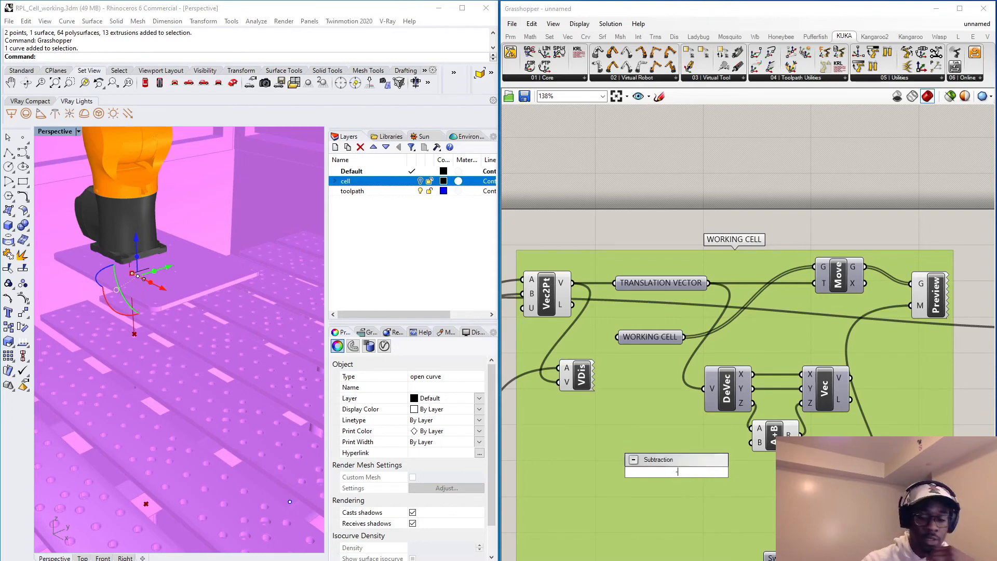
{"action": "type", "text": "100<"}
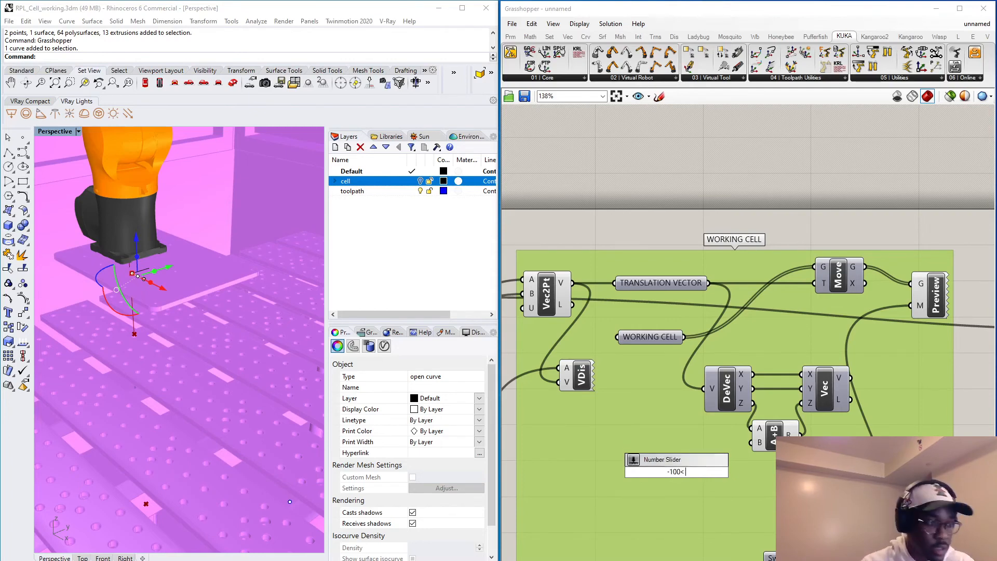
{"action": "type", "text": " 0<"}
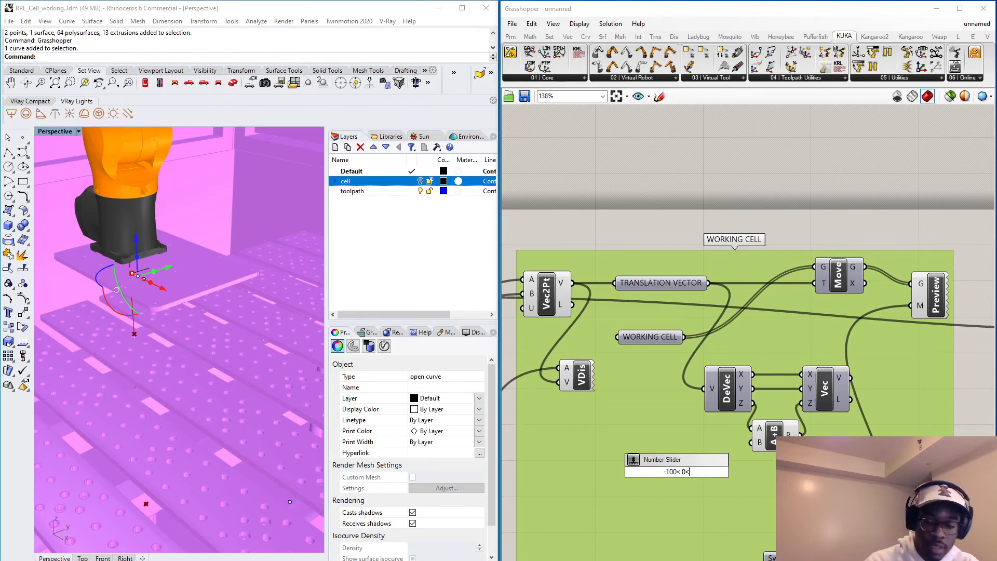
{"action": "type", "text": "250"}
{"action": "key", "text": "Return"}
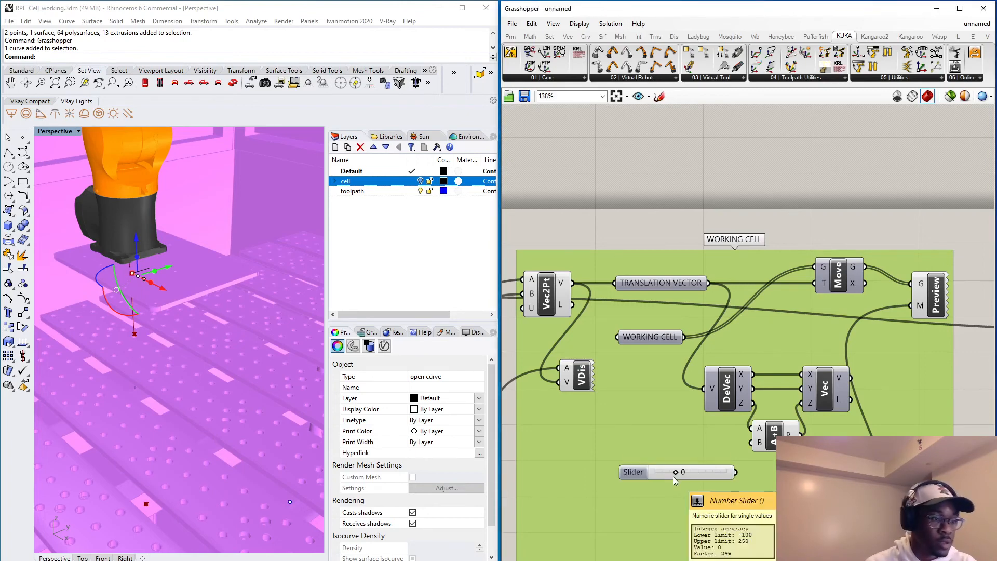
{"action": "left_click_drag", "start_coordinate": [673, 476], "coordinate": [646, 472]}
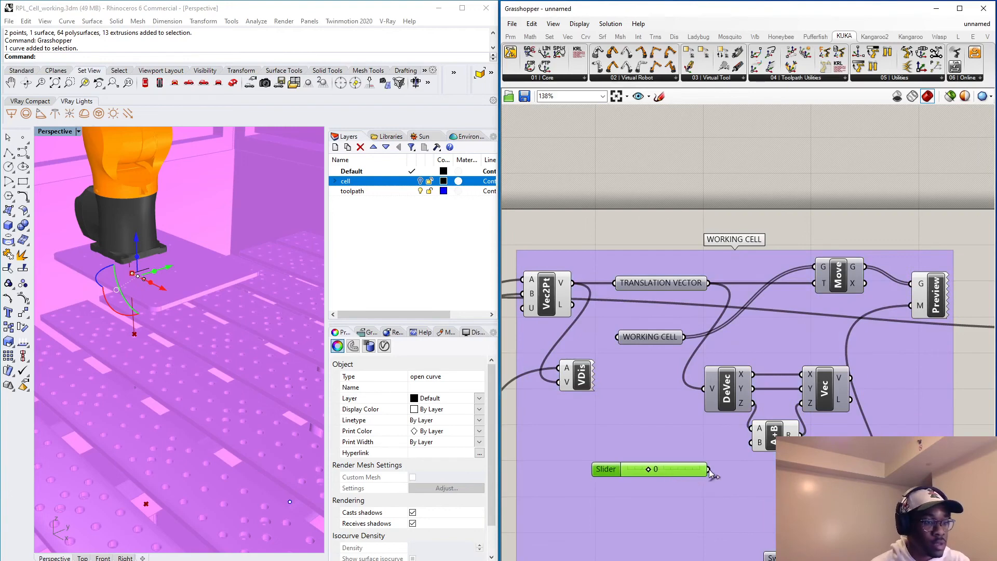
{"action": "mouse_move", "coordinate": [708, 469]}
{"action": "left_mouse_down"}
{"action": "mouse_move", "coordinate": [748, 456]}
{"action": "mouse_move", "coordinate": [751, 442]}
{"action": "left_mouse_up"}
Shift the Deconstruct Vector, Vector XYZ and TRANSLATION VECTOR components slightly left to tidy the layout.
{"action": "left_click_drag", "start_coordinate": [735, 385], "coordinate": [717, 384]}
{"action": "left_click_drag", "start_coordinate": [826, 398], "coordinate": [799, 392]}
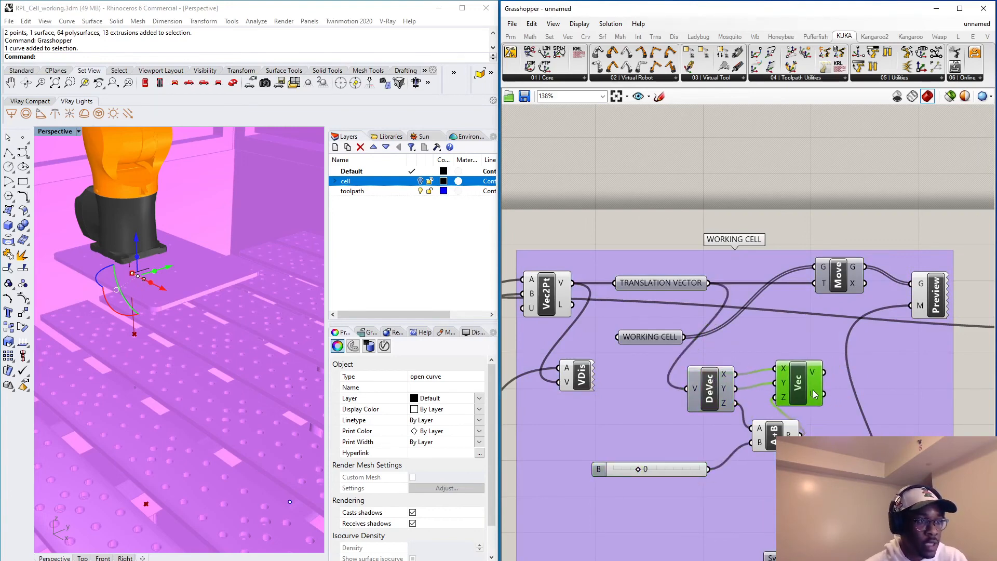
{"action": "left_click_drag", "start_coordinate": [676, 280], "coordinate": [664, 288]}
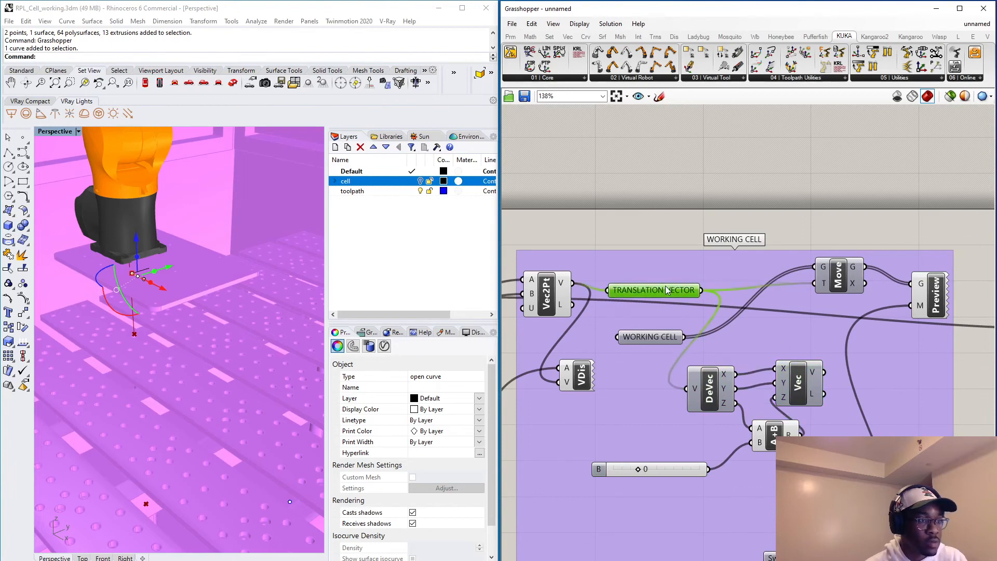
Set the slider feeding the Addition component to 10.
{"action": "right_click", "coordinate": [822, 287]}
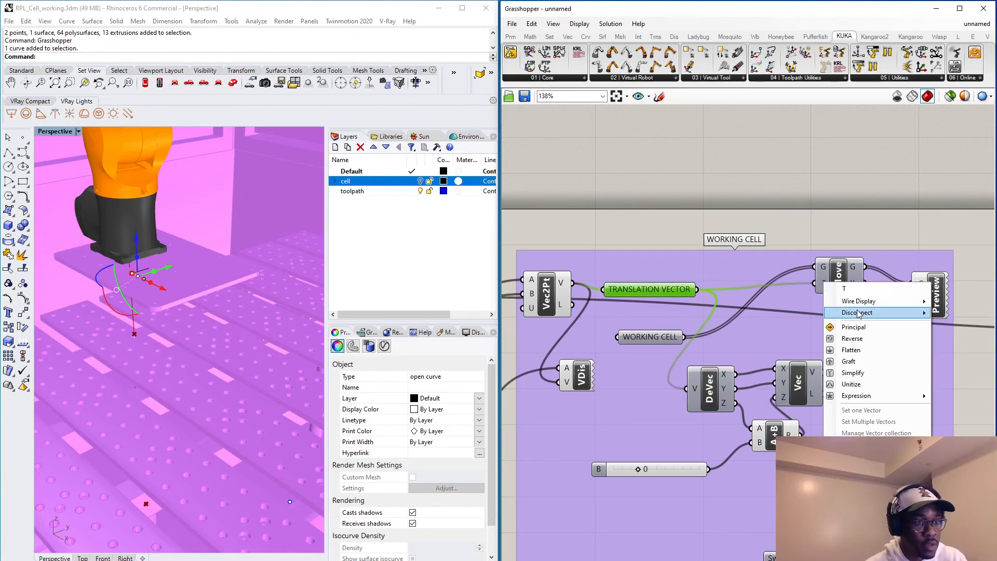
{"action": "mouse_move", "coordinate": [858, 313]}
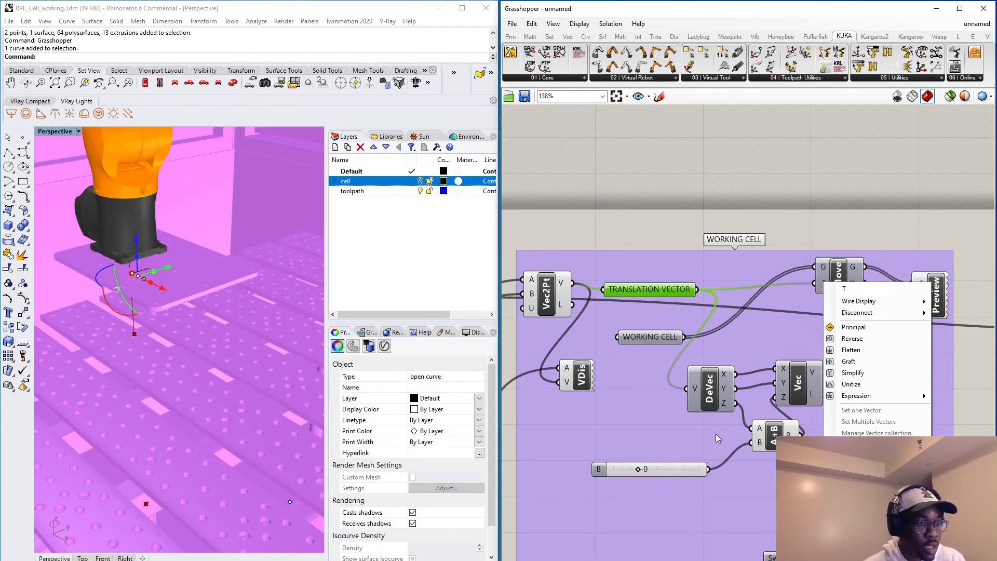
{"action": "double_click", "coordinate": [646, 473]}
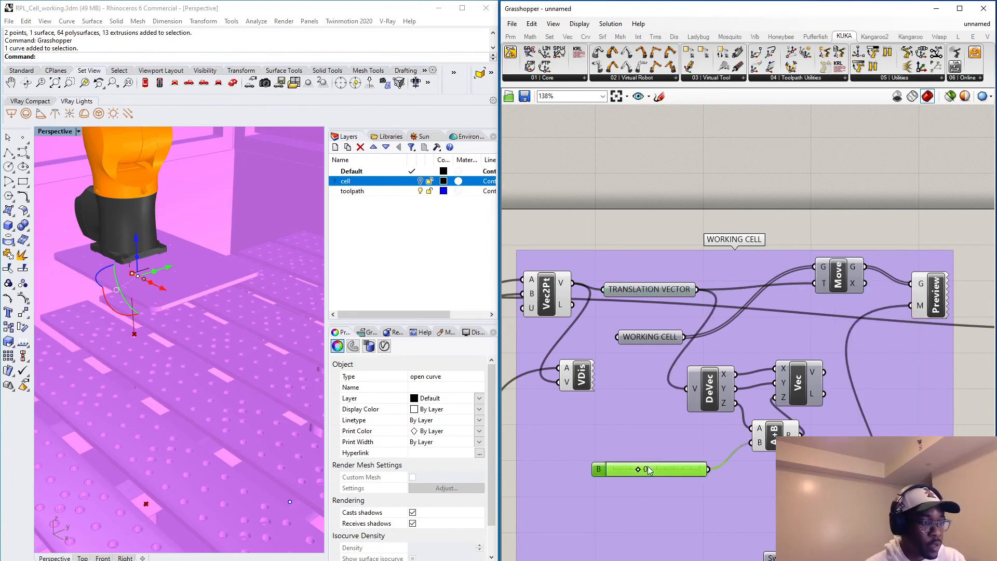
{"action": "type", "text": "10"}
{"action": "key", "text": "Return"}
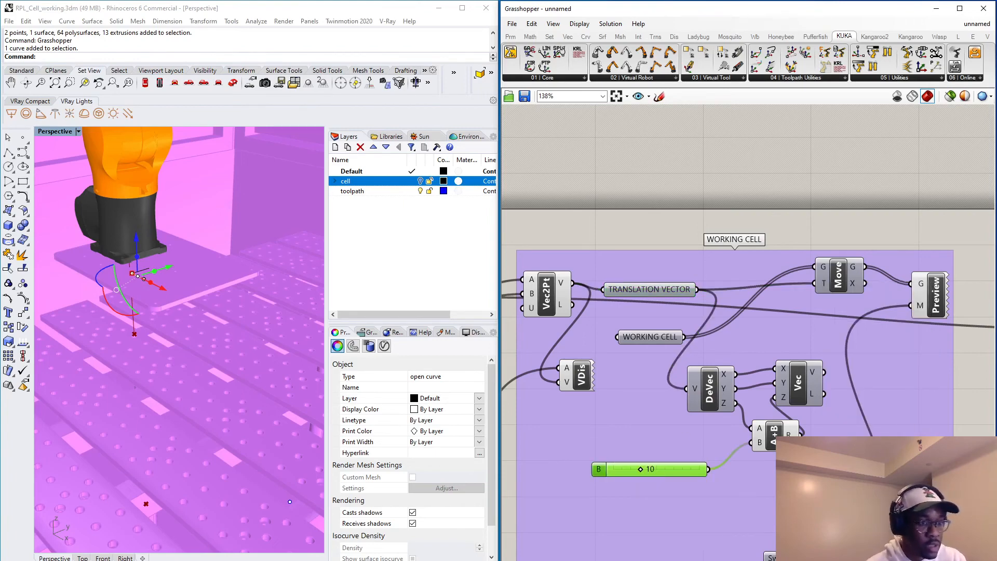
Disconnect TRANSLATION VECTOR from the Move component, lock the solver, and connect the Vector XYZ output to Move's T input instead.
{"action": "right_click", "coordinate": [822, 284]}
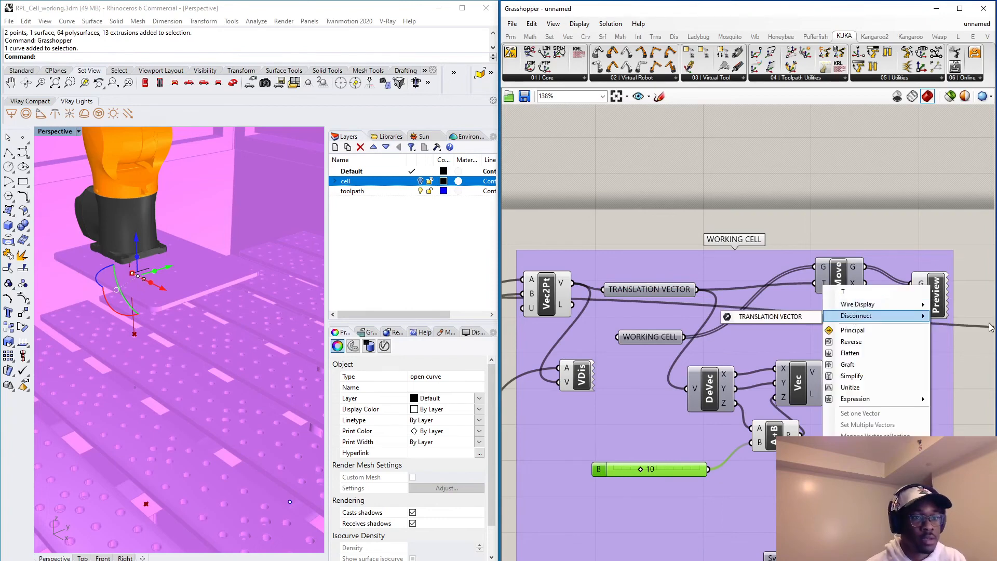
{"action": "left_click", "coordinate": [787, 317]}
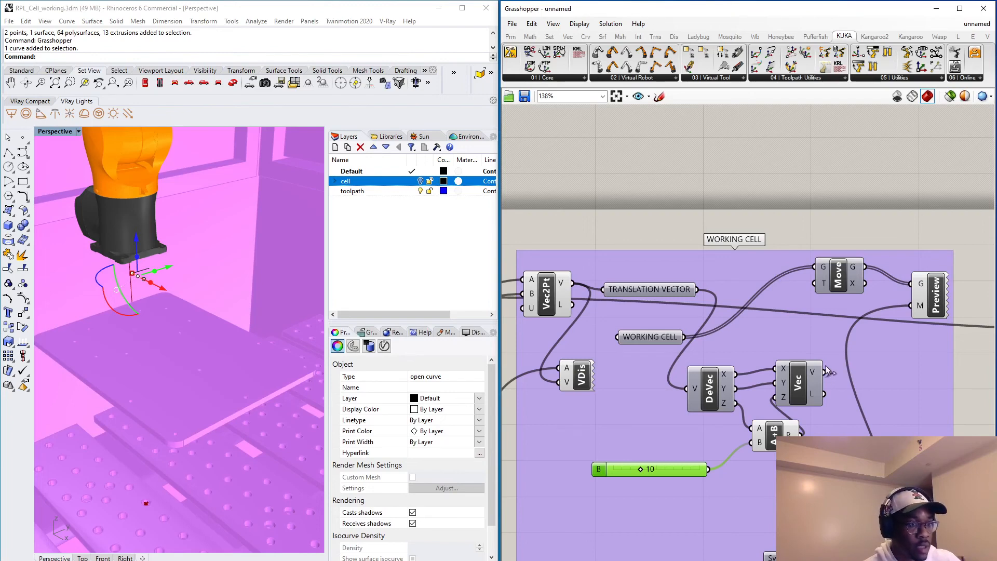
{"action": "middle_click", "coordinate": [817, 349]}
{"action": "left_click", "coordinate": [817, 379]}
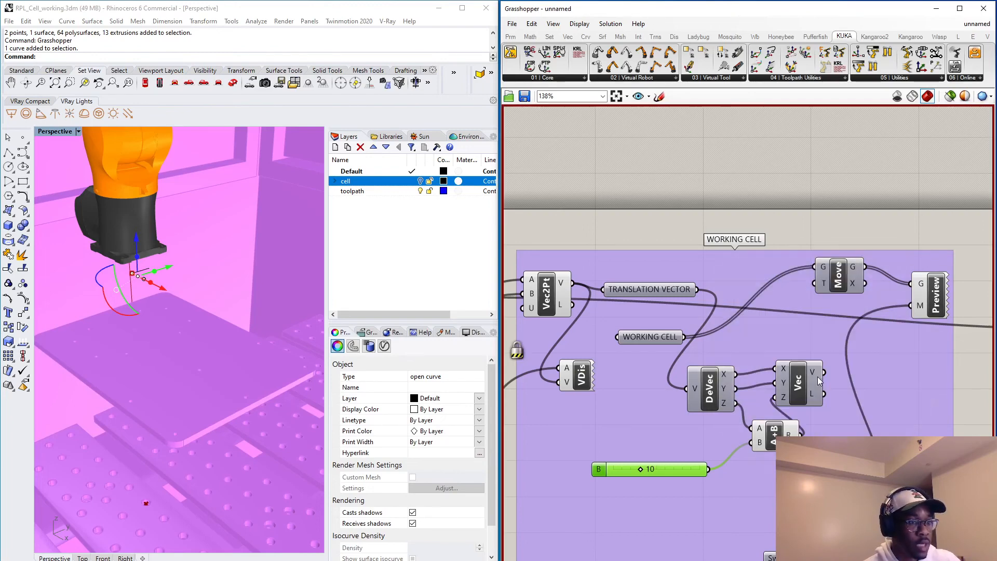
{"action": "left_click_drag", "start_coordinate": [825, 373], "coordinate": [814, 283]}
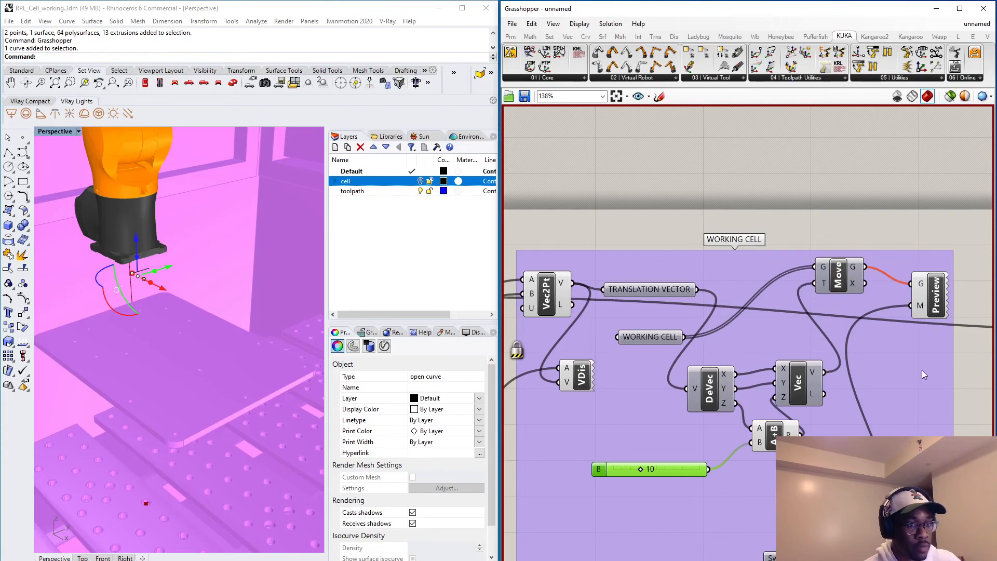
Add the Addition, Deconstruct Vector, Vector XYZ and number slider components to the WORKING CELL group.
{"action": "scroll", "coordinate": [865, 351], "scroll_direction": "down", "scroll_amount": 3}
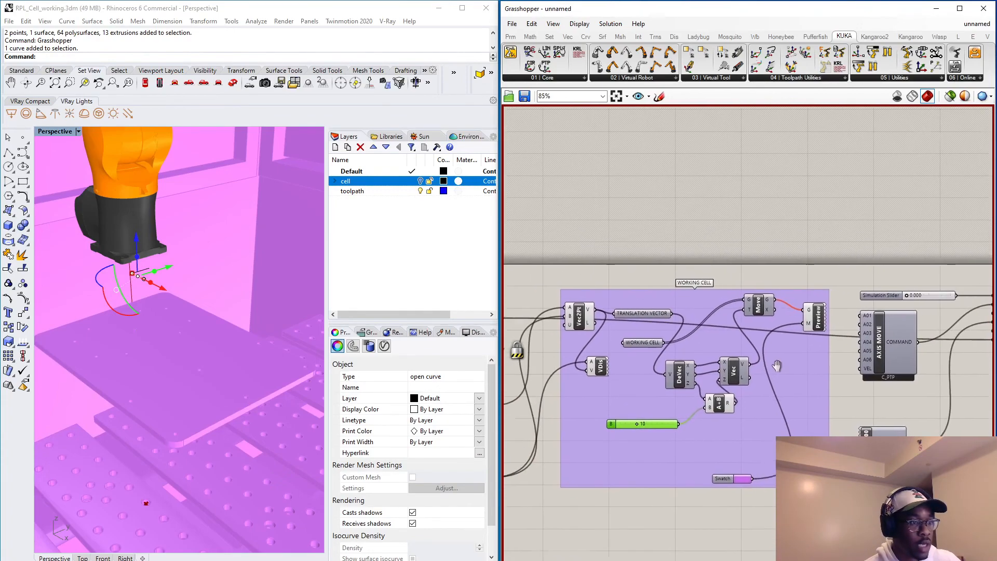
{"action": "left_click", "coordinate": [724, 409]}
{"action": "left_click", "coordinate": [688, 371], "text": "shift"}
{"action": "left_click", "coordinate": [743, 371], "text": "shift"}
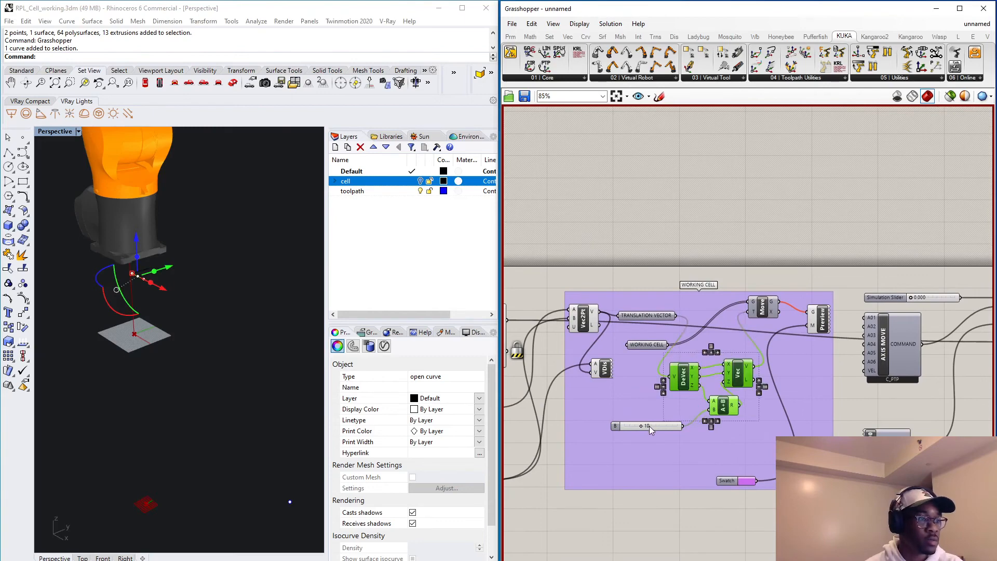
{"action": "left_click", "coordinate": [649, 426], "text": "shift"}
{"action": "right_click", "coordinate": [675, 466]}
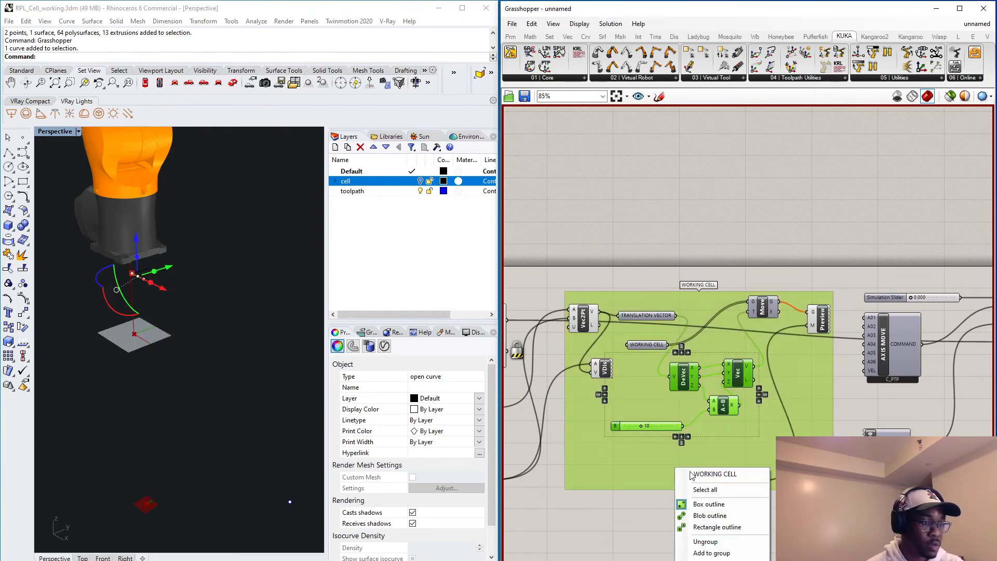
{"action": "left_click", "coordinate": [727, 553]}
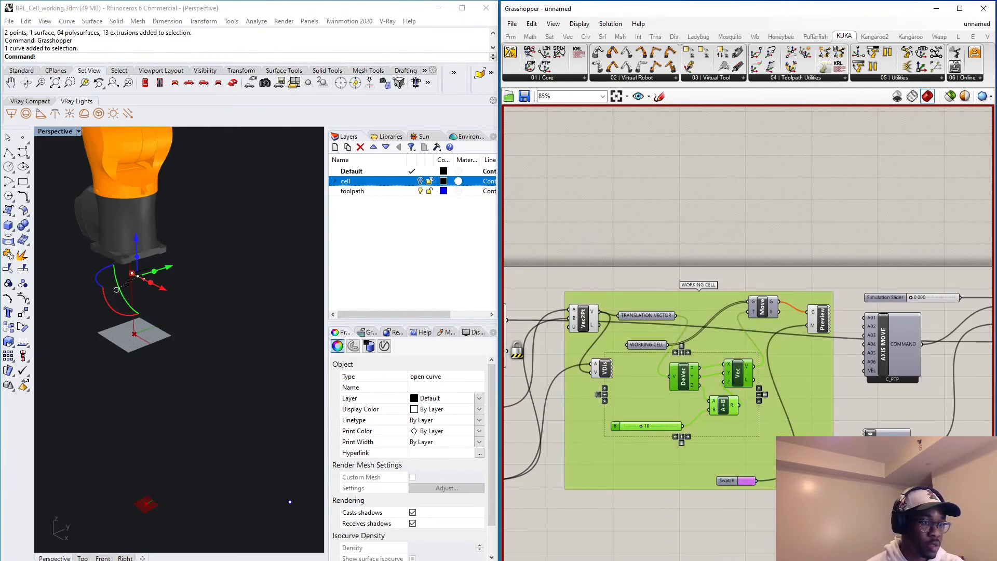
Nudge the Addition component level with its slider, lower the Vector Display slightly, and unlock the solver.
{"action": "left_click", "coordinate": [756, 503]}
{"action": "mouse_move", "coordinate": [726, 410]}
{"action": "left_mouse_down"}
{"action": "mouse_move", "coordinate": [727, 486]}
{"action": "mouse_move", "coordinate": [733, 426]}
{"action": "left_mouse_up"}
{"action": "mouse_move", "coordinate": [610, 374]}
{"action": "left_mouse_down"}
{"action": "mouse_move", "coordinate": [606, 479]}
{"action": "mouse_move", "coordinate": [610, 379]}
{"action": "left_mouse_up"}
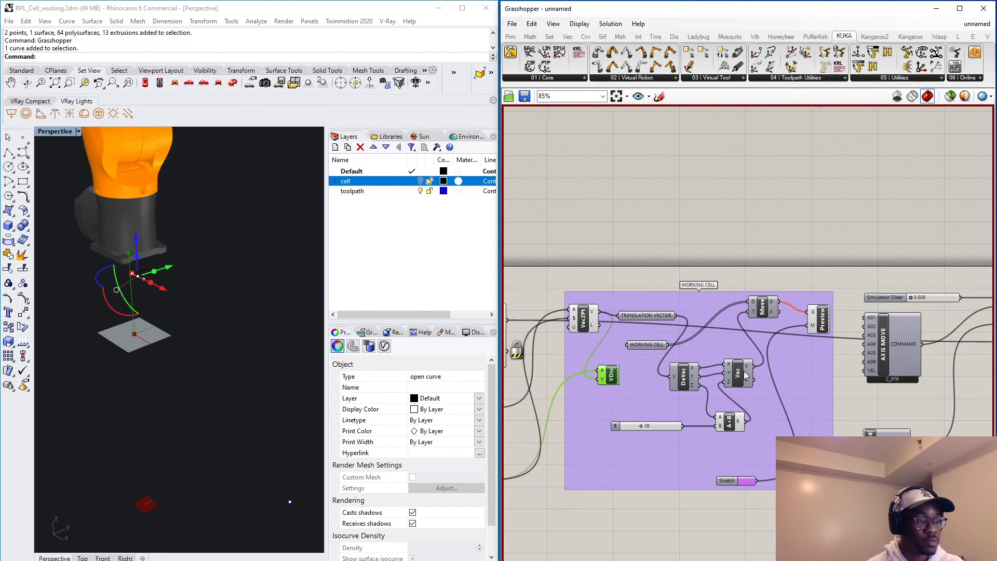
{"action": "key", "text": "space"}
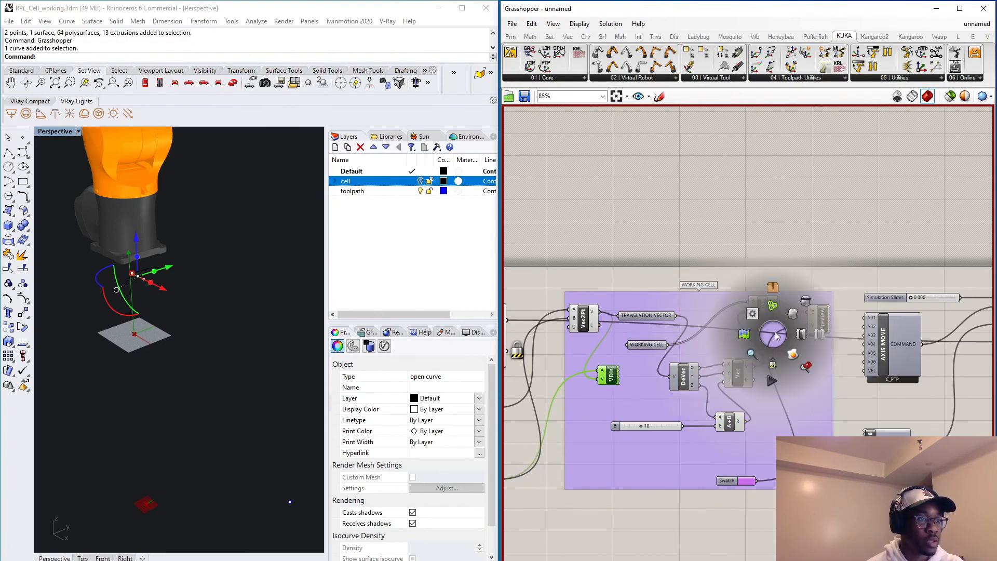
{"action": "left_click", "coordinate": [773, 364]}
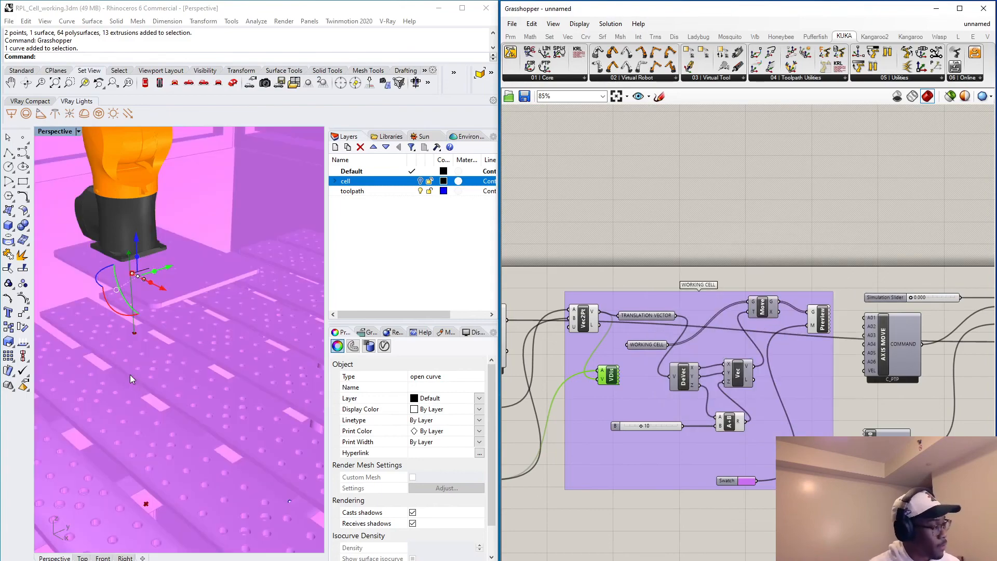
Raise the working cell's Z offset by setting the Addition's slider to 127.
{"action": "left_click", "coordinate": [129, 375]}
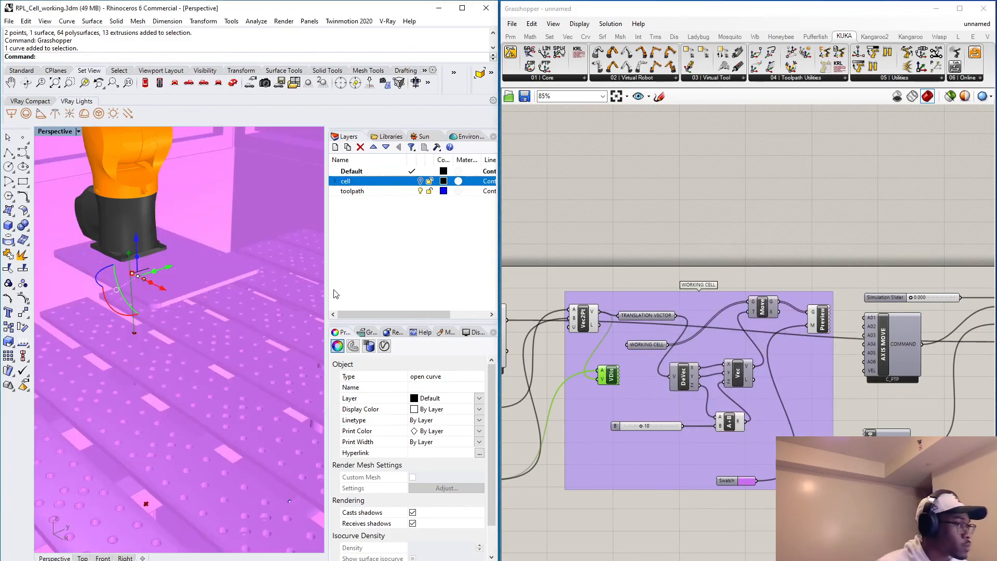
{"action": "left_click", "coordinate": [640, 426]}
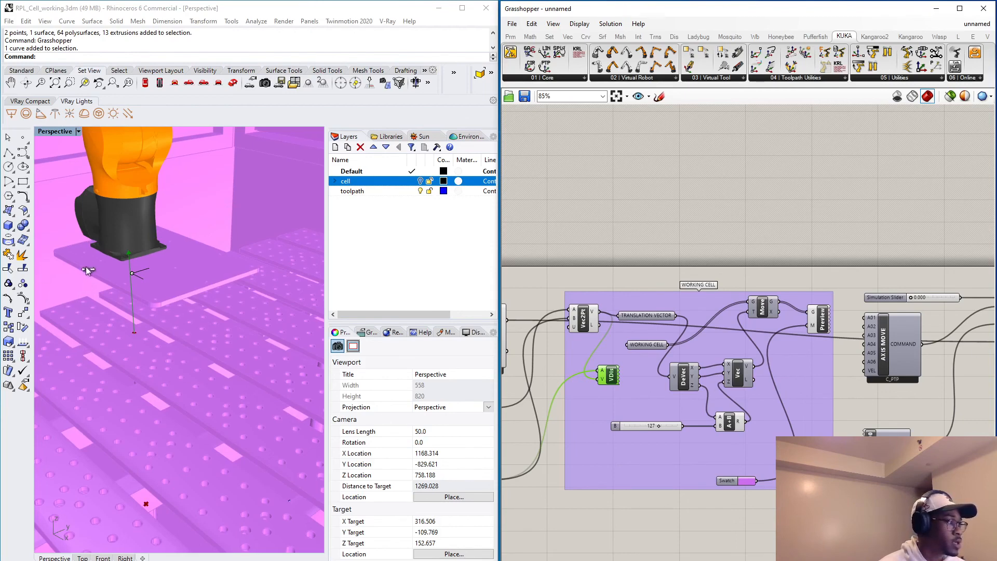
{"action": "left_click_drag", "start_coordinate": [641, 426], "coordinate": [659, 426]}
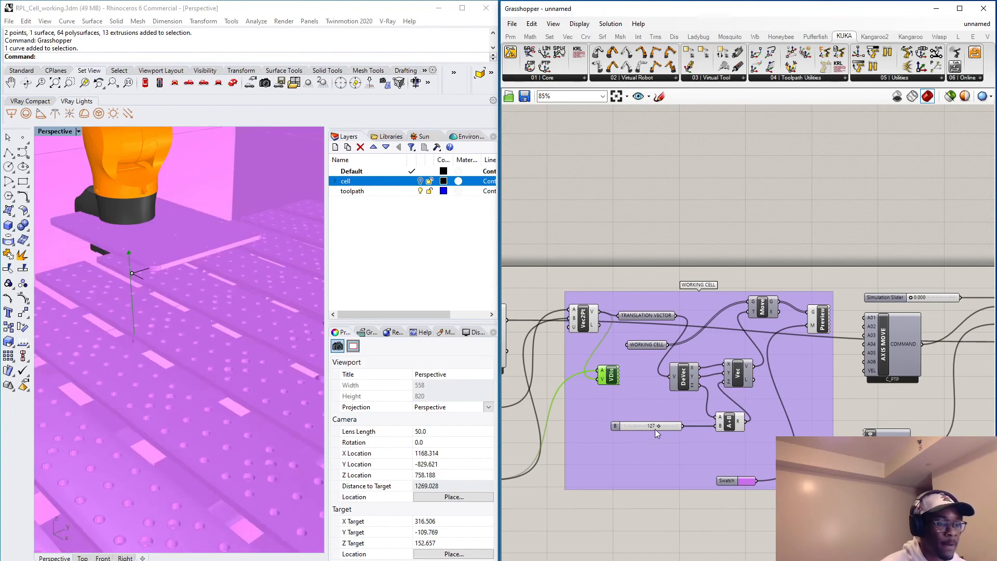
Examine the raised working cell's height relative to the robot base from several angles in the Perspective viewport.
{"action": "scroll", "coordinate": [104, 306], "scroll_direction": "down", "scroll_amount": 5}
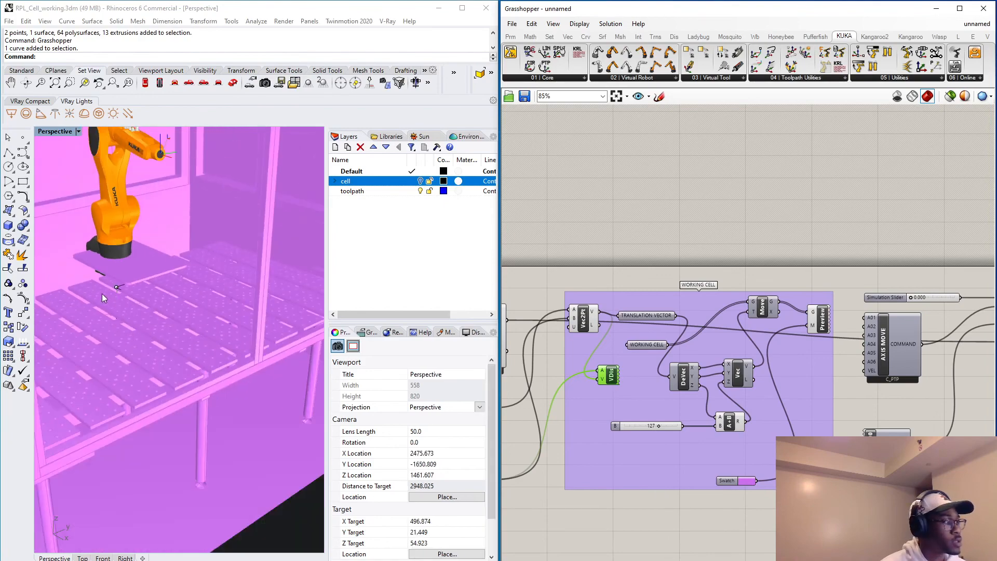
{"action": "right_click_drag", "start_coordinate": [102, 294], "coordinate": [207, 342]}
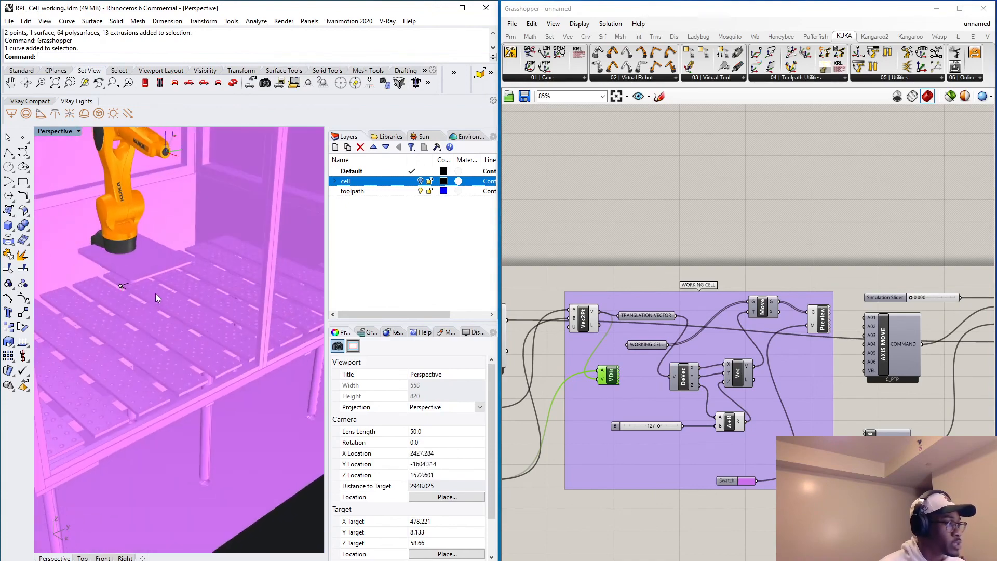
{"action": "right_click_drag", "start_coordinate": [174, 300], "coordinate": [174, 276]}
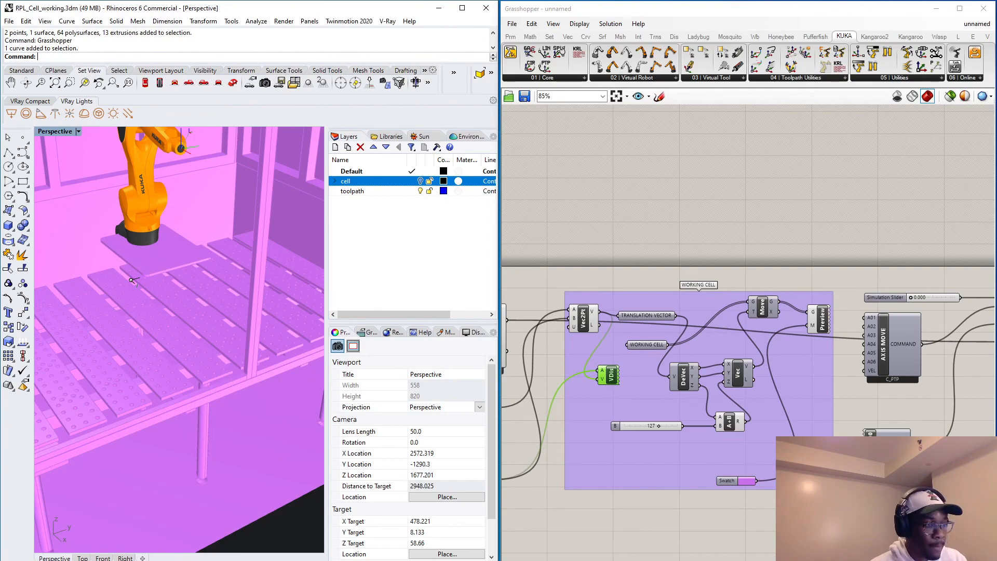
{"action": "double_click", "coordinate": [653, 425]}
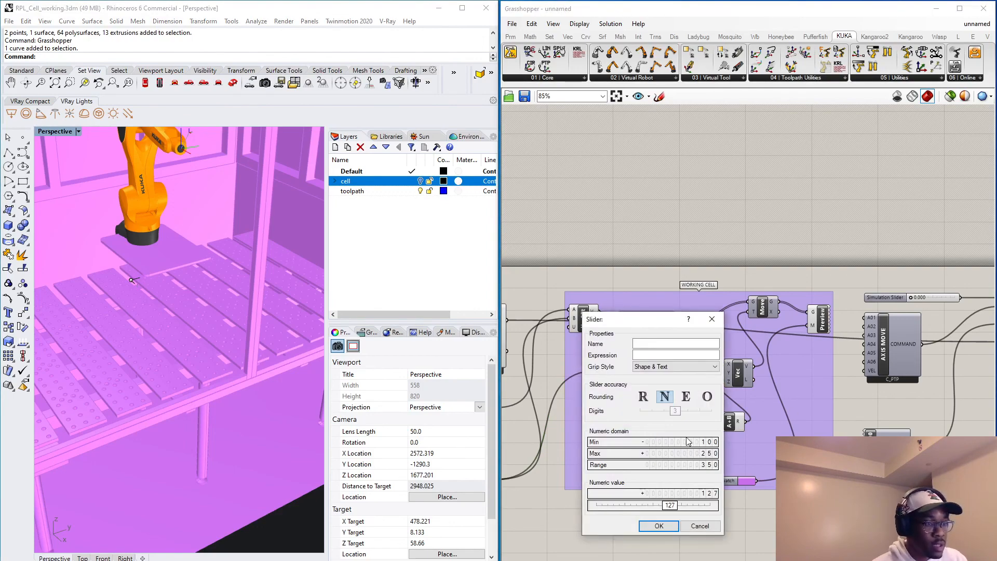
{"action": "left_click", "coordinate": [700, 526]}
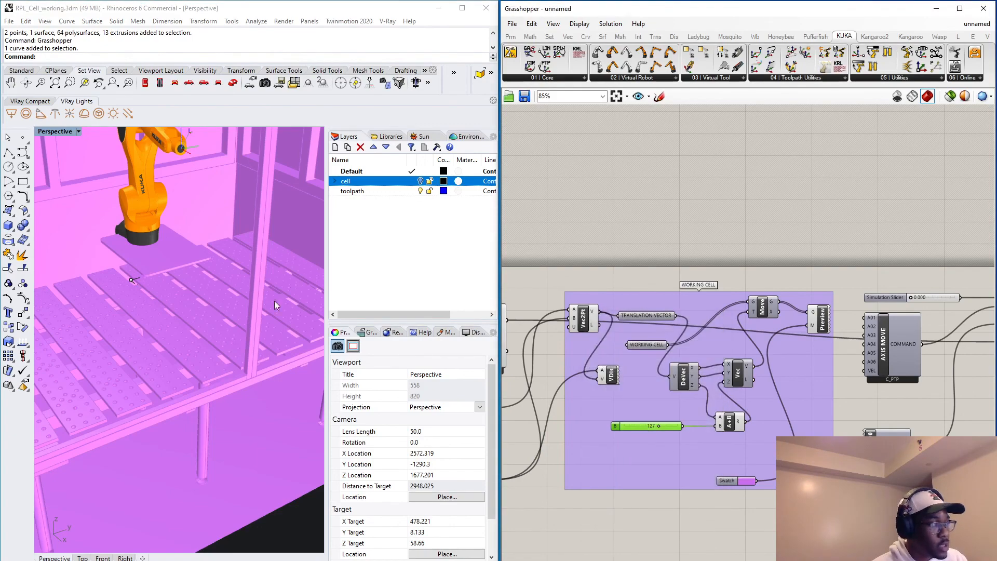
{"action": "right_click_drag", "start_coordinate": [136, 307], "coordinate": [173, 310]}
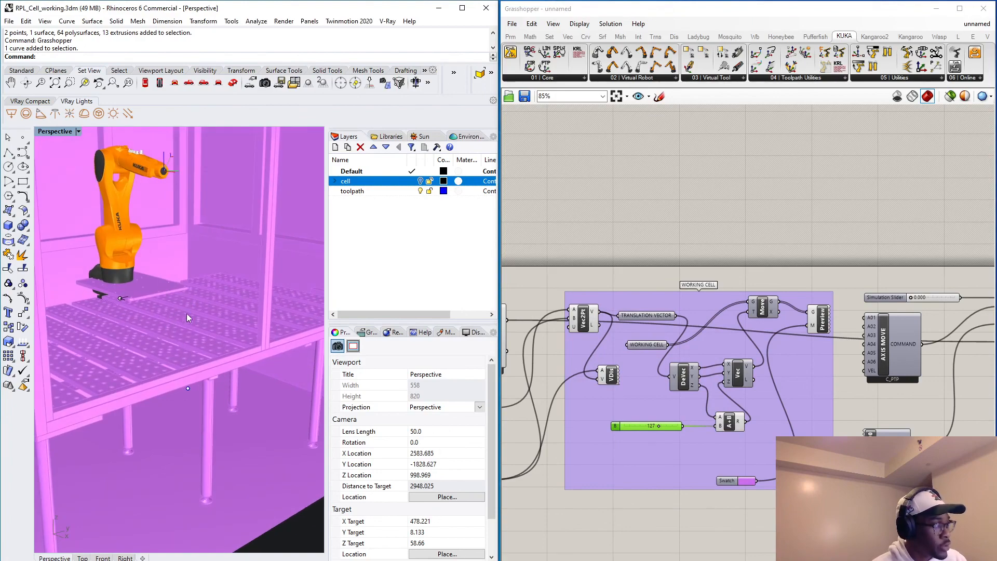
{"action": "right_click_drag", "start_coordinate": [174, 334], "coordinate": [223, 364]}
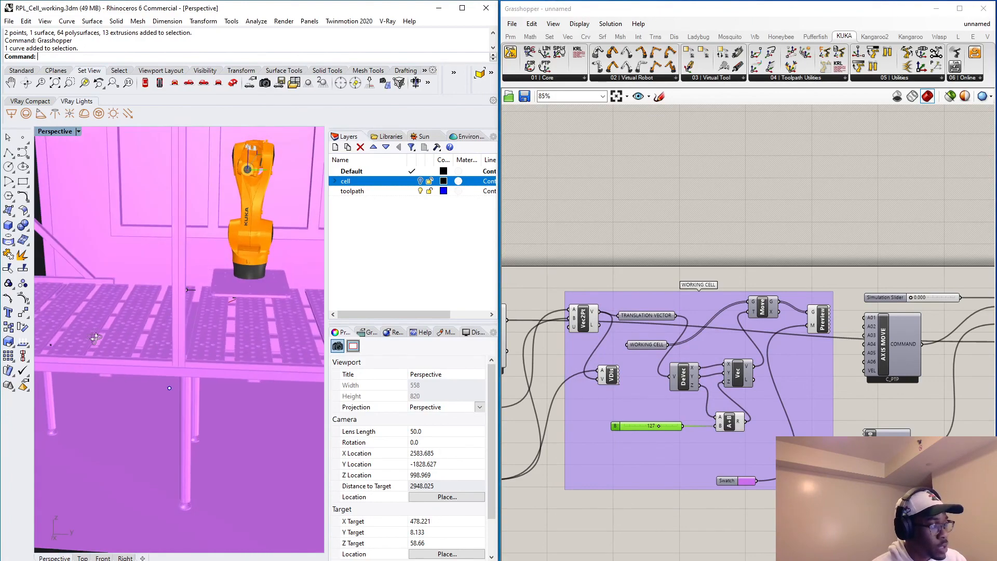
{"action": "right_click_drag", "start_coordinate": [175, 294], "coordinate": [148, 355]}
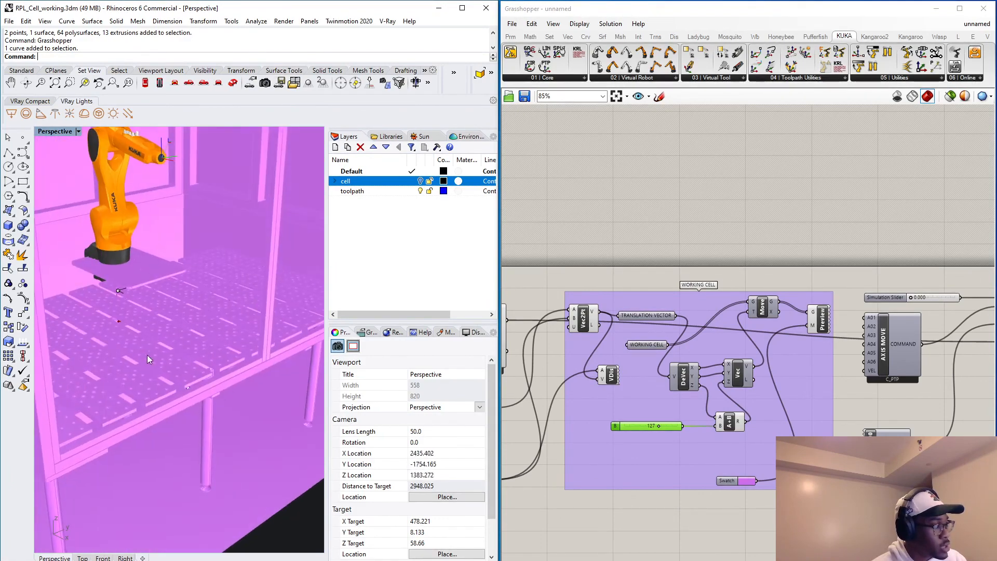
Reset the working cell's Z offset by setting the numeric value of the Addition's slider to 0.
{"action": "double_click", "coordinate": [641, 427]}
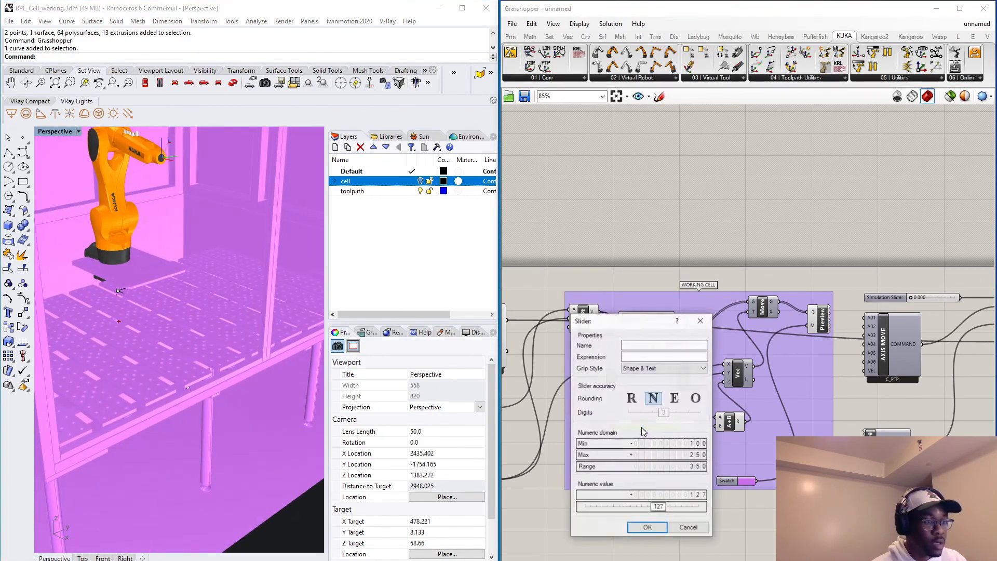
{"action": "double_click", "coordinate": [630, 508]}
{"action": "type", "text": "10"}
{"action": "key", "text": "Return"}
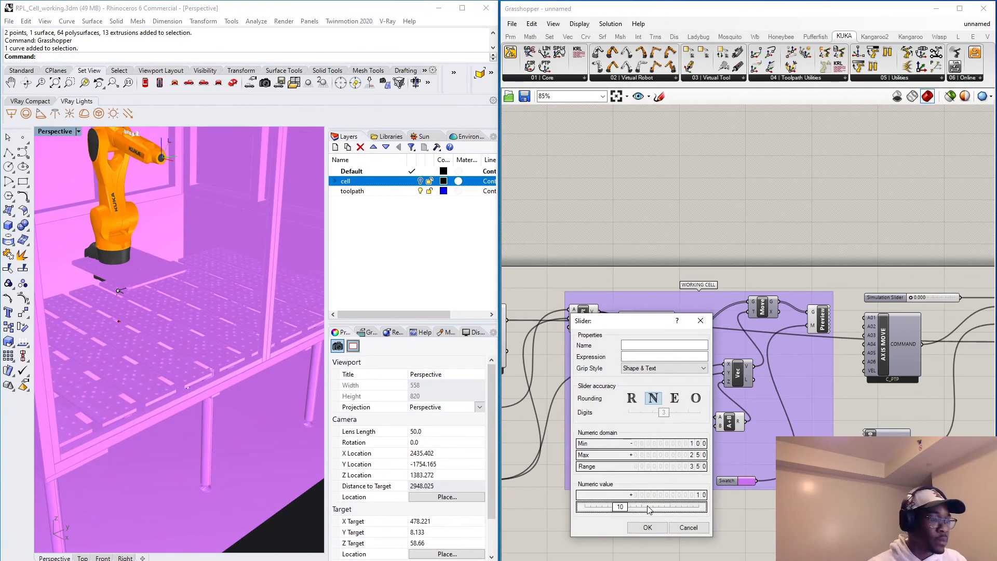
{"action": "double_click", "coordinate": [642, 507]}
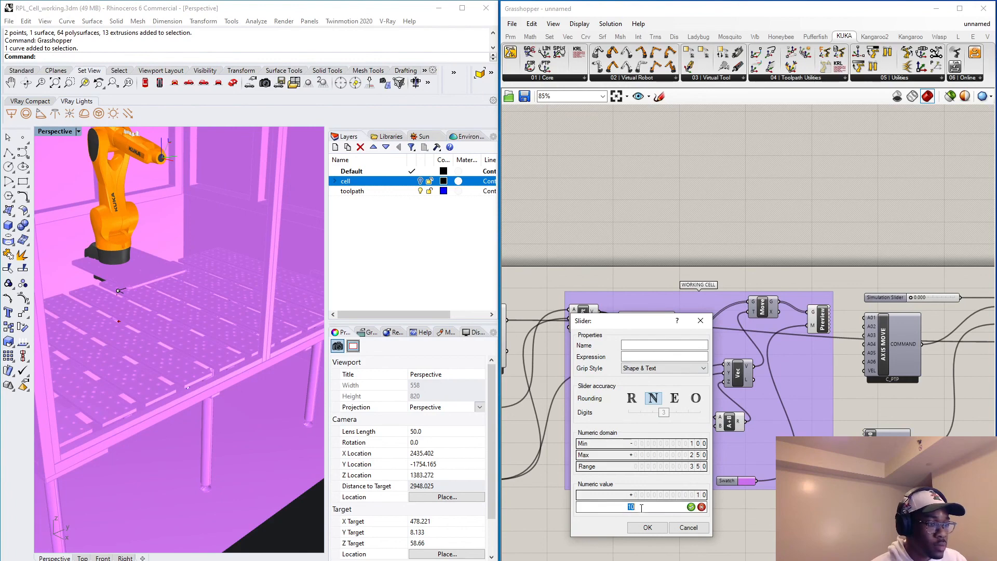
{"action": "type", "text": "0"}
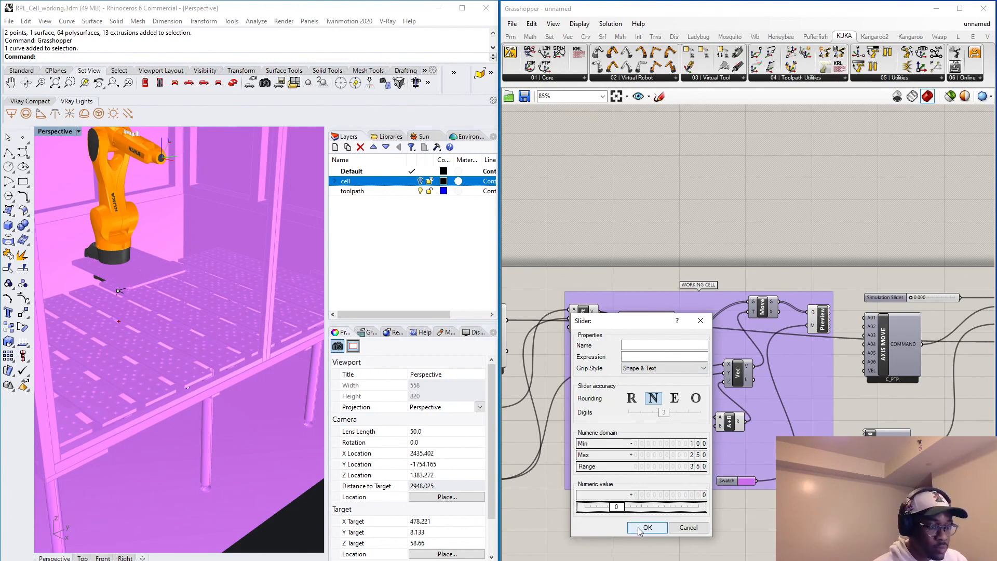
{"action": "key", "text": "Return"}
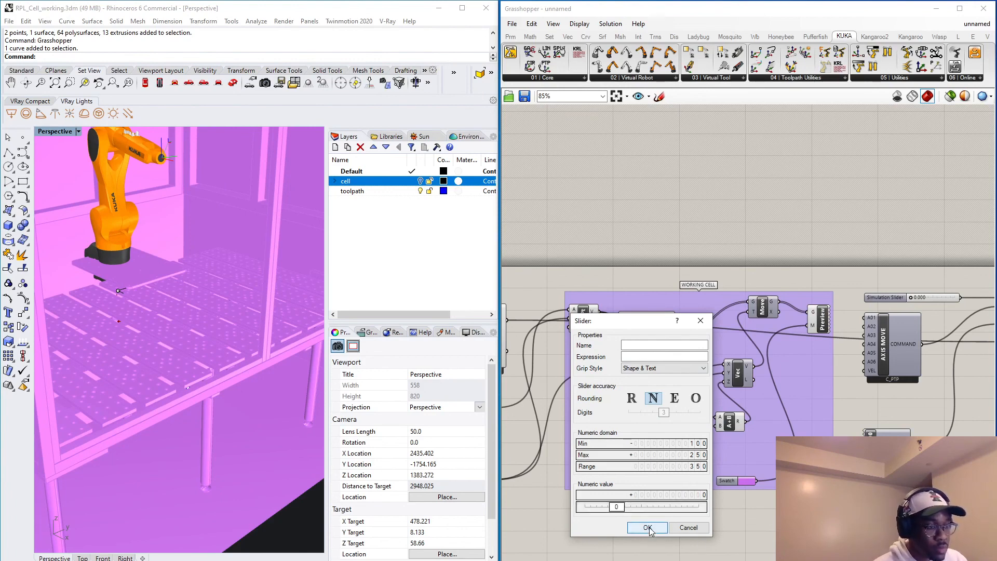